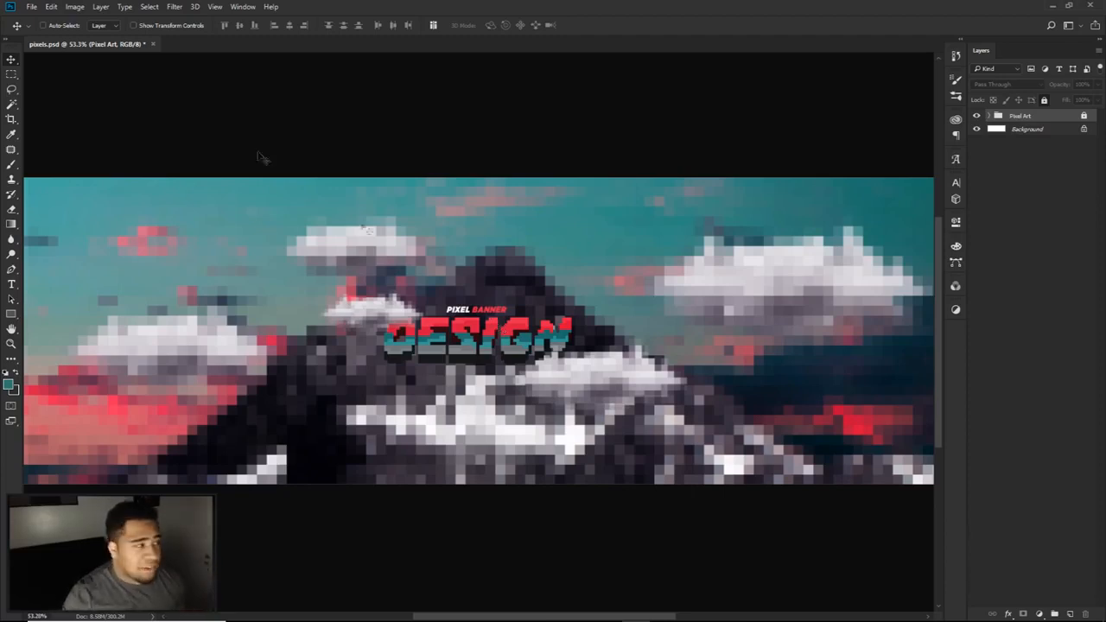
click(175, 7)
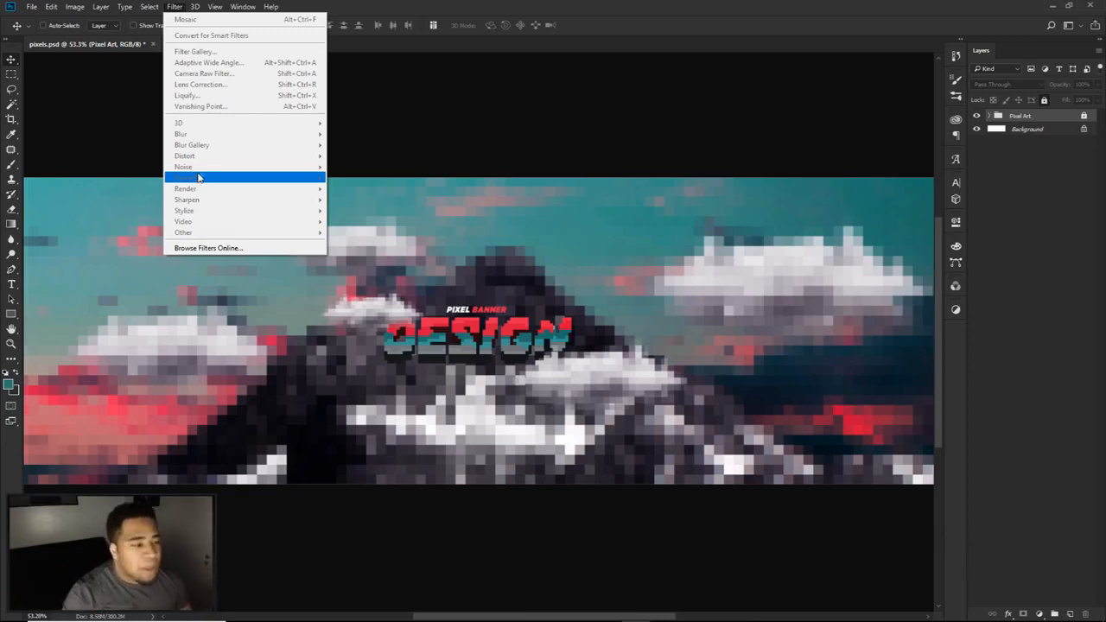
click(577, 210)
- Expand the Pixel Art group and preview its Step 1, Step 2, Step 3 and final pixelated stages one at a time
click(989, 115)
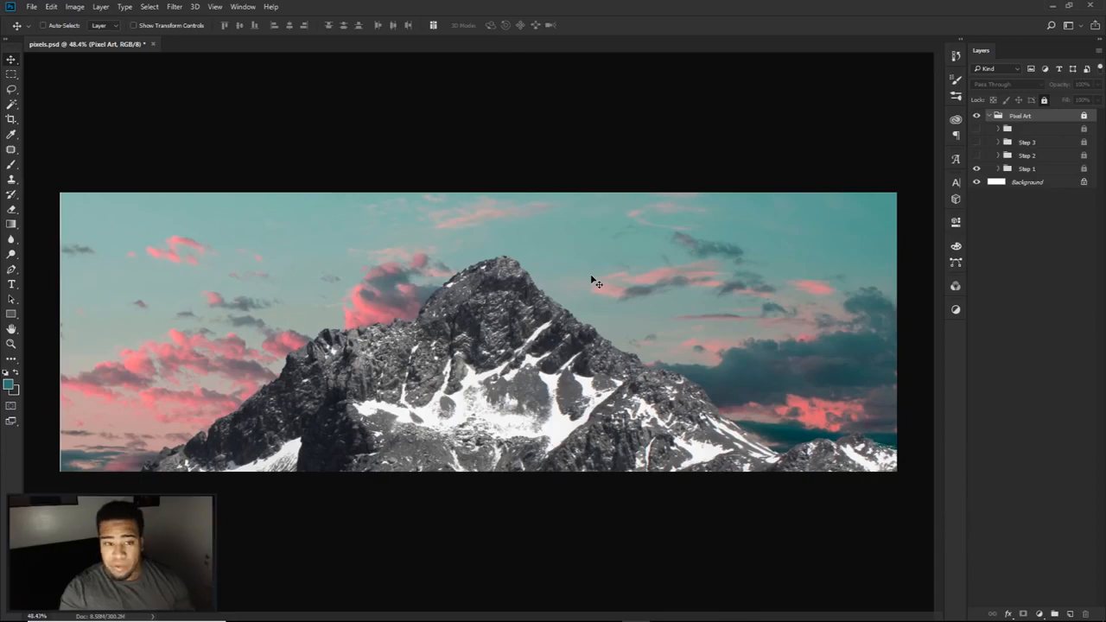
click(976, 169)
click(976, 155)
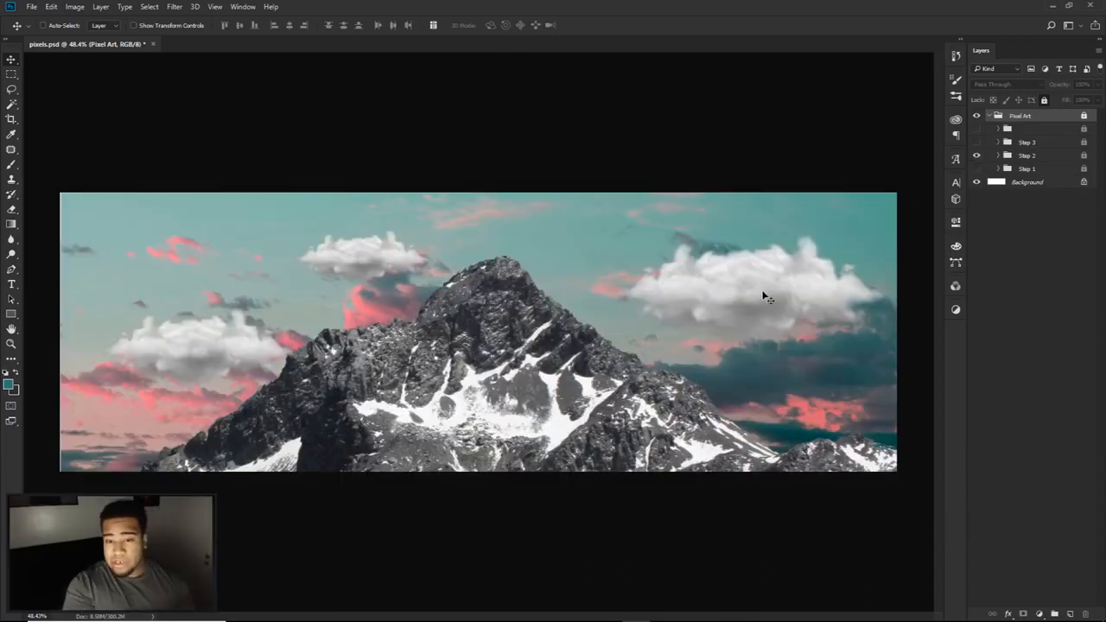
click(976, 155)
click(976, 142)
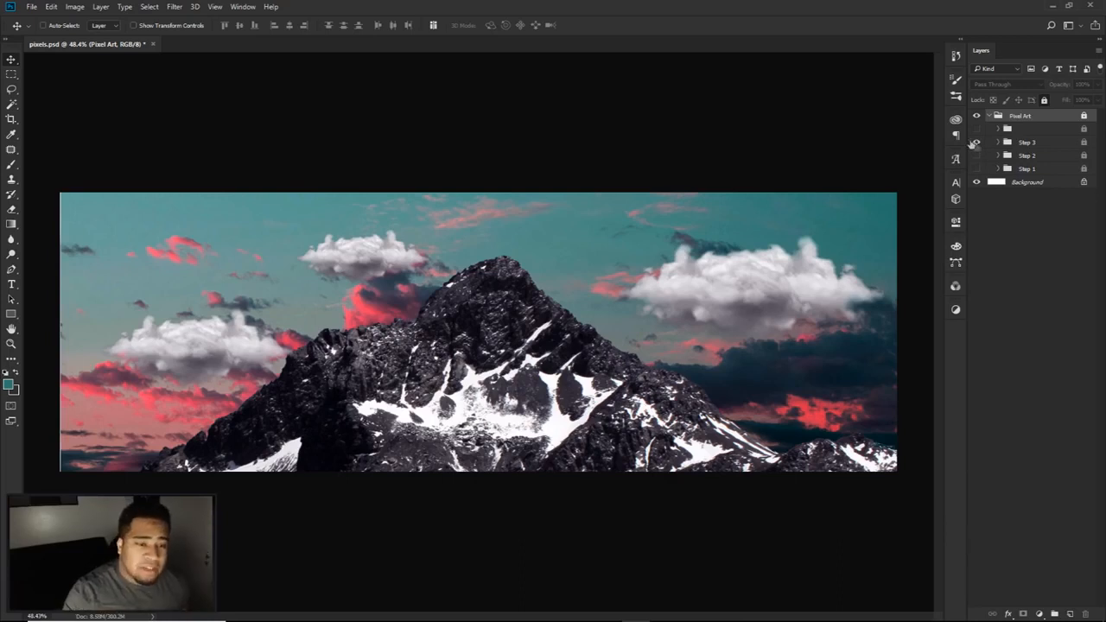
click(976, 142)
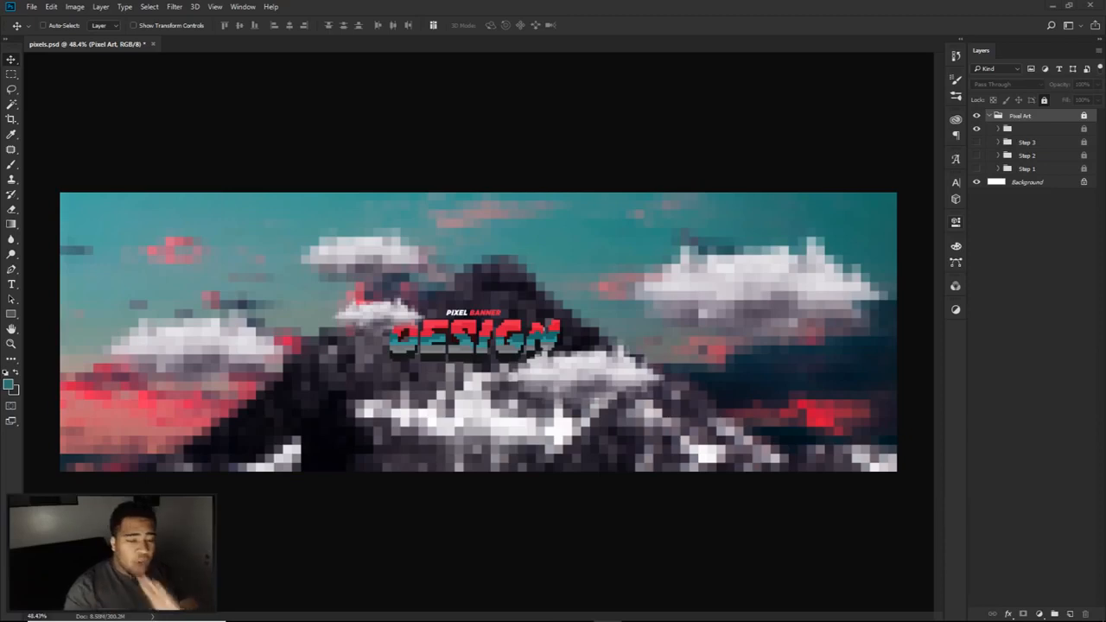
- Collapse the Pixel Art group and hide it so only the white Background shows
drag(996, 181, 988, 116)
click(989, 116)
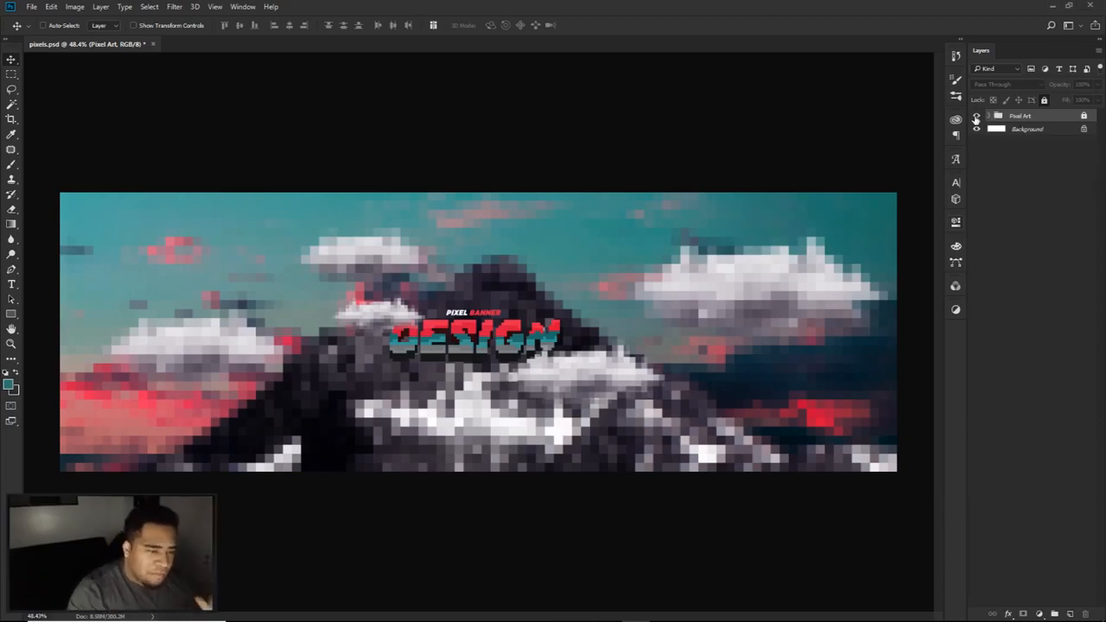
click(976, 116)
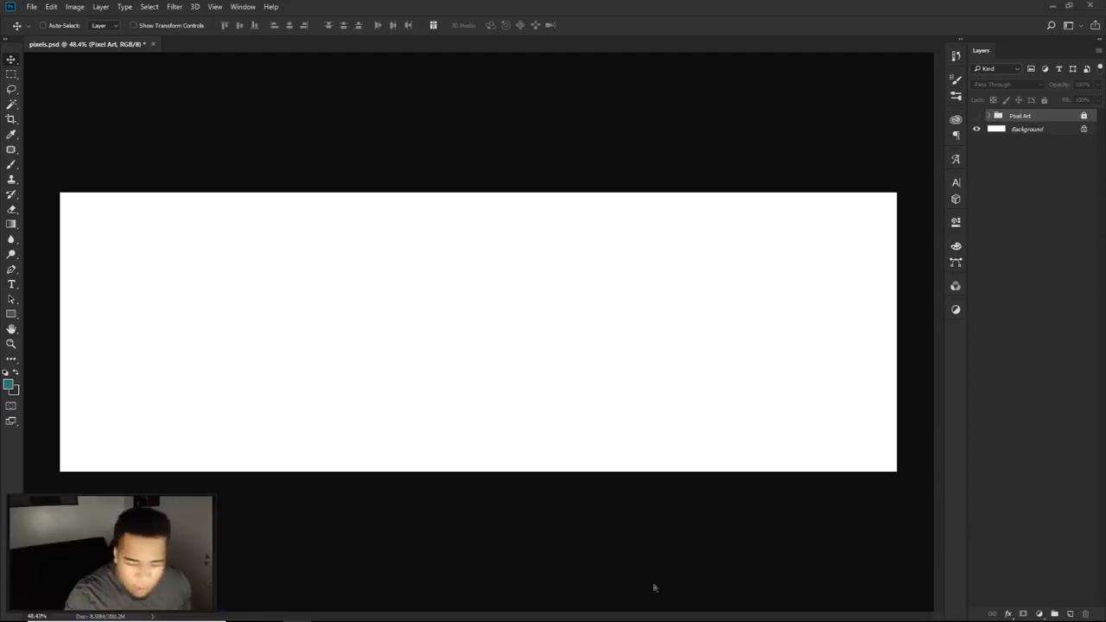
- Switch to the browser's mountains image search and examine the minimum-size filter options for high-resolution photos
click(467, 610)
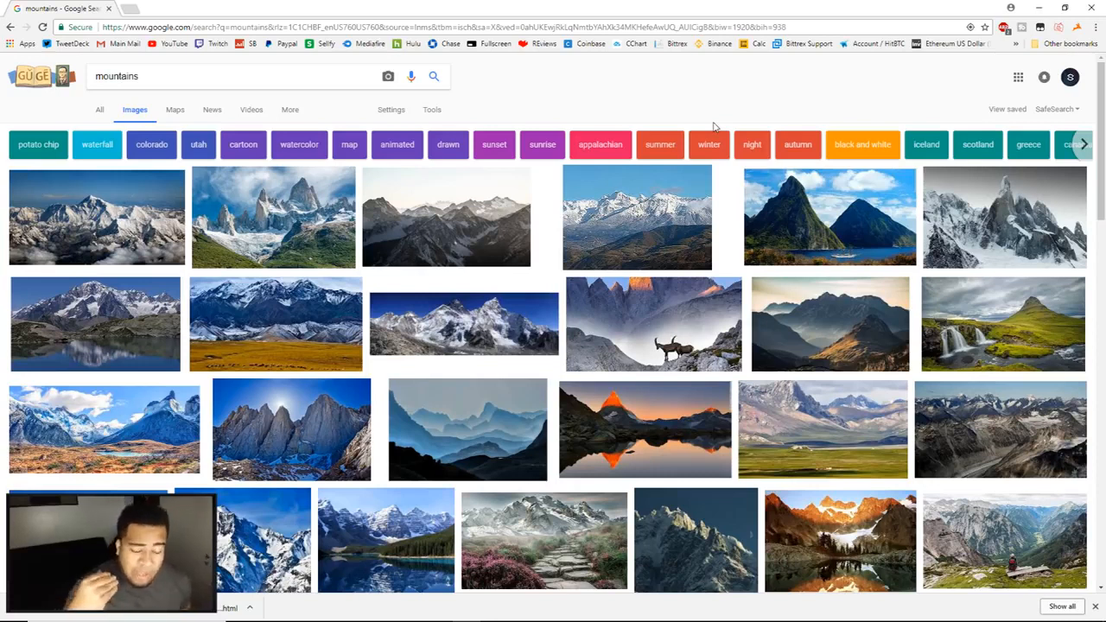
click(432, 111)
click(104, 131)
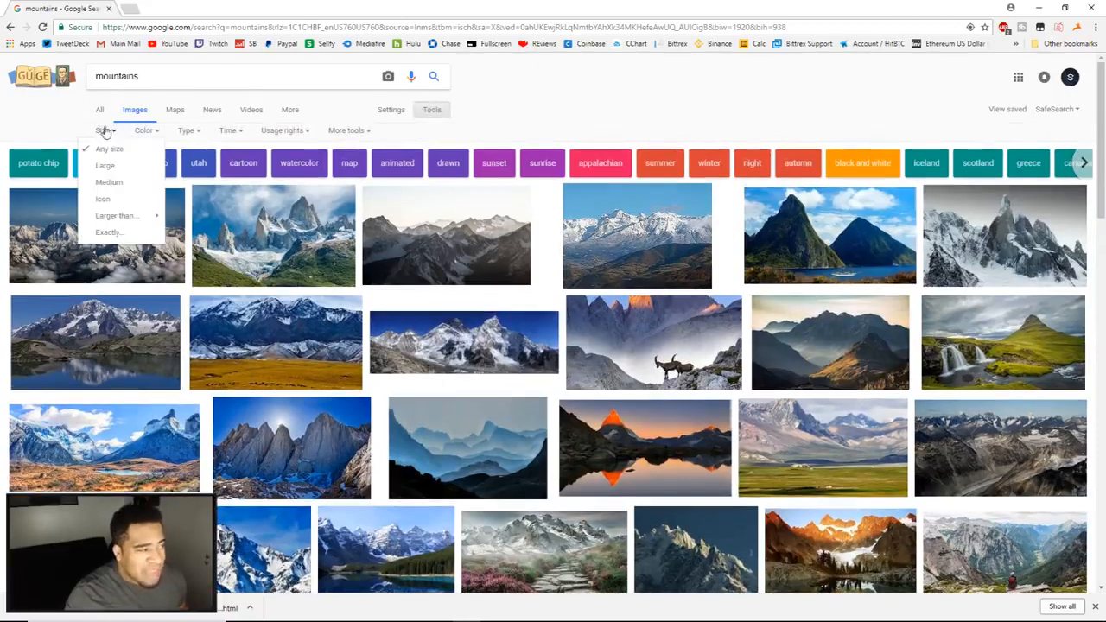
mouse_move(114, 215)
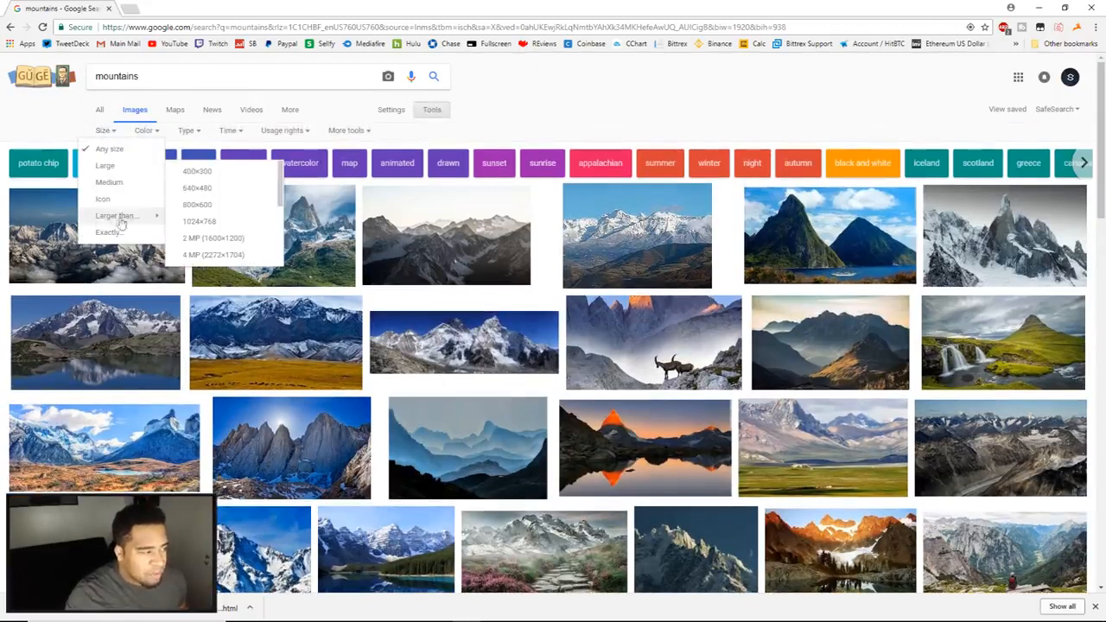
scroll(214, 220, down, 2)
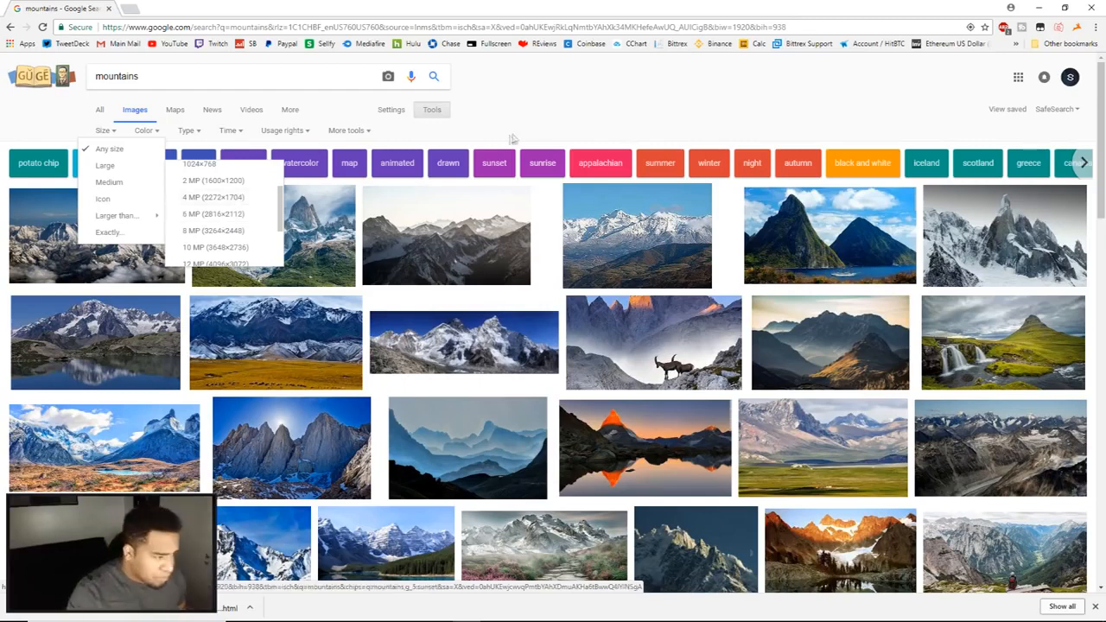
click(541, 114)
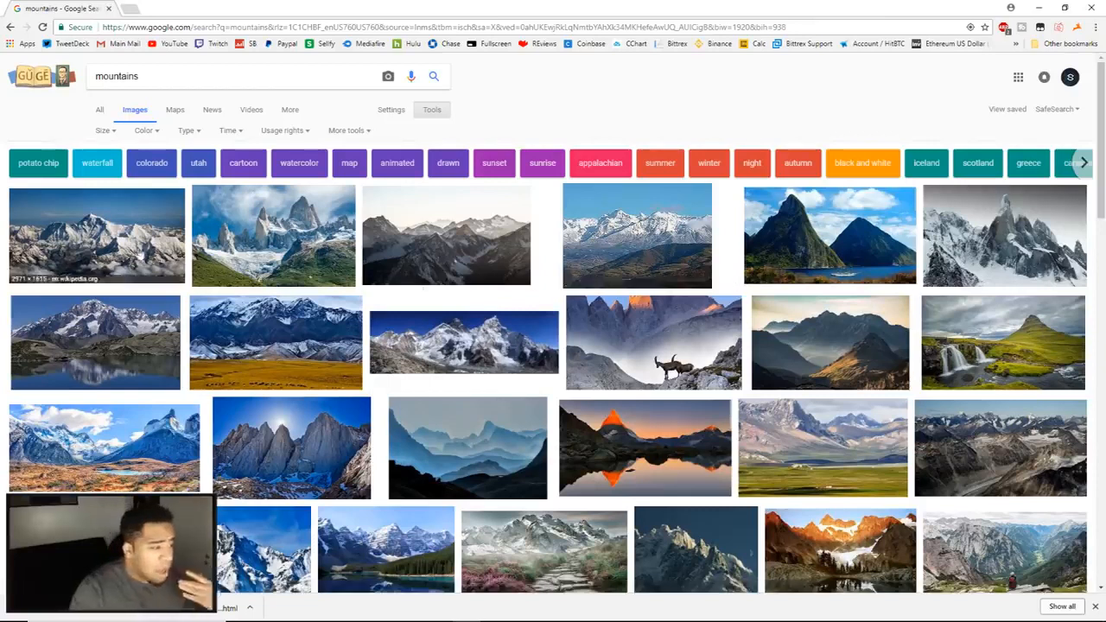
- Preview the snowy range, rocky spire and green twin-peak photos in the results, and minimize the browser
click(140, 255)
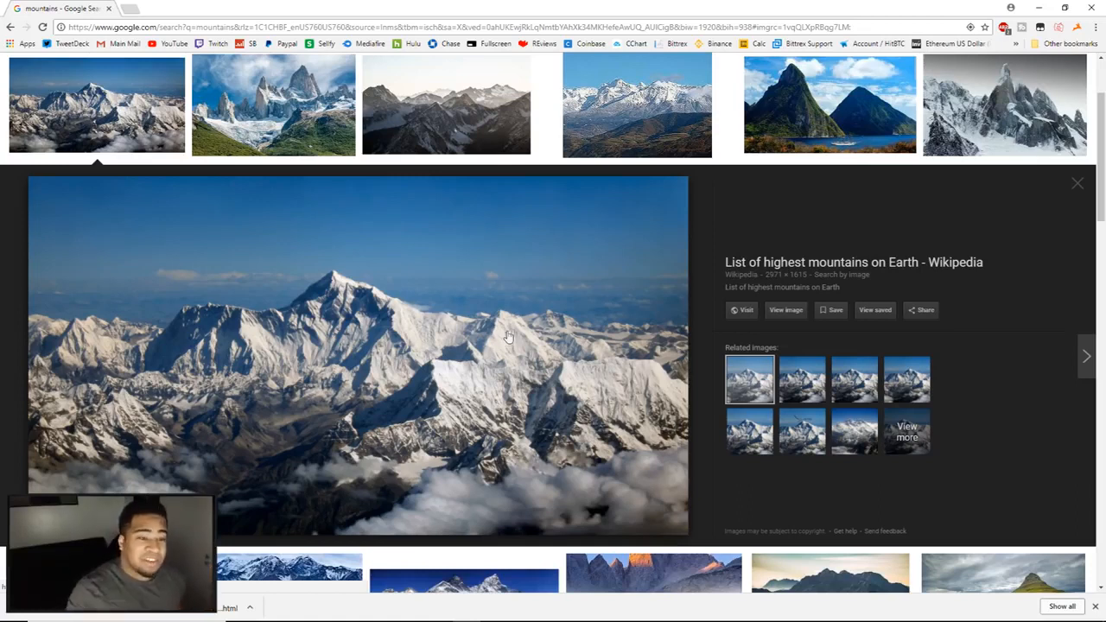
click(1027, 125)
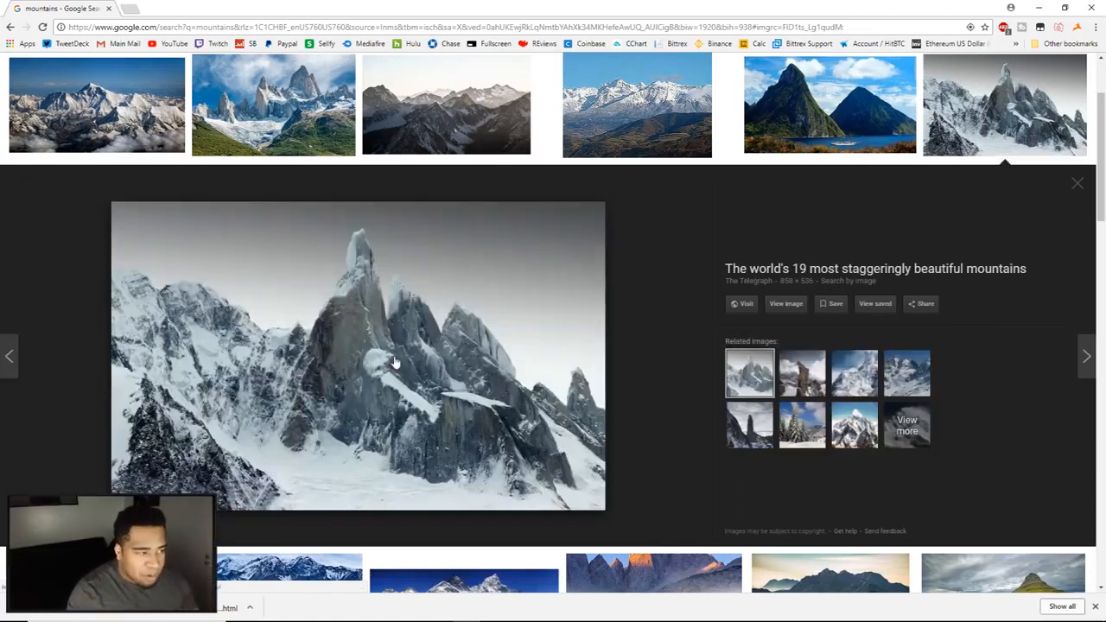
key(Left)
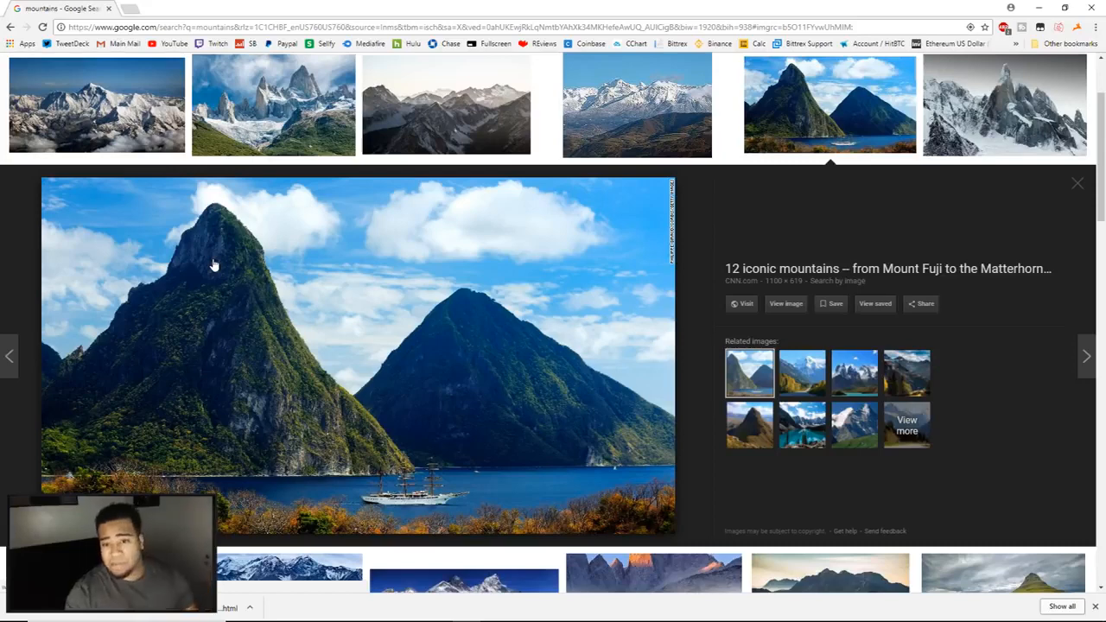
click(1039, 8)
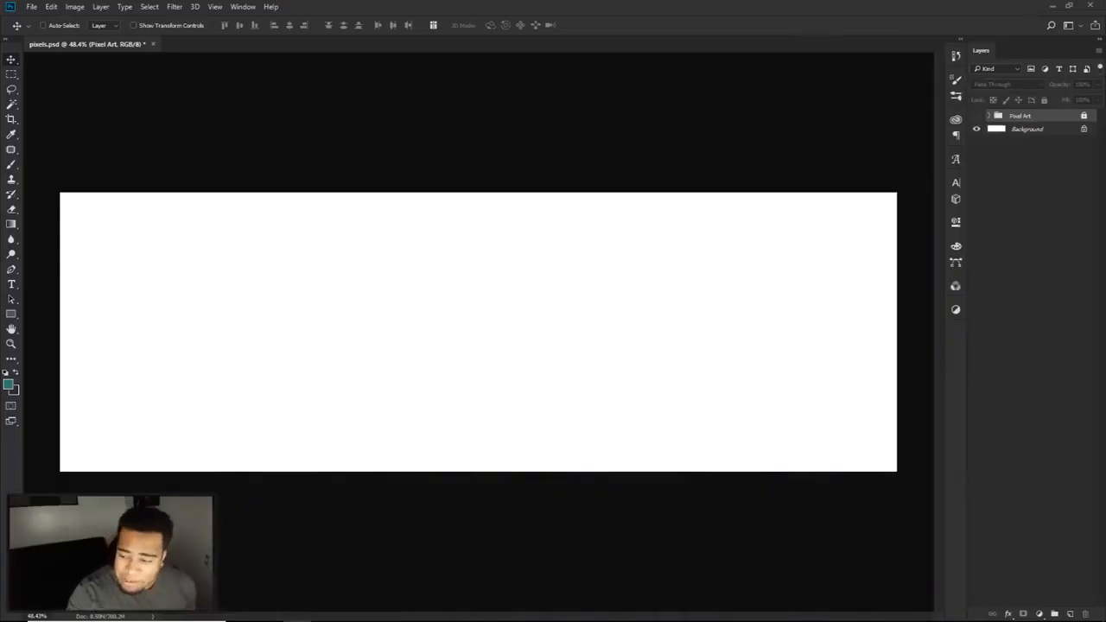
- Place the img_94781 mountain photo on the banner, enlarge it to about the canvas width, and move it lower
drag(904, 246, 673, 284)
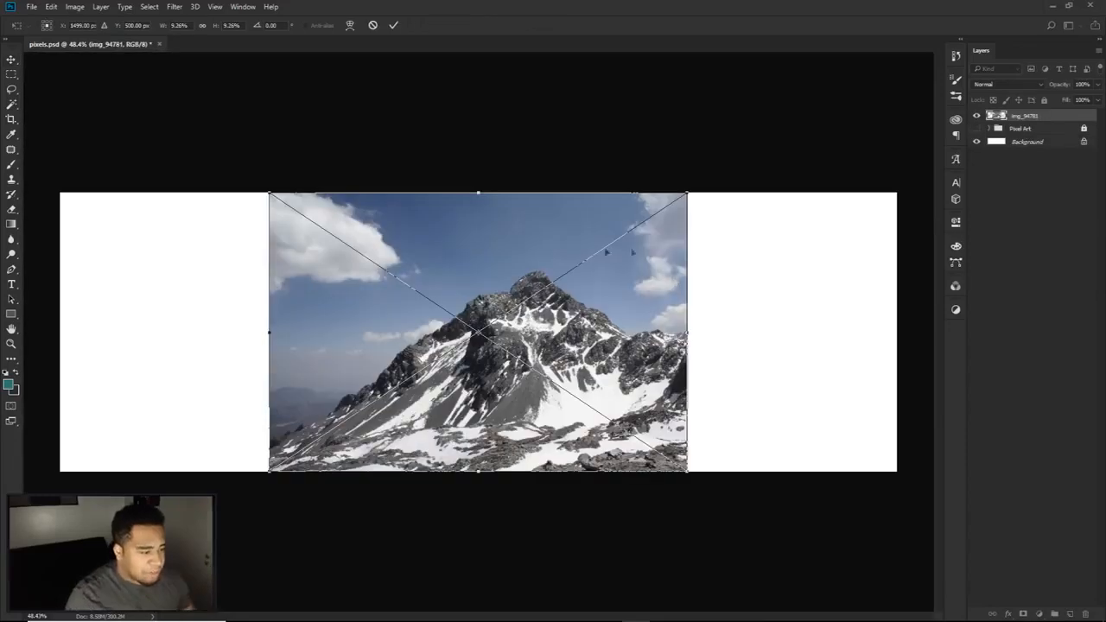
drag(686, 193, 921, 53)
key(Return)
drag(708, 242, 748, 360)
- Scale the mountain photo up to about 23% and reposition it so the peak sits near the banner's centre
key(ctrl+t)
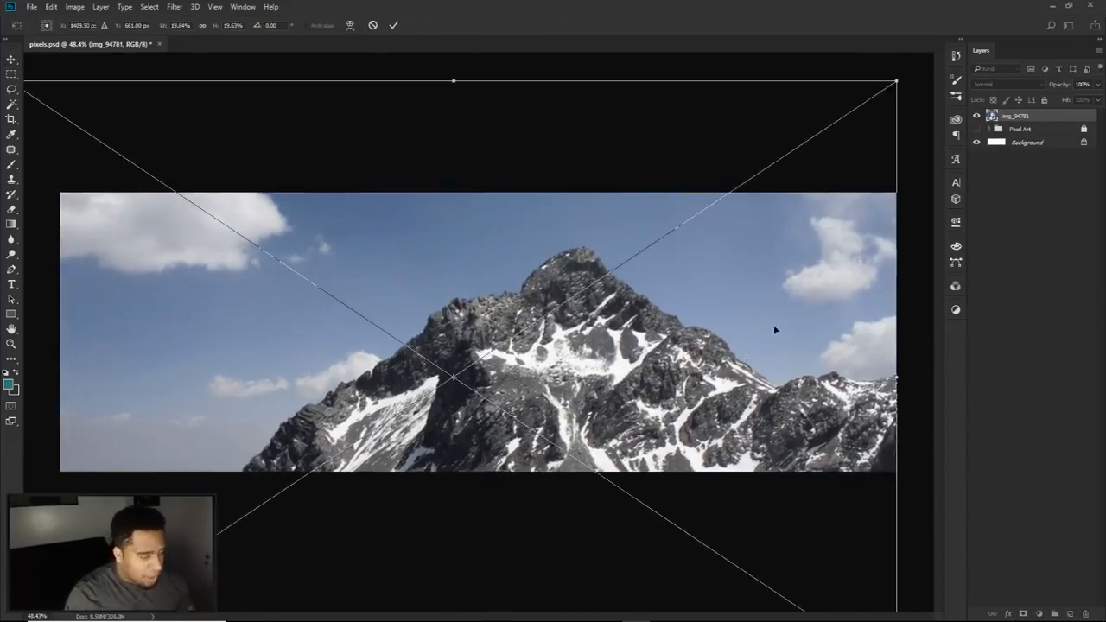
key(ctrl+0)
drag(790, 141, 852, 104)
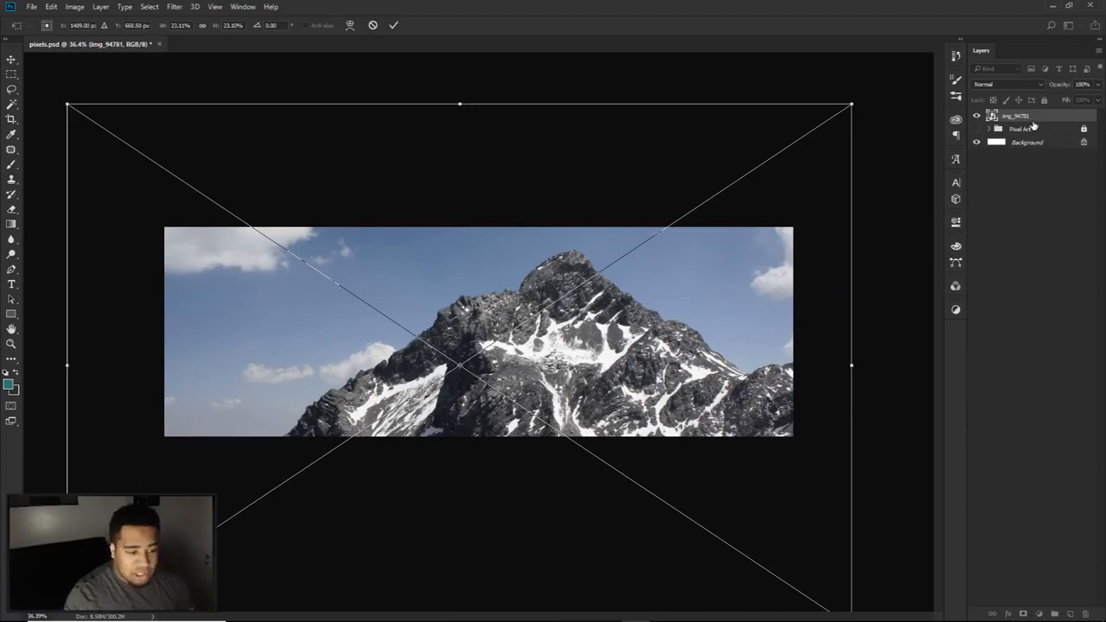
click(1033, 119)
drag(648, 324, 583, 339)
drag(639, 373, 681, 373)
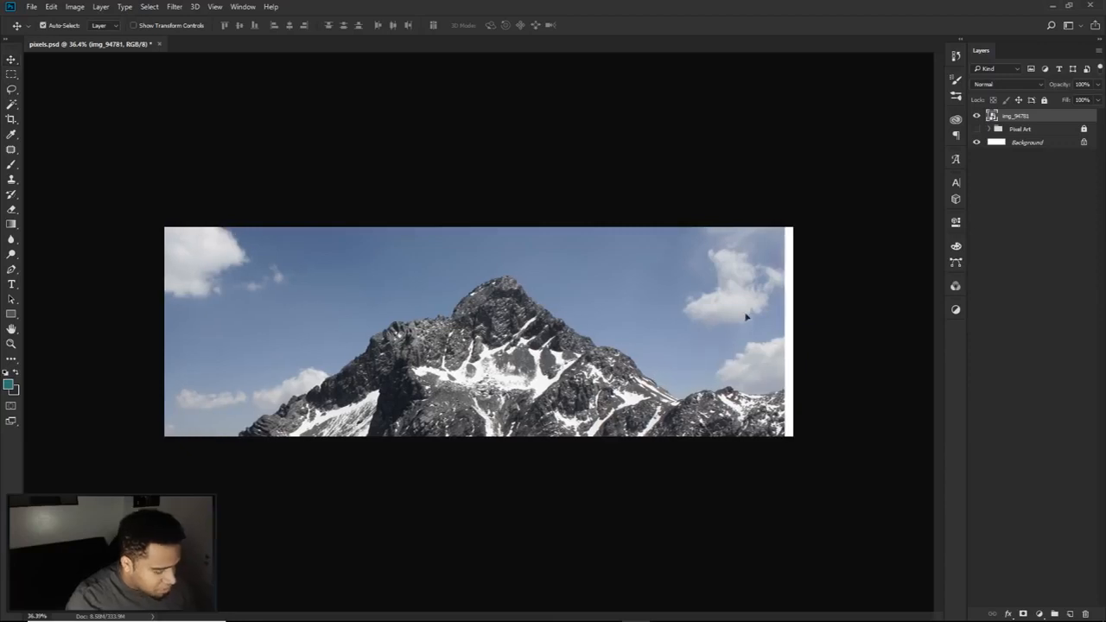
- Enlarge the mountain photo slightly more and shift it to cover the white gap at the banner's right edge
key(ctrl+t)
drag(788, 127, 875, 96)
drag(717, 303, 658, 345)
key(Return)
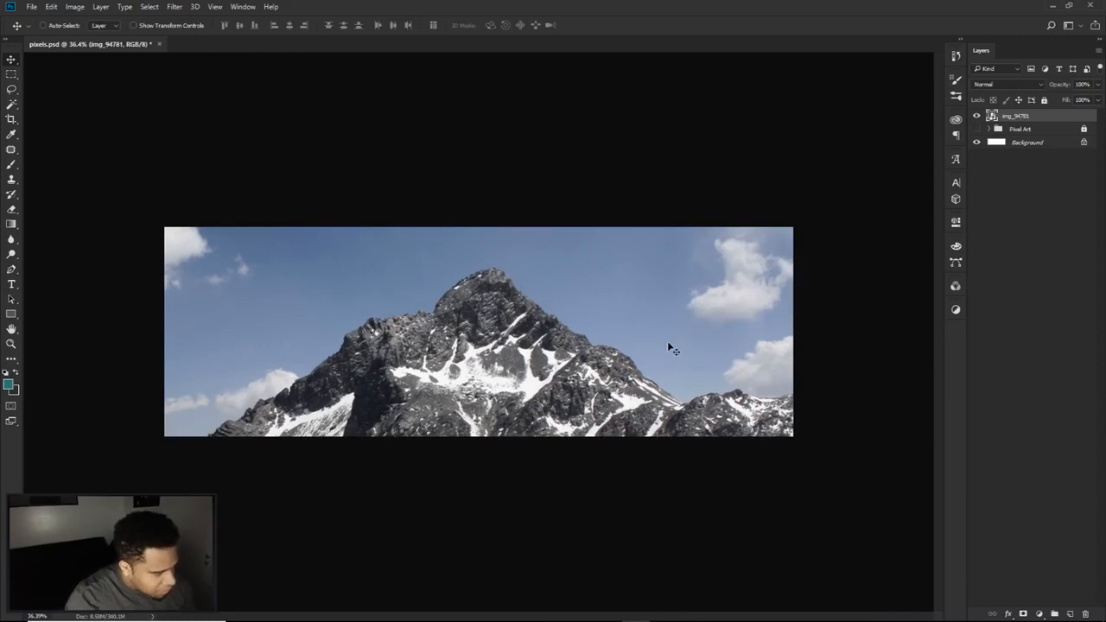
- Compare the placement with the finished Pixel Art group and lower the mountain photo slightly
click(977, 128)
click(977, 129)
drag(623, 304, 617, 307)
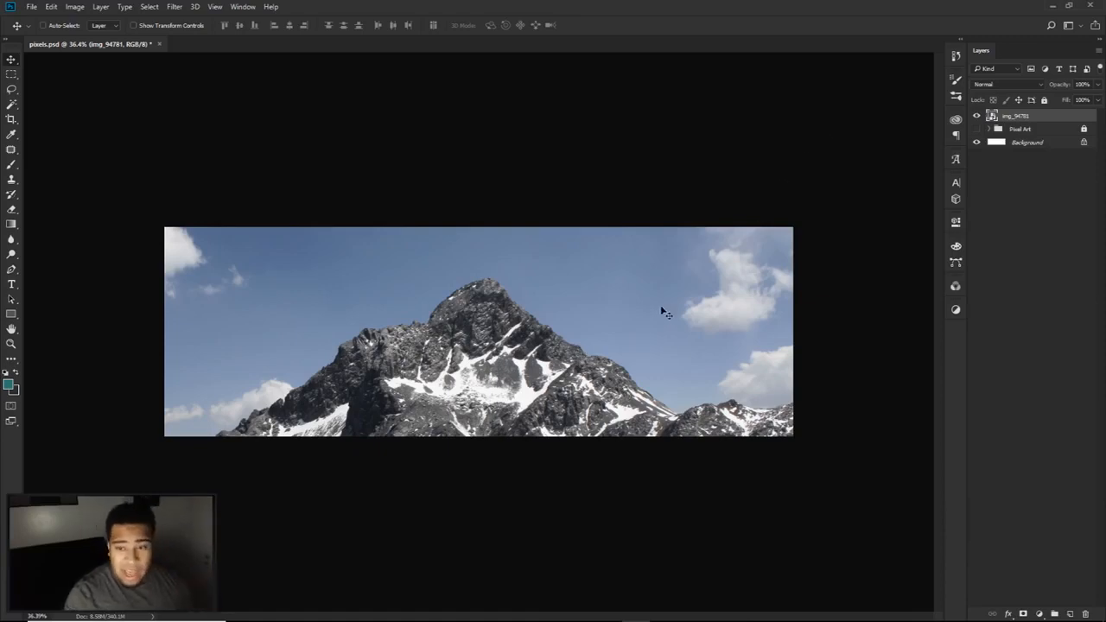
- Place the teal-and-pink cloudy sky image over the mountain photo and hide its layer
drag(1104, 226, 530, 302)
key(Return)
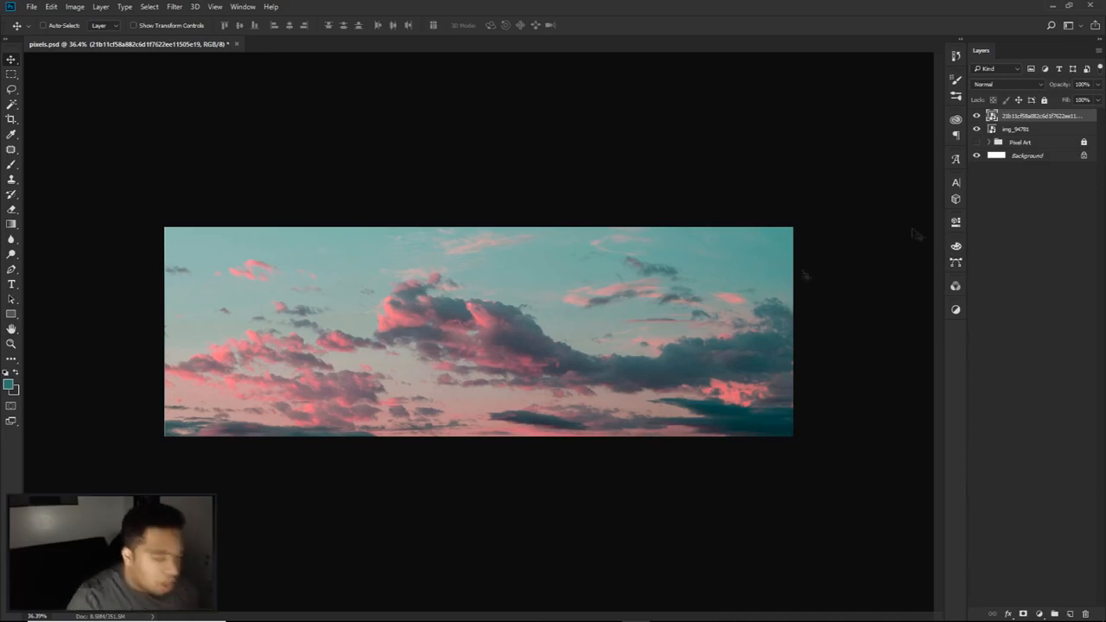
click(977, 116)
- Rasterize the img_94781 mountain layer and add a layer mask to it
click(1015, 130)
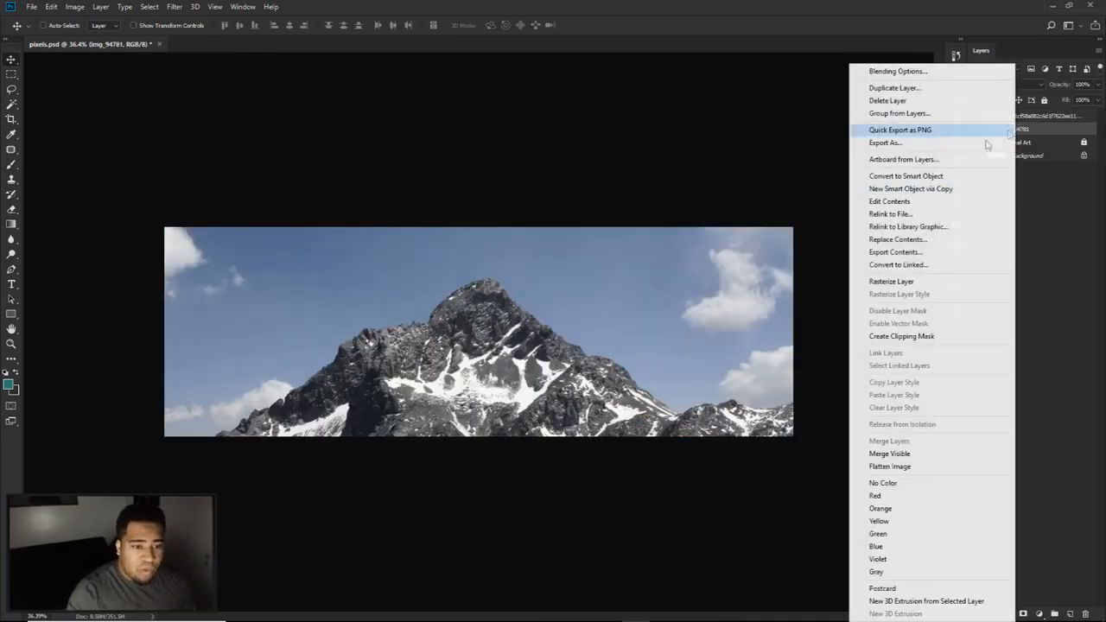
right_click(1015, 131)
click(898, 281)
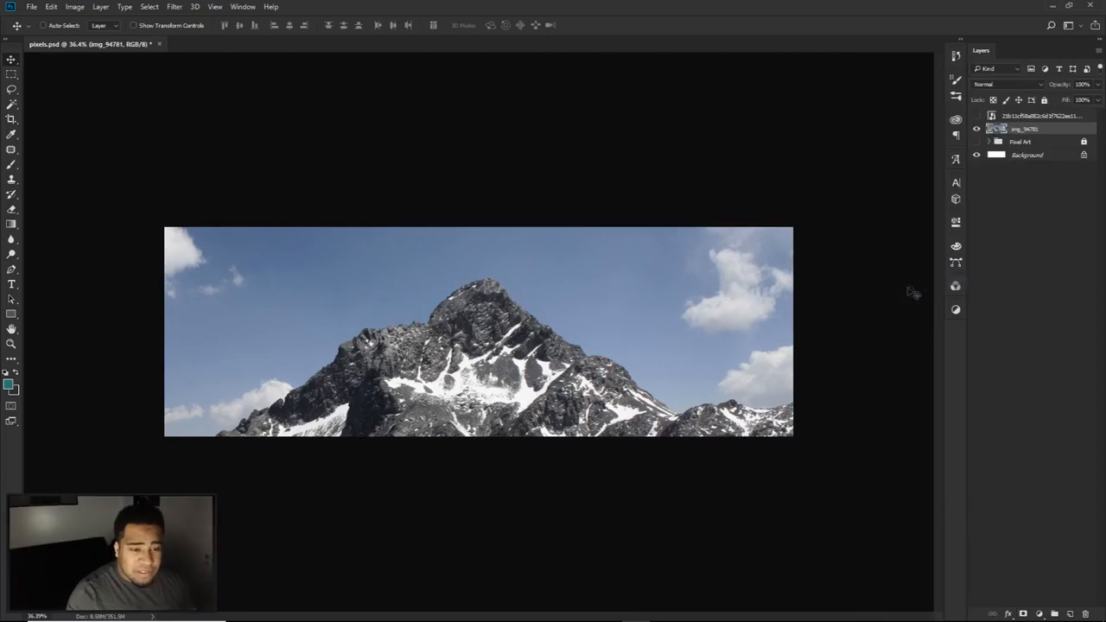
click(1023, 613)
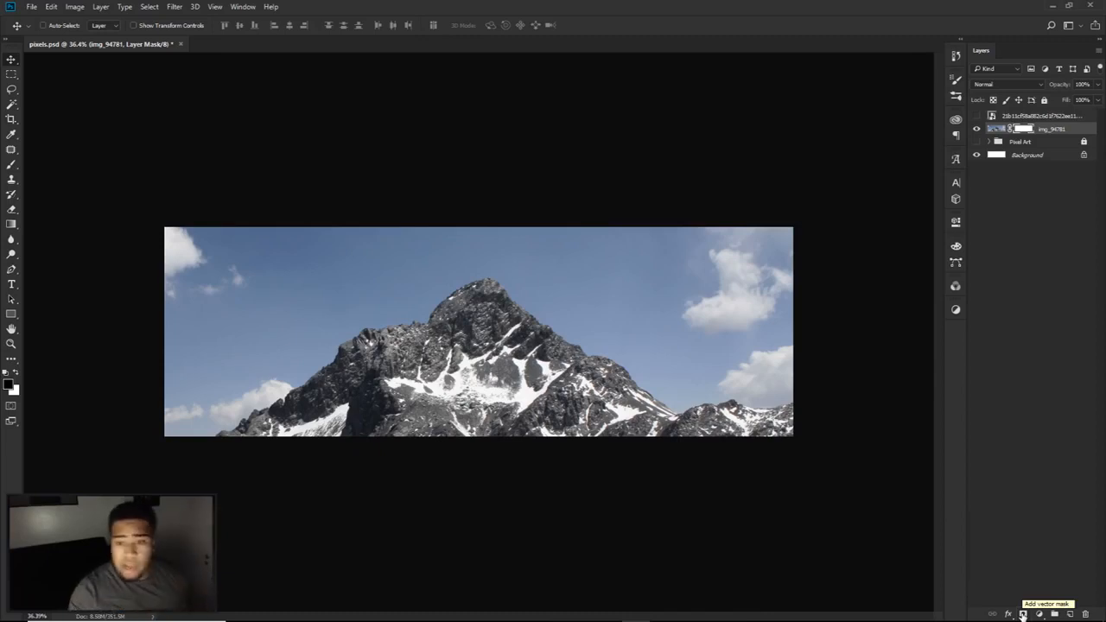
- Select the blue sky around the mountain with the Magic Wand at a tolerance of 40
key(w)
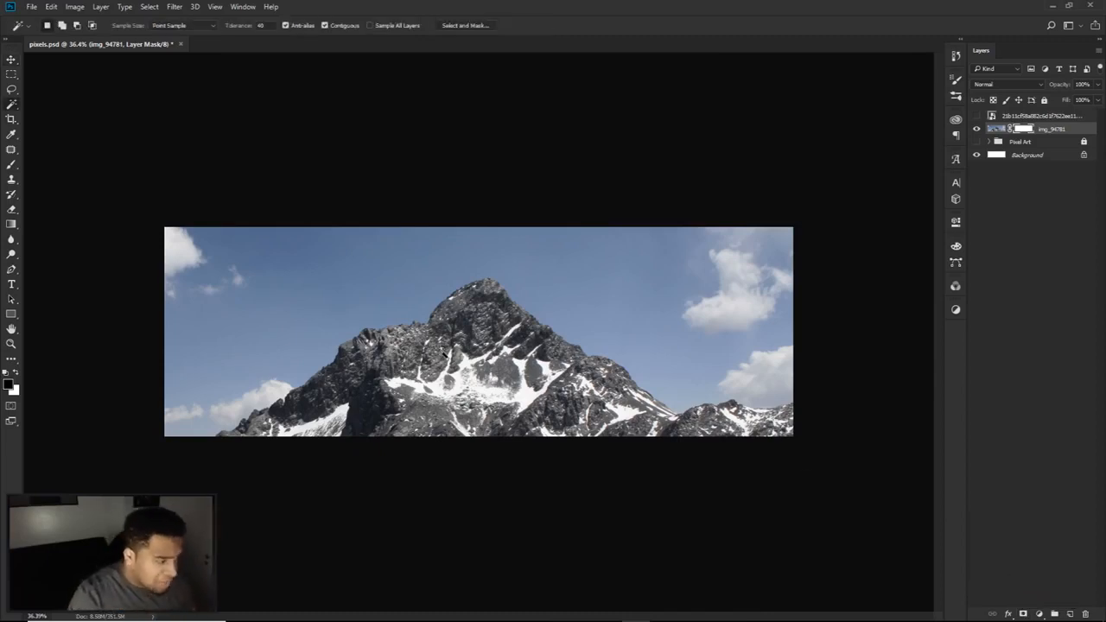
click(409, 280)
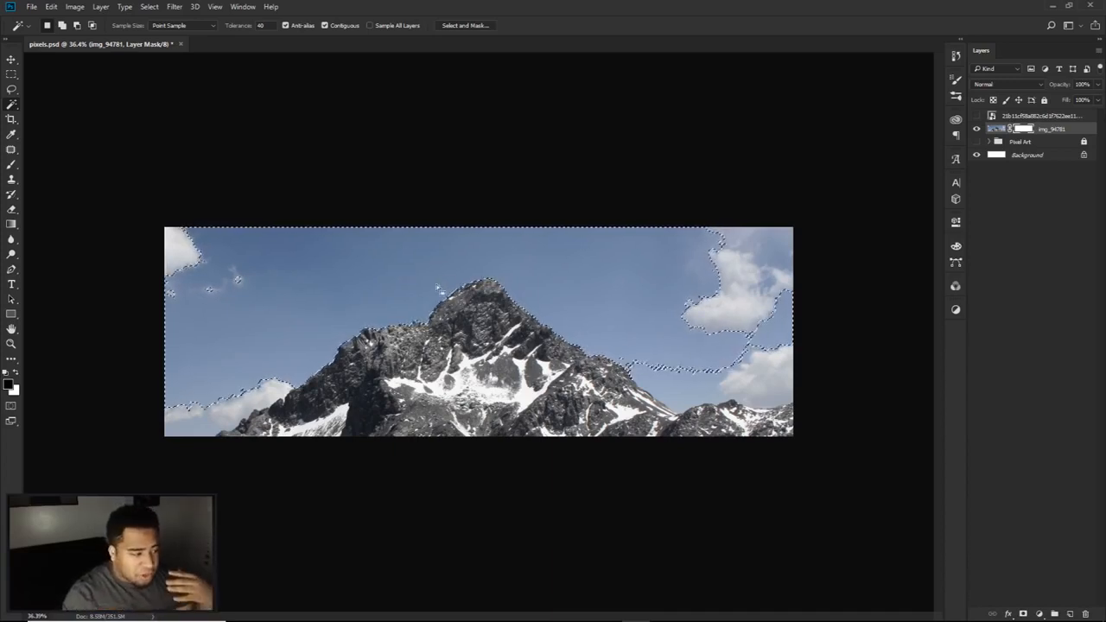
- Try selecting the sky beside the peak with the Magic Wand tolerance set to 5
drag(267, 26, 246, 27)
text(5)
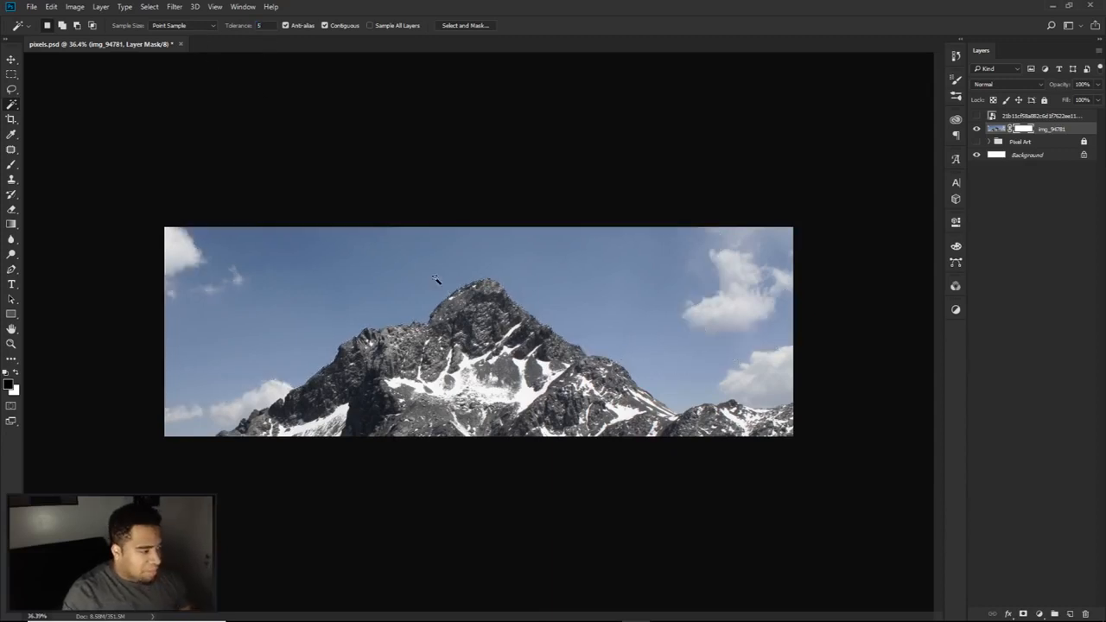
click(437, 283)
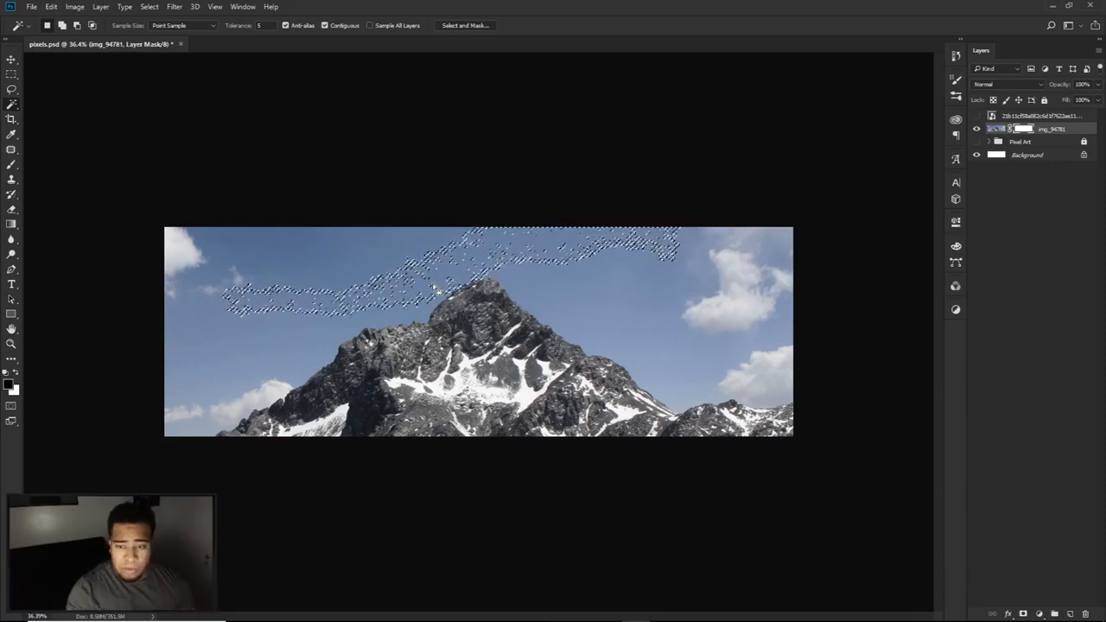
- Try selecting the sky with the Magic Wand tolerance raised to 99
click(265, 26)
double_click(265, 26)
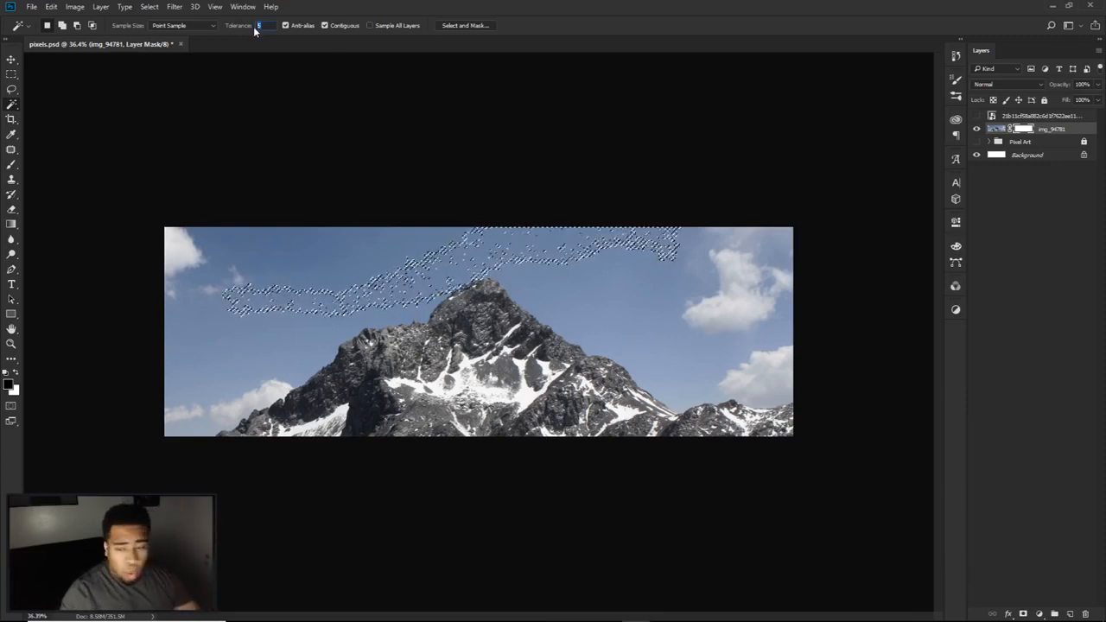
text(99)
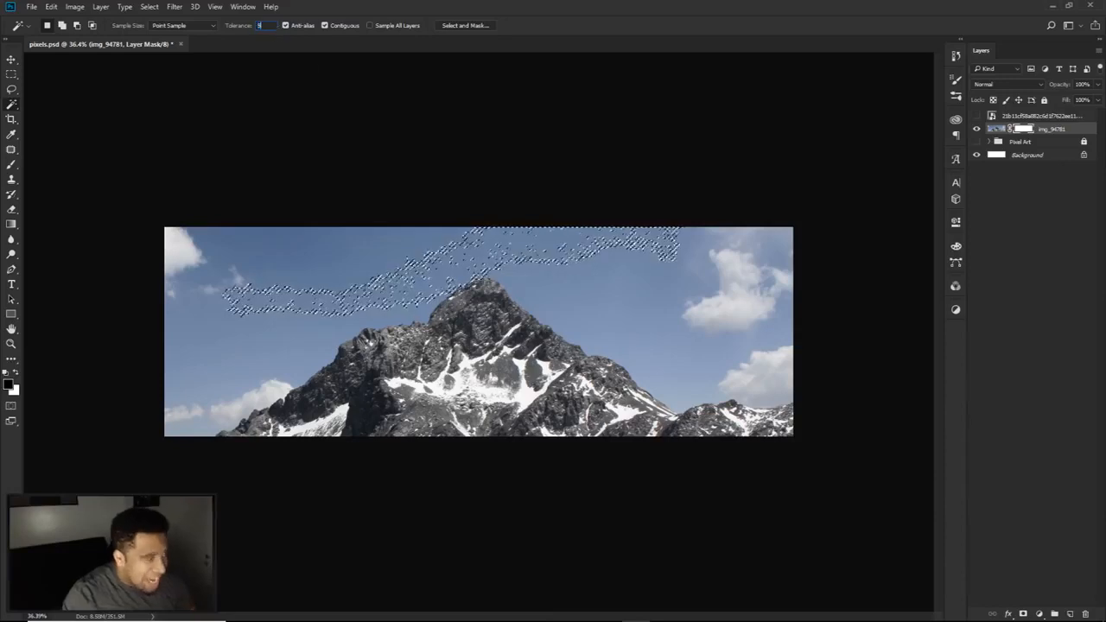
click(604, 288)
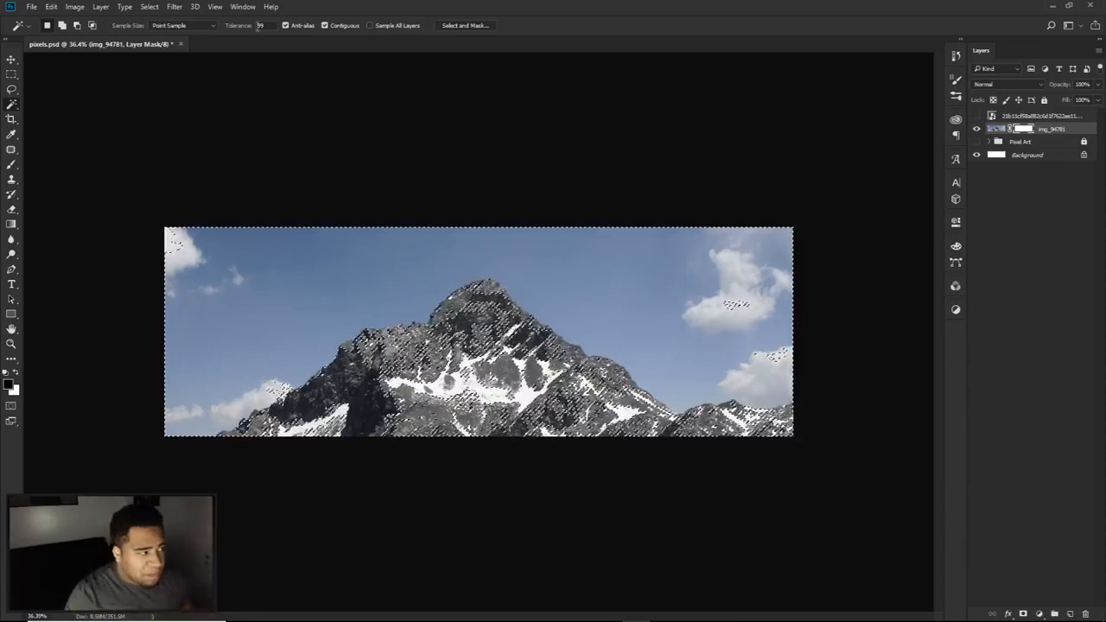
- Set the Magic Wand tolerance to 40 and reselect the blue sky around the mountain
drag(267, 27, 241, 29)
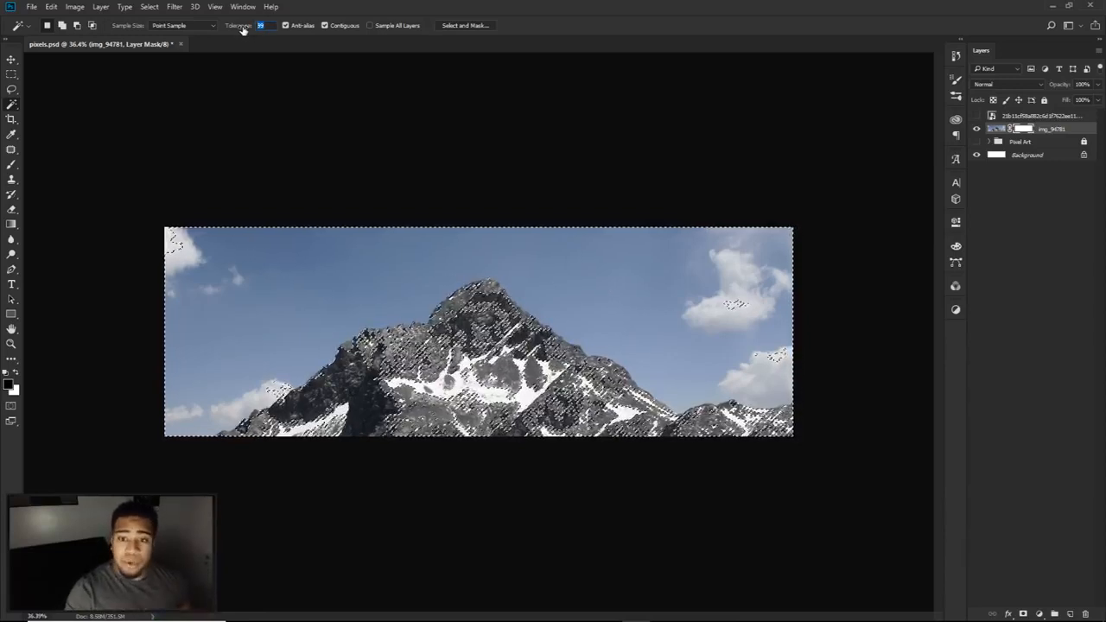
text(40)
click(594, 270)
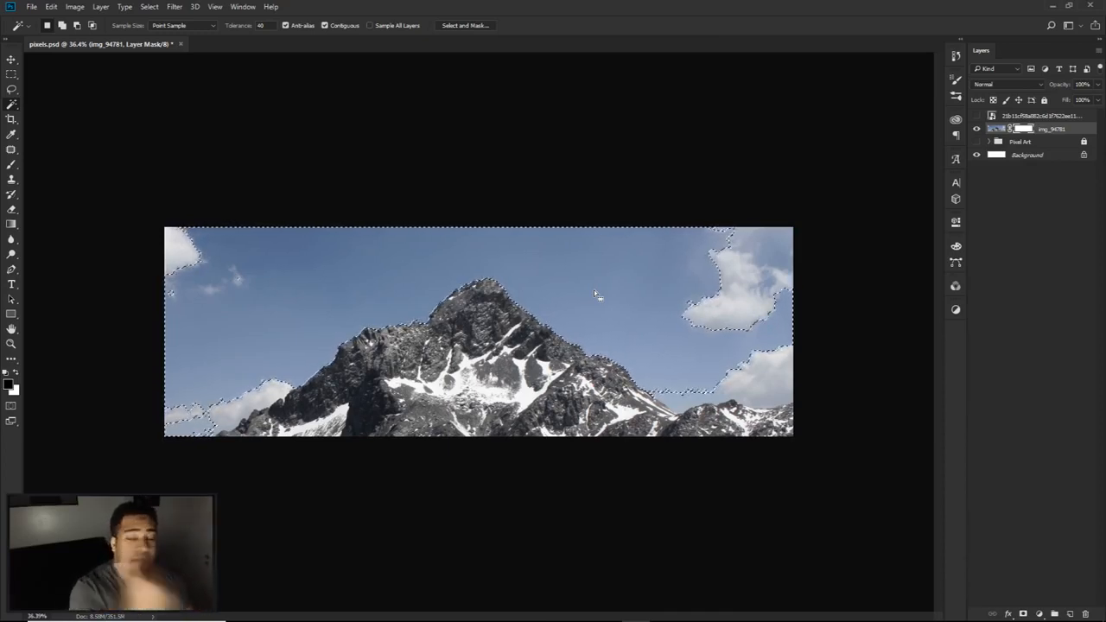
- Clear the selection and try a Color Range selection sampled from the blue sky at Fuzziness 40 with the layer mask targeted
key(ctrl+d)
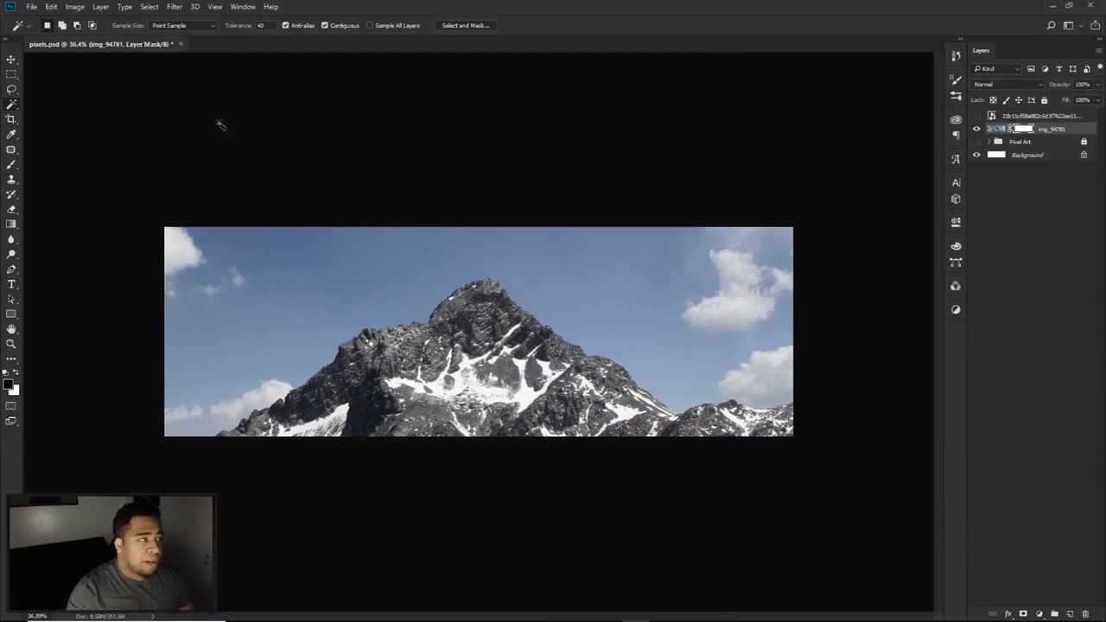
click(151, 7)
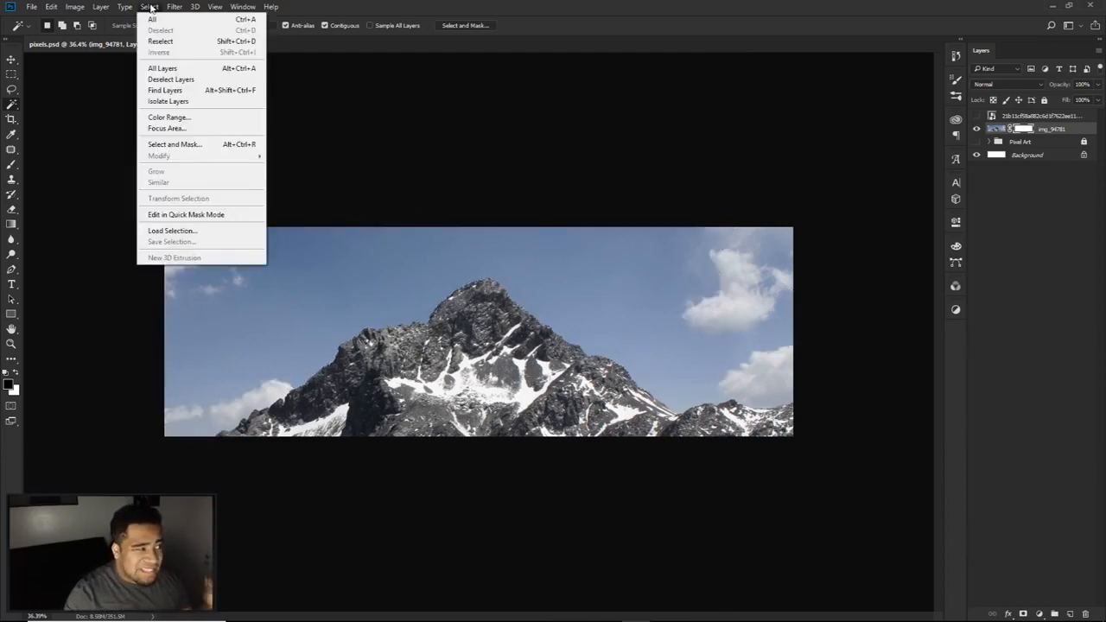
click(168, 117)
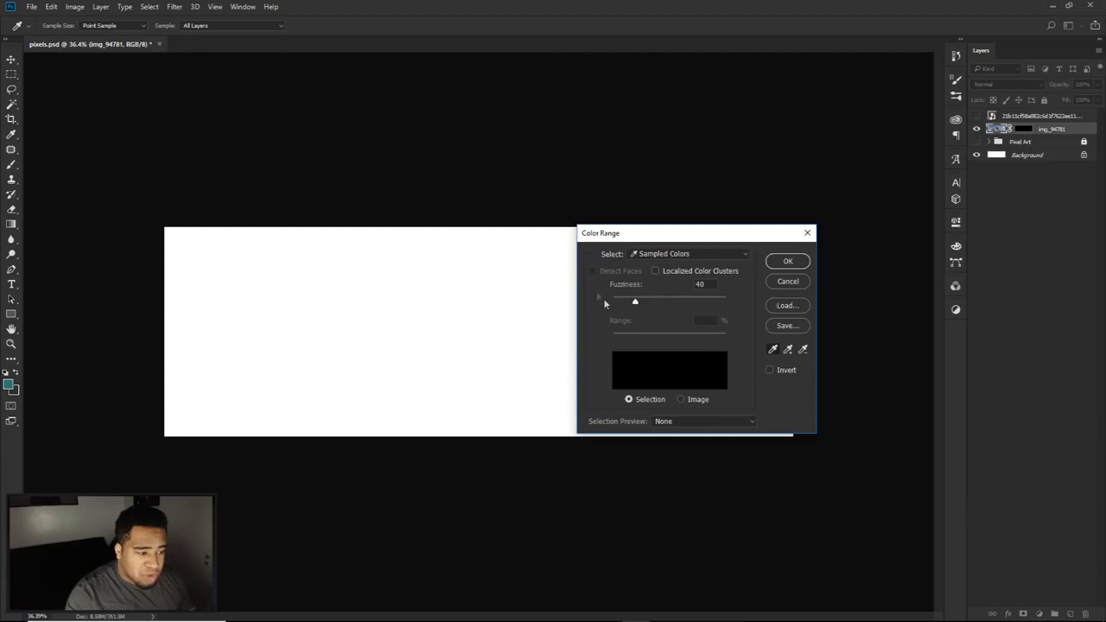
click(543, 256)
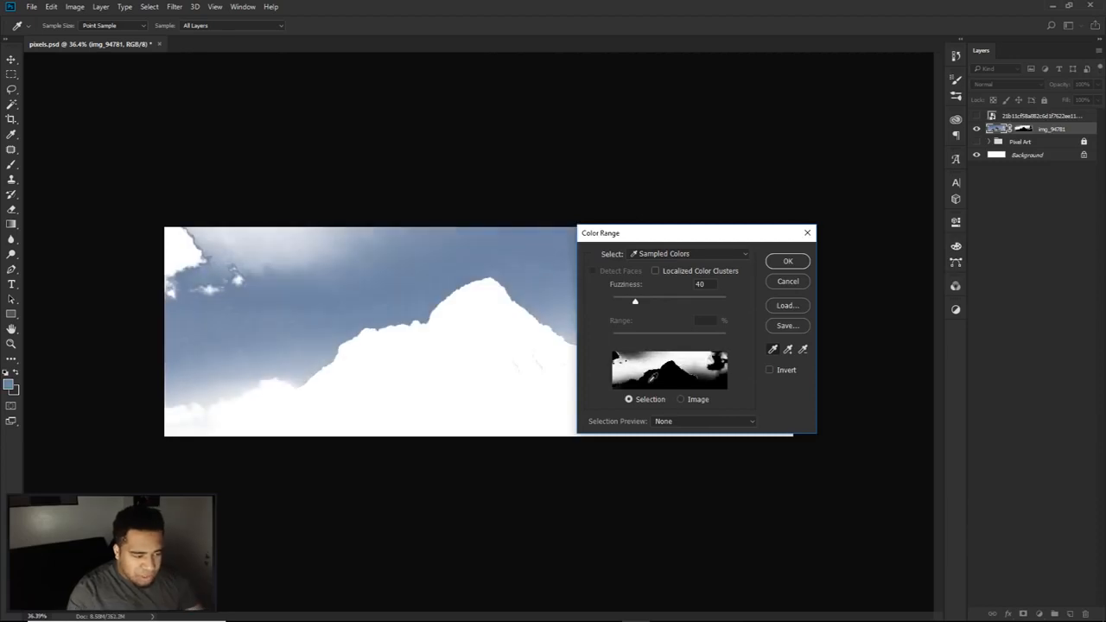
click(787, 261)
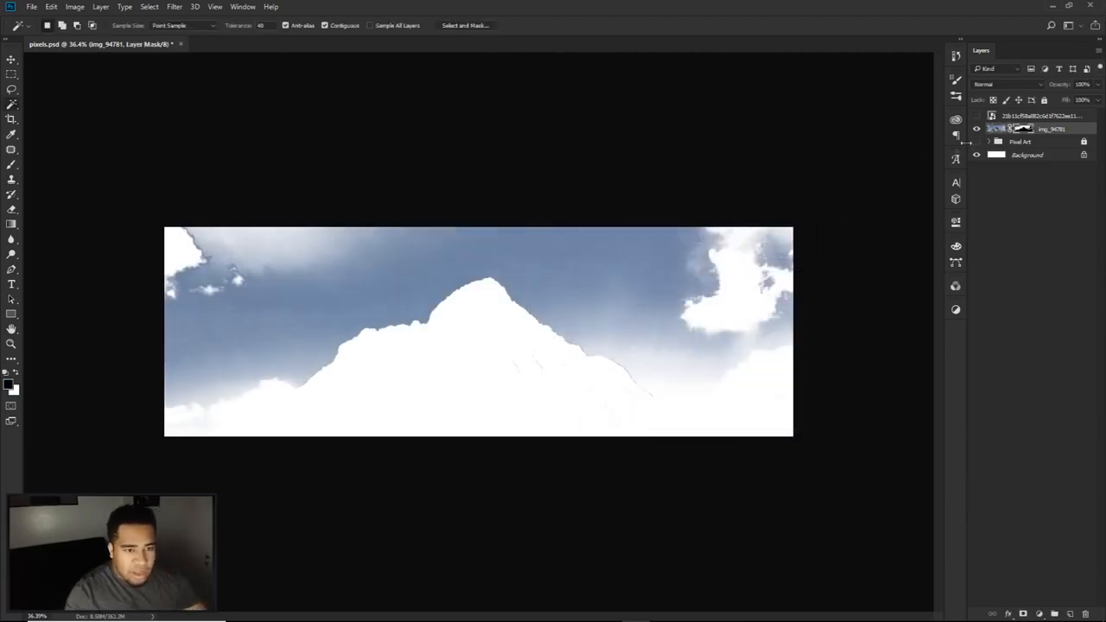
- Try a Color Range selection of the blue sky at Fuzziness 40 on the img_94781 layer's image, and deselect it
click(999, 129)
click(149, 6)
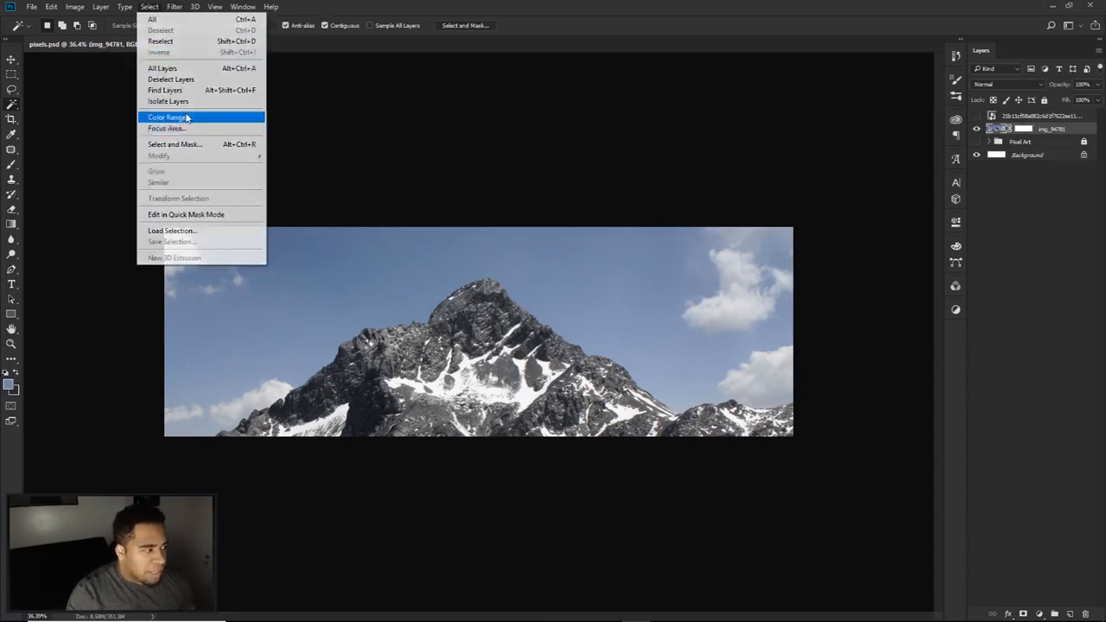
click(186, 118)
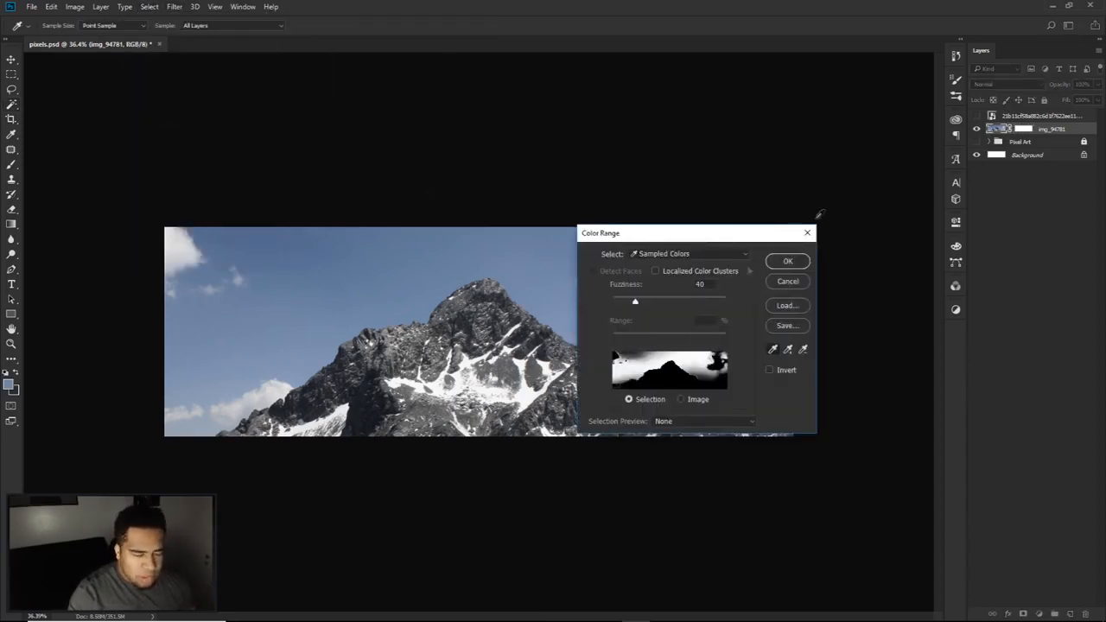
click(783, 263)
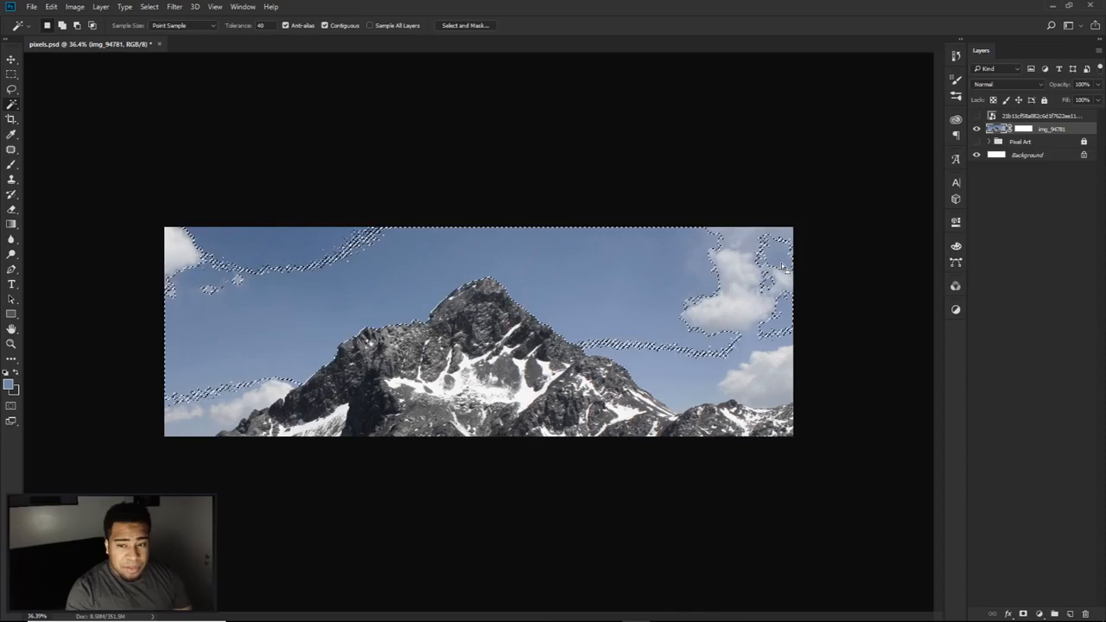
key(ctrl+d)
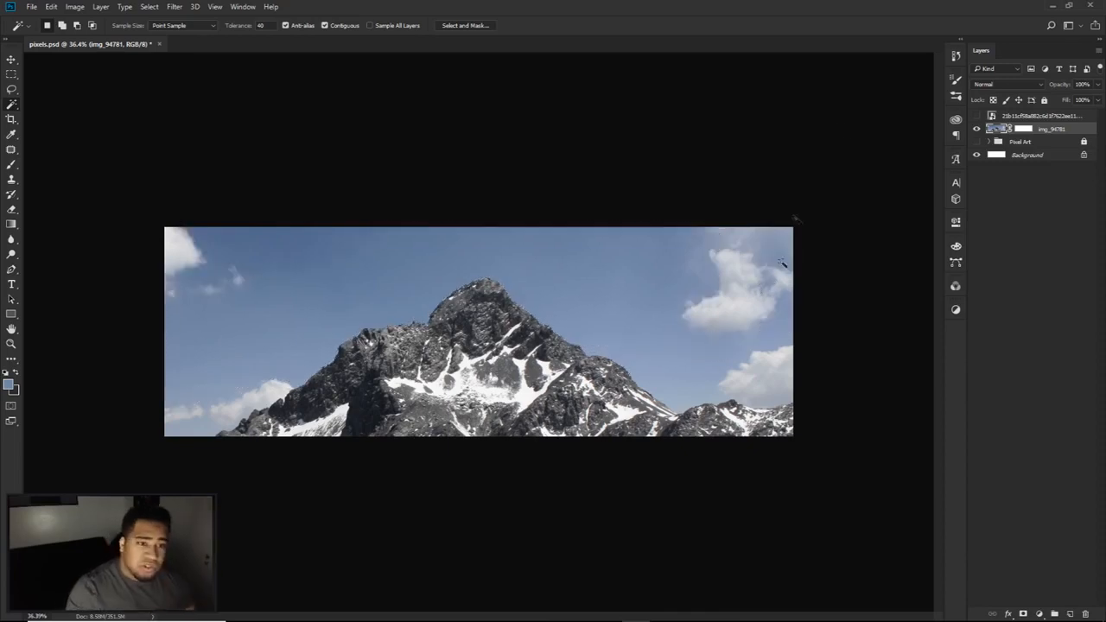
- Select the blue sky on the mountain layer's image with the Magic Wand at tolerance 40 and check it in Quick Mask mode
click(1016, 129)
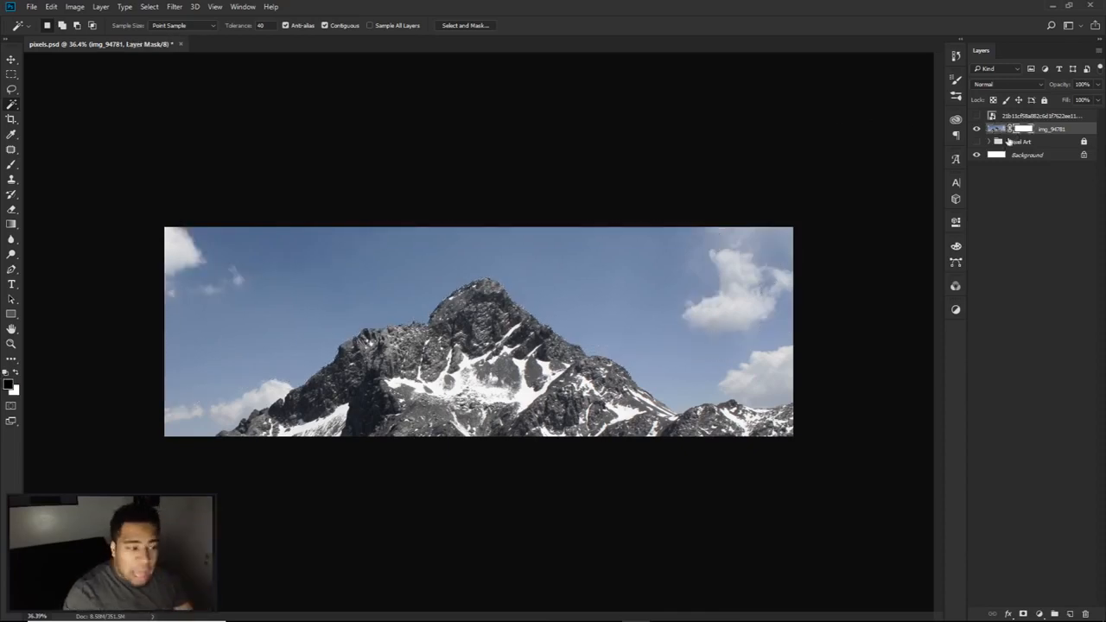
click(995, 129)
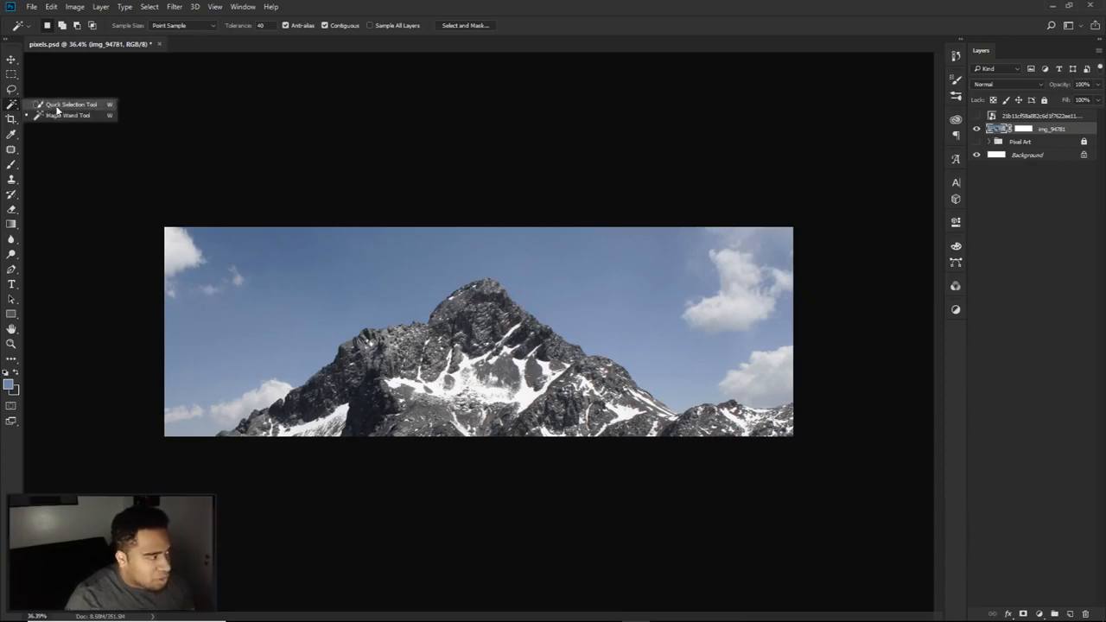
click(482, 255)
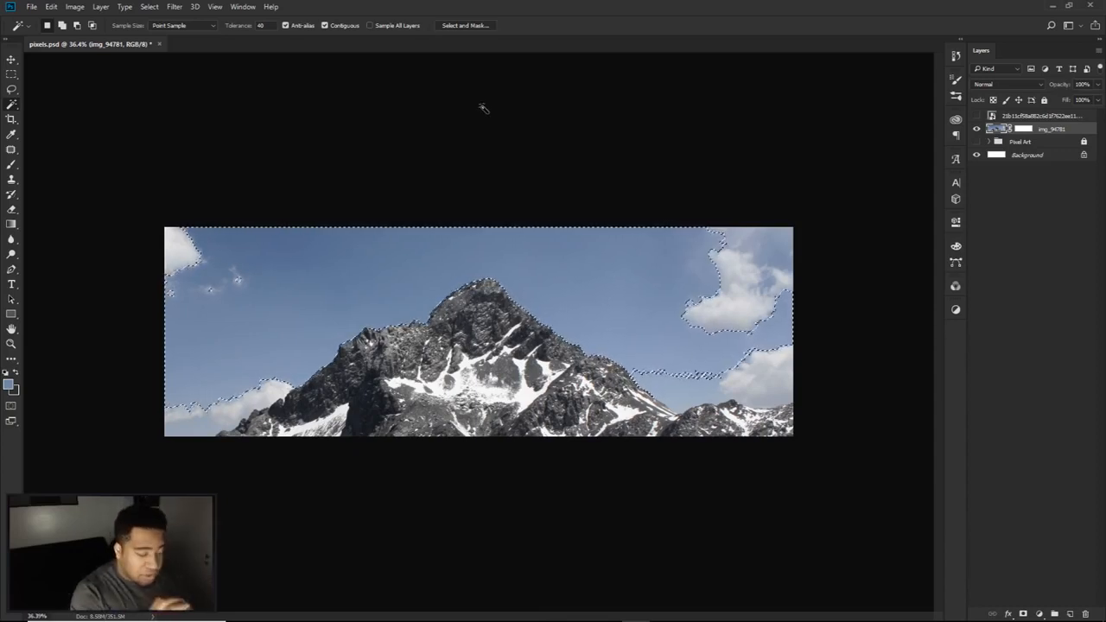
key(q)
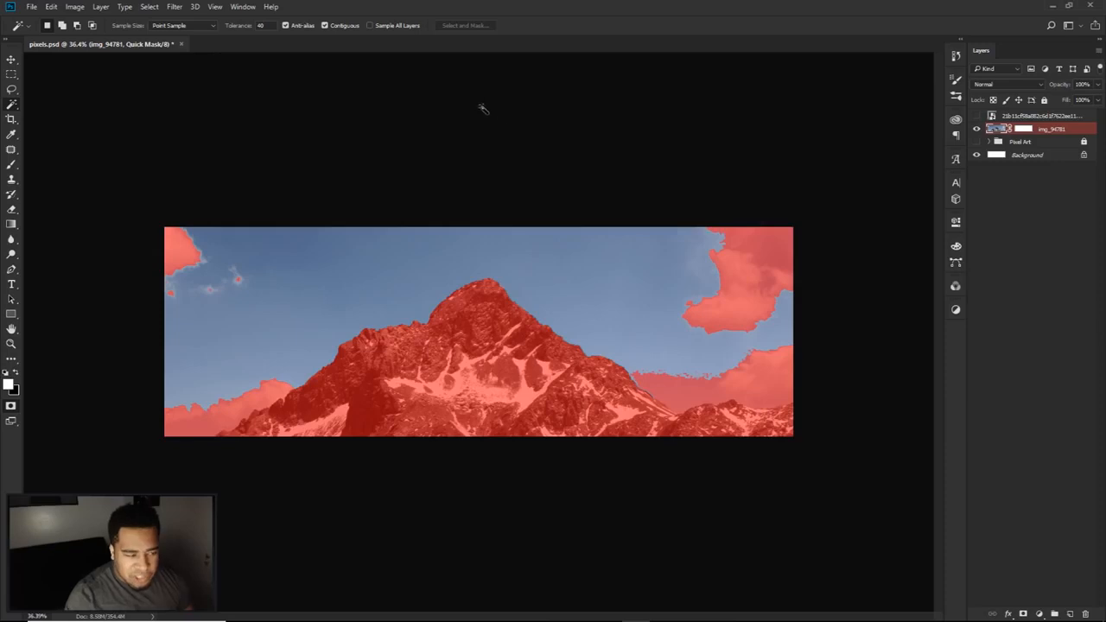
scroll(500, 314, up, 2)
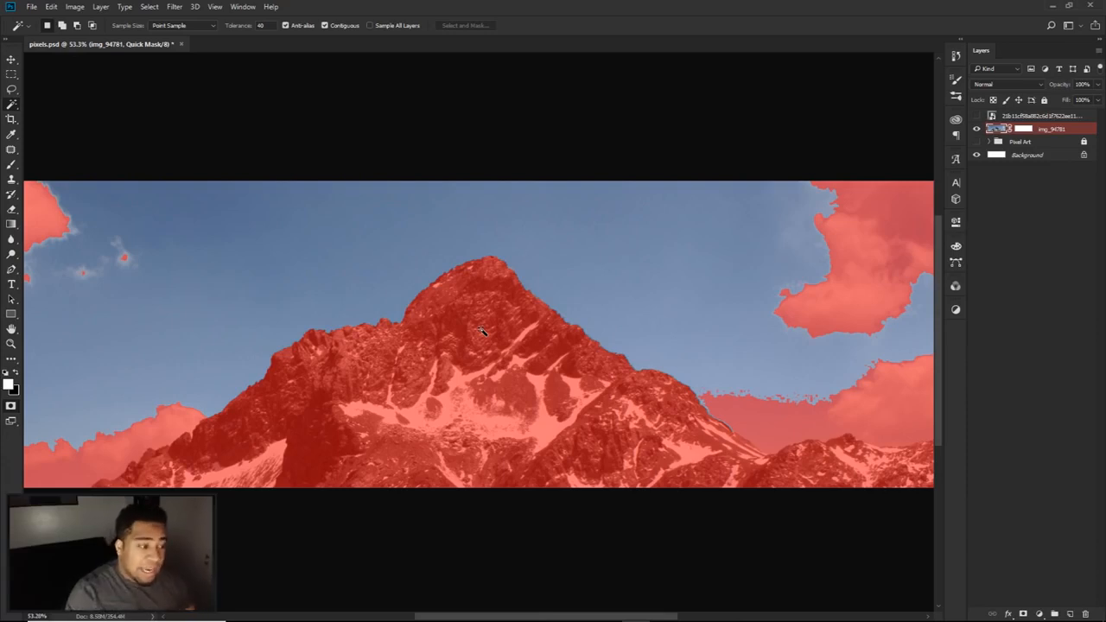
key(q)
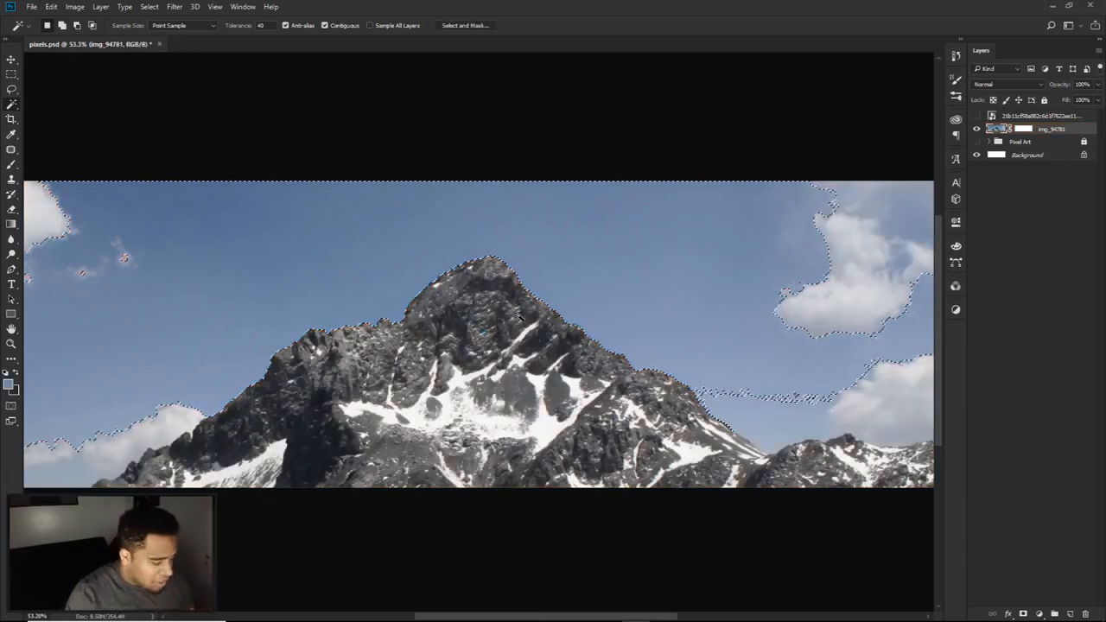
- Add all the clouds on both sides of the mountain to the sky selection and check the complete selection in Quick Mask mode
scroll(560, 306, down, 2)
scroll(560, 307, down, 1)
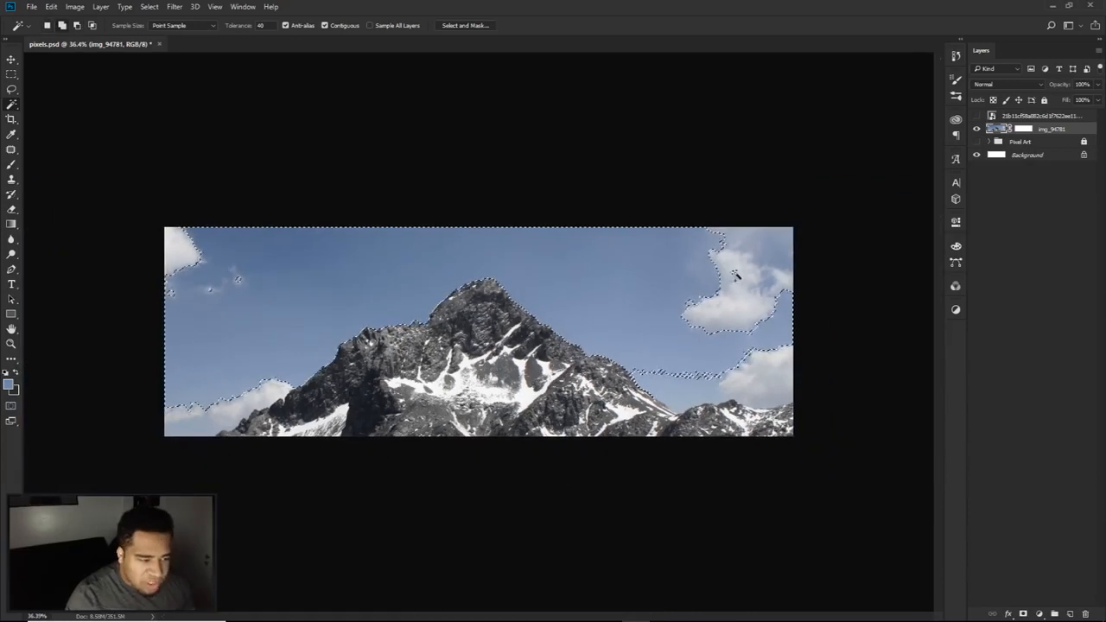
shift+click(740, 291)
shift+click(767, 250)
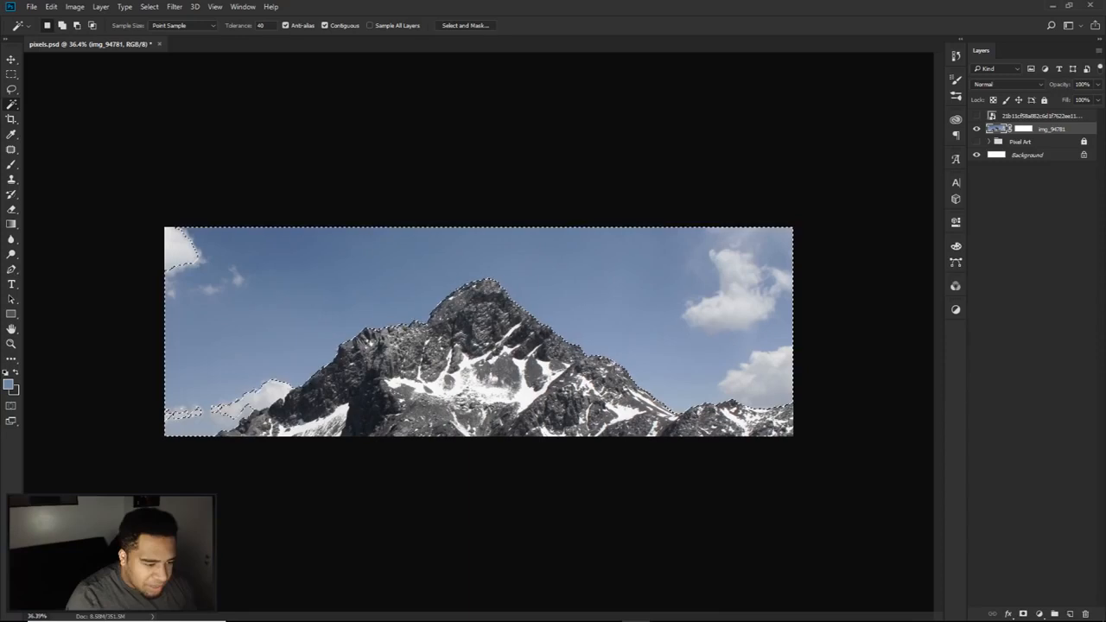
shift+click(264, 395)
shift+click(190, 412)
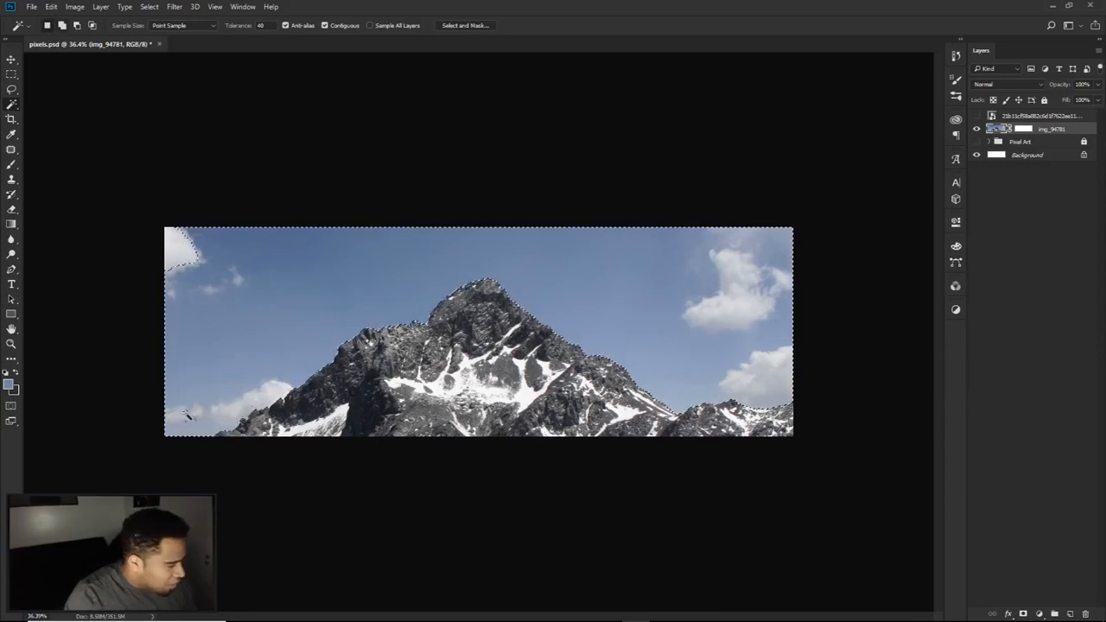
shift+click(187, 256)
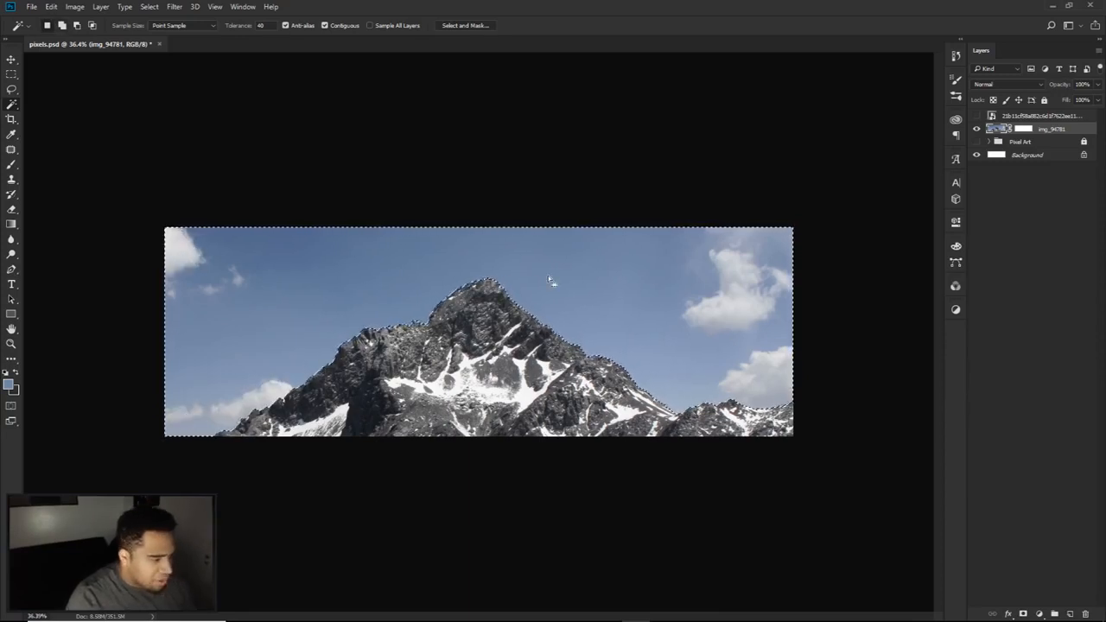
key(q)
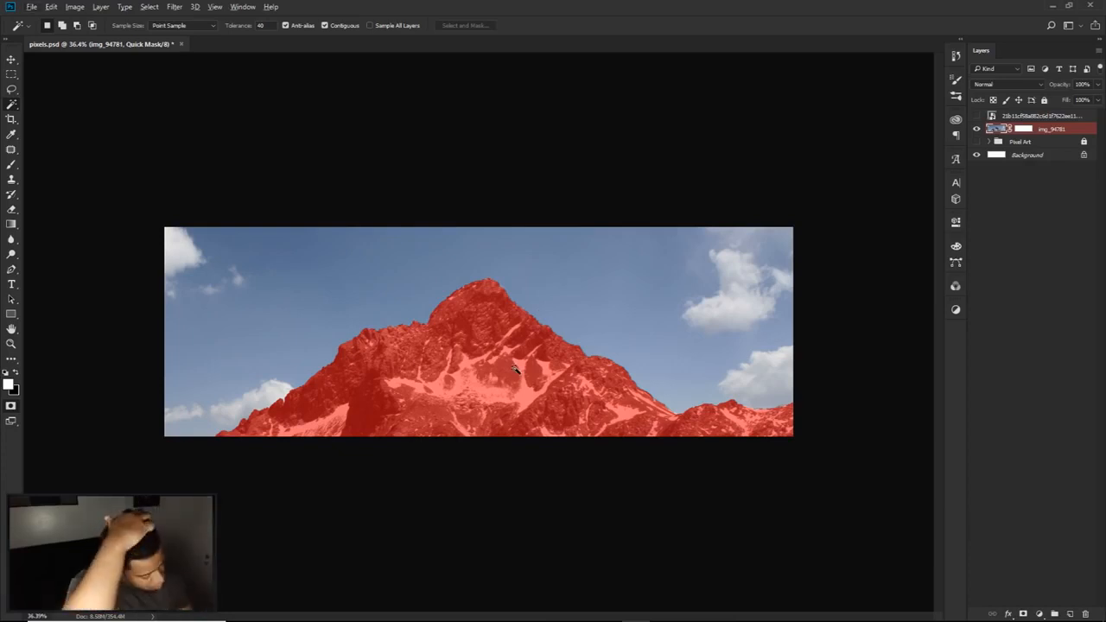
key(q)
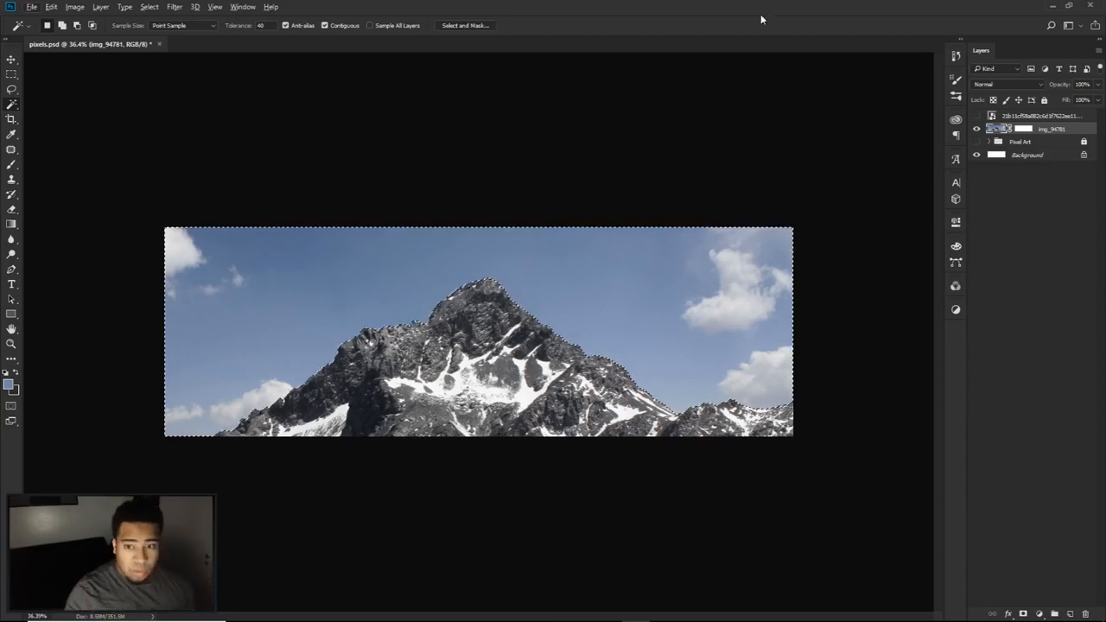
- Fill the selected sky area of the mountain layer's mask with black, and undo the fill
click(1023, 129)
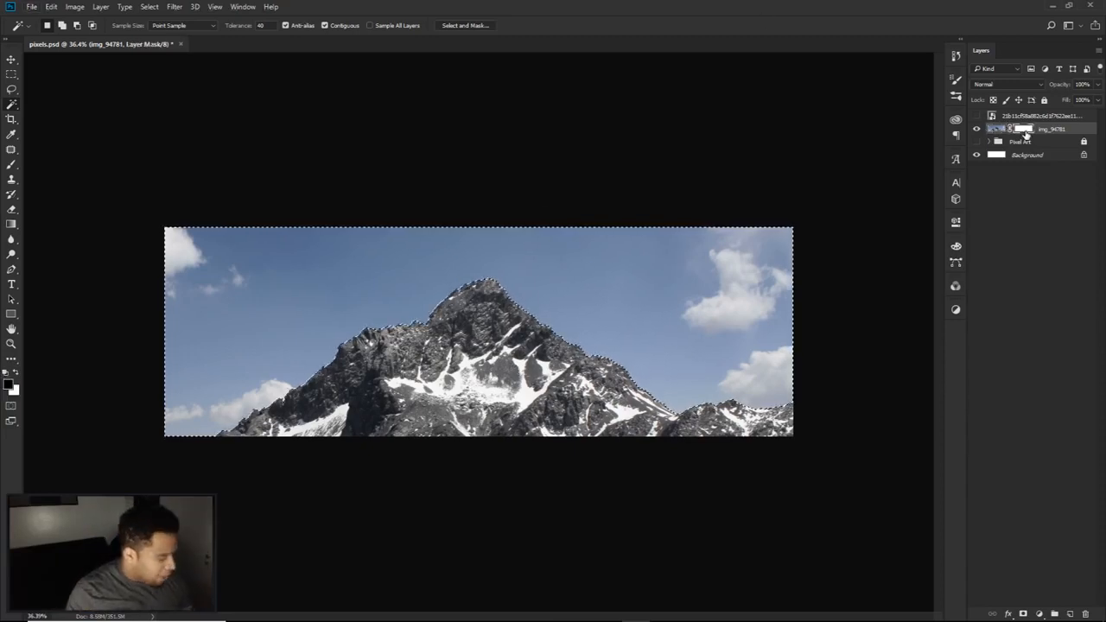
key(alt+BackSpace)
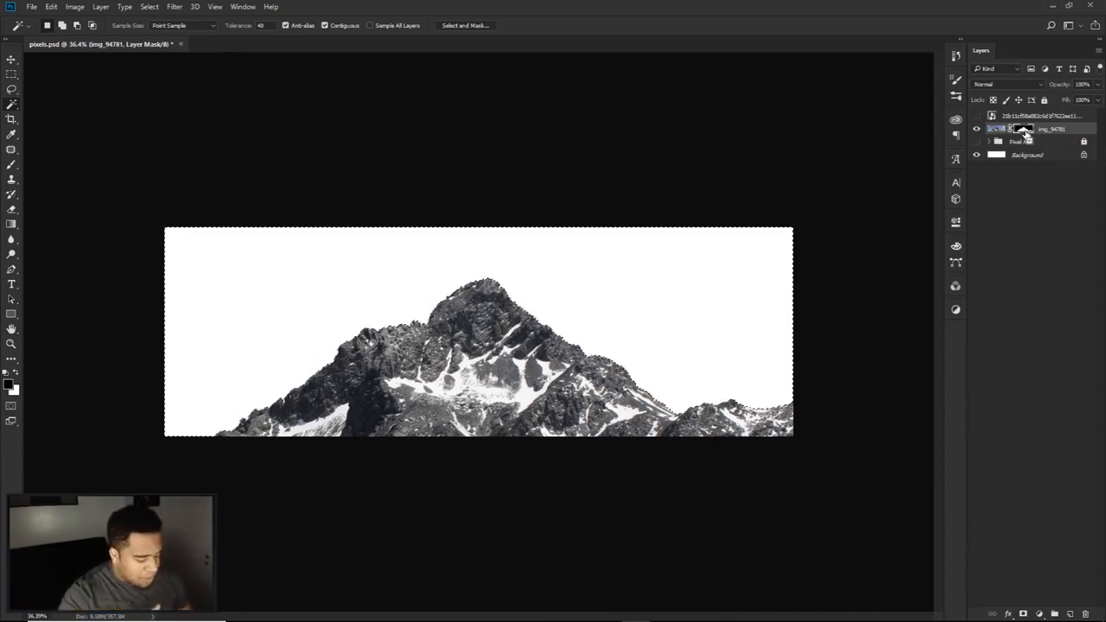
key(ctrl+z)
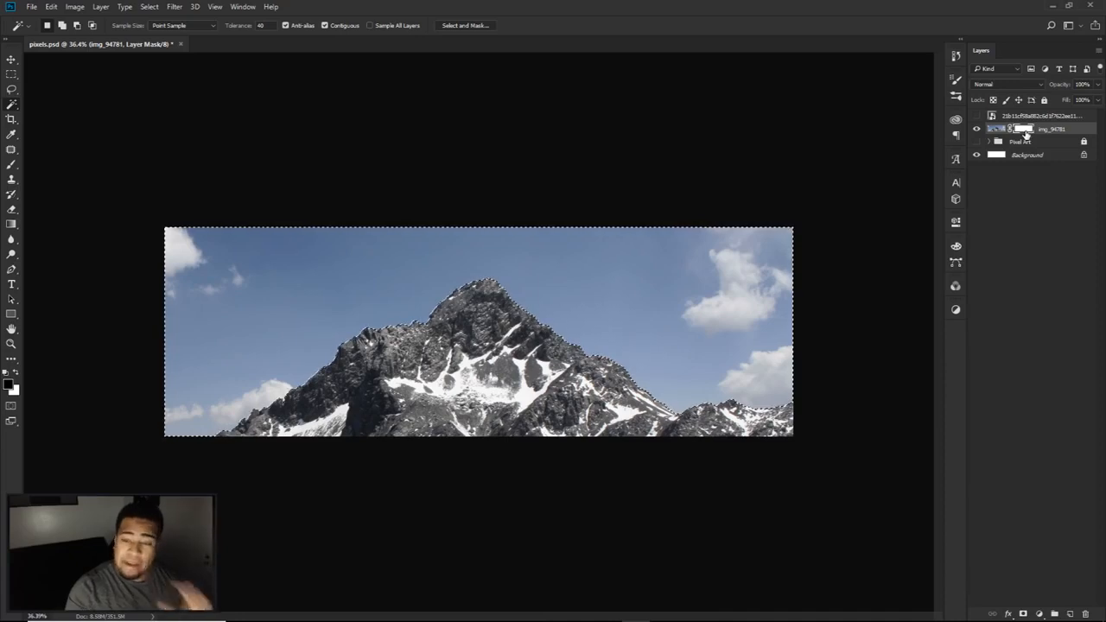
- Hide the selected sky by brushing black over it on the mountain layer's mask, and clear the selection
key(b)
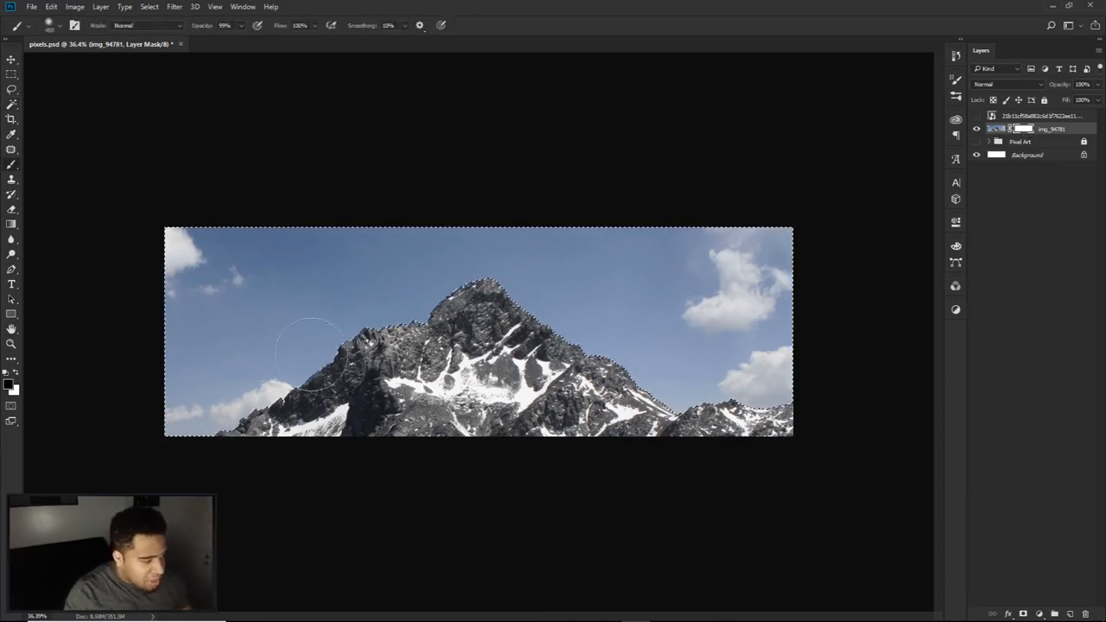
drag(211, 365, 133, 382)
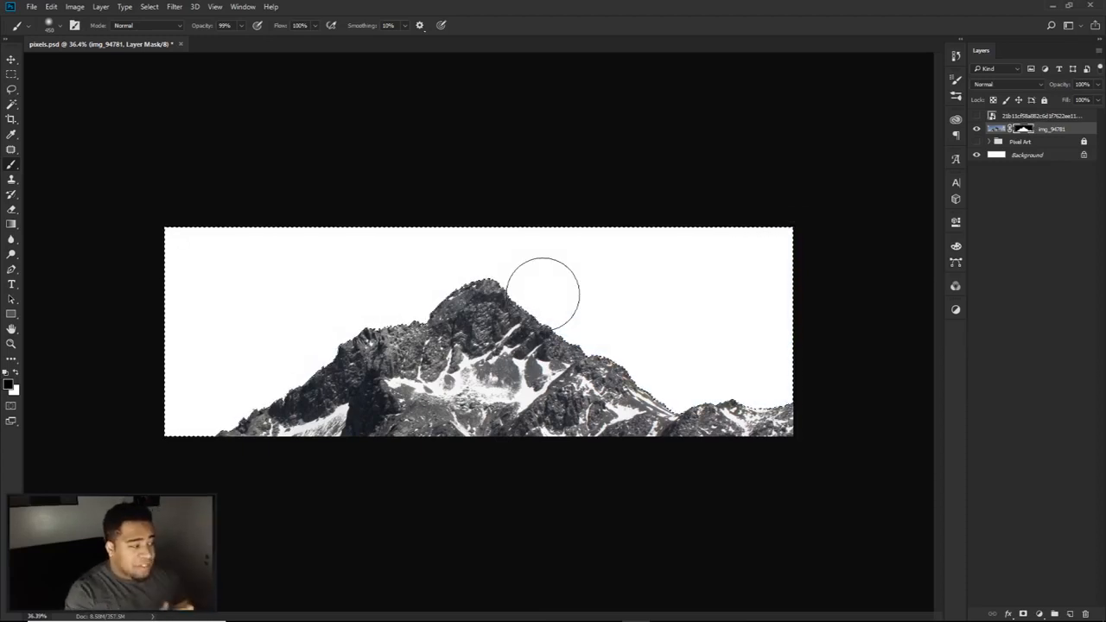
click(998, 130)
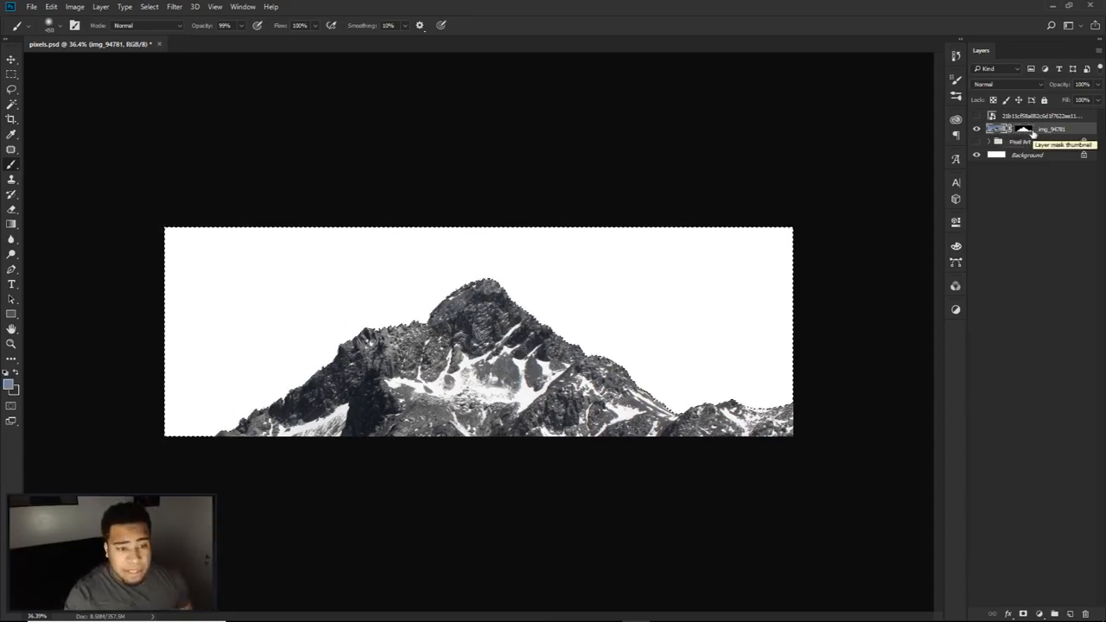
click(1022, 129)
key(ctrl+d)
key(v)
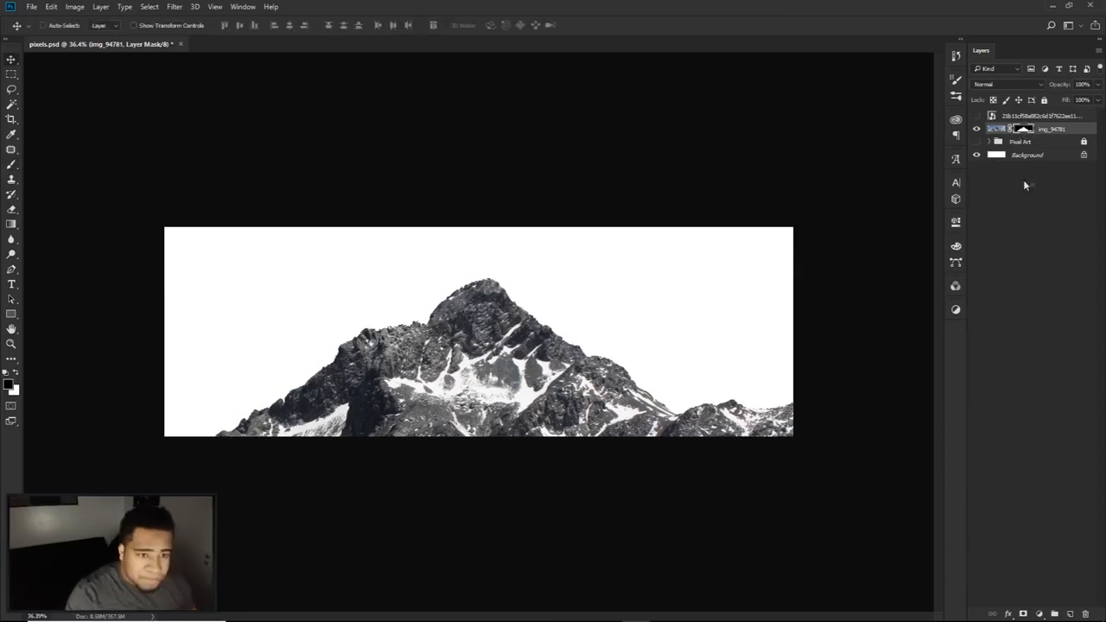
- Place the teal-and-pink sky layer beneath the mountain layer, make it visible and position it to fill the banner behind the peak
click(1016, 119)
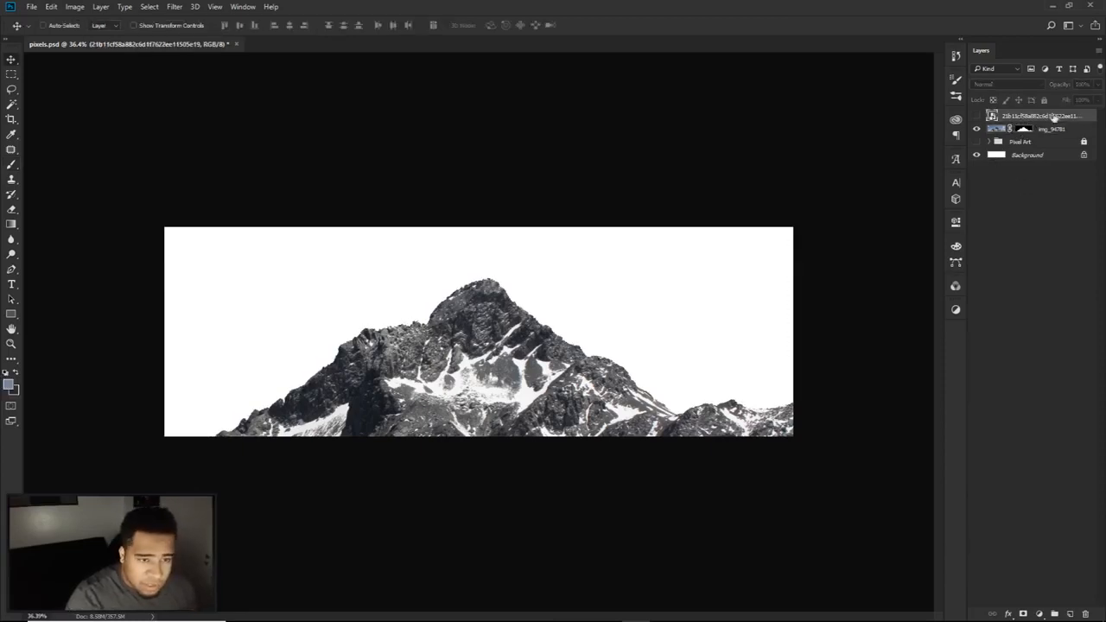
key(ctrl+bracketleft)
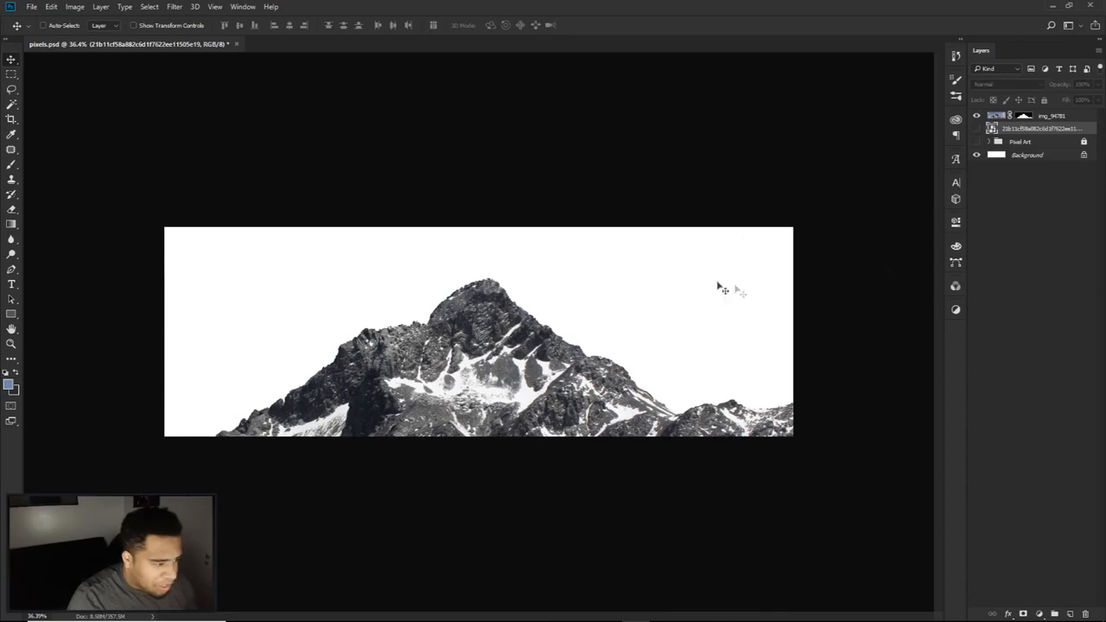
click(976, 129)
drag(715, 346, 684, 354)
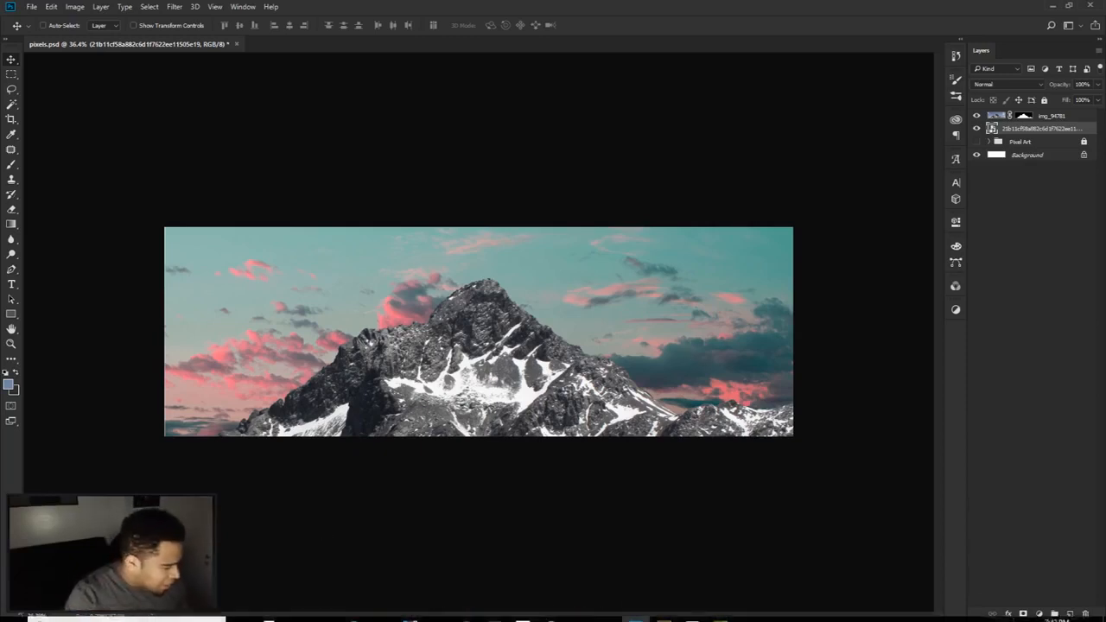
- Search the computer for "cloud" from Windows, and return to the banner document
click(190, 615)
text(cloud)
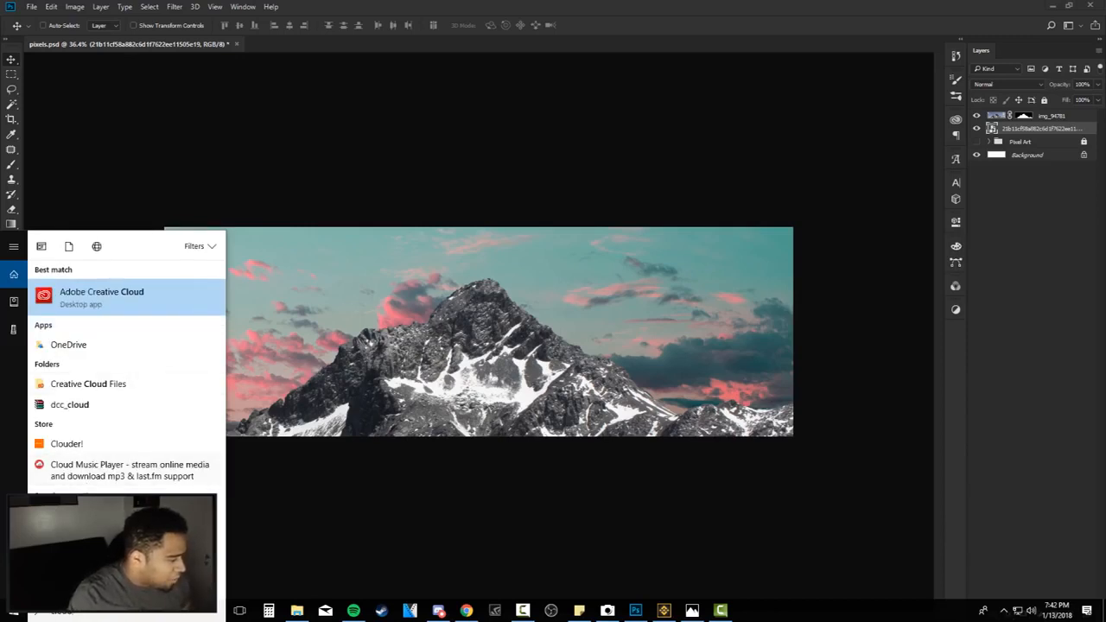
click(355, 399)
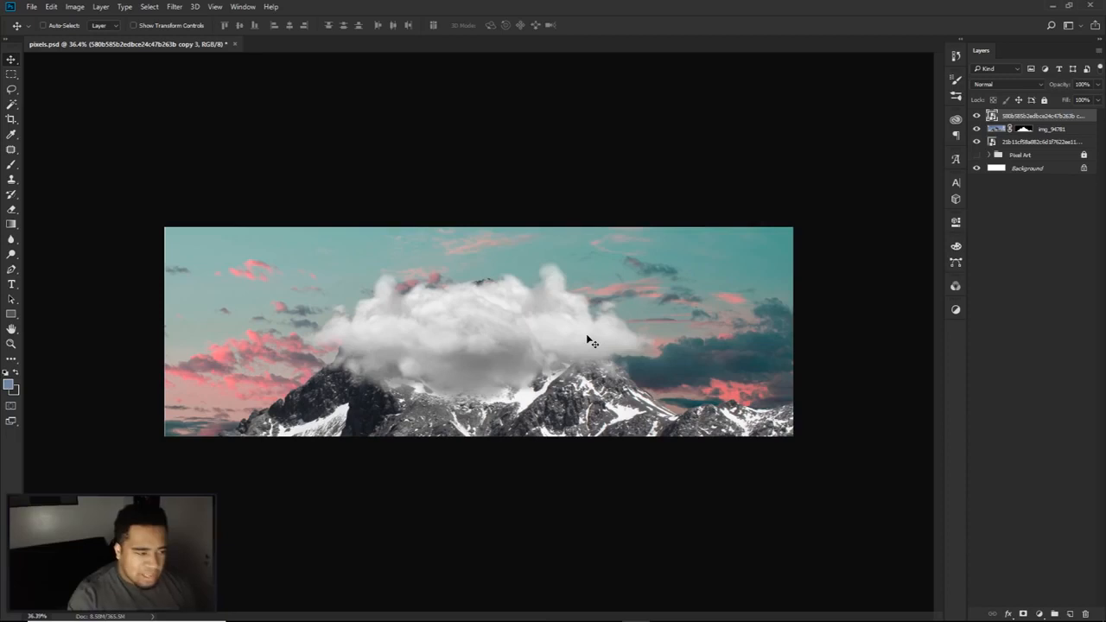
- Move the white cloud to the sky on the right side of the peak and scale it down
drag(588, 340, 530, 326)
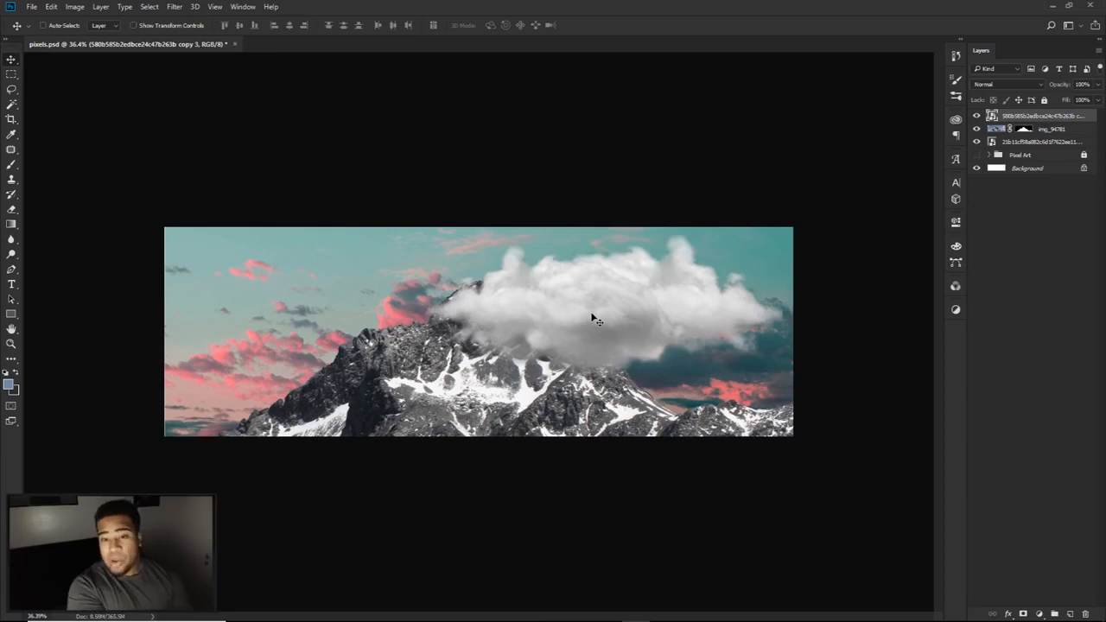
key(ctrl+t)
drag(788, 229, 682, 252)
key(Return)
- Duplicate the white cloud, place the copy over the mountain's lower left slope and adjust its size with Free Transform
drag(630, 316, 419, 397)
key(ctrl+t)
key(Return)
- Add a third copy of the cloud, scale it down further and place it just left of the summit above the pink cloud
drag(325, 367, 439, 302)
key(ctrl+t)
drag(471, 243, 423, 255)
key(Return)
drag(470, 289, 476, 308)
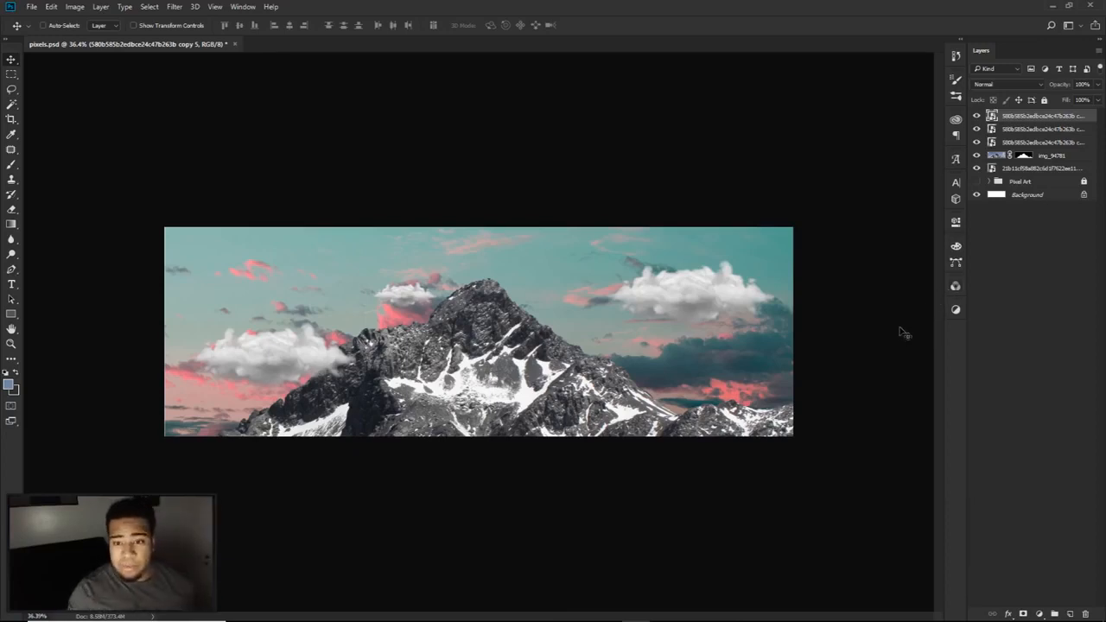
- Add a Brightness/Contrast adjustment above the clouds with brightness -39 and contrast 33, and compare the banner with and without it
click(1039, 613)
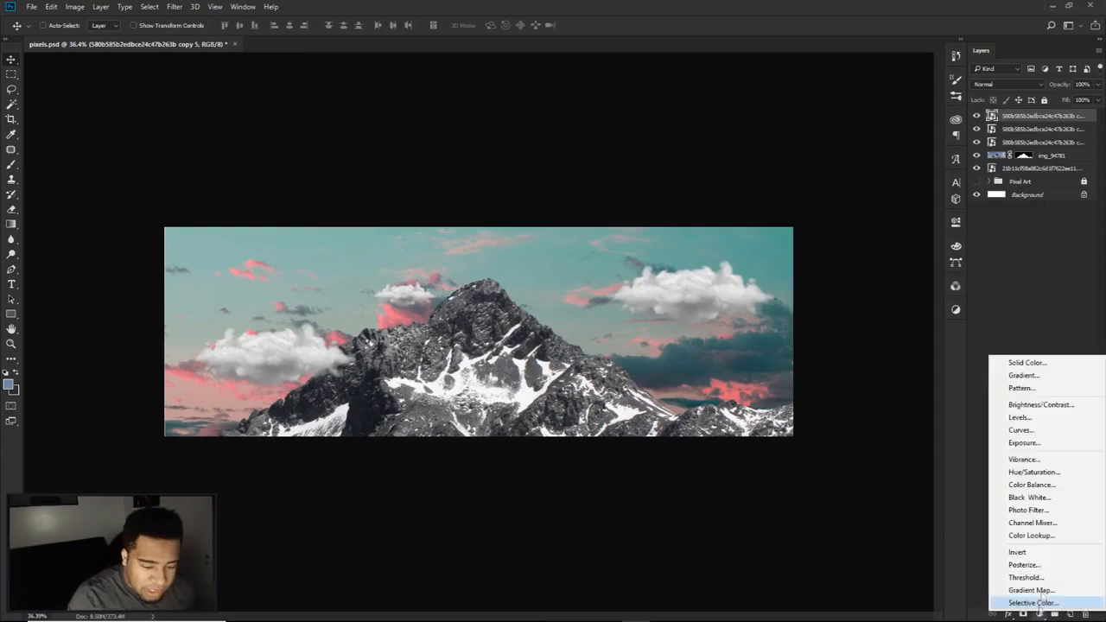
click(1040, 404)
click(917, 272)
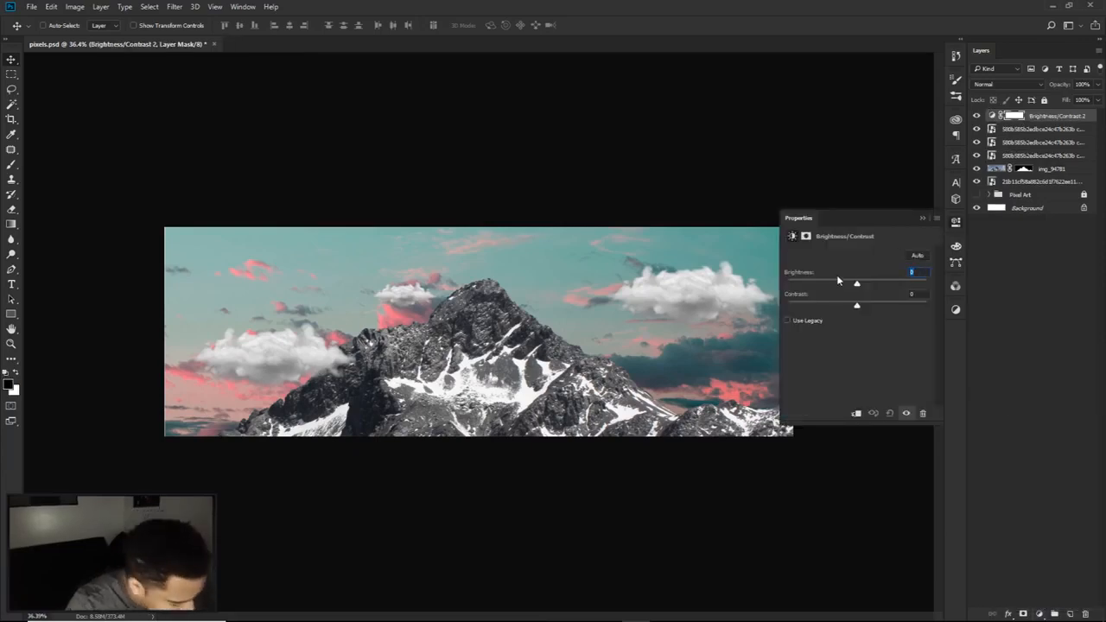
text(-38)
key(Return)
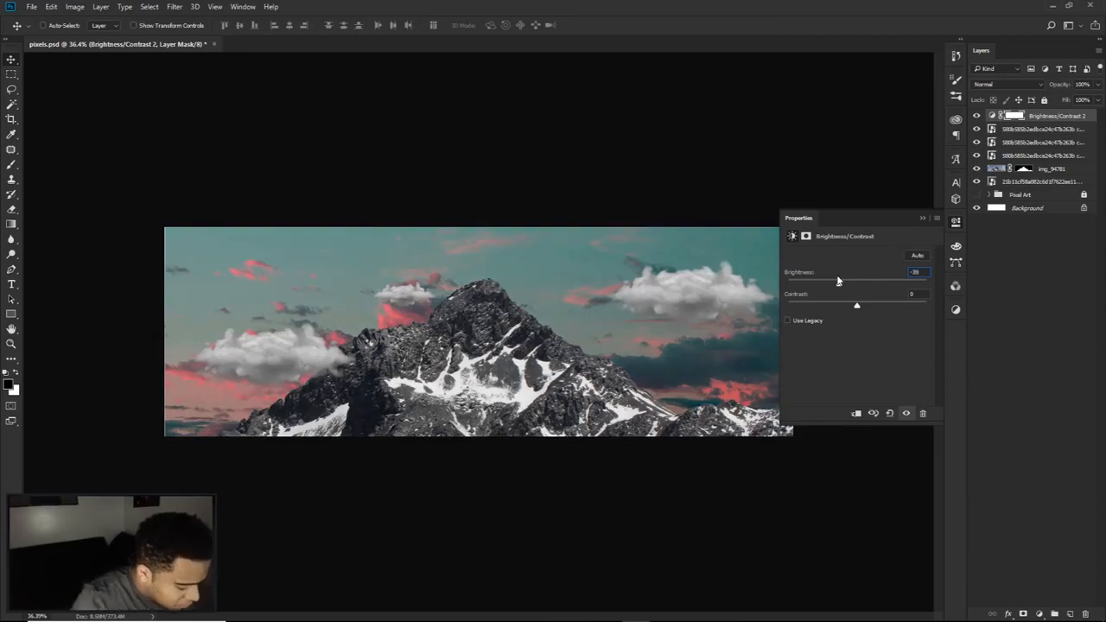
click(919, 298)
text(30)
key(BackSpace)
text(3)
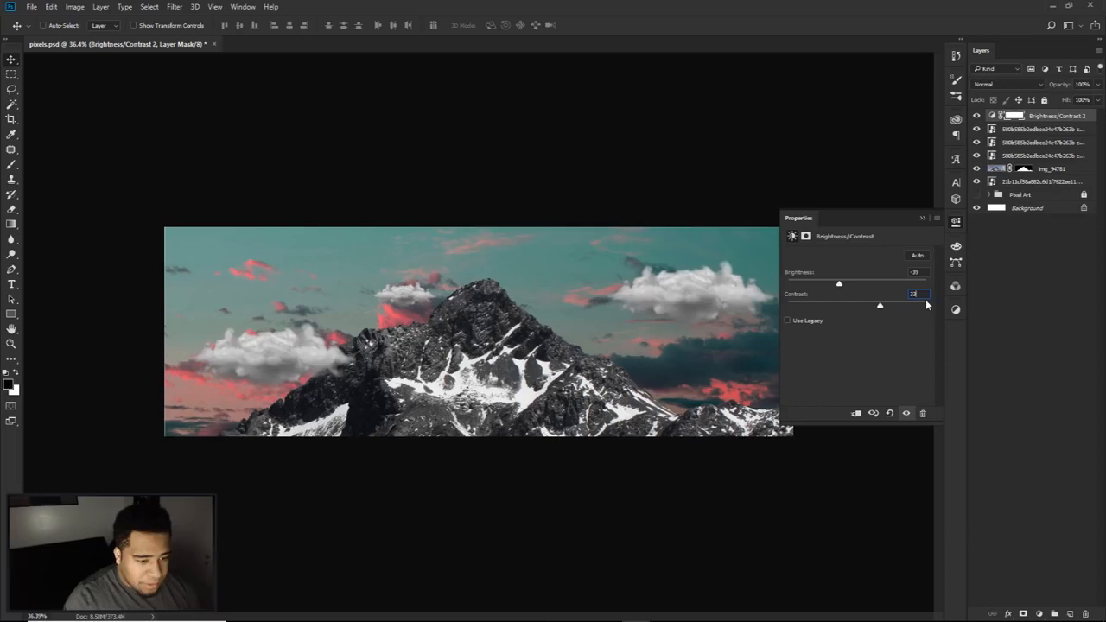
click(976, 116)
click(976, 117)
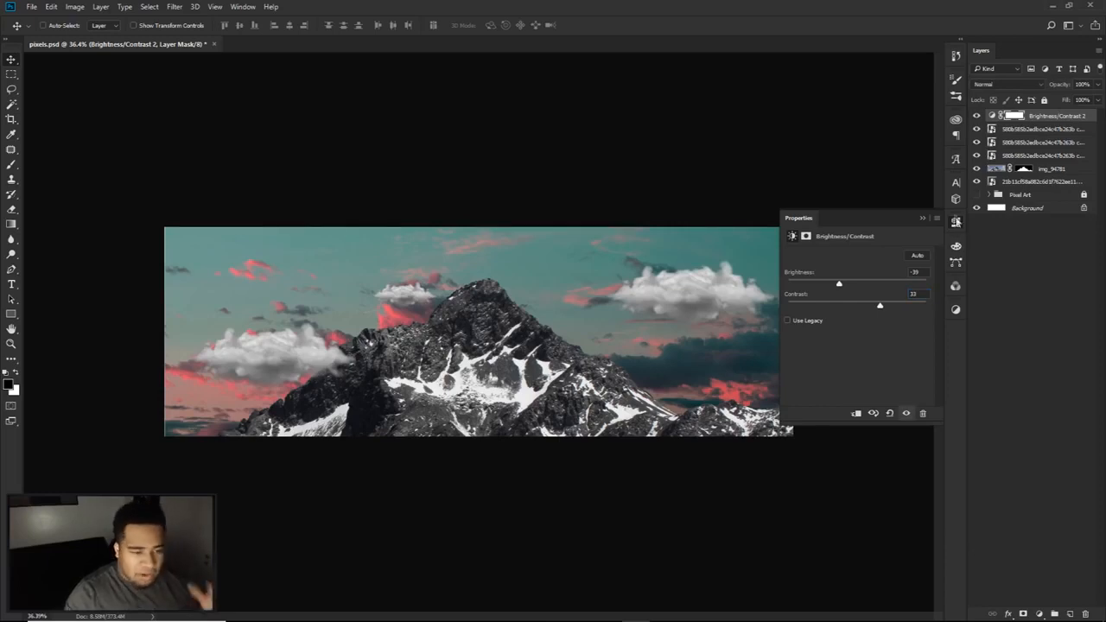
click(957, 222)
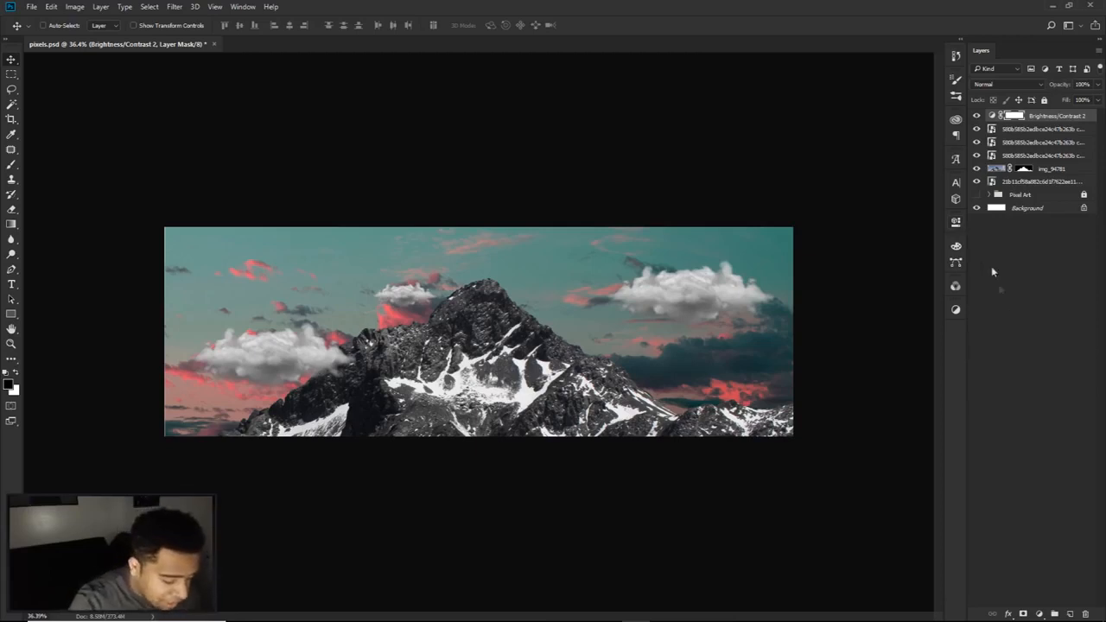
- Add a Curves adjustment and shape a gentle S-curve by slightly raising the highlights and lowering the shadows
click(1039, 614)
click(1037, 434)
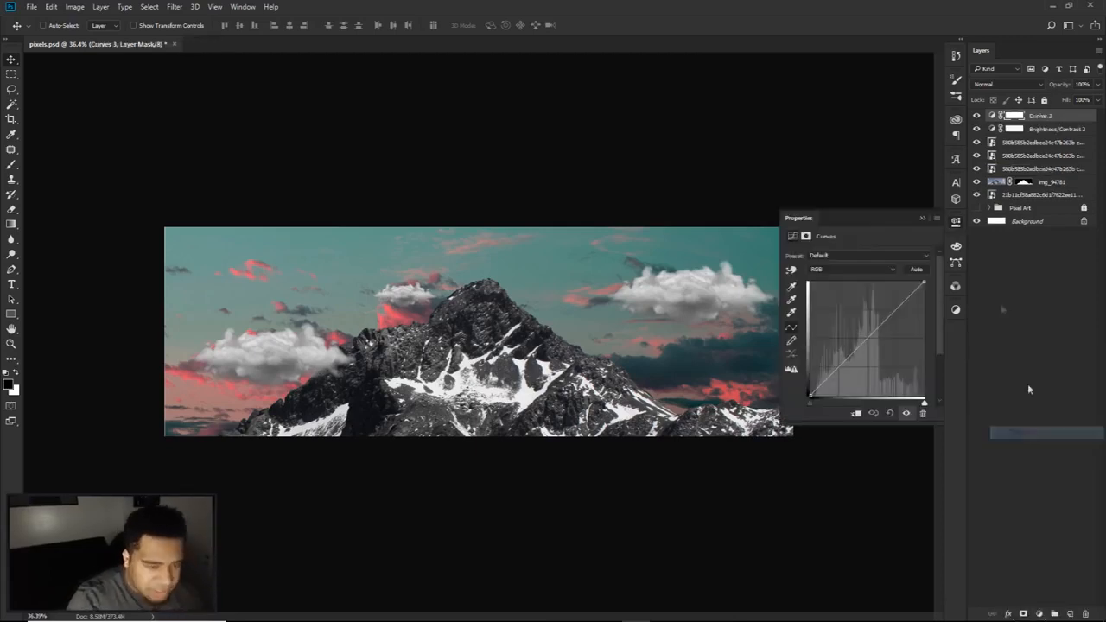
drag(900, 307, 895, 307)
drag(842, 362, 838, 367)
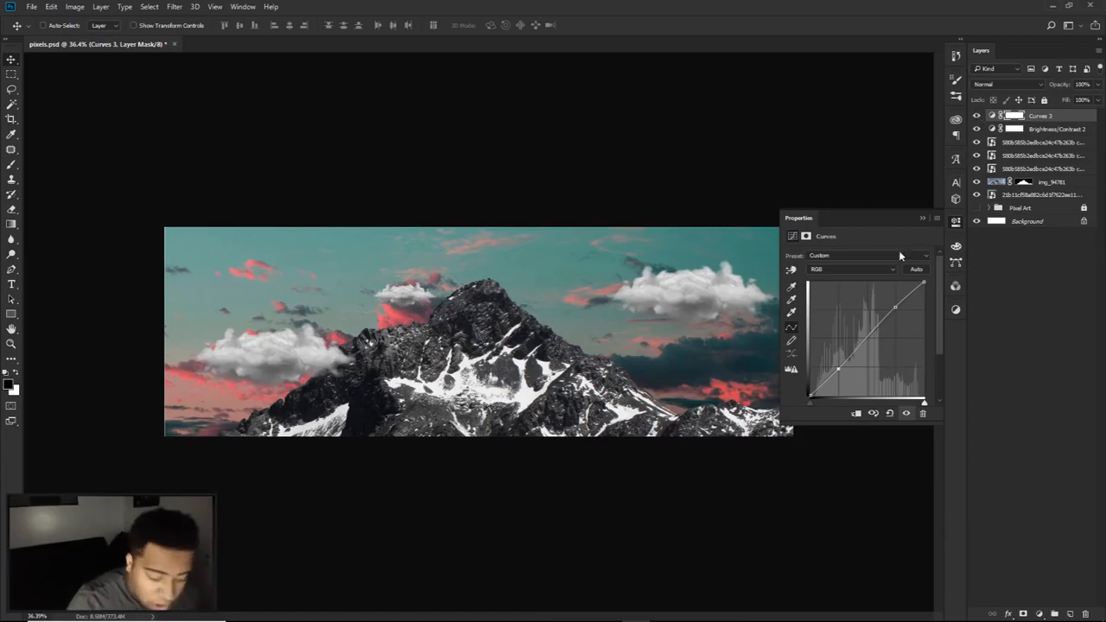
- Add a Color Balance adjustment with midtones at red 9, green 1 and blue 15, and compare the banner with and without it
click(1038, 614)
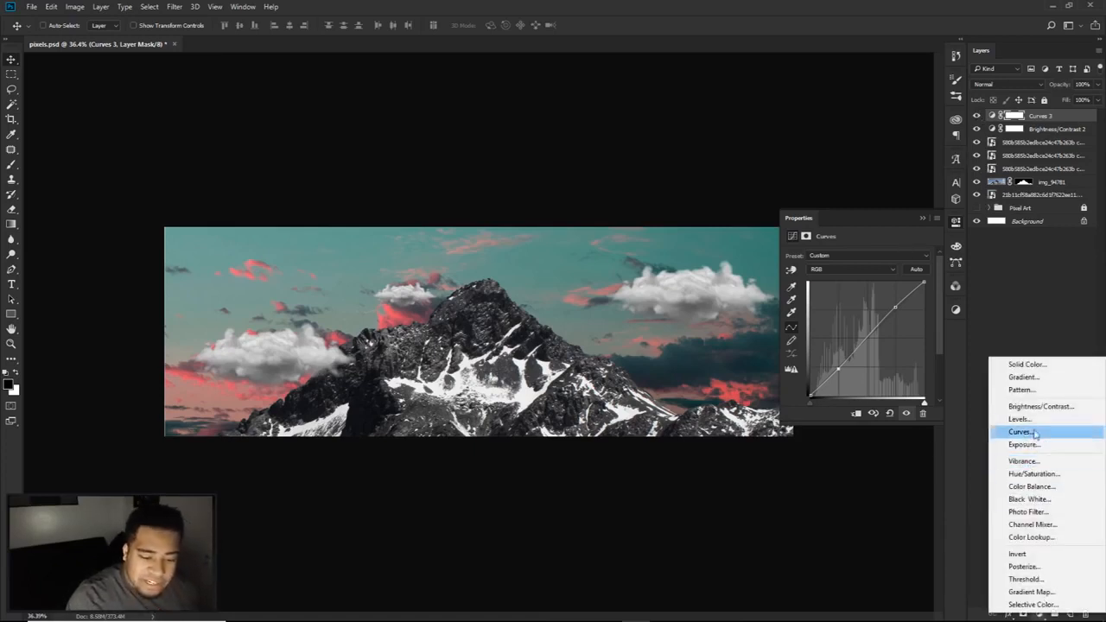
click(1031, 486)
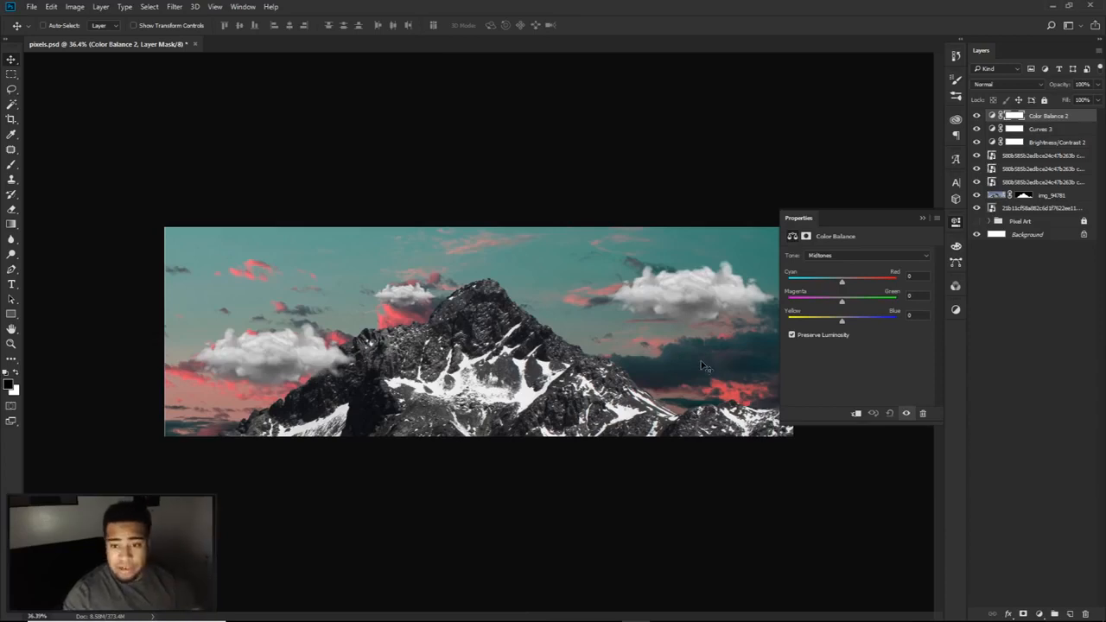
click(917, 276)
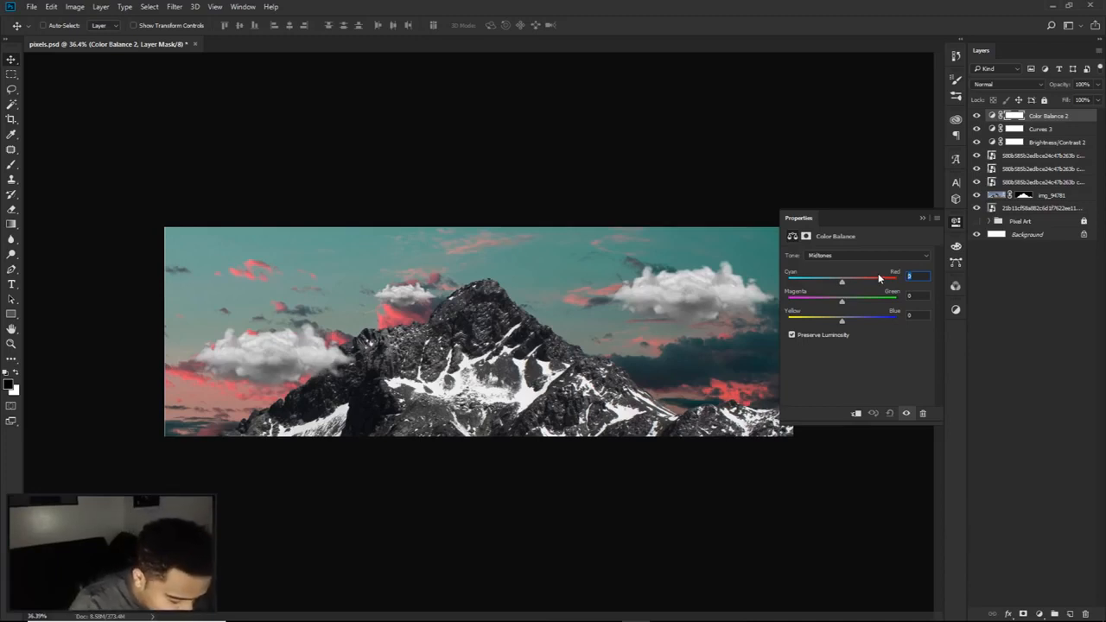
text(5)
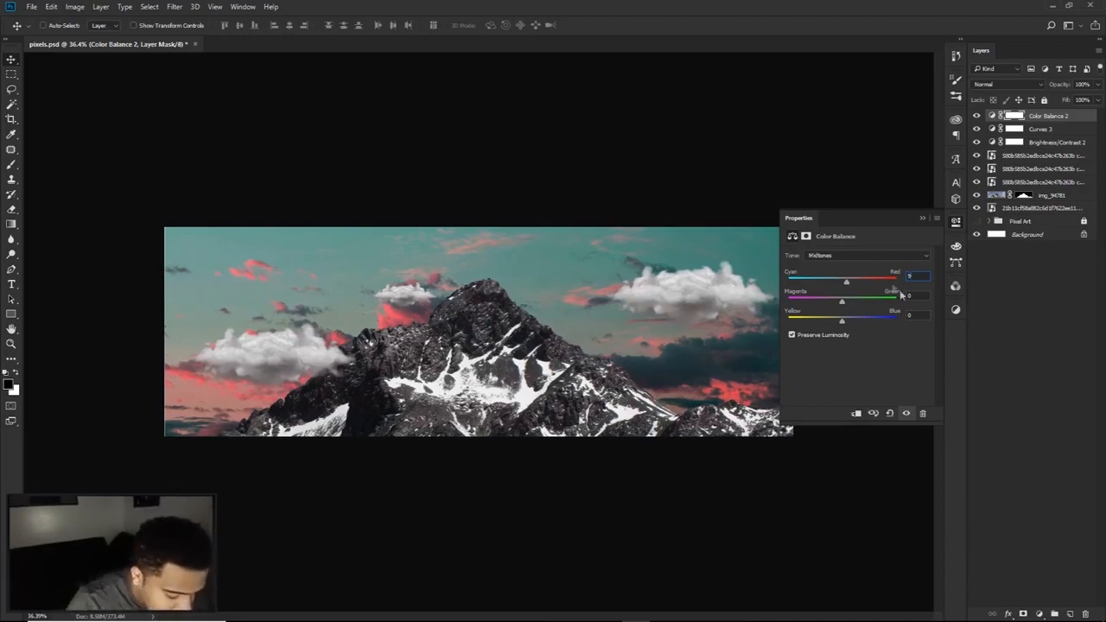
click(921, 296)
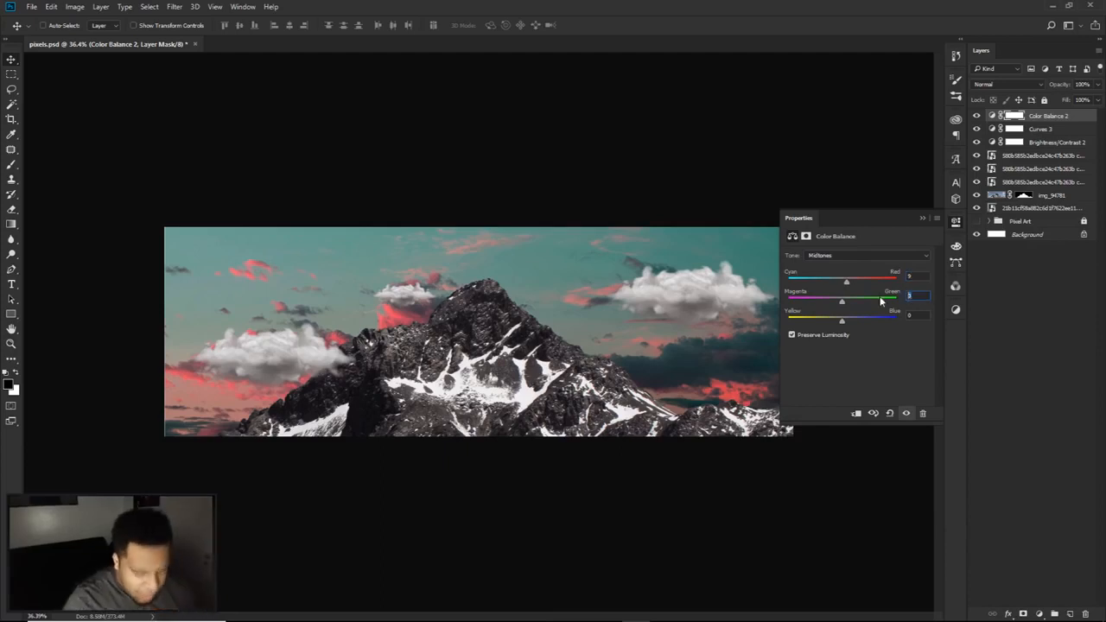
text(1)
click(921, 314)
text(15)
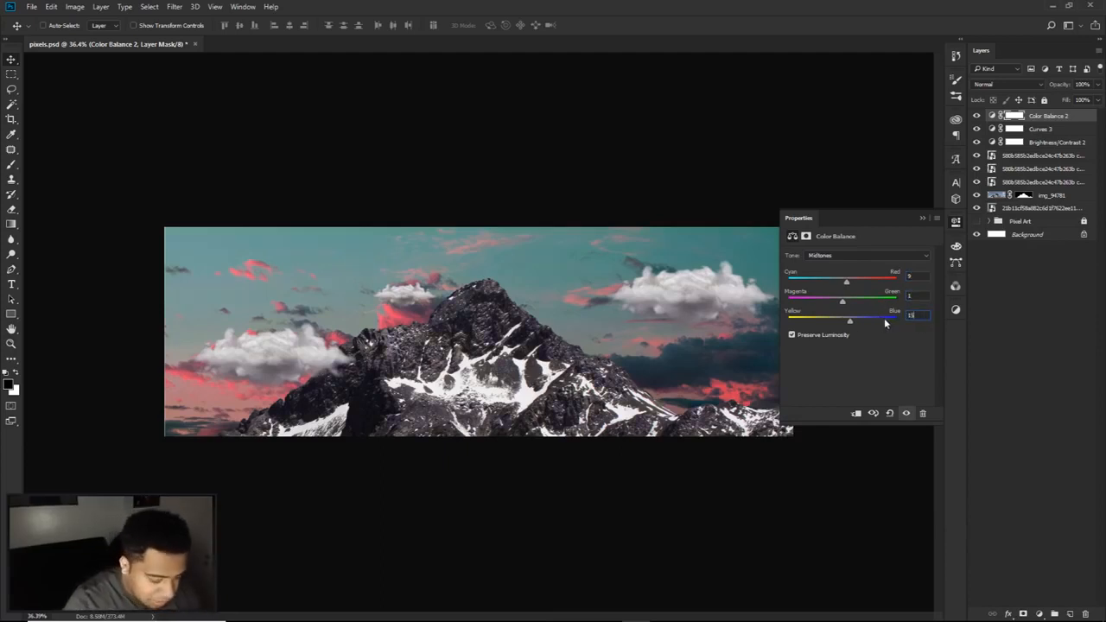
click(975, 120)
click(976, 118)
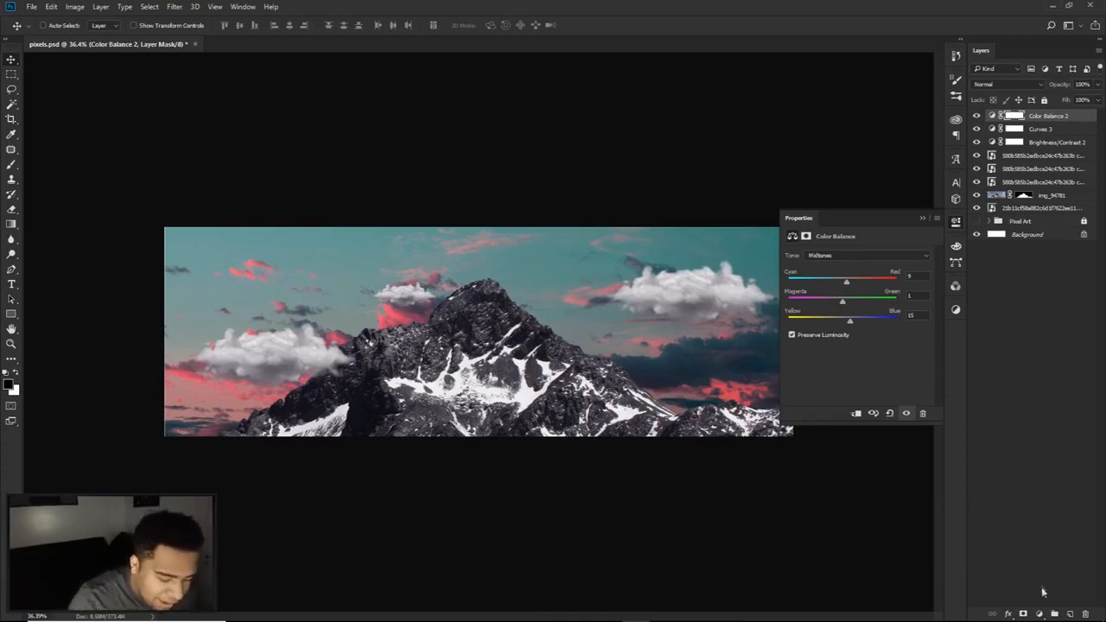
- Add a Levels adjustment with the black input level at 10 and the midtones at 0.93
click(1041, 613)
click(1020, 416)
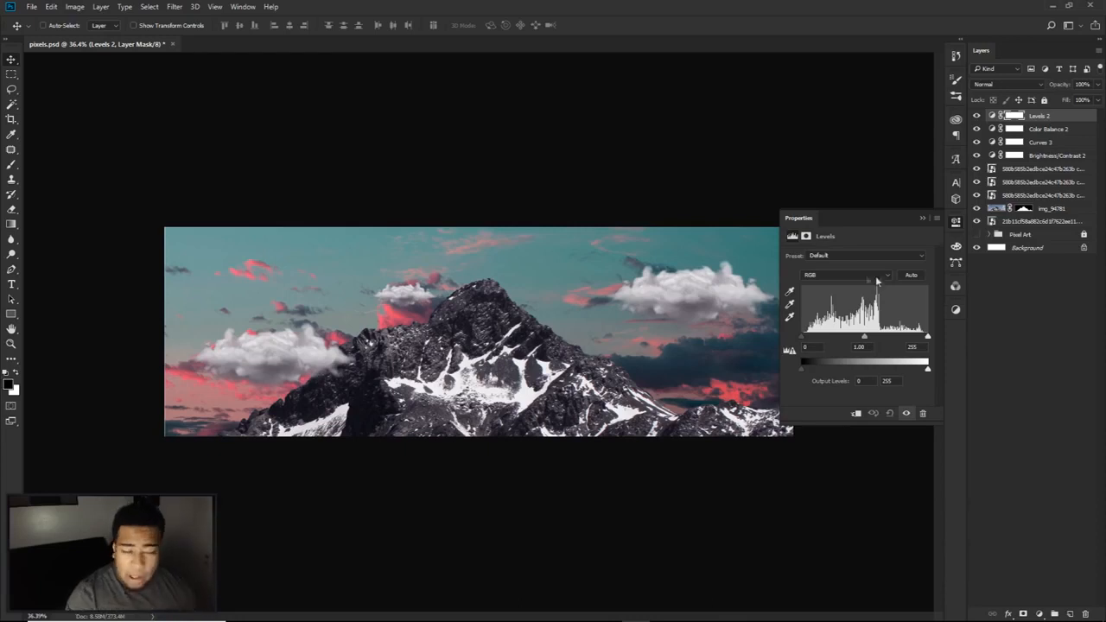
mouse_move(804, 336)
mouse_down()
mouse_move(819, 337)
mouse_move(804, 337)
mouse_up()
mouse_move(928, 340)
mouse_down()
mouse_move(902, 337)
mouse_move(935, 334)
mouse_up()
mouse_move(864, 339)
mouse_down()
mouse_move(852, 339)
mouse_move(881, 338)
mouse_move(869, 339)
mouse_up()
click(816, 346)
text(10)
key(Tab)
text(.93)
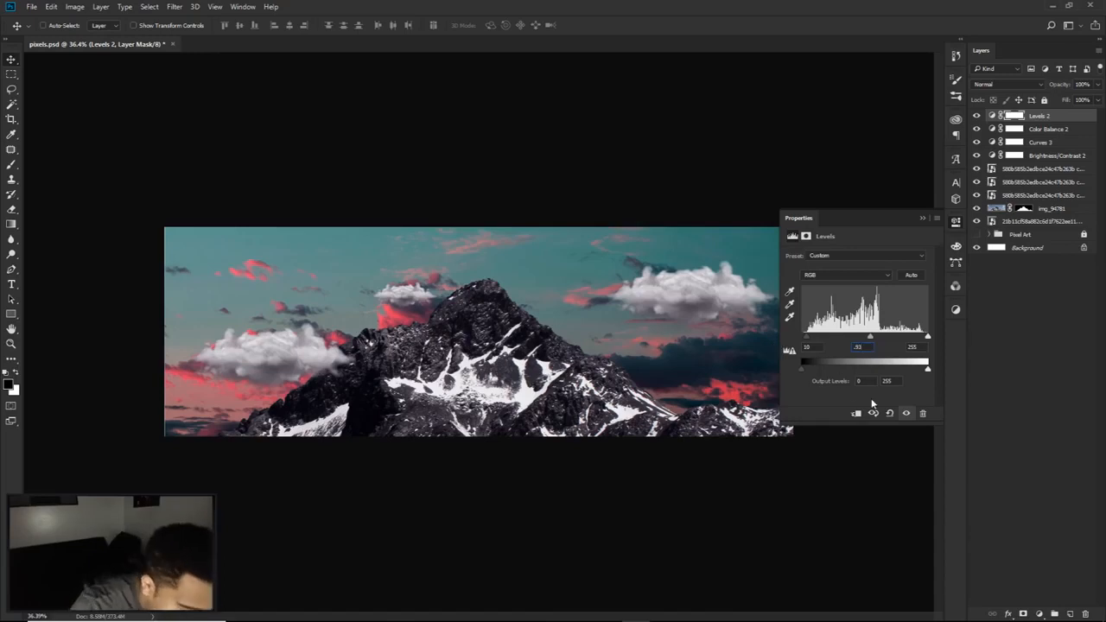
- Set the Levels adjustment's white input level to 241 and compare the banner with and without the adjustment
drag(917, 348, 870, 344)
text(241)
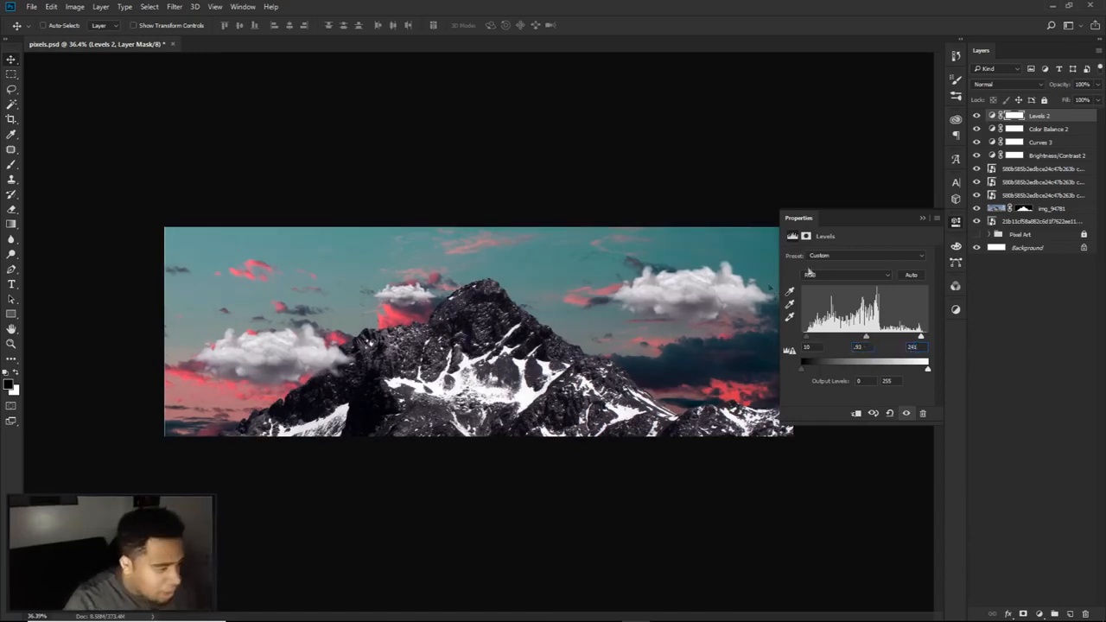
click(977, 115)
click(977, 115)
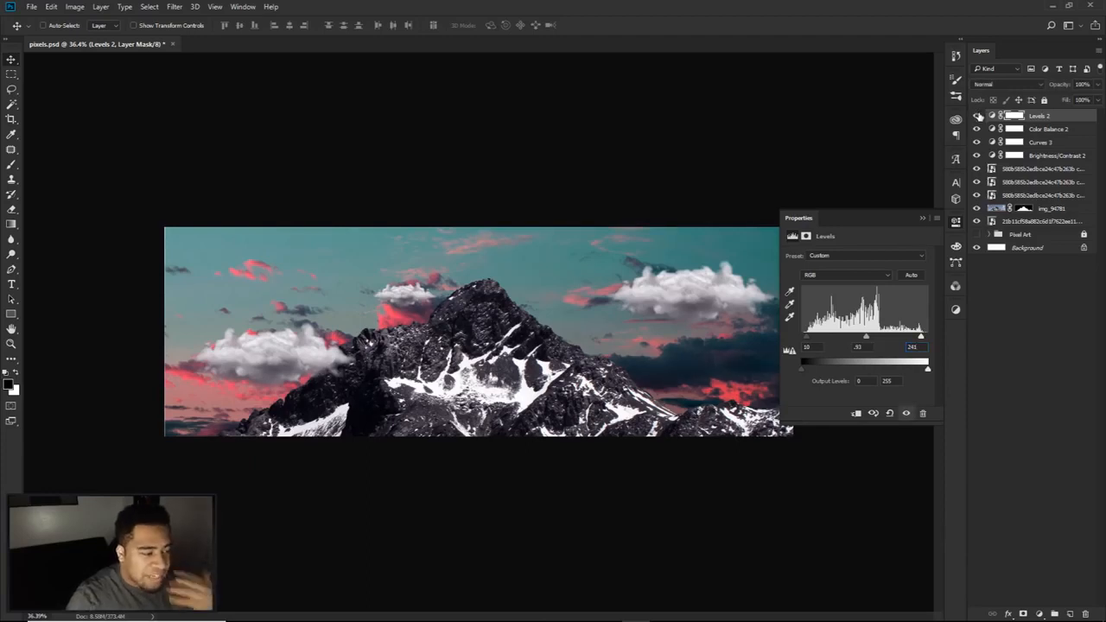
click(958, 225)
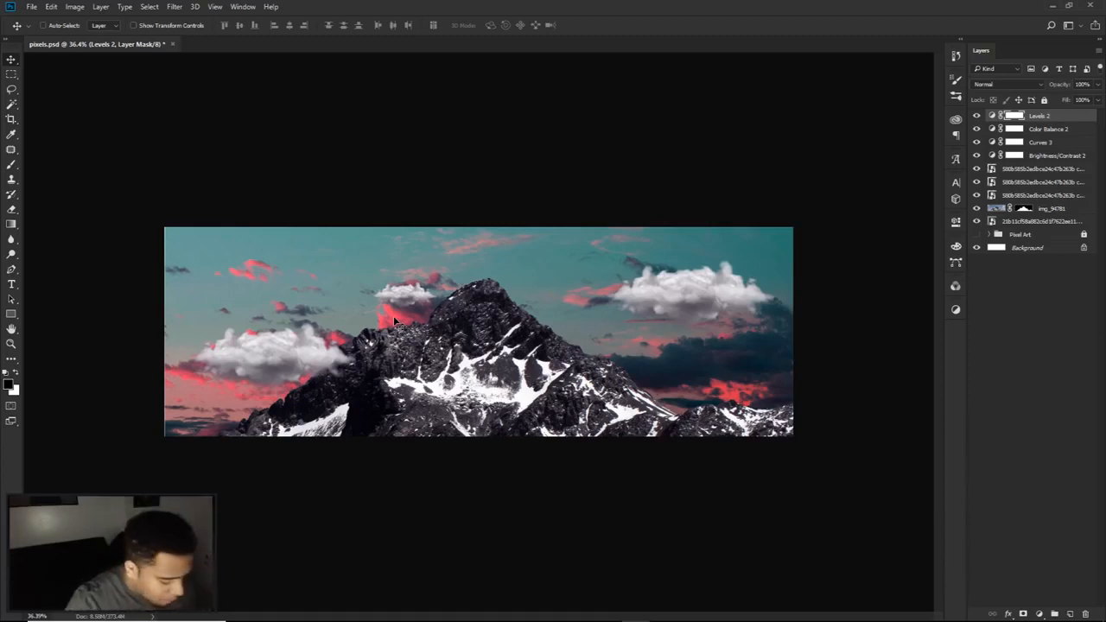
- Group all layers from the Levels adjustment down to the sky image and name the group "Step 1-2"
ctrl+click(436, 387)
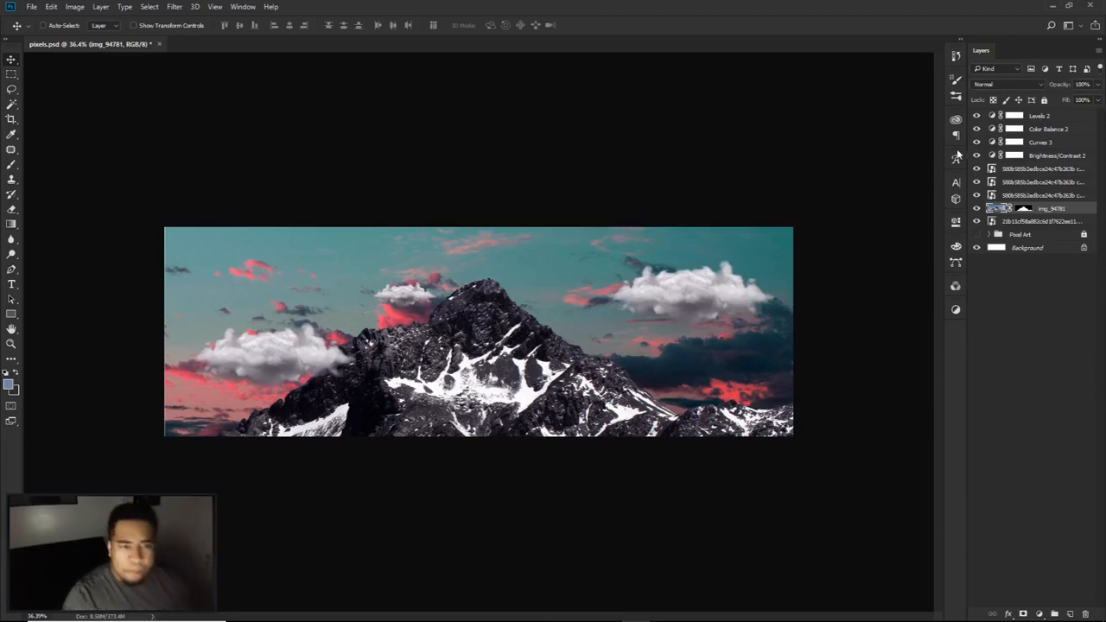
click(1038, 117)
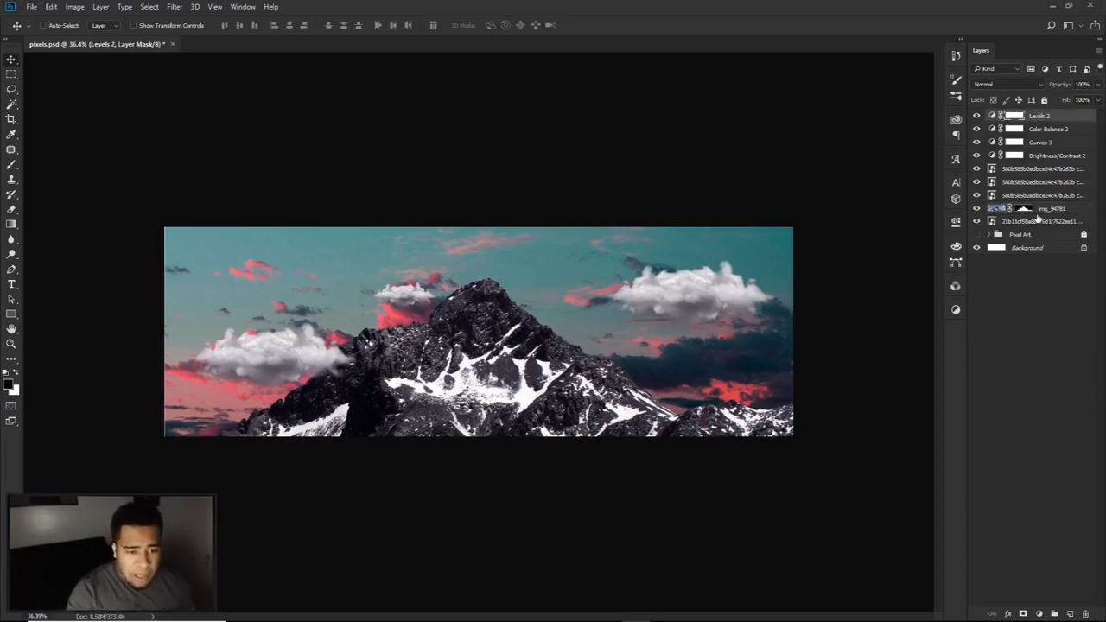
shift+click(1037, 222)
key(ctrl+g)
double_click(1022, 116)
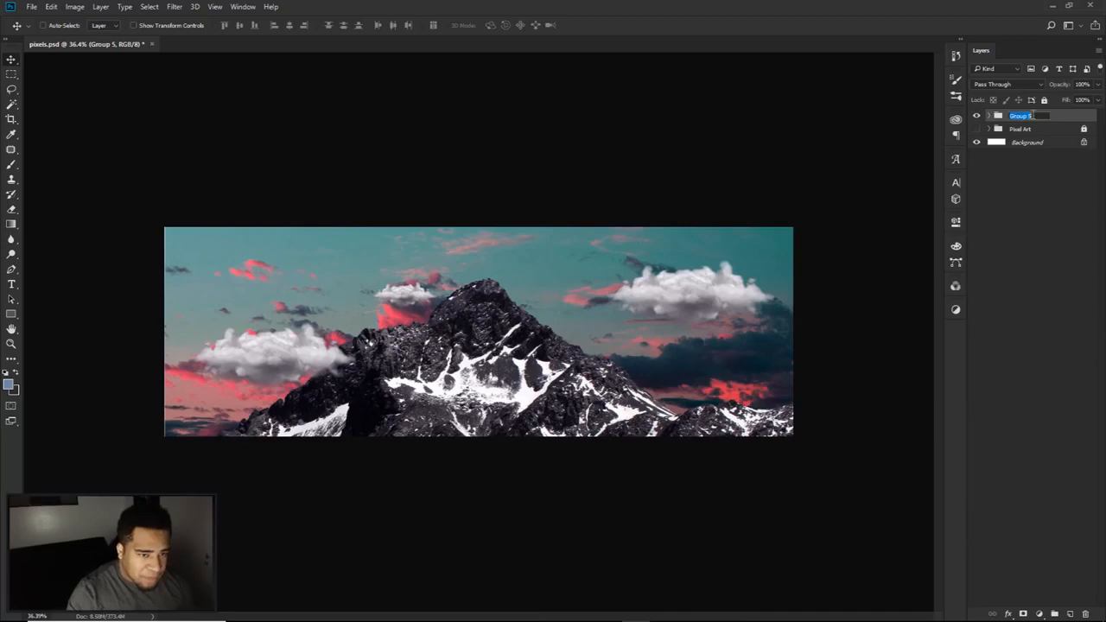
text(Sto)
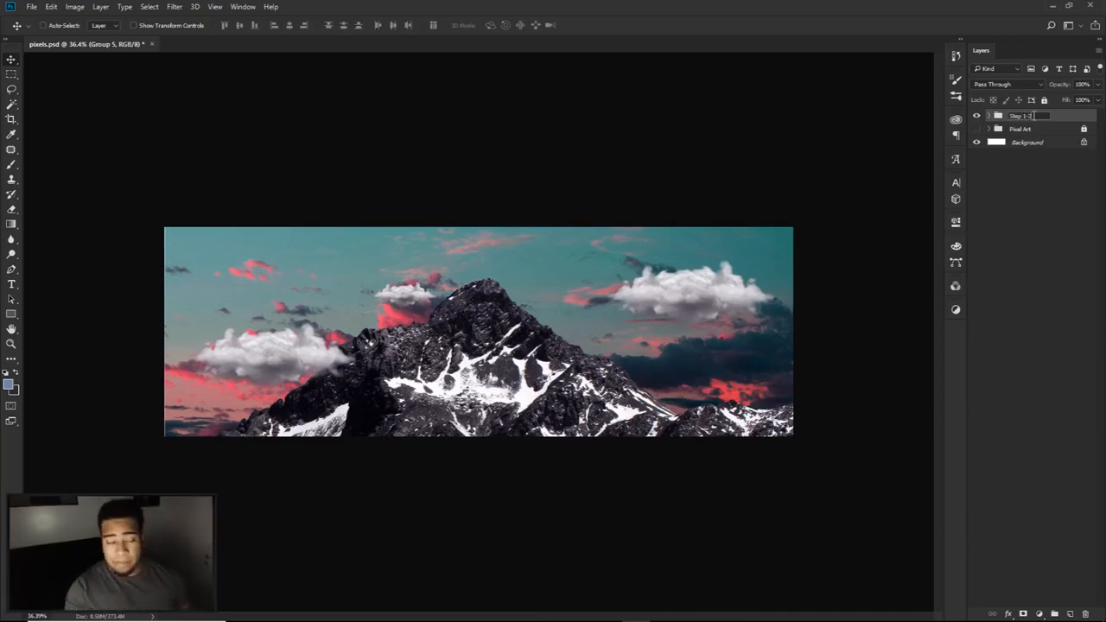
click(604, 332)
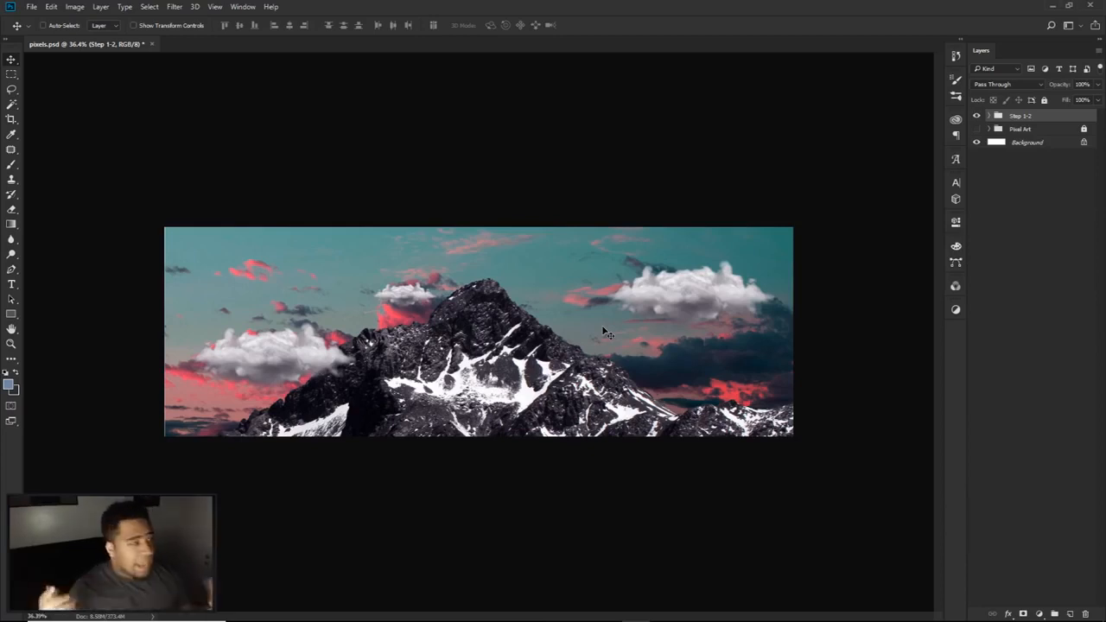
- Start a new document and set its size to 1920 pixels wide by 1080 pixels high
click(33, 8)
click(37, 18)
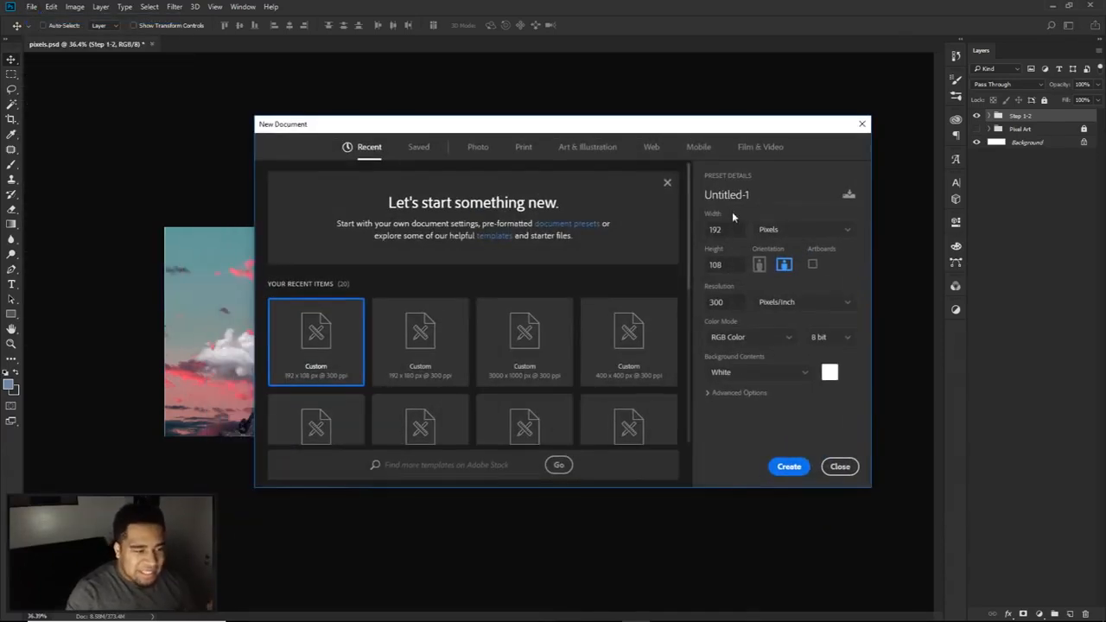
double_click(728, 231)
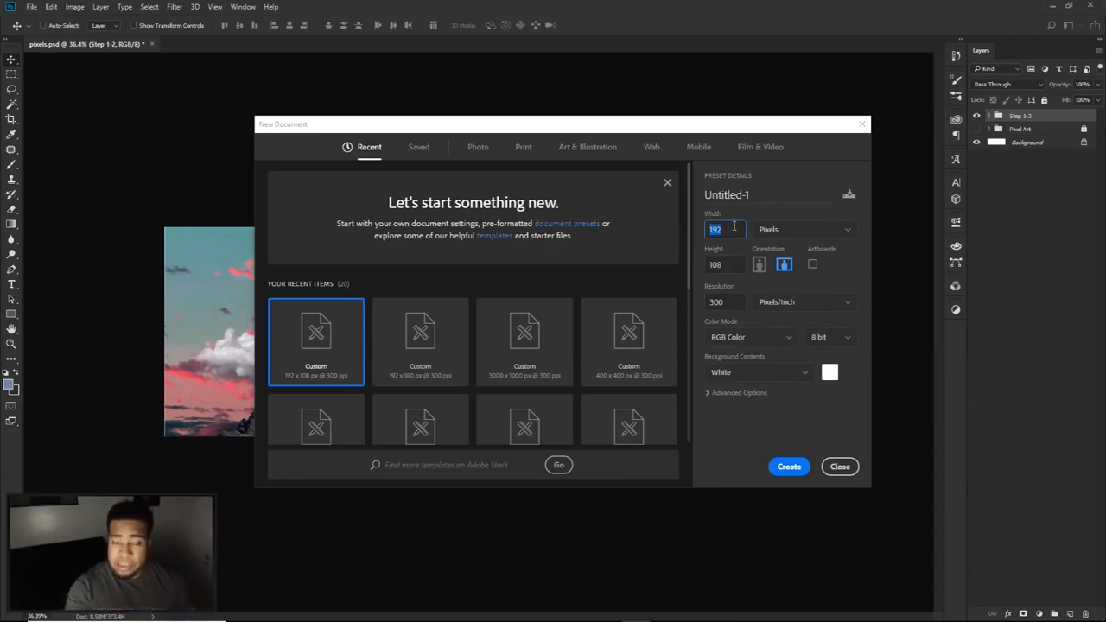
click(734, 226)
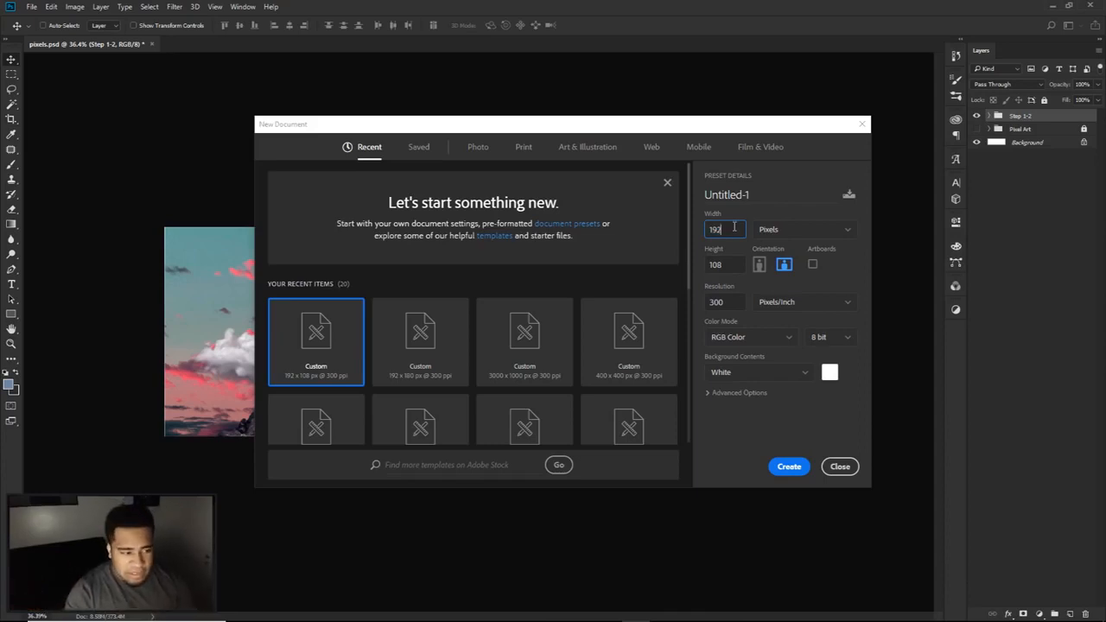
text(0)
click(736, 264)
text(0)
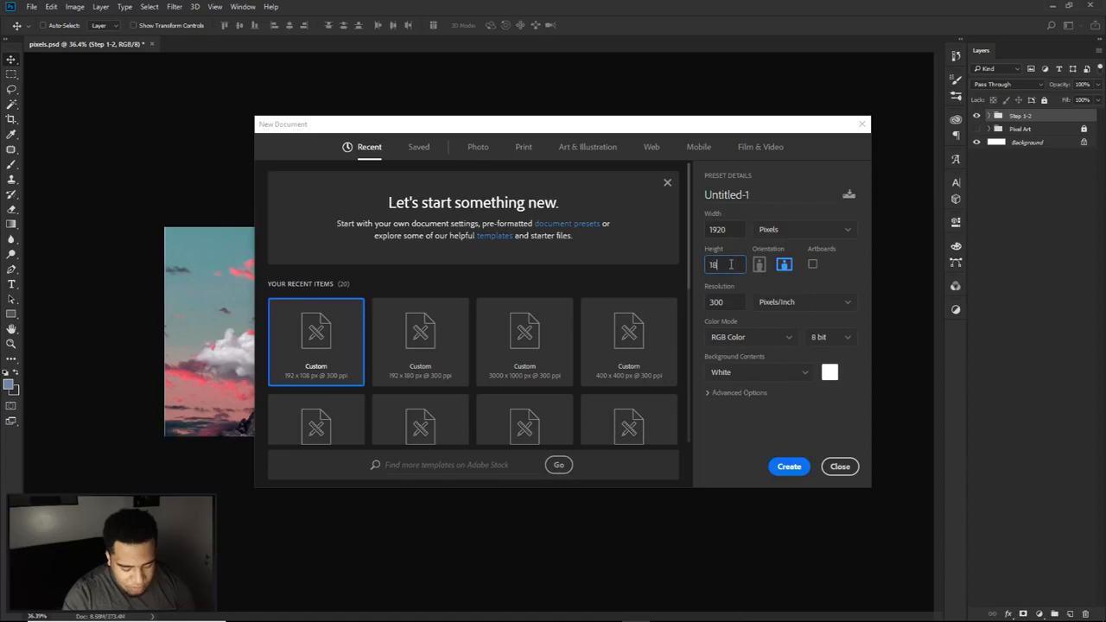
double_click(728, 264)
text(0)
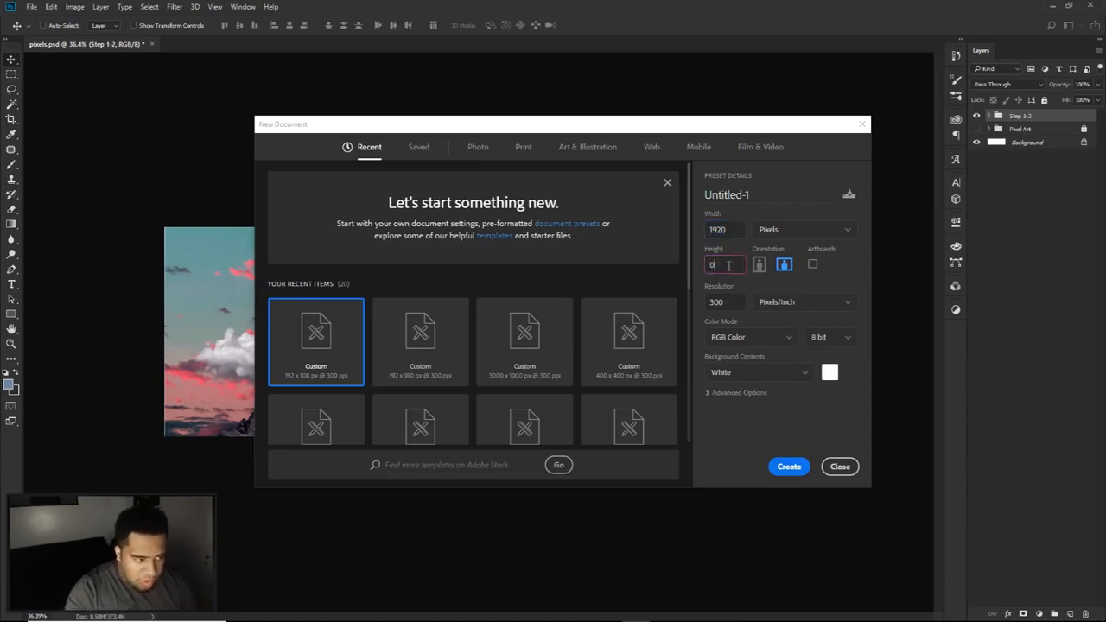
key(BackSpace)
text(10)
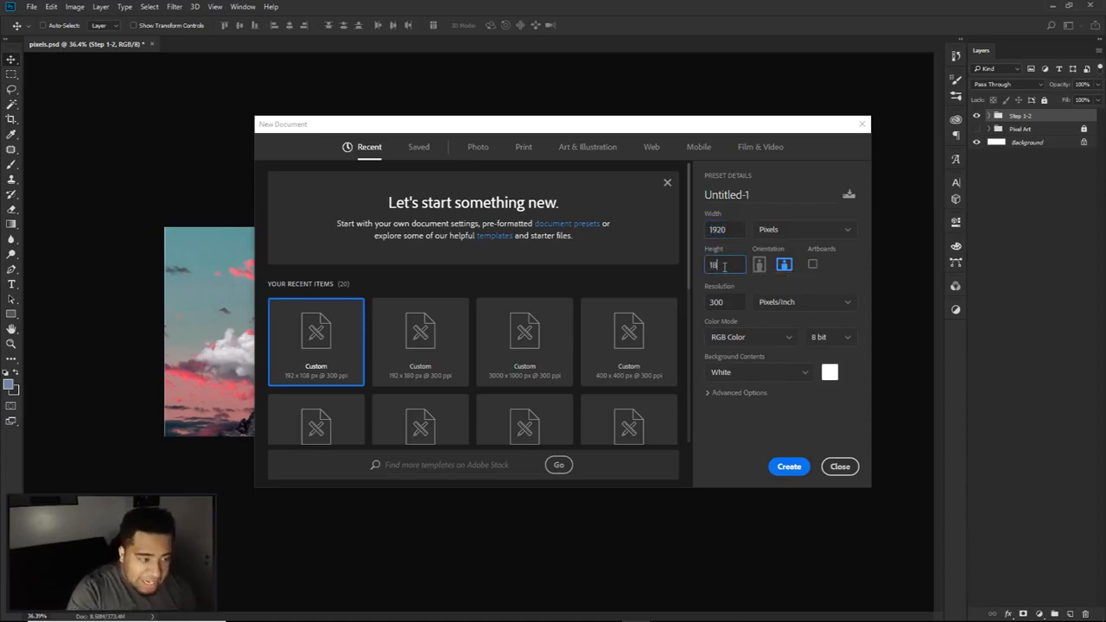
text(080)
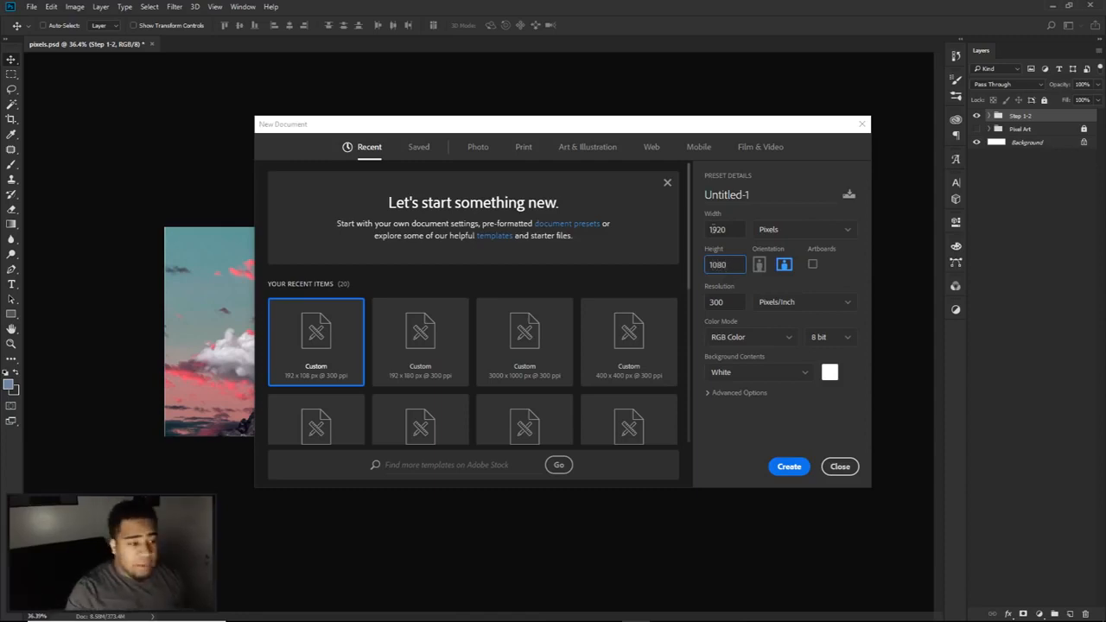
- Reduce the new document's size to a tenth, 192 pixels wide by 108 pixels high
double_click(734, 267)
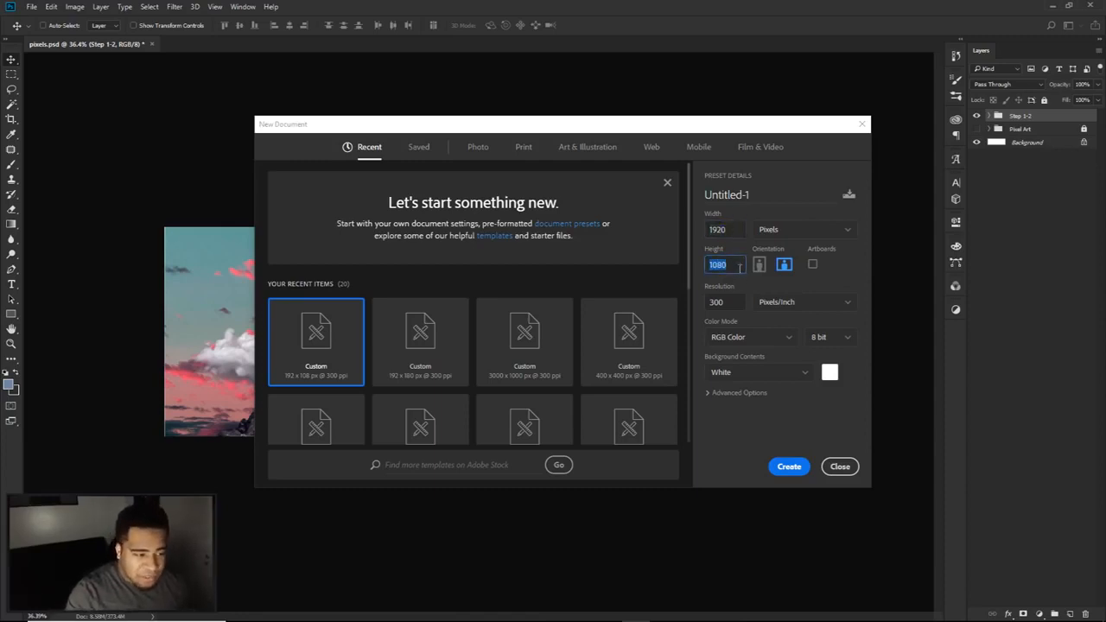
double_click(727, 229)
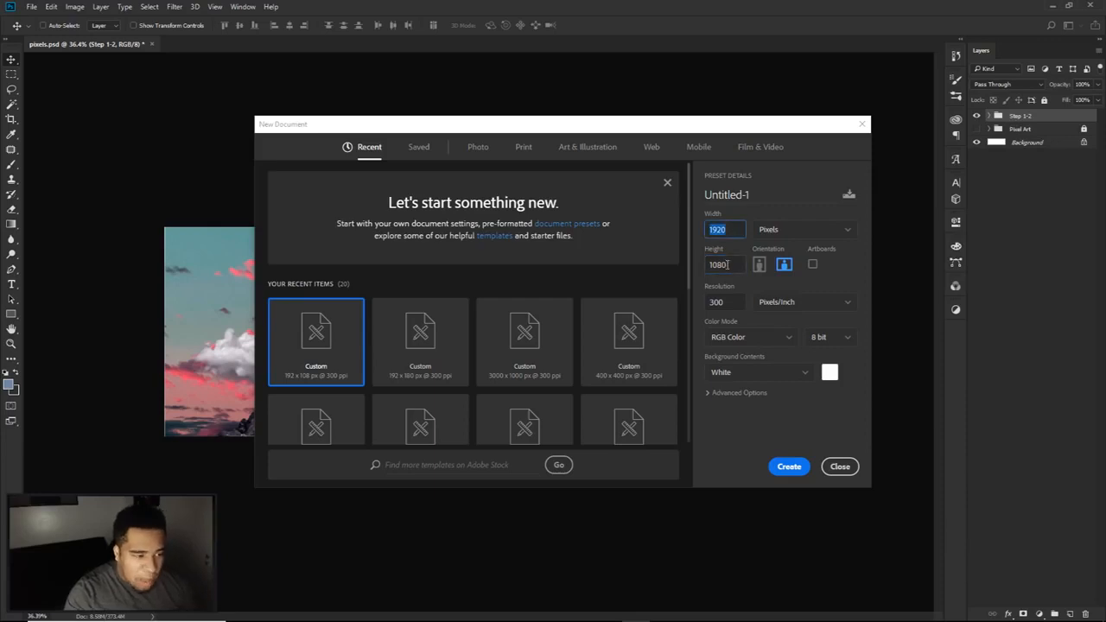
click(728, 264)
key(BackSpace)
double_click(733, 230)
click(732, 233)
key(BackSpace)
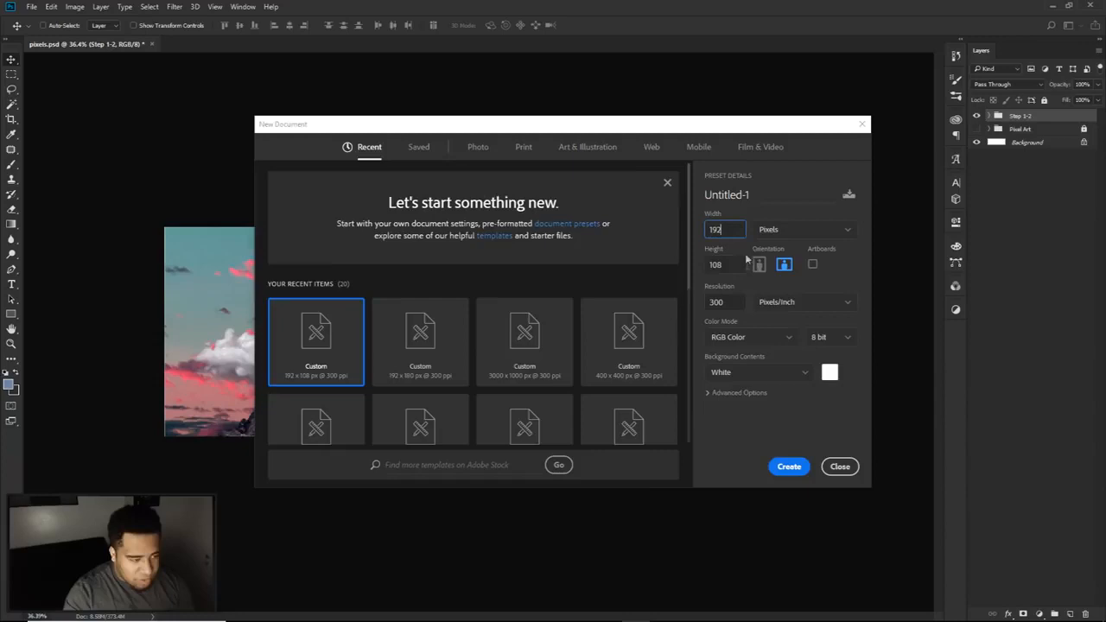
- Create the new 192 × 108 pixel document with a white background
click(788, 467)
scroll(471, 343, up, 5)
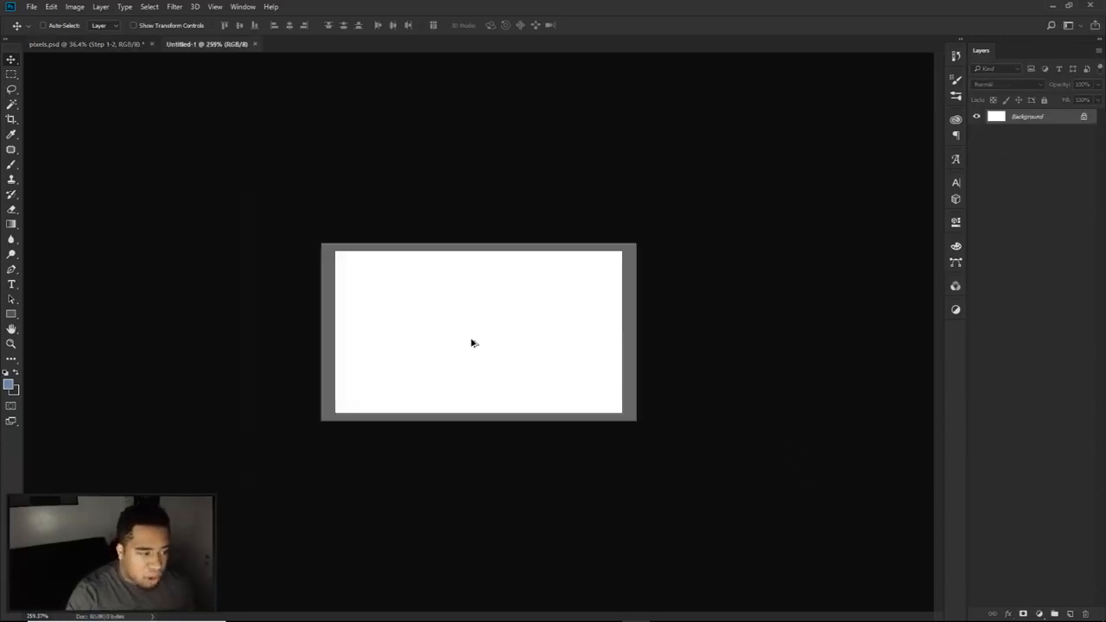
scroll(471, 343, up, 4)
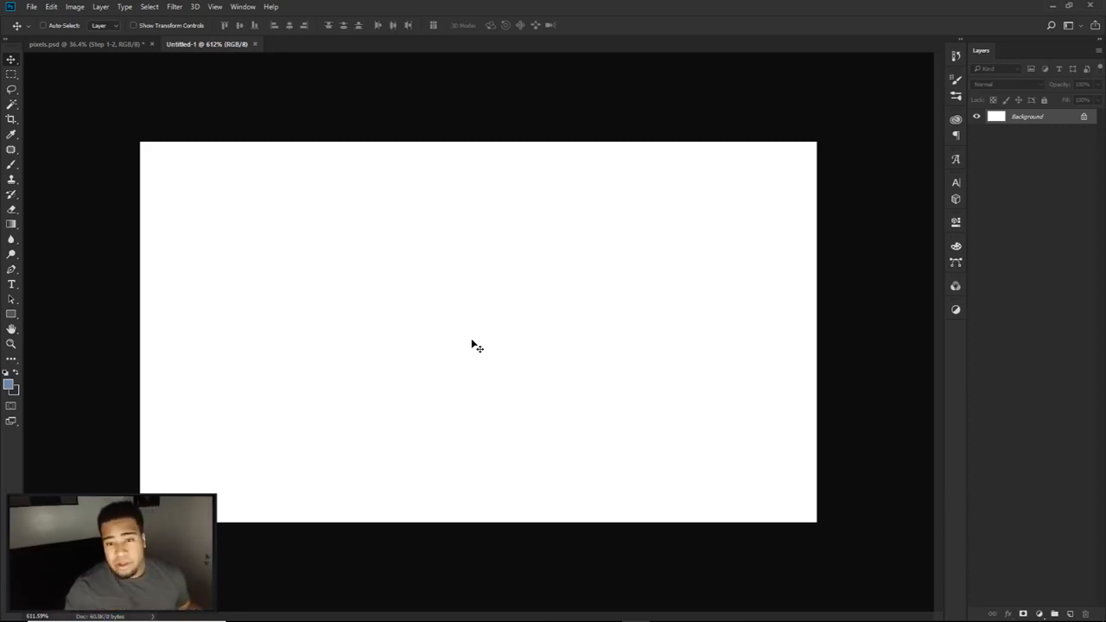
- In pixels.psd, hide the Step 1-2 group and toggle the Pixel Art group's visibility on and off
click(138, 43)
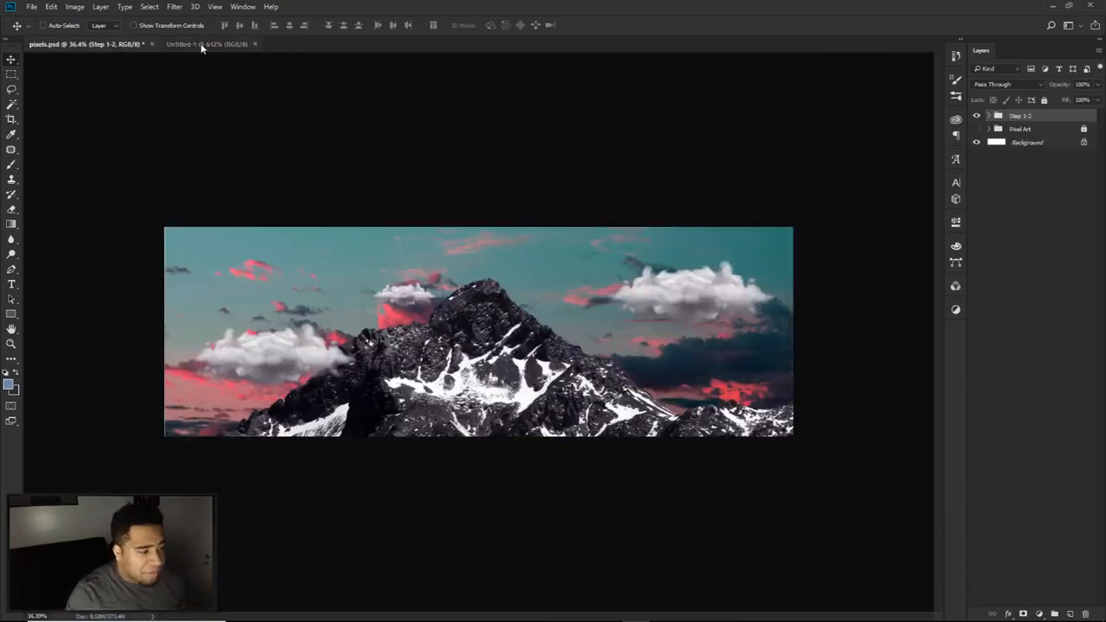
click(976, 115)
click(976, 128)
click(976, 128)
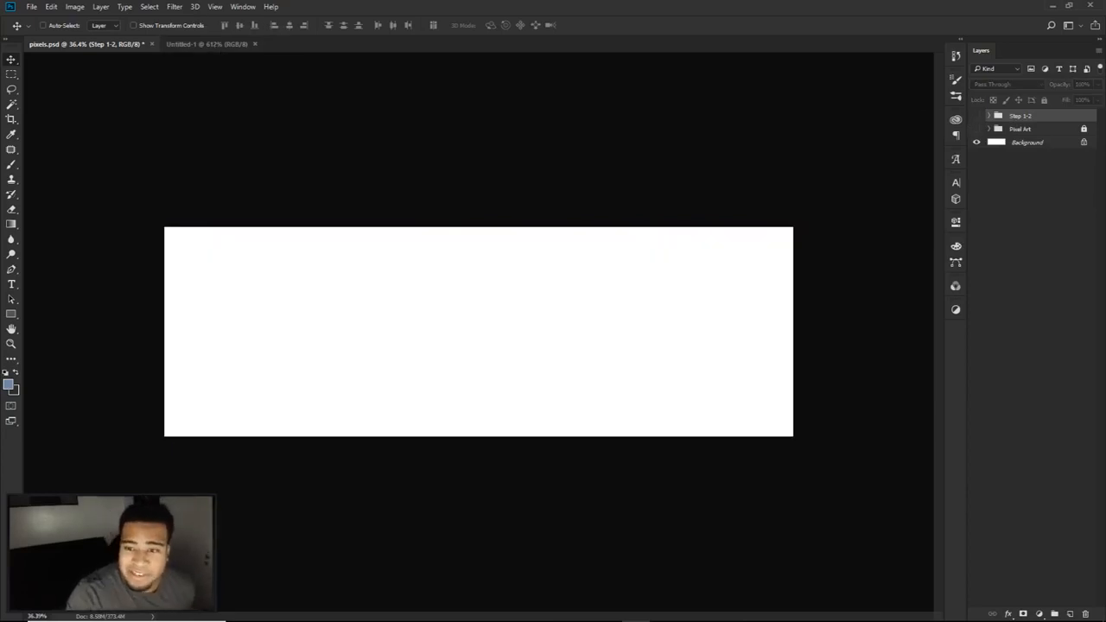
- Return to the new document, turn on the pixel grid and fill the Background layer with dark grey
key(ctrl+Tab)
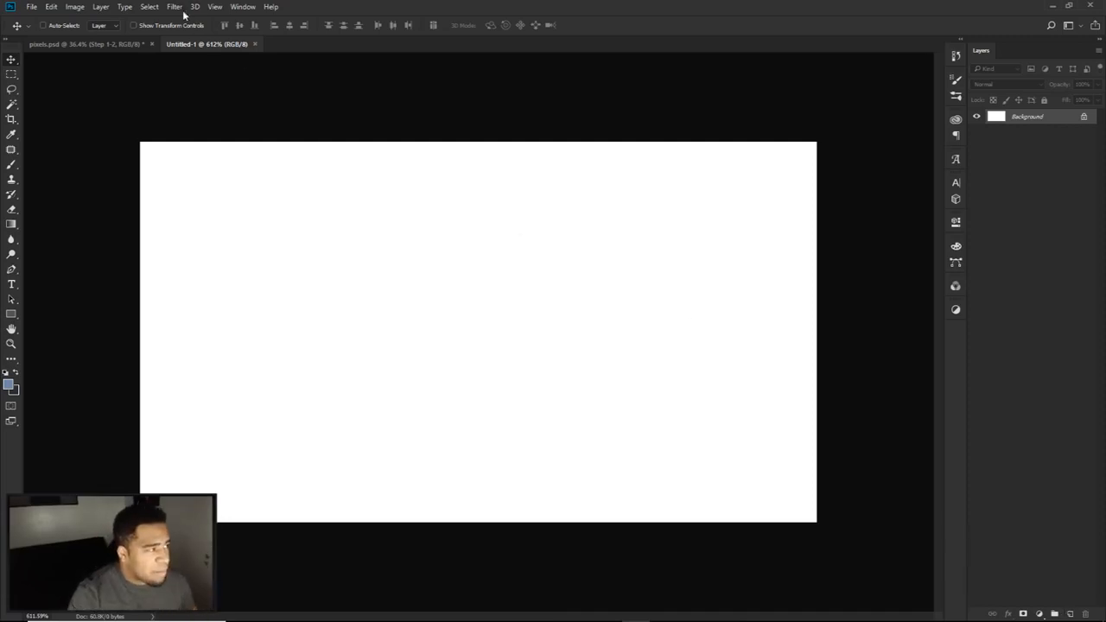
click(214, 6)
mouse_move(233, 199)
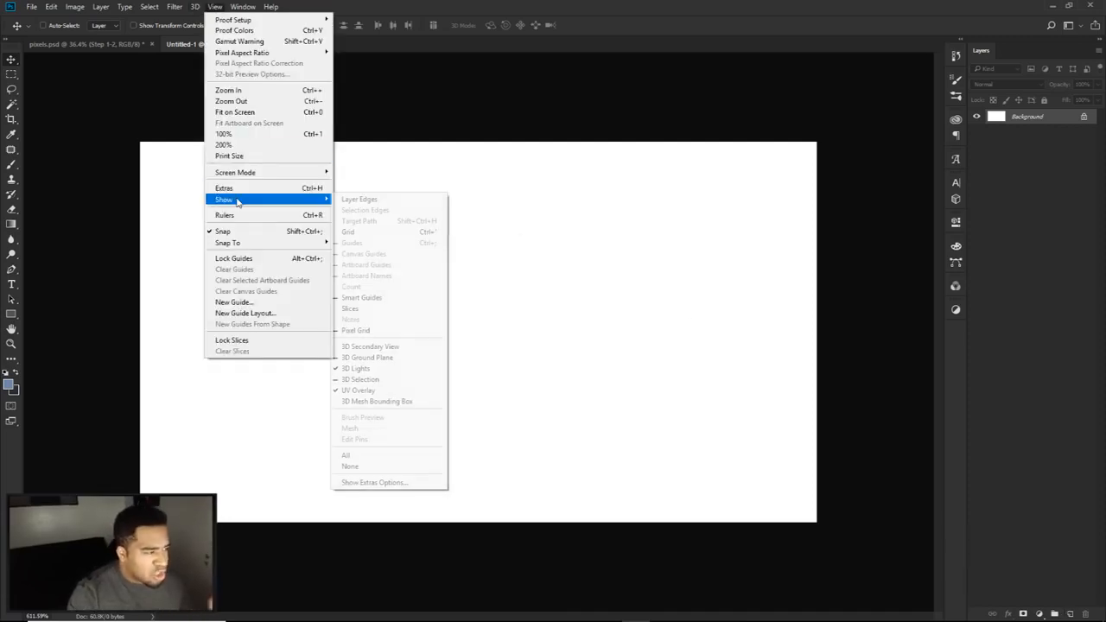
click(370, 333)
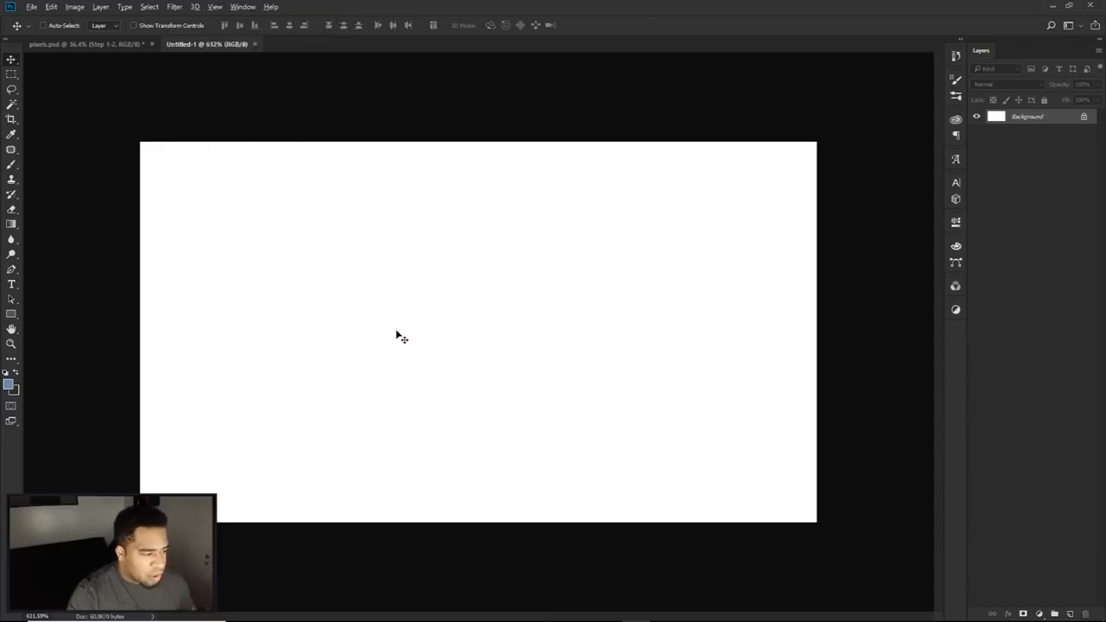
scroll(395, 333, up, 2)
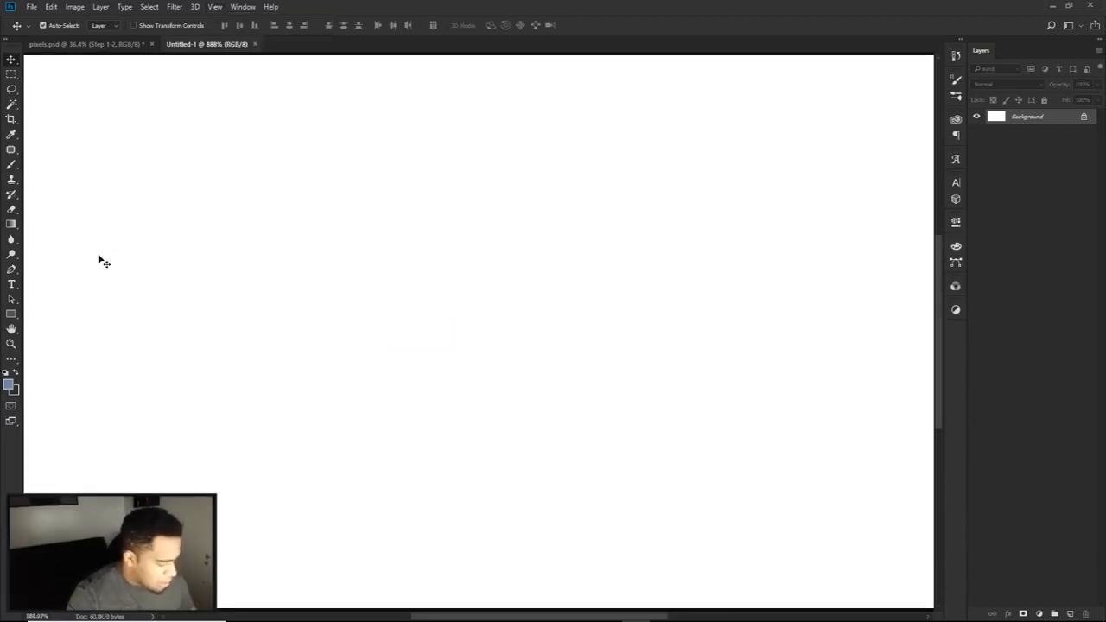
key(alt+BackSpace)
scroll(472, 287, up, 5)
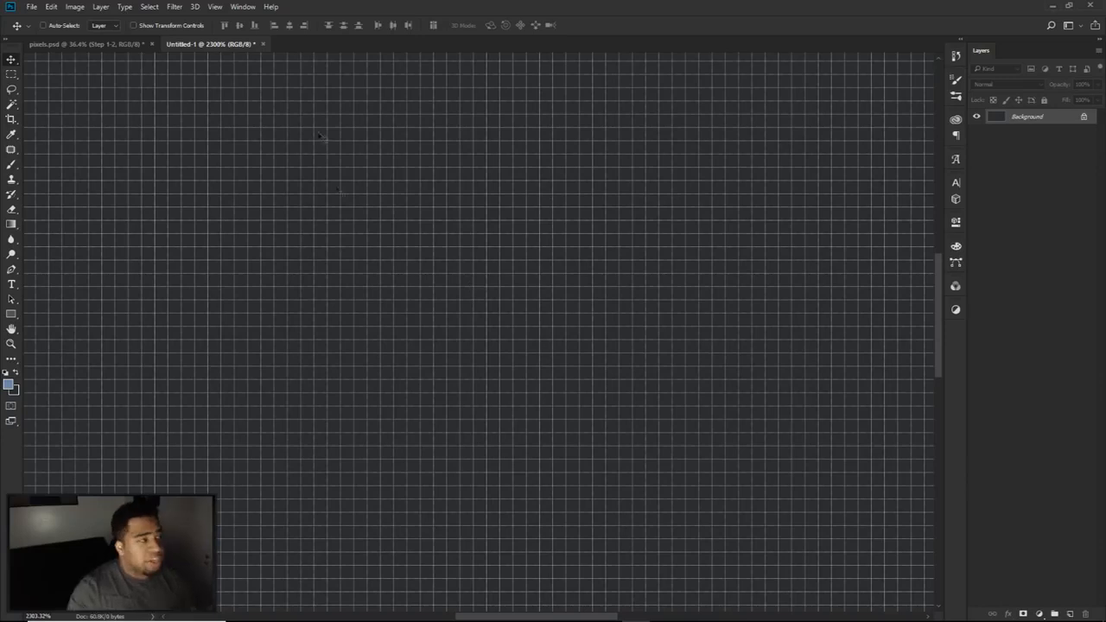
- Turn off the pixel grid over the dark canvas
click(212, 7)
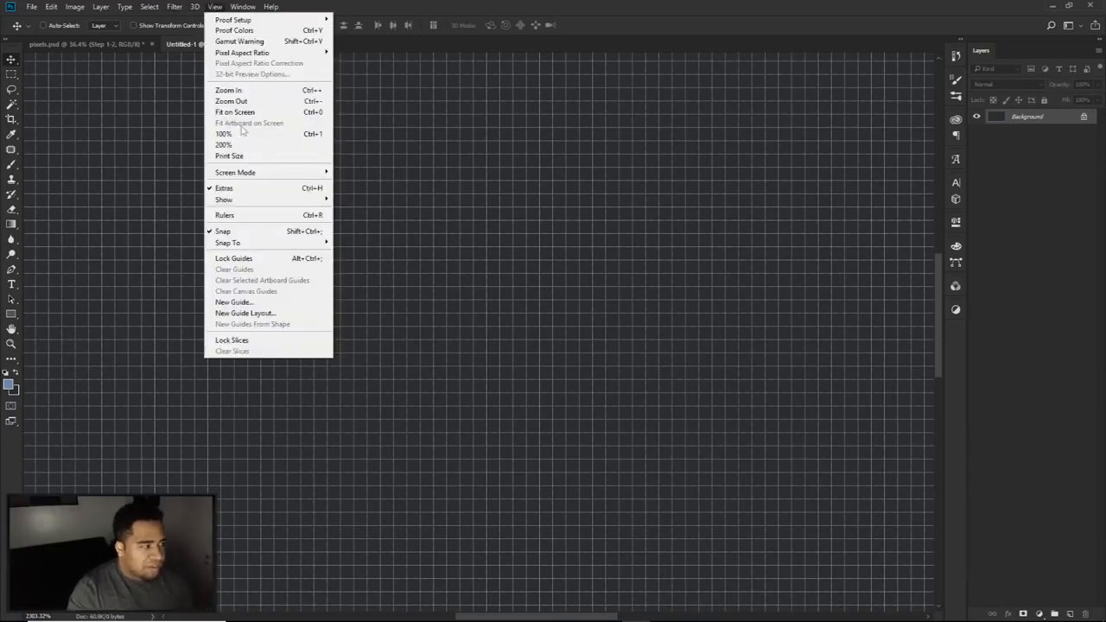
mouse_move(242, 199)
click(377, 331)
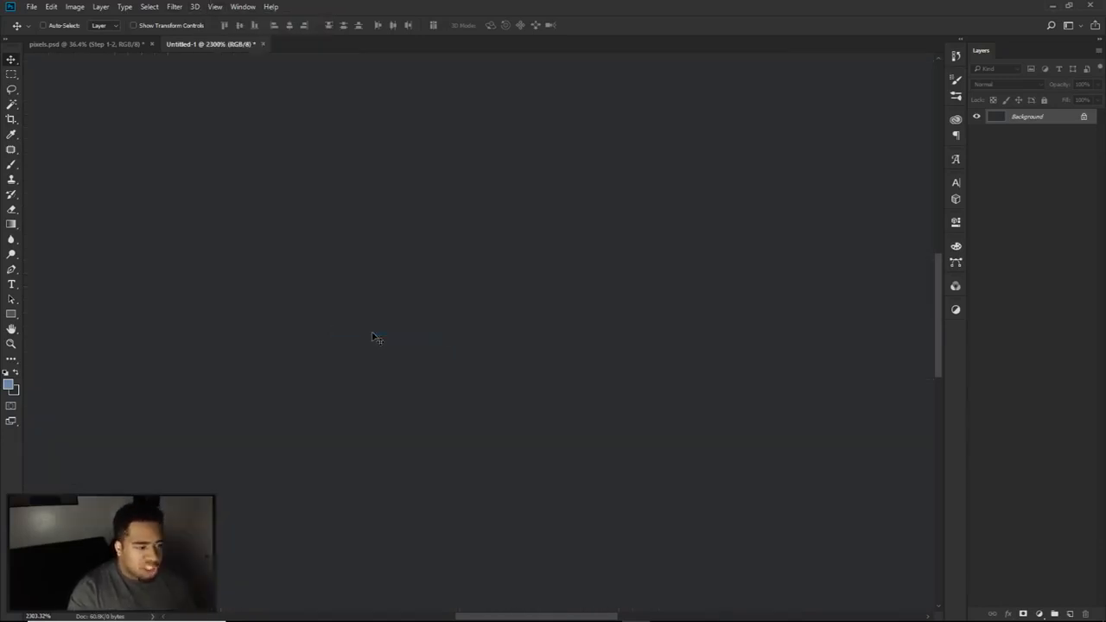
key(ctrl+0)
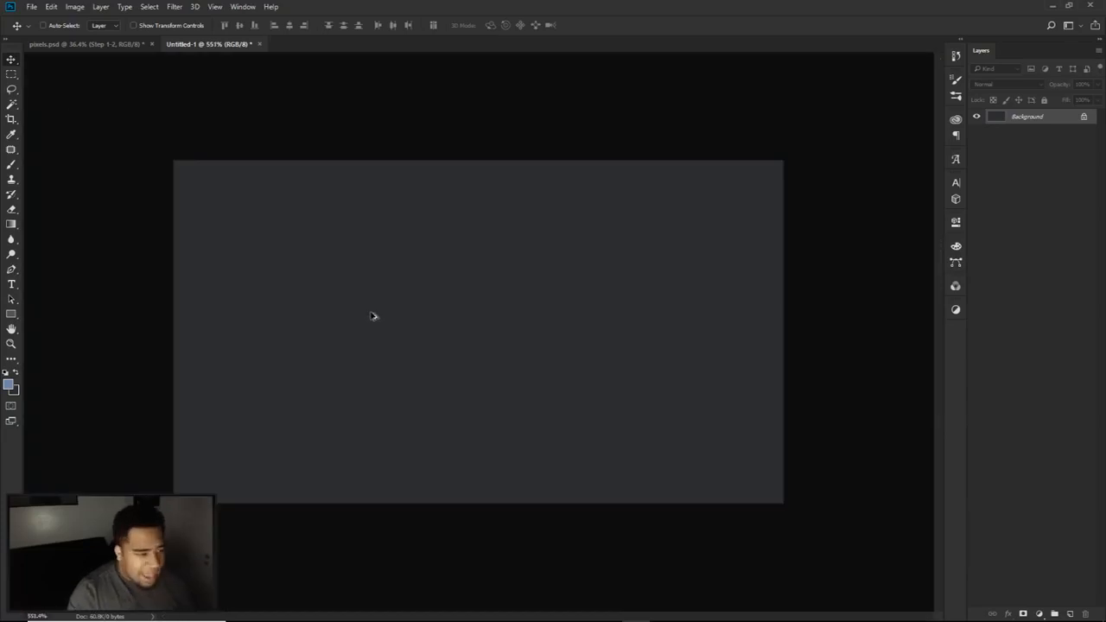
- Show the rulers and place one vertical and one horizontal guide through the centre of the canvas
key(ctrl+r)
drag(29, 275, 484, 297)
drag(542, 59, 493, 336)
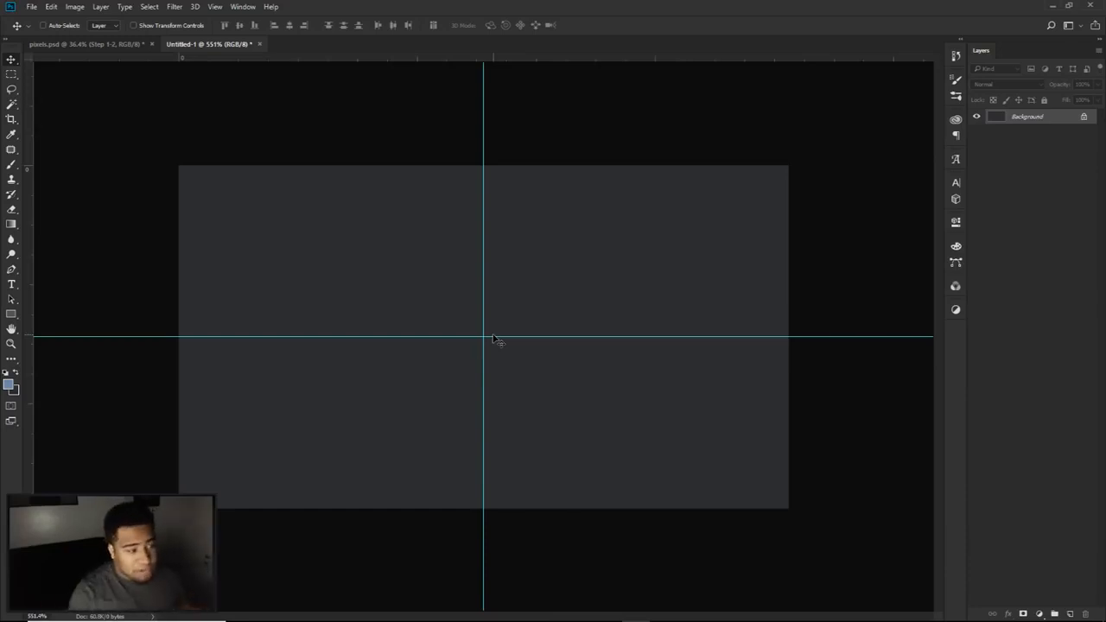
scroll(480, 350, up, 5)
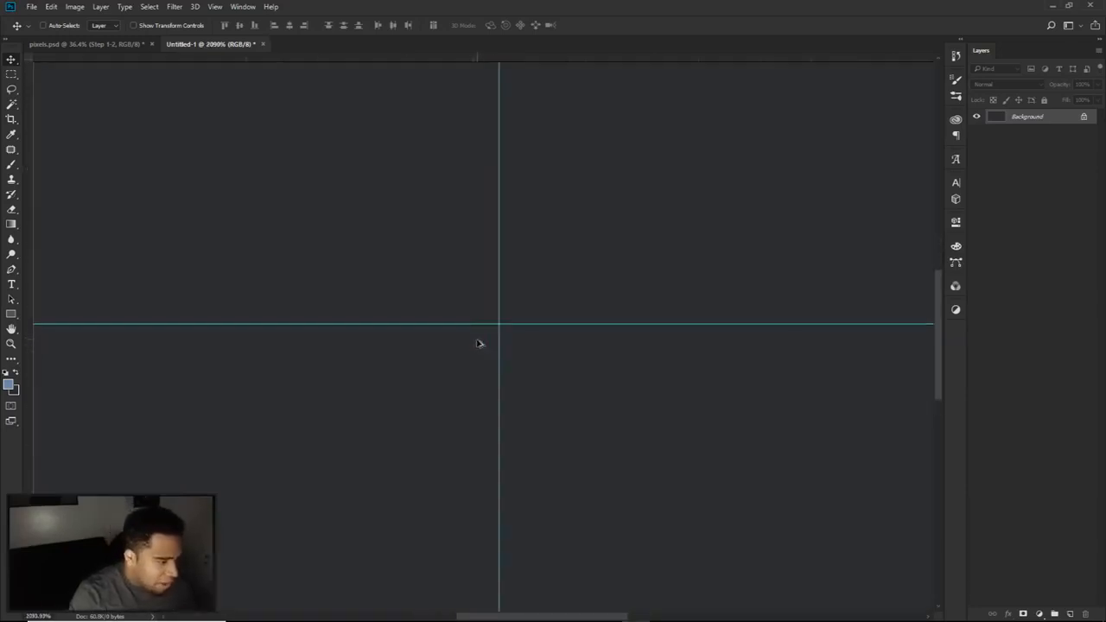
scroll(532, 350, down, 5)
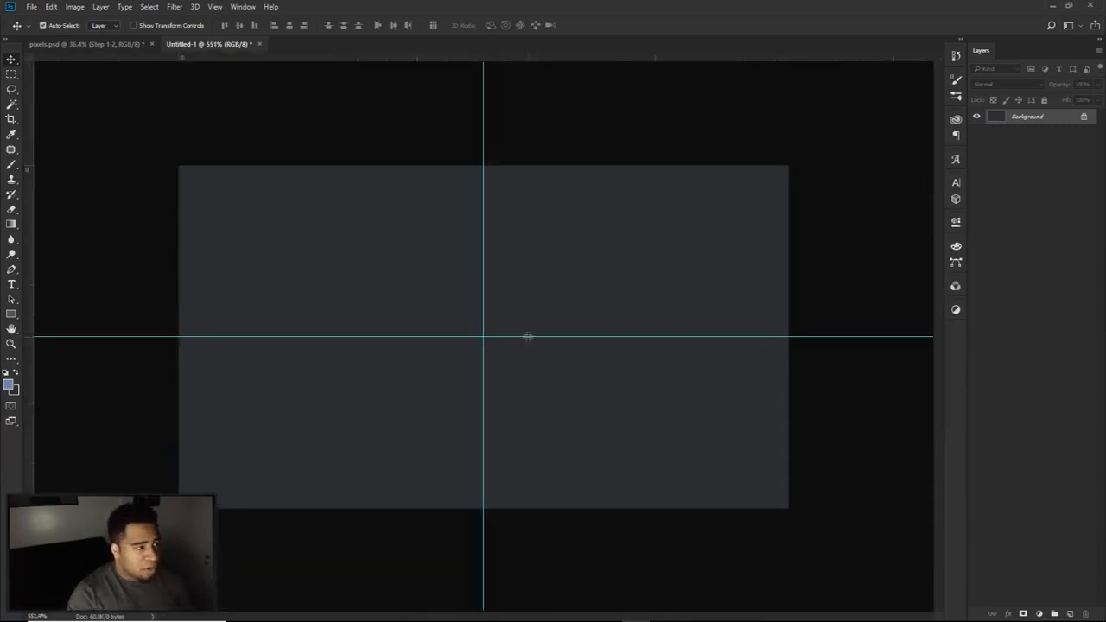
- Remove the vertical centre guide, toggle the rulers off and on, and place a vertical guide at the centre again
drag(29, 107, 31, 170)
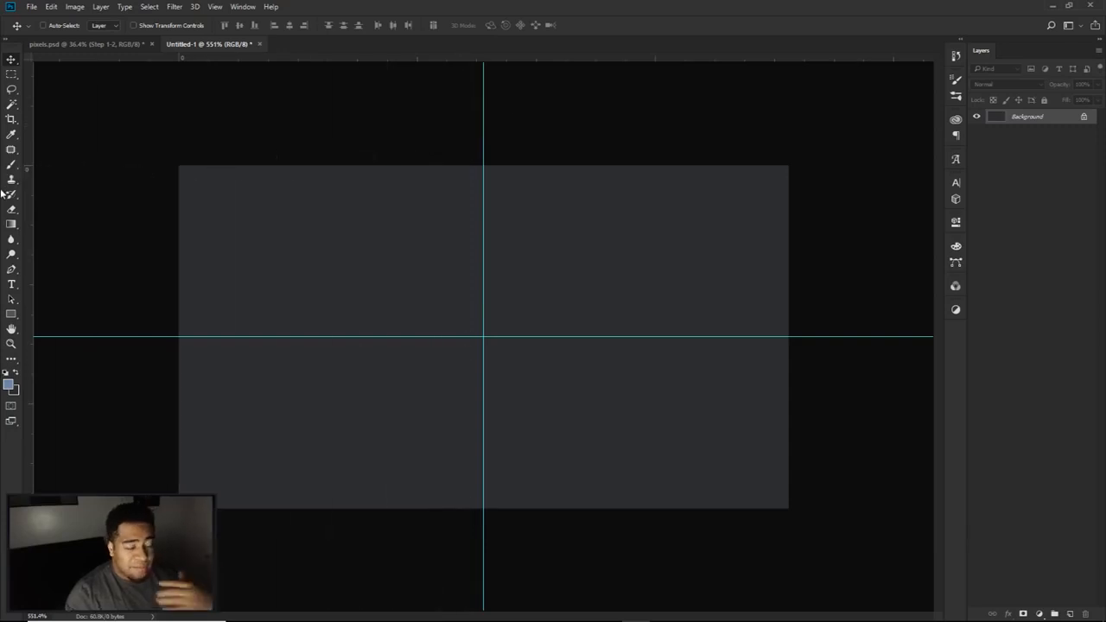
drag(481, 190, 2, 188)
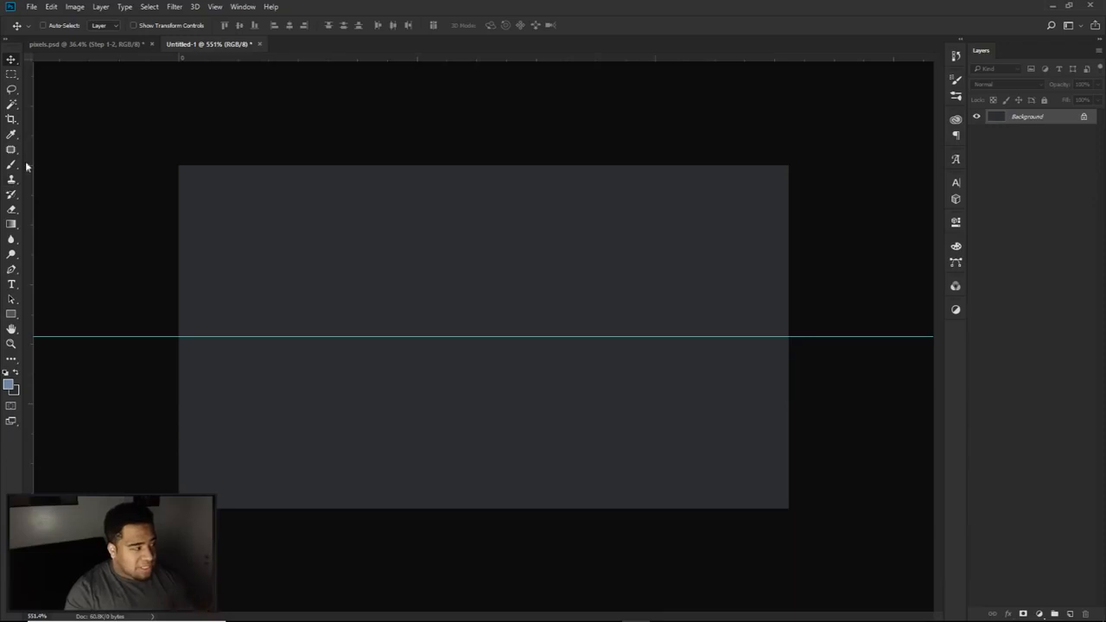
key(ctrl+r)
key(ctrl+r)
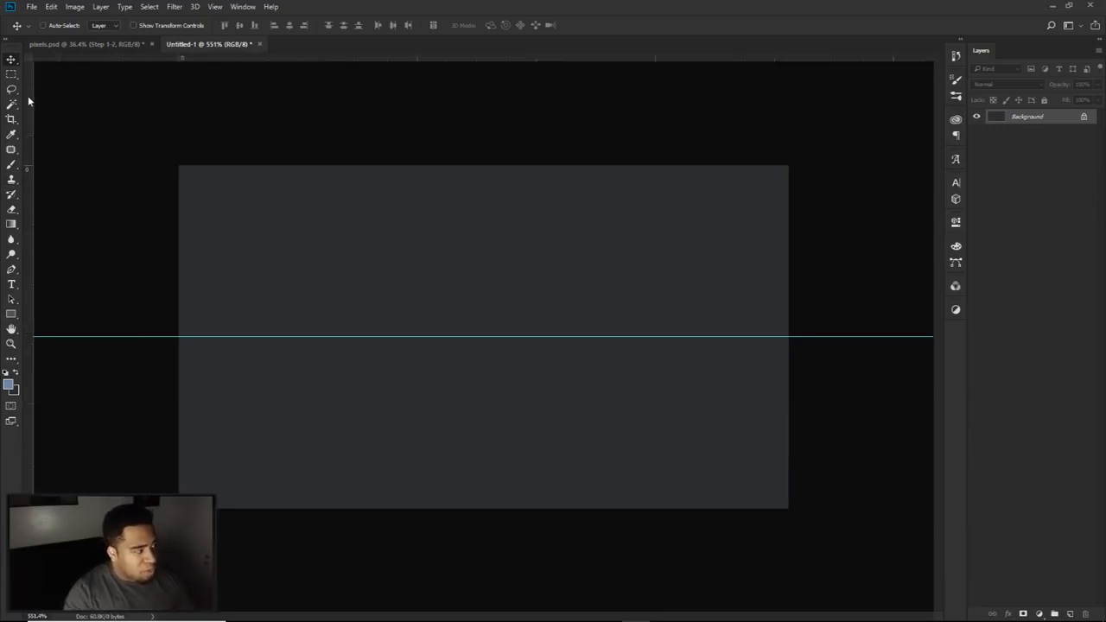
drag(28, 101, 484, 209)
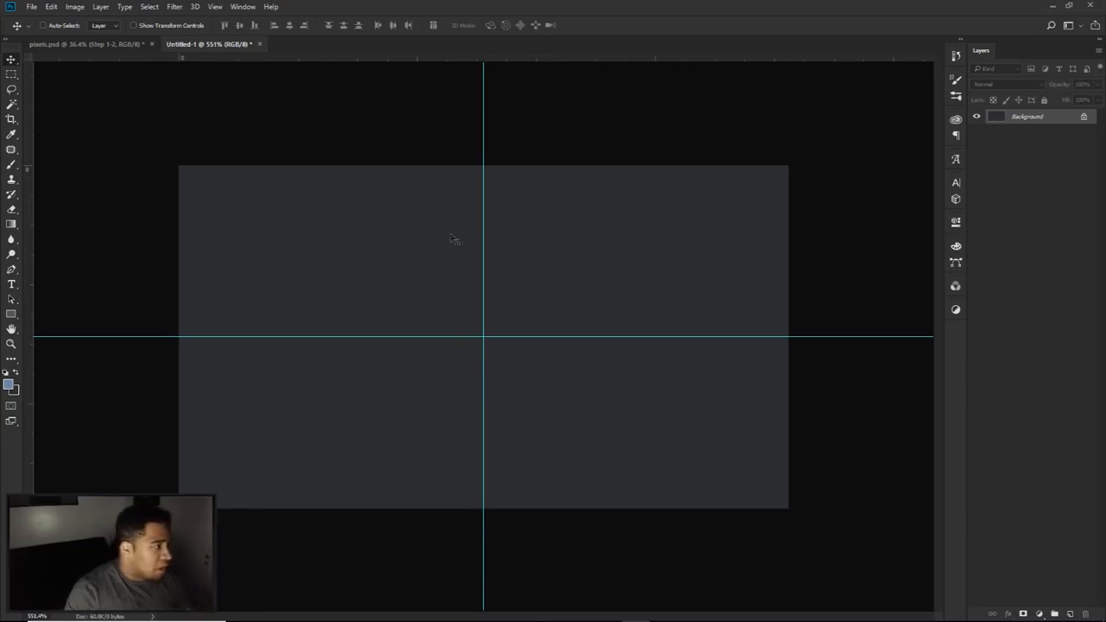
- Choose the Brush tool and shrink its size to 7 px beside the guide intersection
key(b)
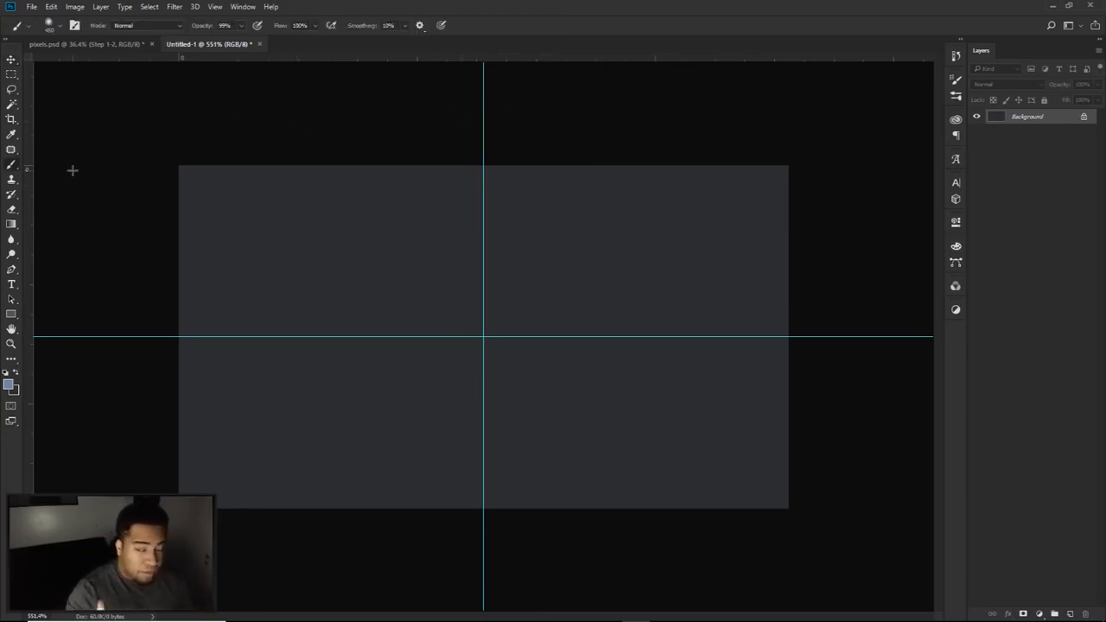
scroll(457, 367, up, 10)
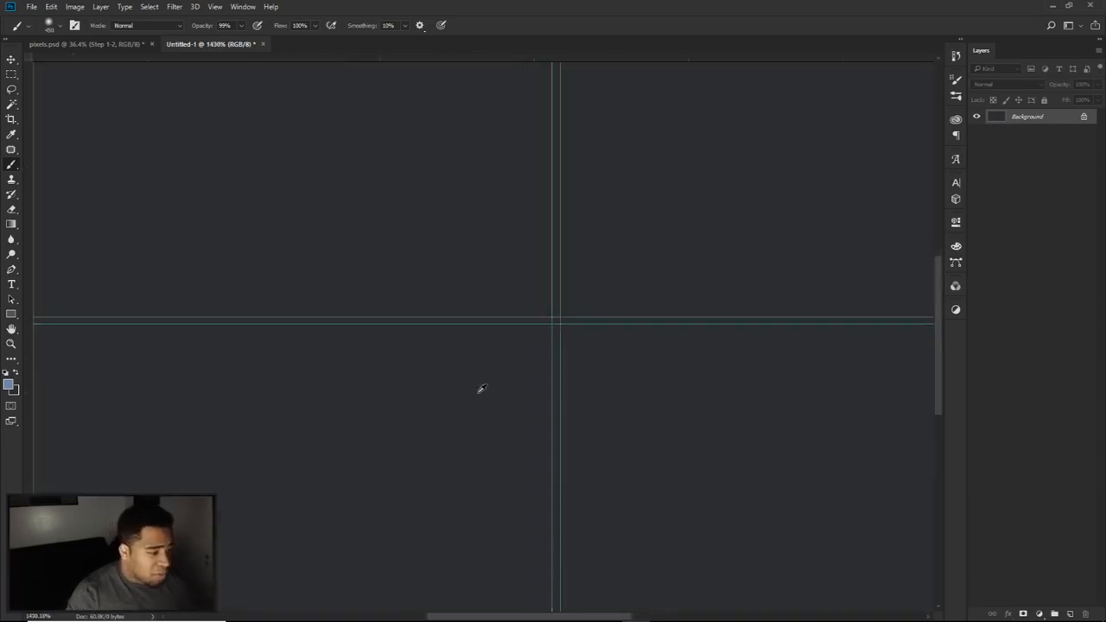
drag(634, 377, 551, 392)
scroll(523, 322, up, 1)
drag(522, 322, 399, 301)
mouse_move(686, 306)
mouse_down()
mouse_move(175, 248)
mouse_move(299, 258)
mouse_up()
mouse_move(752, 297)
mouse_down()
mouse_move(677, 301)
mouse_move(469, 268)
mouse_up()
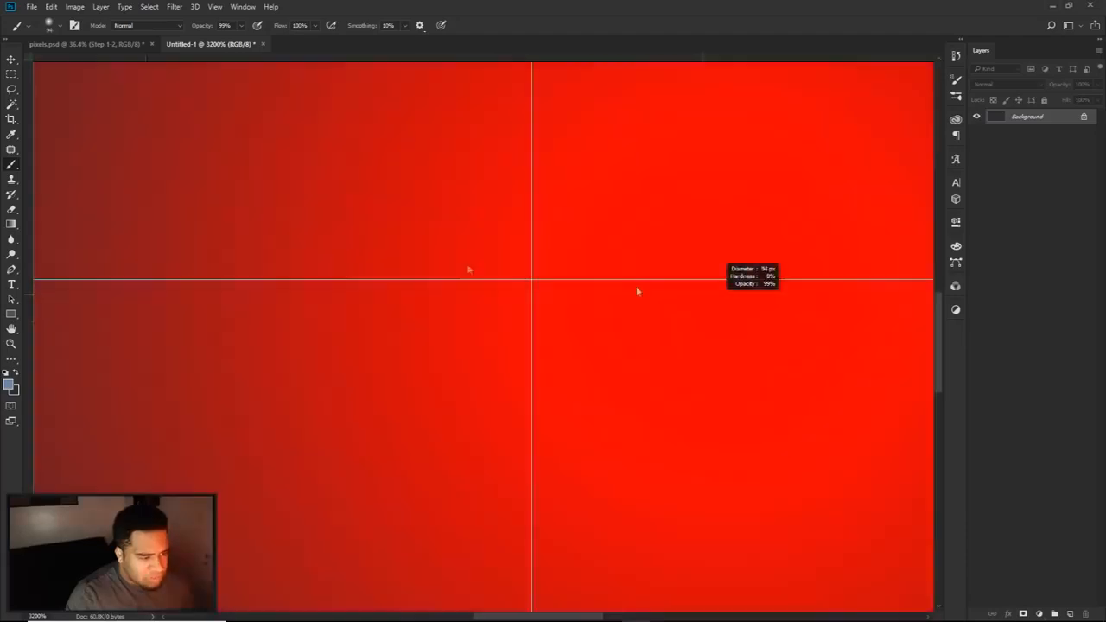
mouse_move(679, 280)
mouse_down()
mouse_move(507, 286)
mouse_move(553, 279)
mouse_up()
drag(625, 224, 624, 432)
- Try a soft vertical brush stroke at 7 px and another at 3 px beside the vertical guide, undoing each
right_click(11, 164)
click(82, 166)
drag(362, 198, 361, 363)
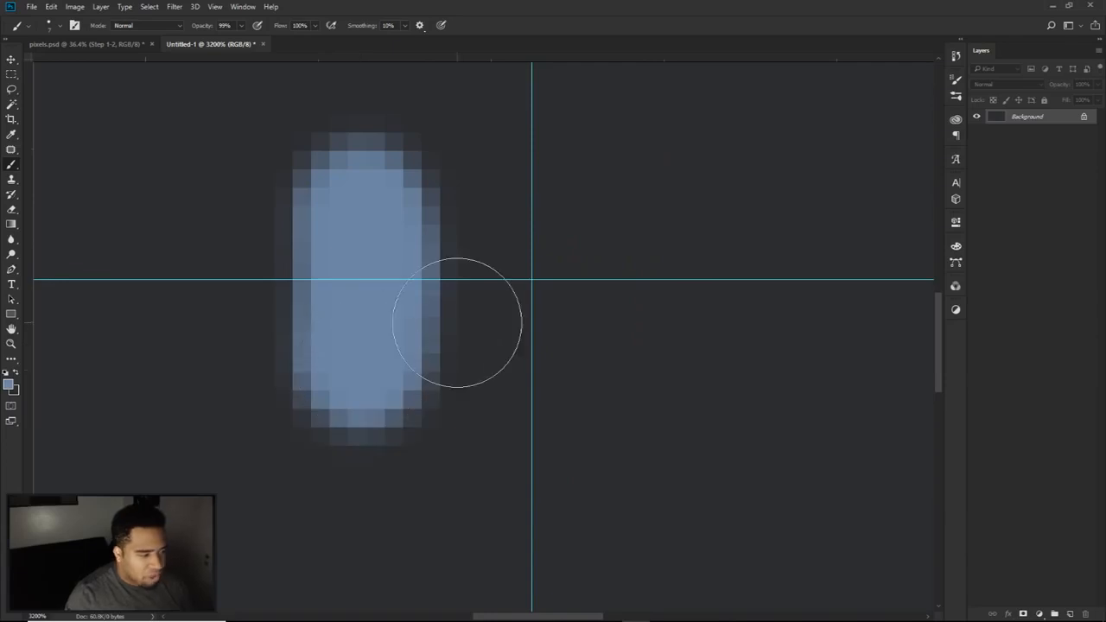
key(ctrl+z)
drag(366, 299, 331, 308)
mouse_move(393, 173)
mouse_down()
mouse_move(378, 340)
mouse_move(386, 337)
mouse_up()
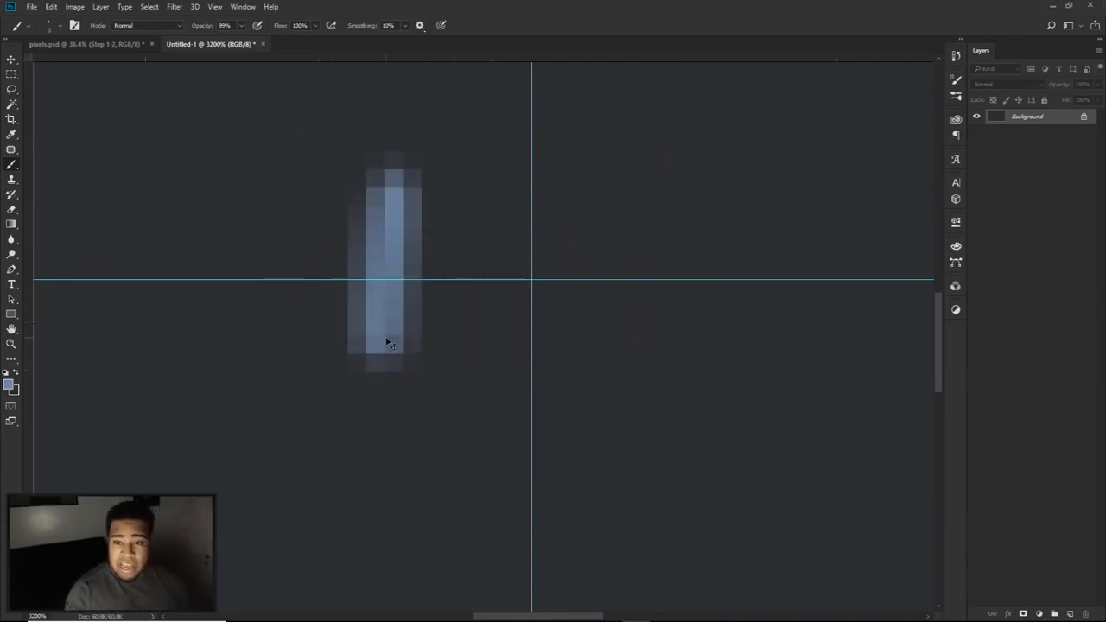
key(ctrl+z)
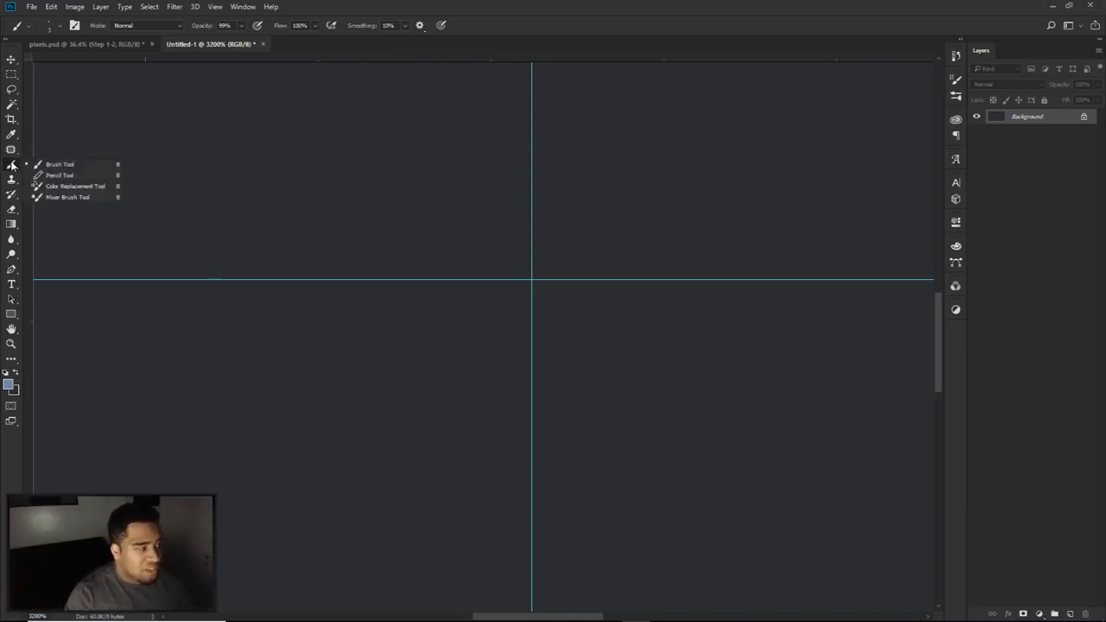
- Switch to the Pencil tool and reduce its size to 2 px
click(59, 175)
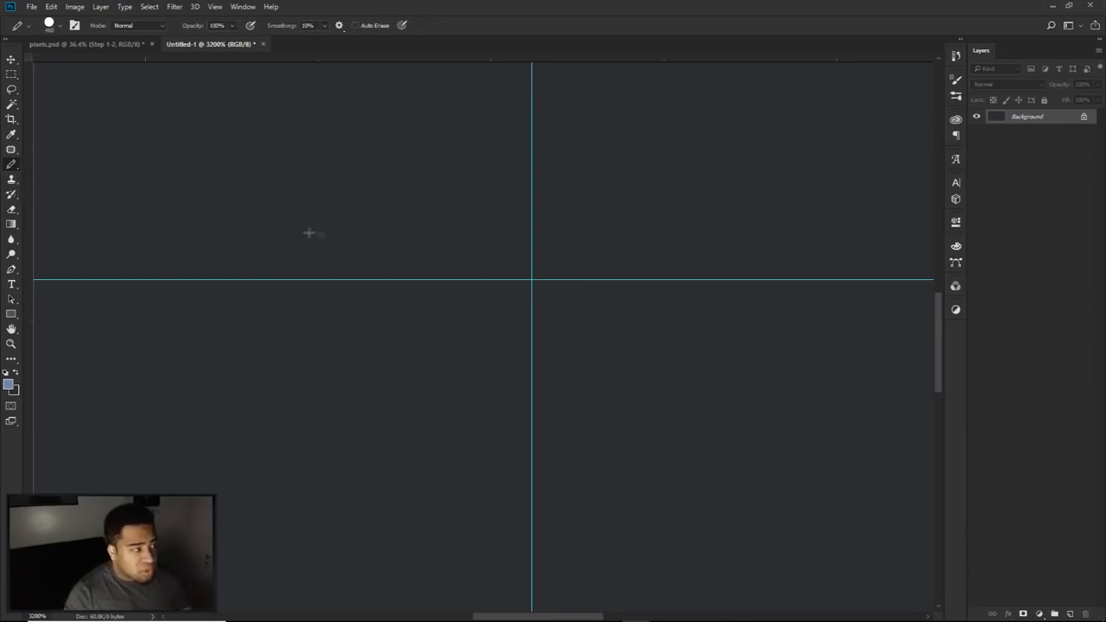
drag(363, 238, 357, 238)
mouse_move(568, 233)
mouse_down()
mouse_move(46, 173)
mouse_move(142, 195)
mouse_move(103, 194)
mouse_up()
drag(679, 215, 380, 197)
drag(622, 178, 60, 160)
drag(532, 186, 489, 205)
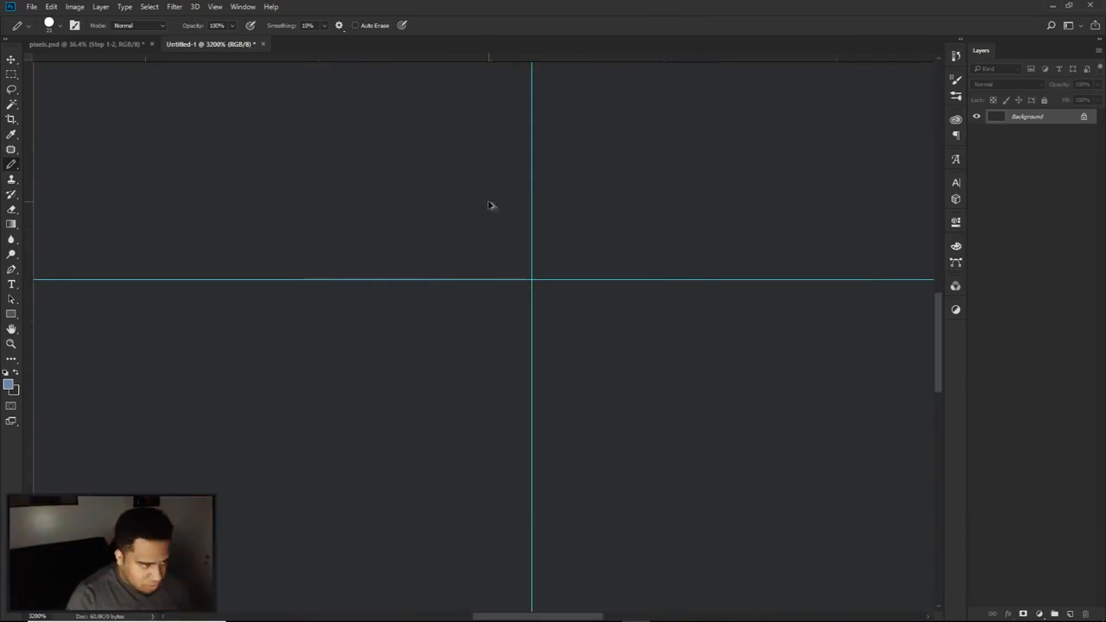
mouse_move(491, 213)
mouse_down()
mouse_move(303, 204)
mouse_move(336, 206)
mouse_move(325, 200)
mouse_move(395, 81)
mouse_move(405, 375)
mouse_move(427, 94)
mouse_move(439, 405)
mouse_up()
drag(406, 299, 401, 297)
- Try hard-edged blue strokes with the pencil at 2 px and 5 px on both sides of the vertical guide, and undo them
mouse_move(330, 226)
mouse_down()
mouse_move(332, 211)
mouse_move(332, 339)
mouse_move(347, 416)
mouse_move(423, 388)
mouse_up()
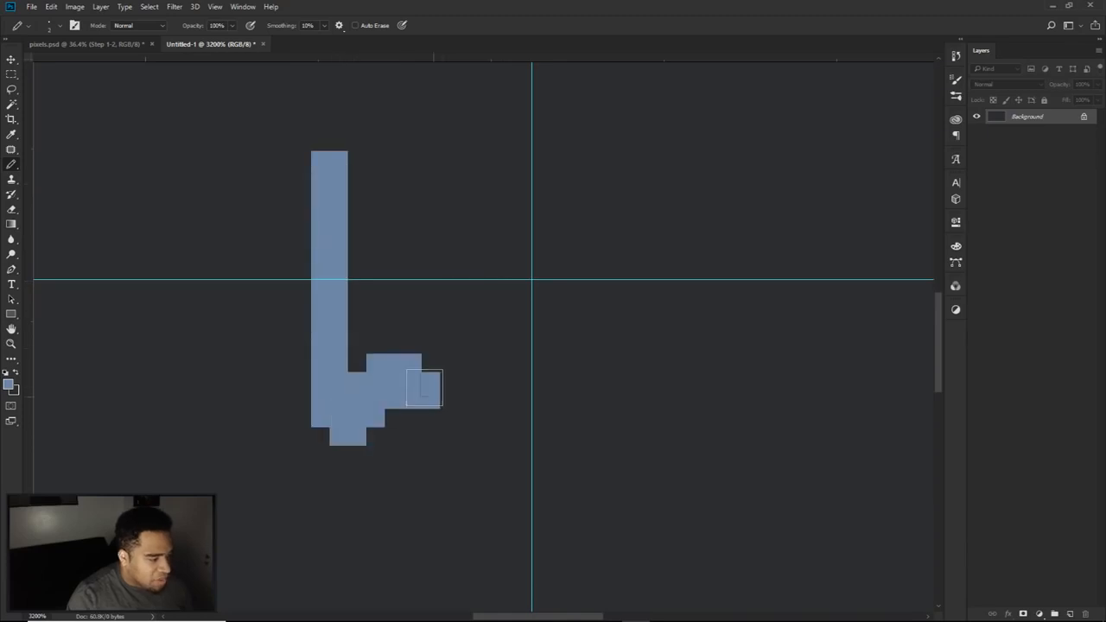
drag(468, 248, 493, 248)
drag(616, 199, 620, 291)
key(ctrl+z)
mouse_move(746, 289)
mouse_down()
mouse_move(648, 221)
mouse_move(741, 191)
mouse_move(781, 162)
mouse_up()
key(ctrl+z)
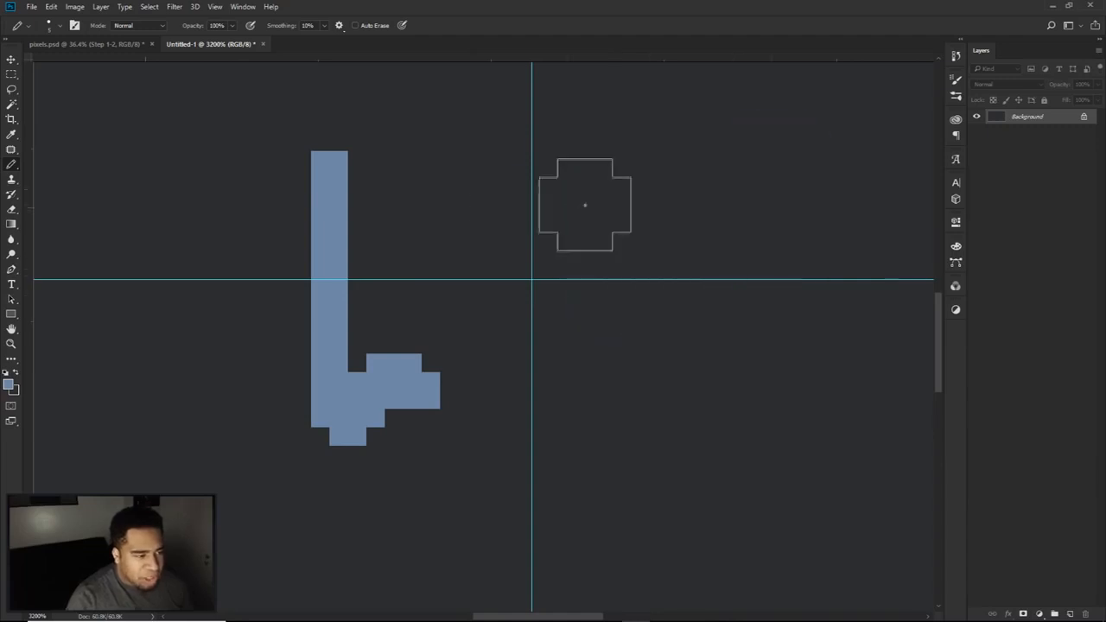
mouse_move(585, 204)
mouse_down()
mouse_move(638, 334)
mouse_move(666, 208)
mouse_up()
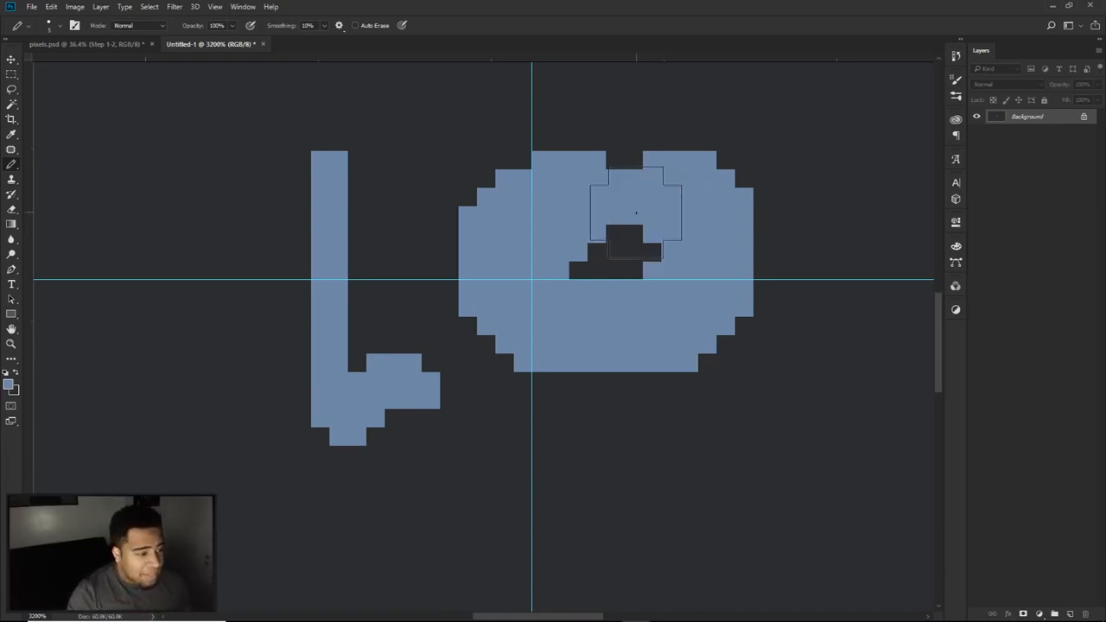
key(ctrl+z)
key(ctrl+z)
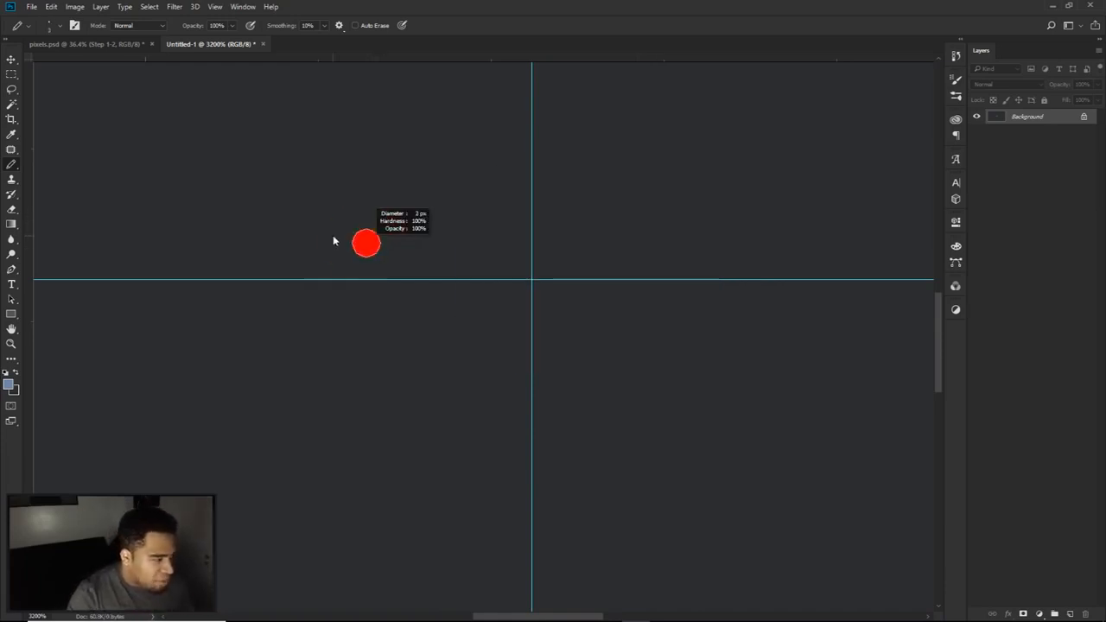
- Draw the letters D, E and S by hand across the guides with a 2 px blue pencil
mouse_move(302, 169)
mouse_down()
mouse_move(316, 282)
mouse_move(296, 441)
mouse_move(395, 442)
mouse_move(480, 424)
mouse_move(473, 318)
mouse_move(489, 236)
mouse_move(343, 170)
mouse_up()
mouse_move(532, 188)
mouse_down()
mouse_move(549, 411)
mouse_move(595, 433)
mouse_move(591, 174)
mouse_move(678, 169)
mouse_up()
drag(577, 316, 623, 297)
drag(577, 406, 697, 427)
drag(771, 169, 752, 252)
drag(798, 315, 837, 446)
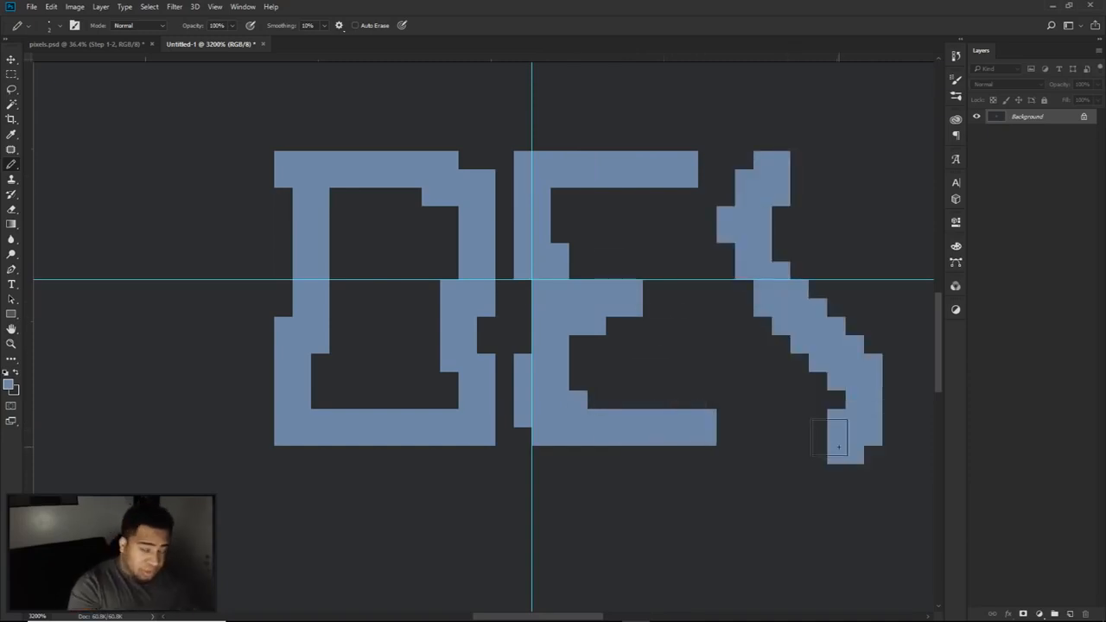
- Undo all the hand-drawn pencil letters
key(ctrl+z)
key(ctrl+z)
key(ctrl+z)
key(ctrl+z)
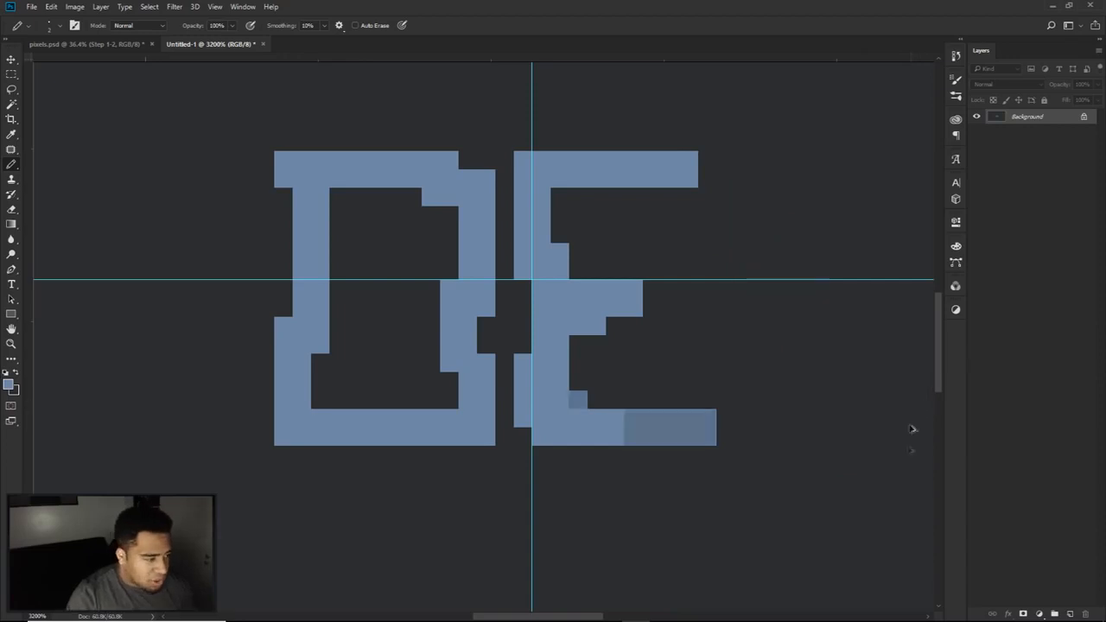
key(ctrl+z)
key(ctrl+z)
key(ctrl+z)
- Add the word DESIGN in all caps as 10 pt Gotham Narrow Ultra Italic text on a new layer
click(1071, 613)
key(t)
click(531, 284)
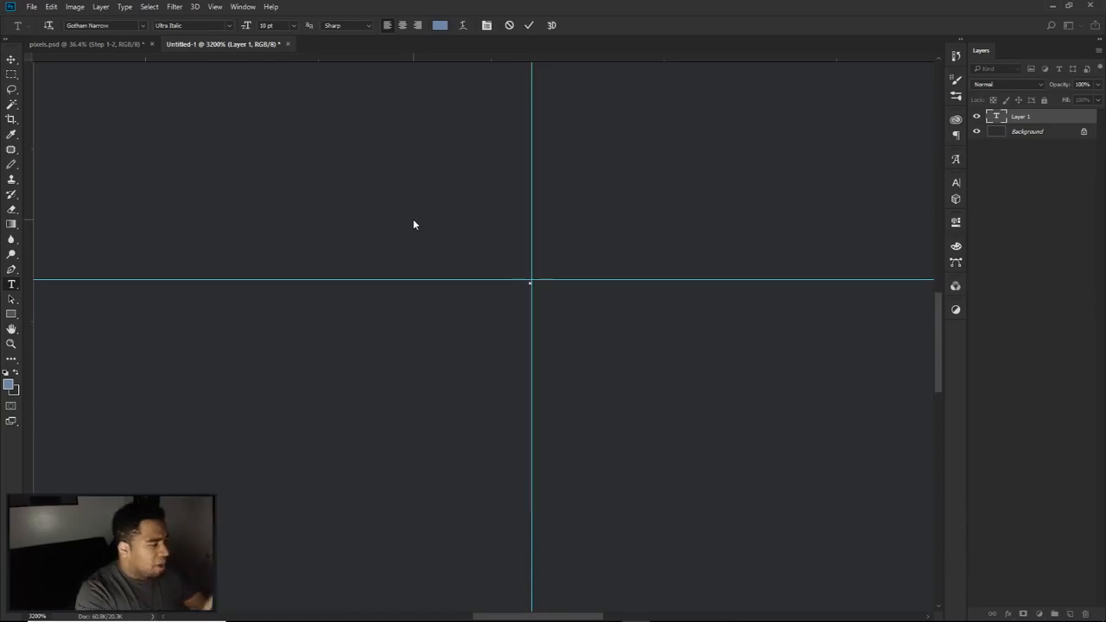
text(d)
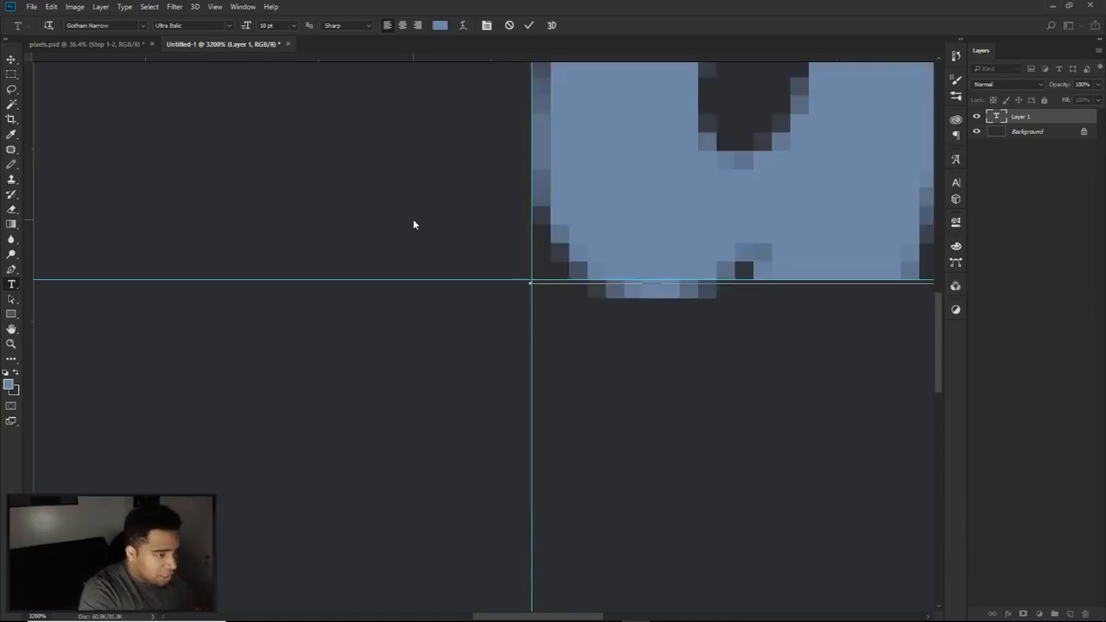
key(ctrl+a)
text(design)
scroll(662, 277, down, 5)
key(ctrl+shift+k)
click(11, 58)
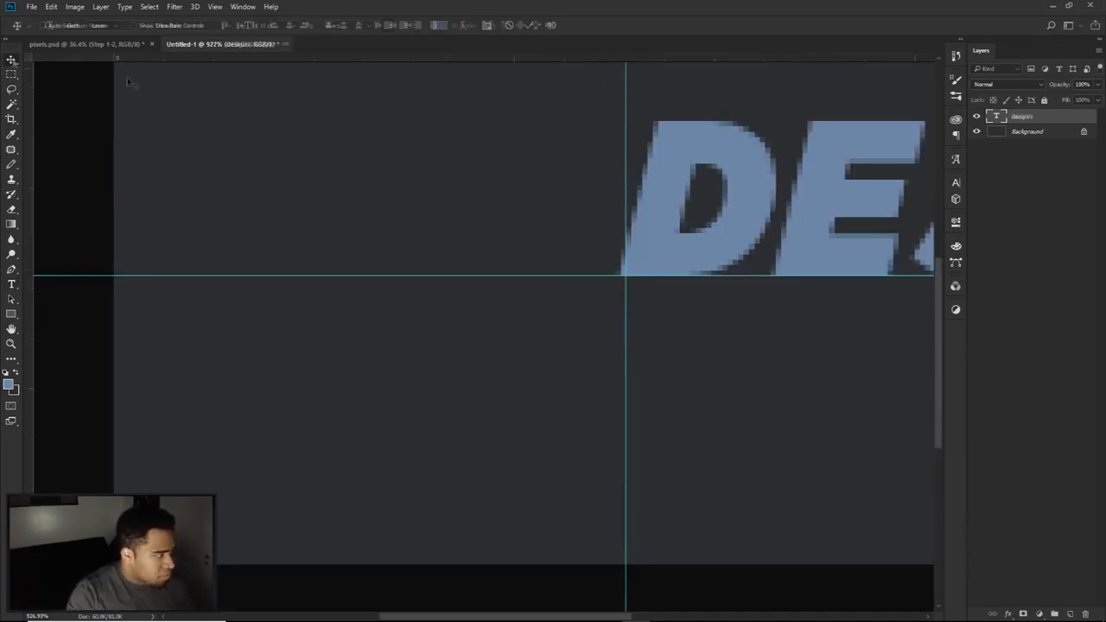
- Scale the DESIGN text down to about 4.51 pt and centre it on the crossing of the guides
drag(890, 220, 531, 307)
key(ctrl+t)
drag(834, 256, 631, 251)
drag(889, 169, 654, 219)
key(Return)
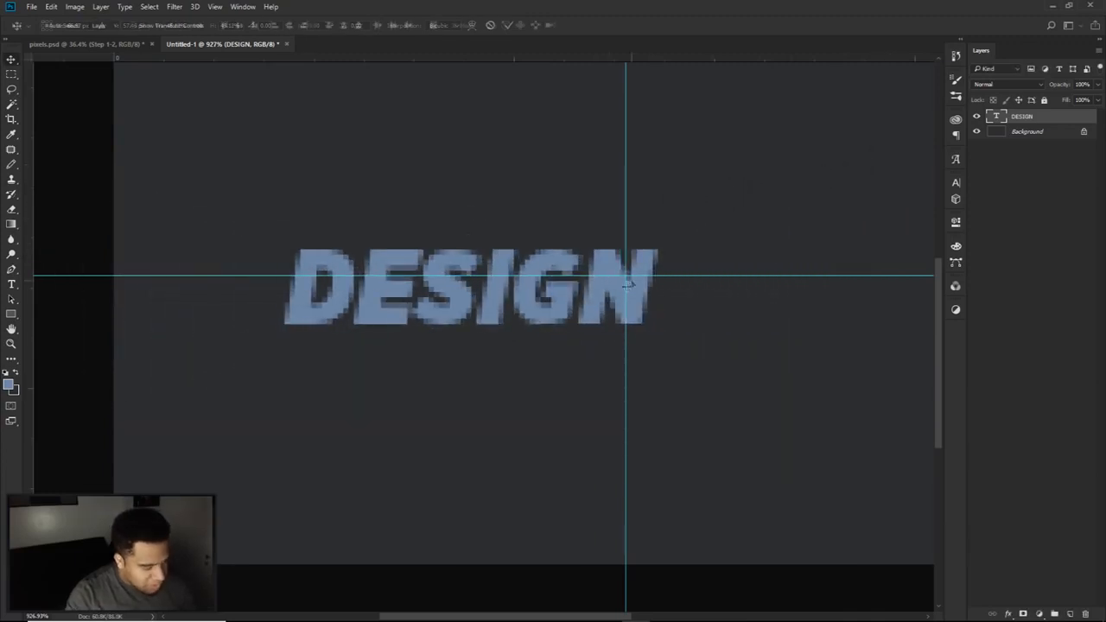
drag(592, 257, 687, 275)
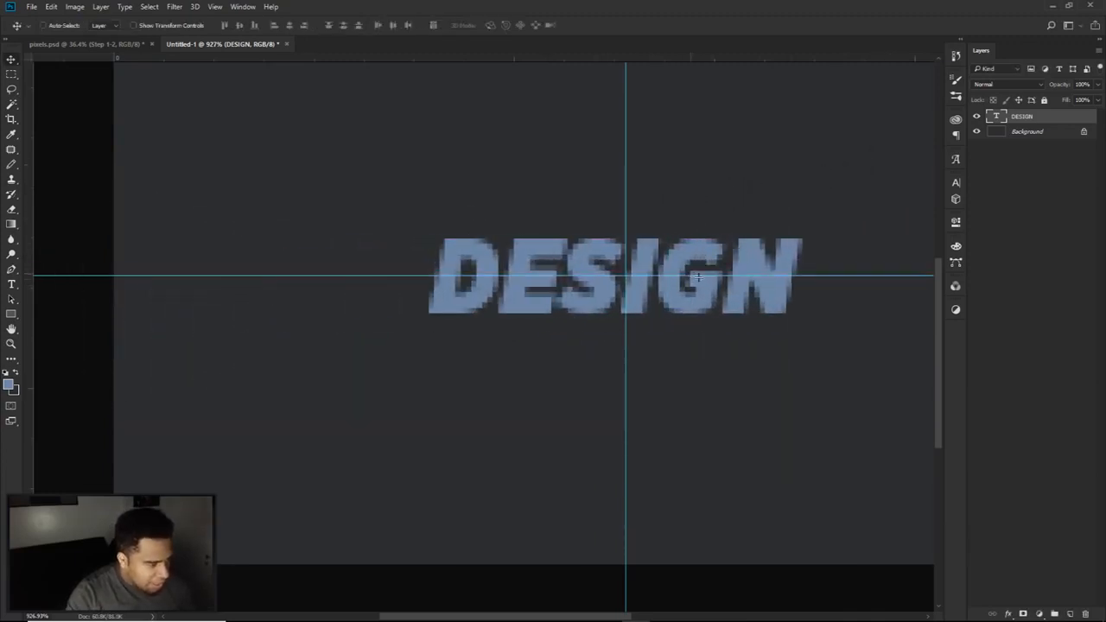
alt+scroll(739, 295, down, 2)
alt+scroll(434, 358, up, 3)
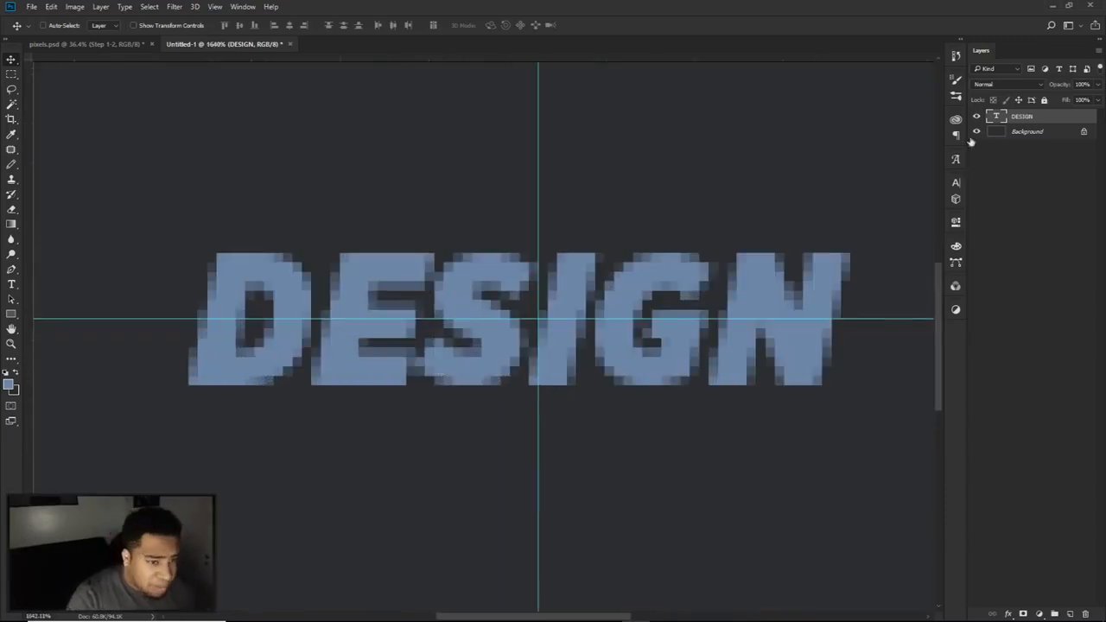
- Try a letter tracking of 0 on the DESIGN text, and restore it to 40
click(956, 185)
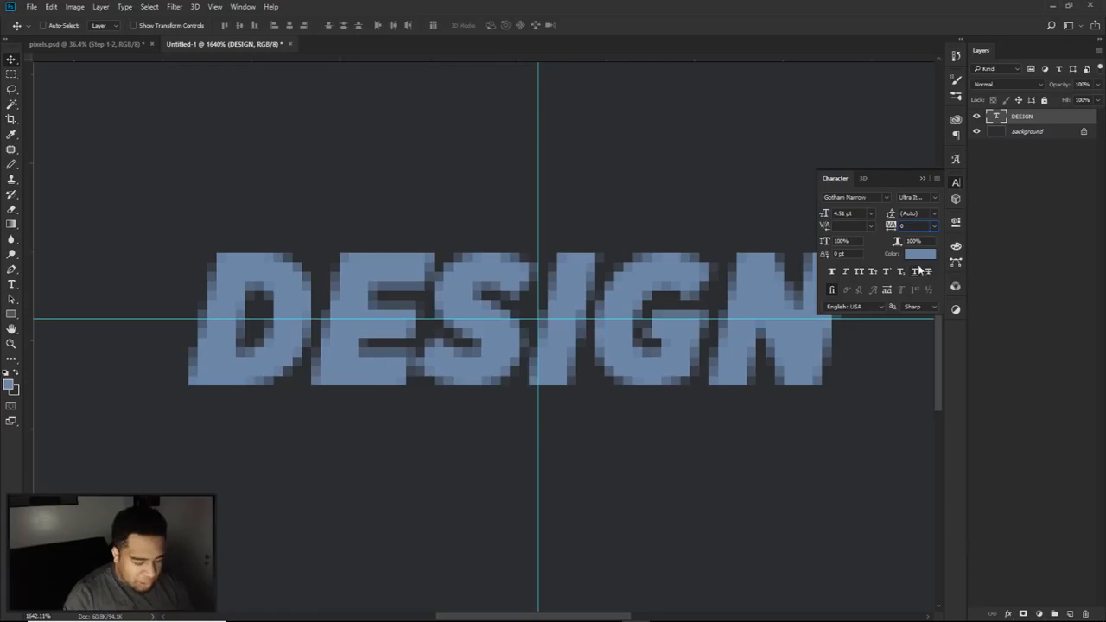
key(Return)
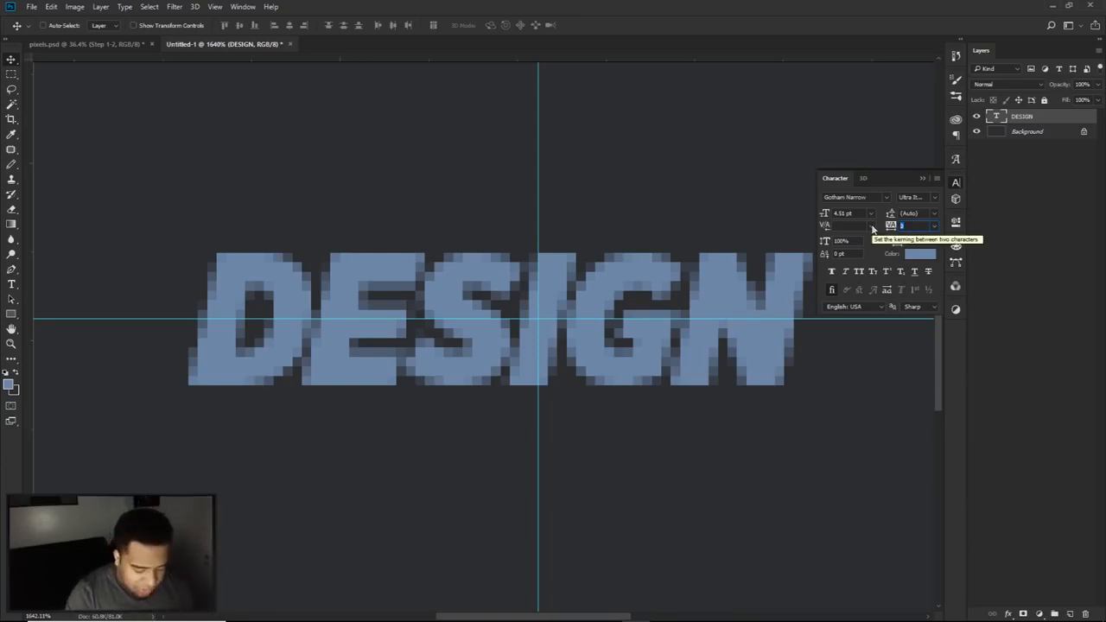
text(40)
key(Return)
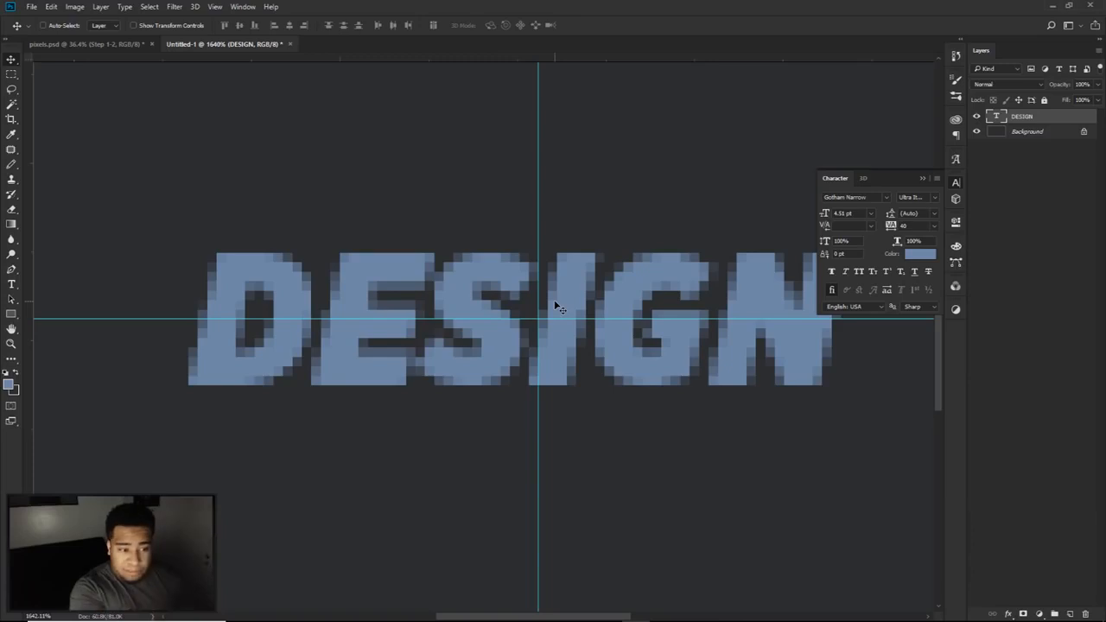
click(242, 6)
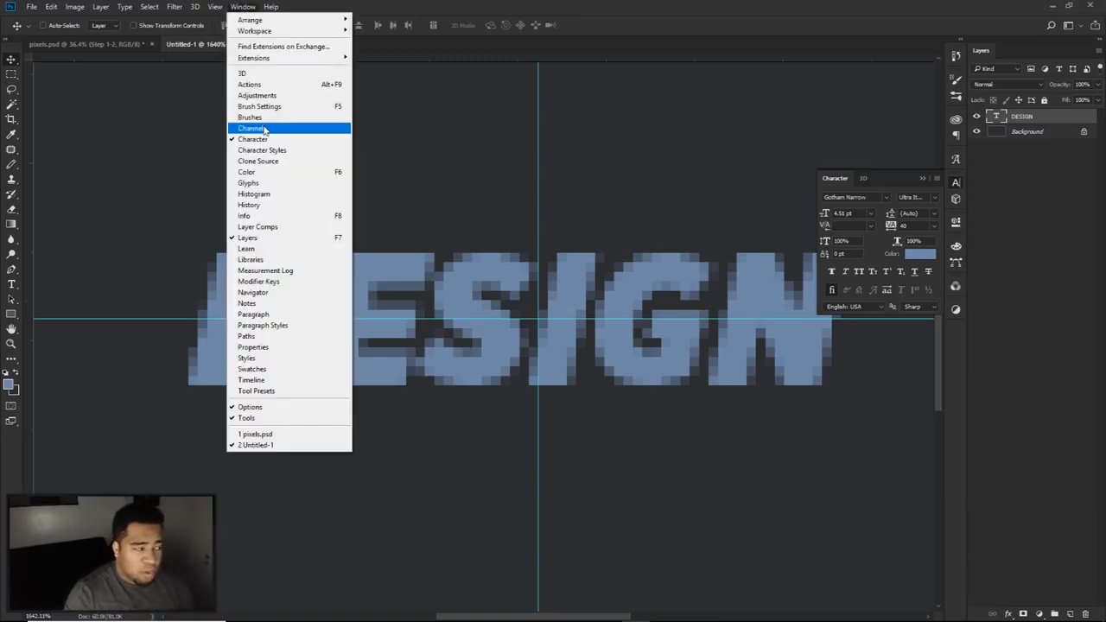
click(1031, 104)
key(t)
drag(805, 342, 131, 277)
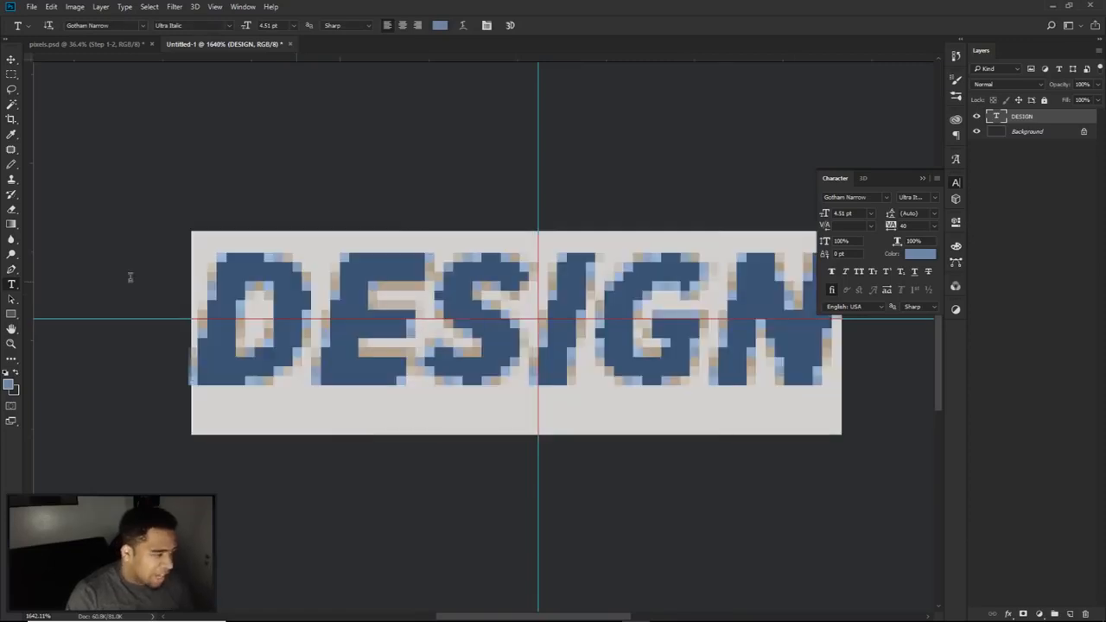
key(ctrl+t)
key(ctrl+t)
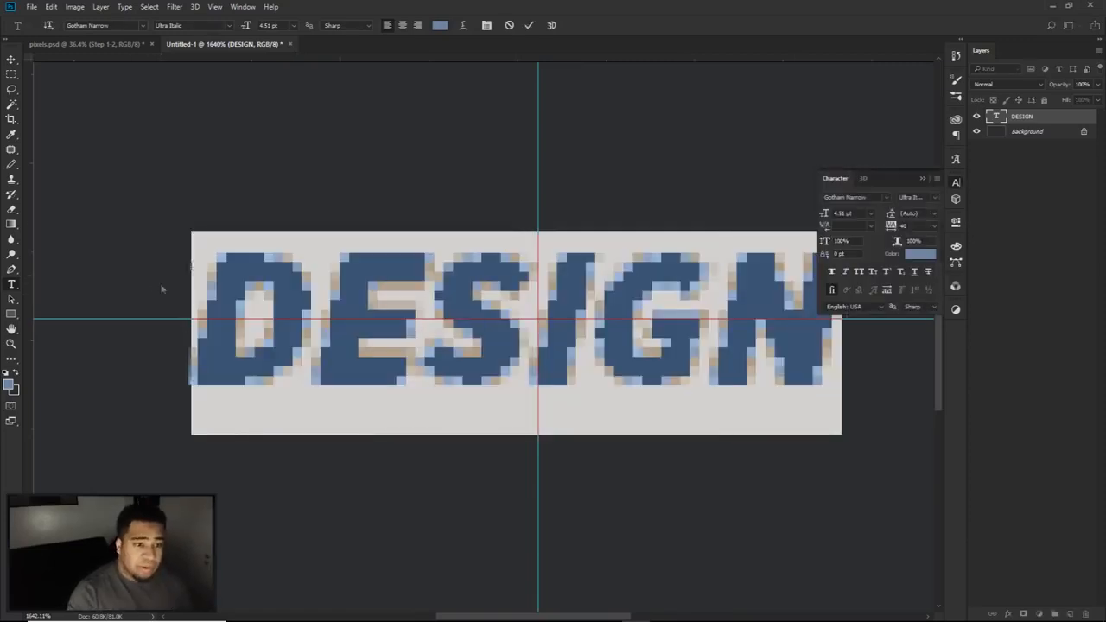
click(955, 189)
click(529, 26)
- Add an empty layer above the DESIGN text, lock the text layer, and make the empty layer active for the Pencil tool
key(b)
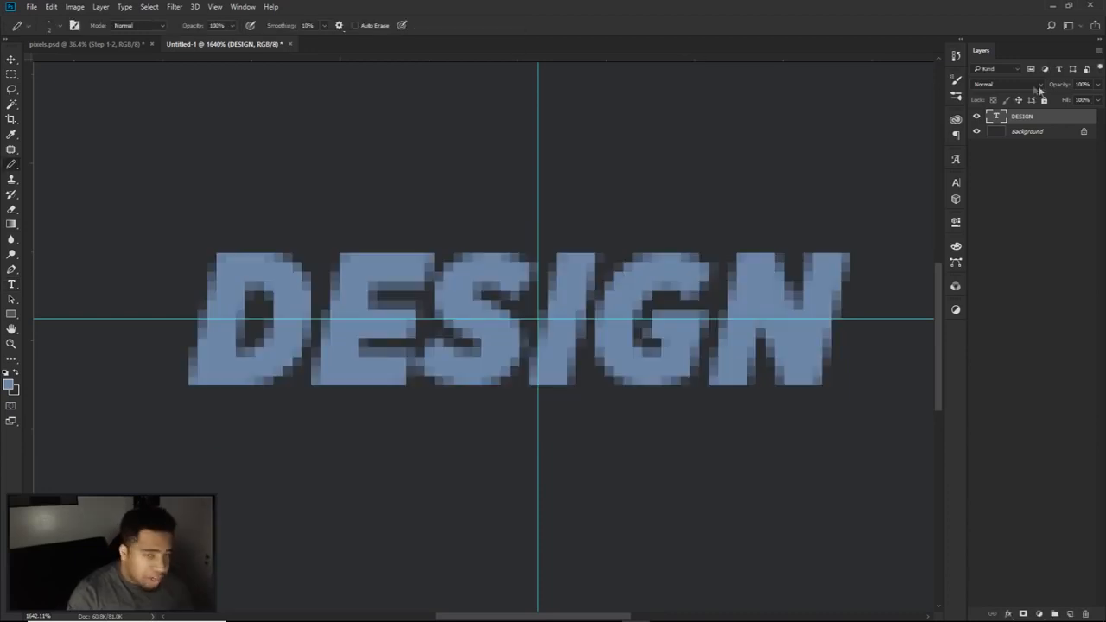
click(1071, 612)
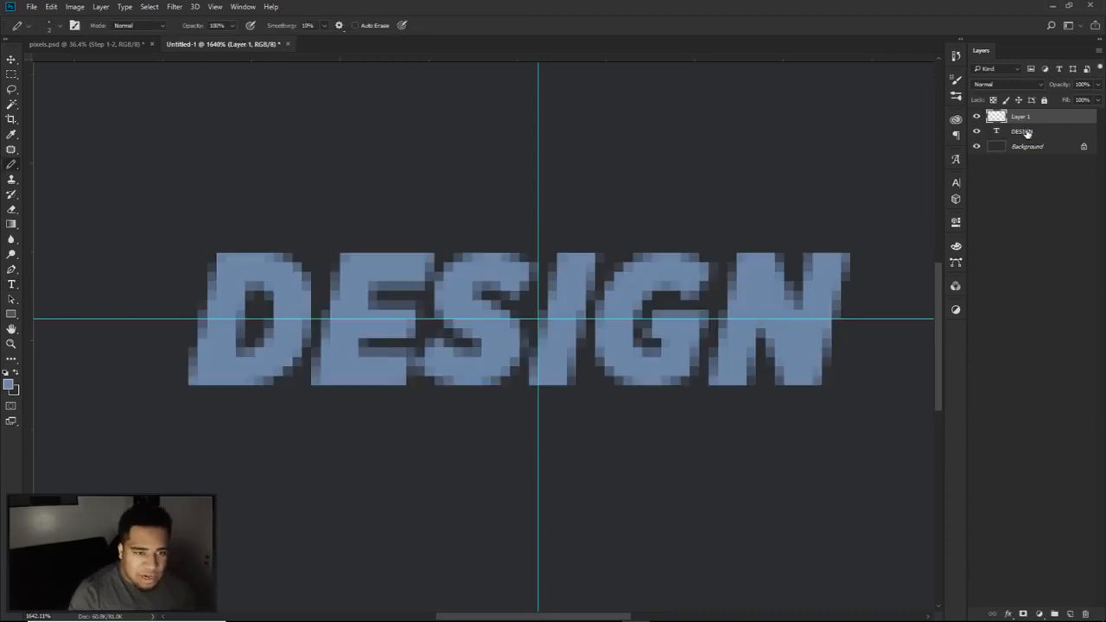
click(1026, 132)
click(1036, 117)
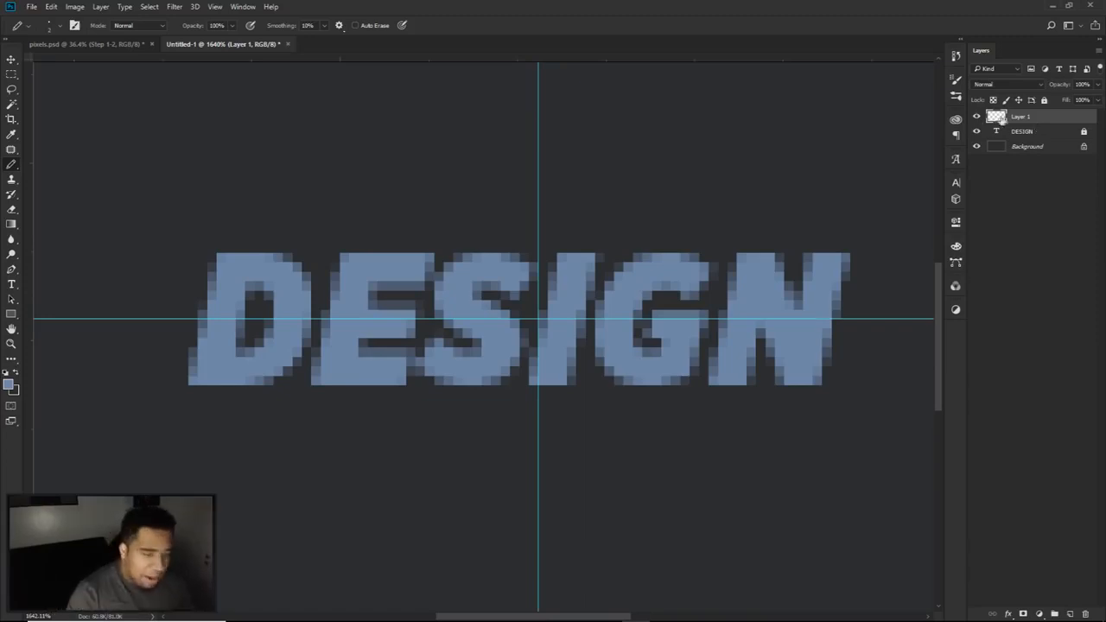
right_click(11, 164)
click(43, 176)
- Set the foreground colour to a more saturated blue, #508ad1, for tracing the letters
scroll(207, 319, up, 1)
scroll(211, 321, up, 1)
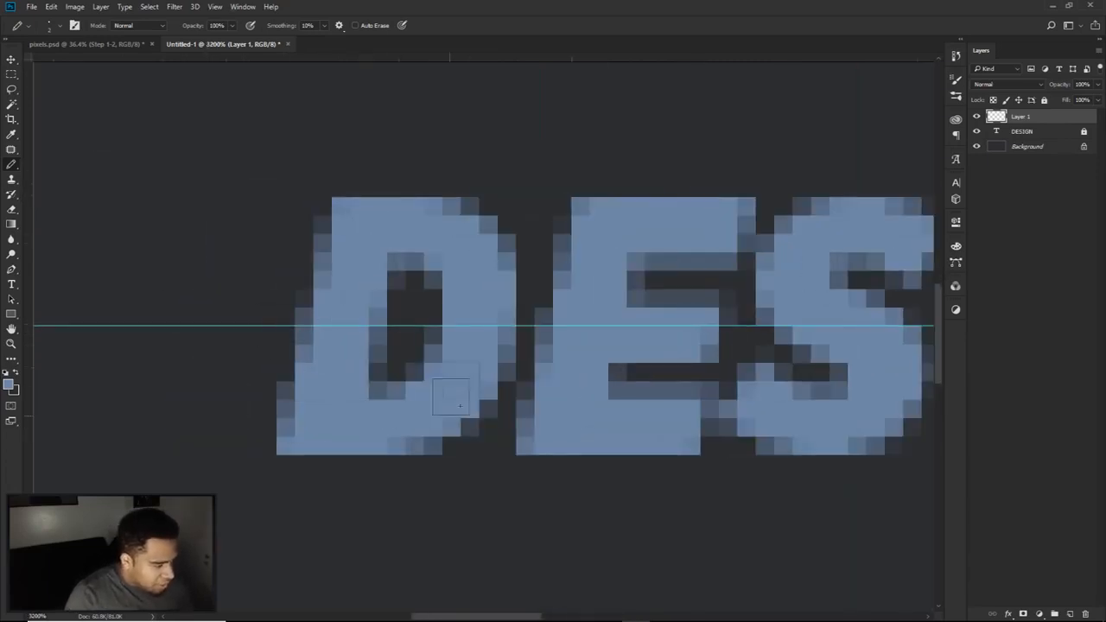
click(10, 384)
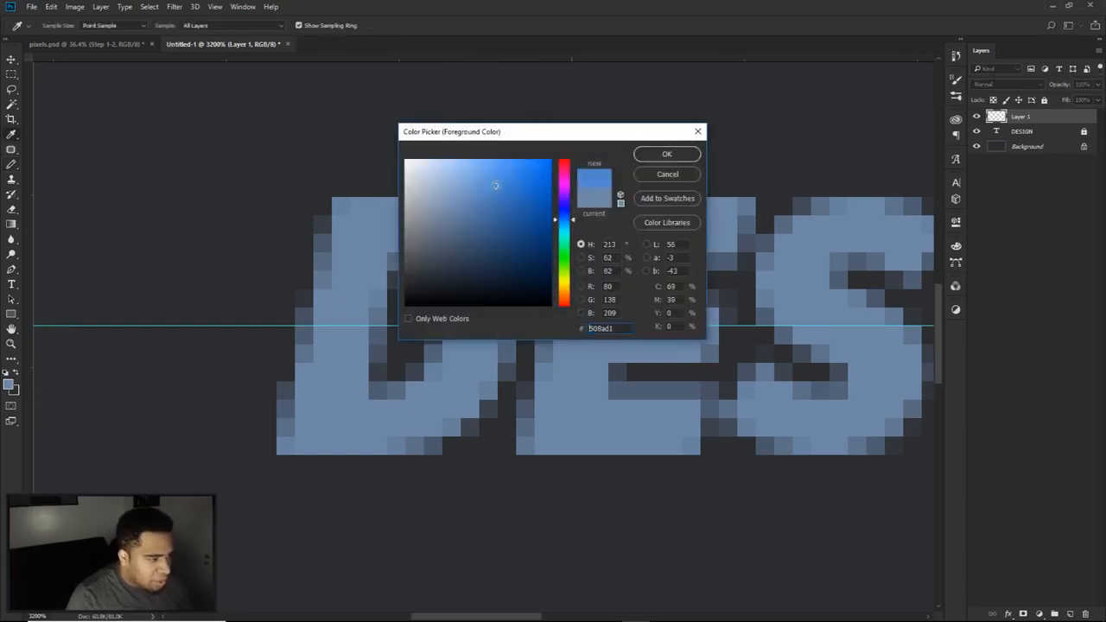
click(673, 158)
- Trace the letters D and E over the text with the 2 px blue pencil
mouse_move(471, 216)
mouse_down()
mouse_move(392, 226)
mouse_move(357, 251)
mouse_move(345, 350)
mouse_up()
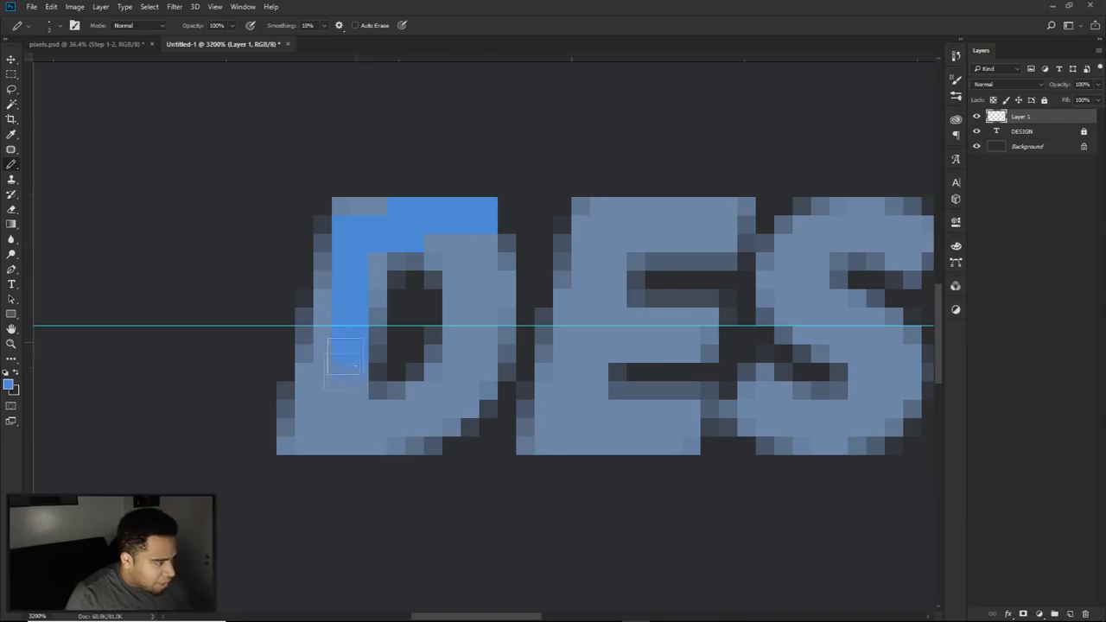
drag(348, 423, 406, 415)
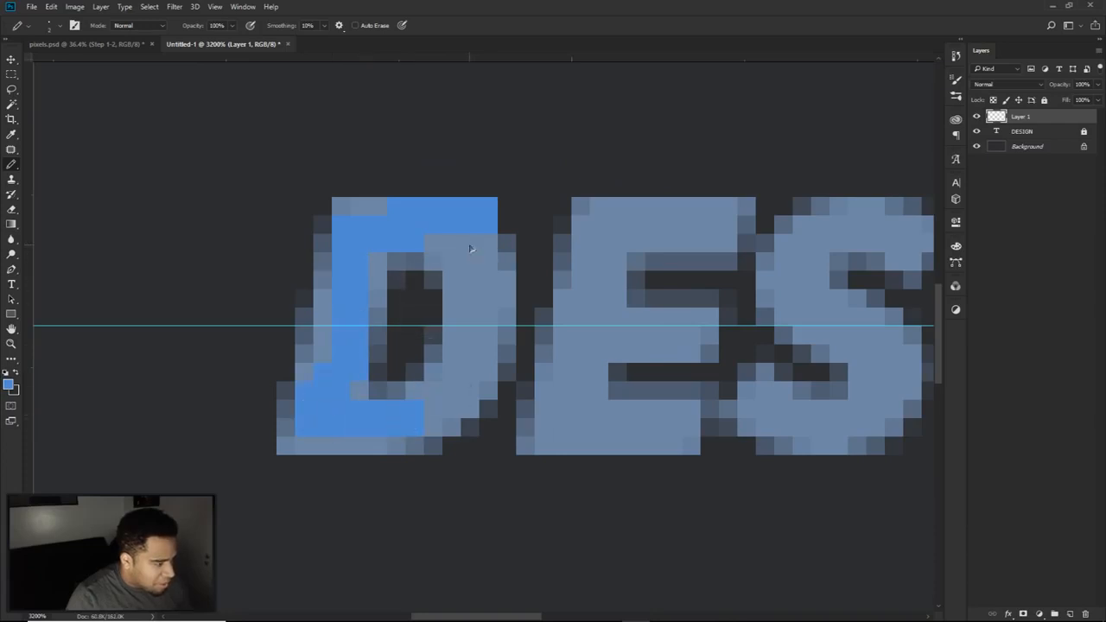
mouse_move(455, 225)
mouse_down()
mouse_move(380, 226)
mouse_move(339, 251)
mouse_move(331, 429)
mouse_move(469, 350)
mouse_move(469, 242)
mouse_move(481, 317)
mouse_move(444, 409)
mouse_move(374, 433)
mouse_move(336, 415)
mouse_up()
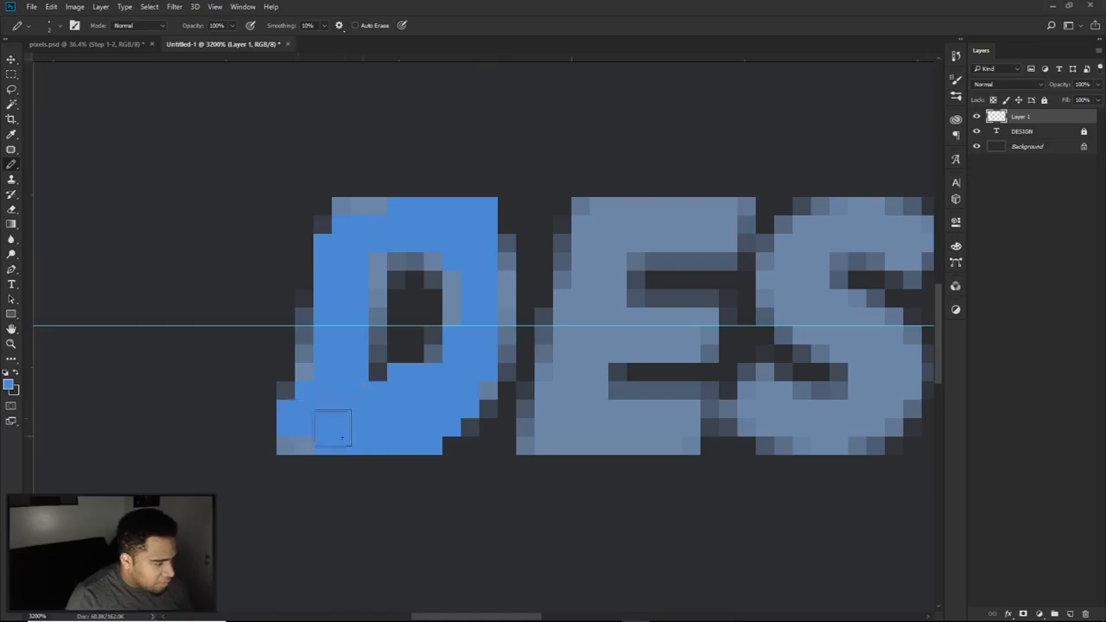
drag(329, 333, 320, 394)
mouse_move(631, 227)
mouse_down()
mouse_move(737, 228)
mouse_move(626, 236)
mouse_move(598, 331)
mouse_move(600, 230)
mouse_move(703, 224)
mouse_move(592, 261)
mouse_move(617, 333)
mouse_move(598, 337)
mouse_move(700, 326)
mouse_move(689, 347)
mouse_move(577, 340)
mouse_move(576, 250)
mouse_move(567, 382)
mouse_move(537, 423)
mouse_move(646, 434)
mouse_move(661, 410)
mouse_move(592, 407)
mouse_move(693, 411)
mouse_move(653, 443)
mouse_move(589, 360)
mouse_up()
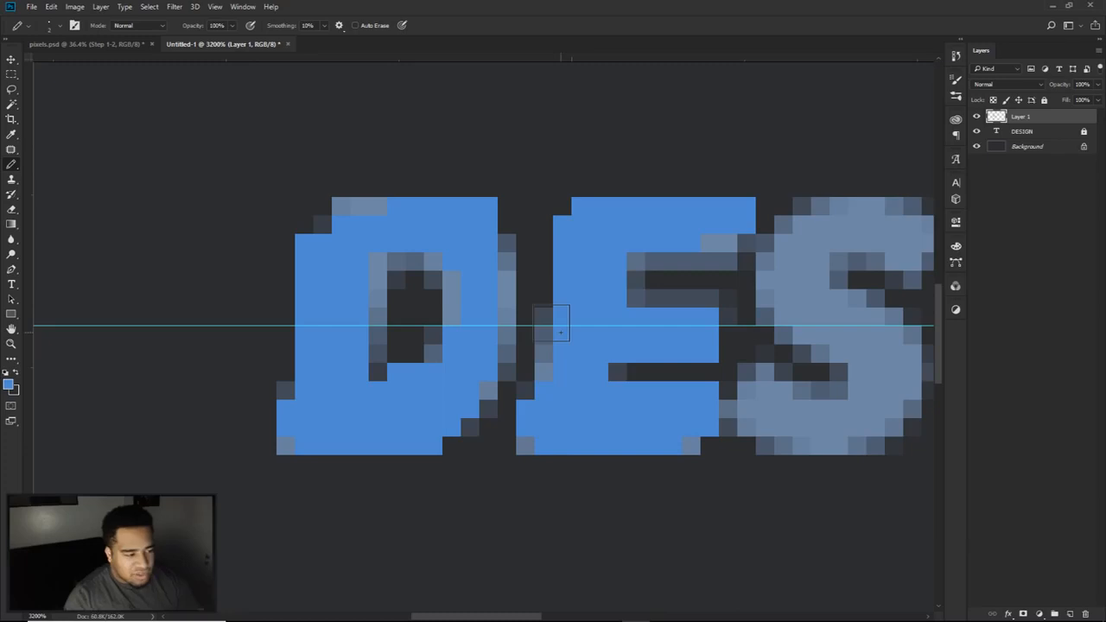
- Trace the letters S, I, G and N over the text with the 2 px blue pencil
scroll(565, 430, right, 3)
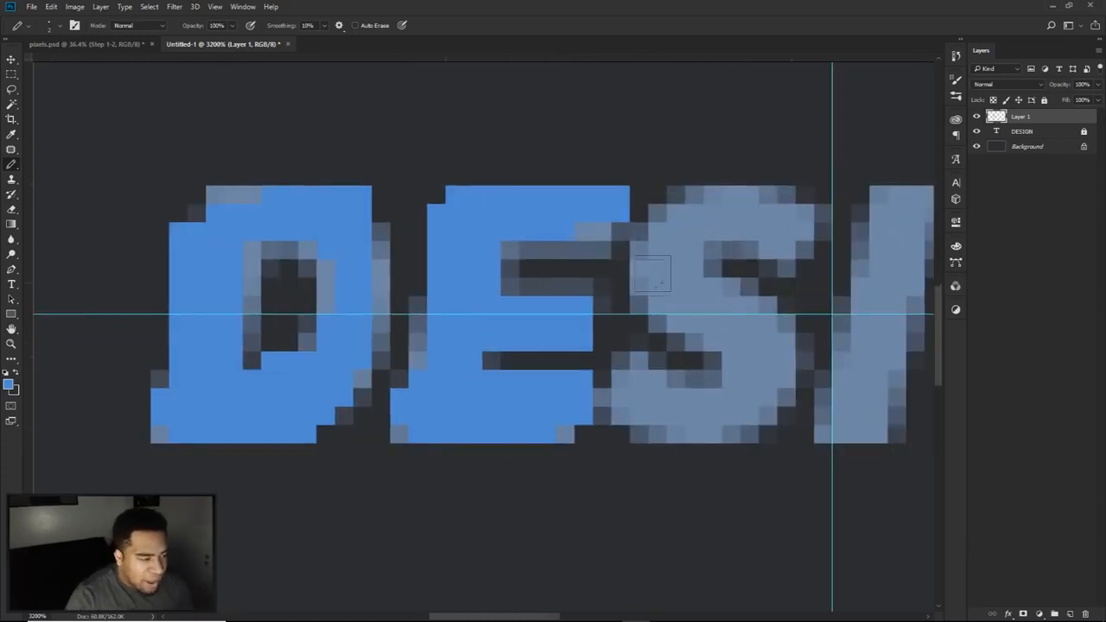
mouse_move(772, 227)
mouse_down()
mouse_move(781, 233)
mouse_move(672, 242)
mouse_move(703, 264)
mouse_move(656, 328)
mouse_move(747, 345)
mouse_move(769, 363)
mouse_move(672, 418)
mouse_move(666, 407)
mouse_move(699, 315)
mouse_move(688, 244)
mouse_move(744, 217)
mouse_move(683, 336)
mouse_up()
scroll(577, 400, right, 3)
drag(814, 351, 691, 251)
mouse_move(767, 190)
mouse_down()
mouse_move(718, 262)
mouse_move(734, 288)
mouse_move(622, 285)
mouse_move(596, 321)
mouse_move(590, 509)
mouse_move(702, 405)
mouse_move(689, 428)
mouse_move(596, 480)
mouse_move(561, 469)
mouse_up()
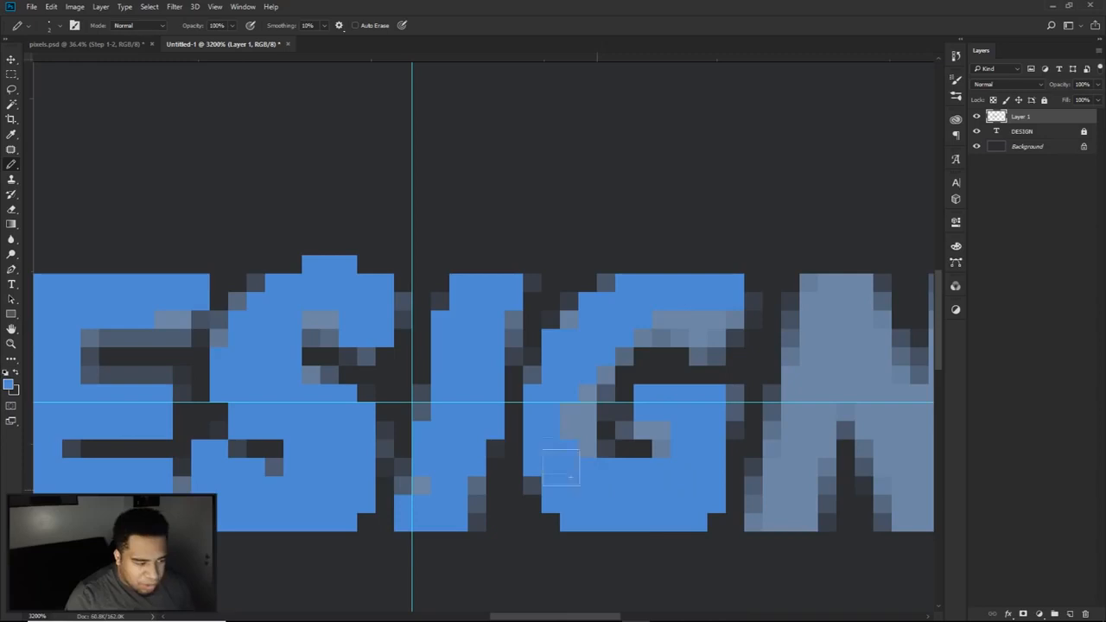
mouse_move(614, 344)
mouse_down()
mouse_move(662, 313)
mouse_move(714, 314)
mouse_move(727, 325)
mouse_move(585, 302)
mouse_up()
mouse_move(583, 477)
mouse_down()
mouse_move(626, 482)
mouse_move(594, 449)
mouse_move(639, 280)
mouse_move(623, 457)
mouse_move(646, 315)
mouse_move(700, 421)
mouse_up()
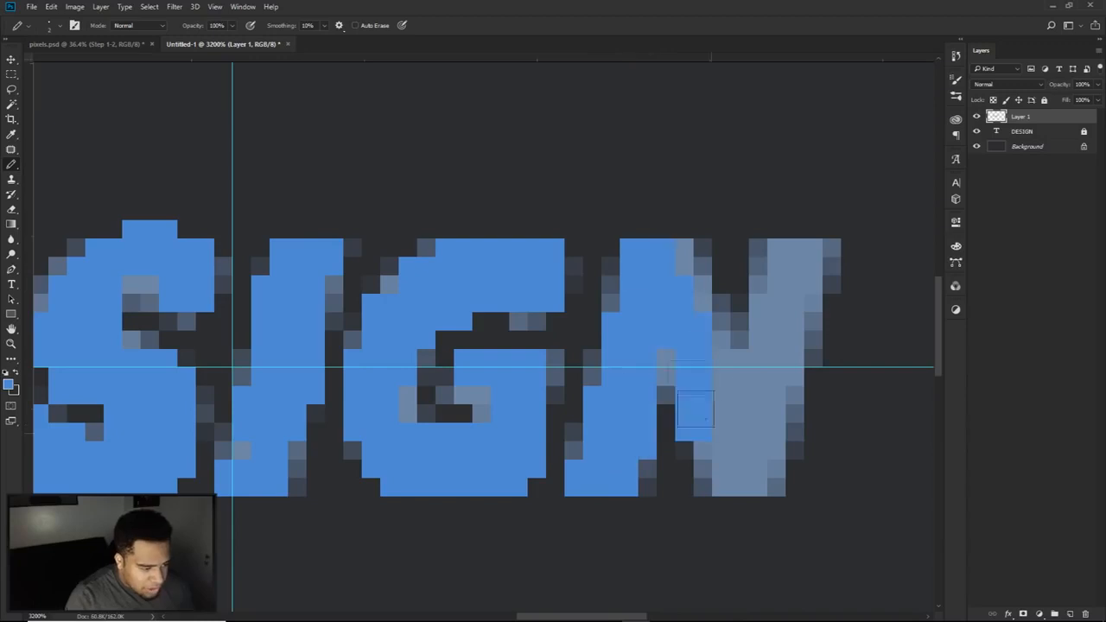
mouse_move(723, 460)
mouse_down()
mouse_move(732, 425)
mouse_move(762, 406)
mouse_move(787, 279)
mouse_move(764, 461)
mouse_move(792, 259)
mouse_up()
- Hide the DESIGN text layer and fill in the stepped upper corner of the traced D with the pencil
alt+scroll(803, 370, down, 4)
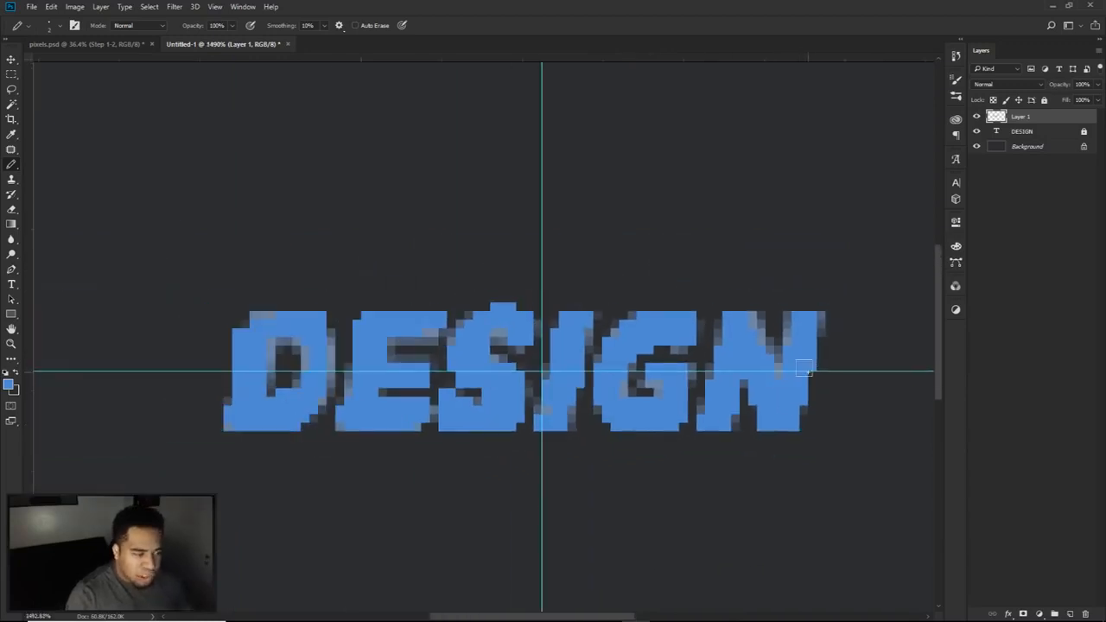
click(976, 131)
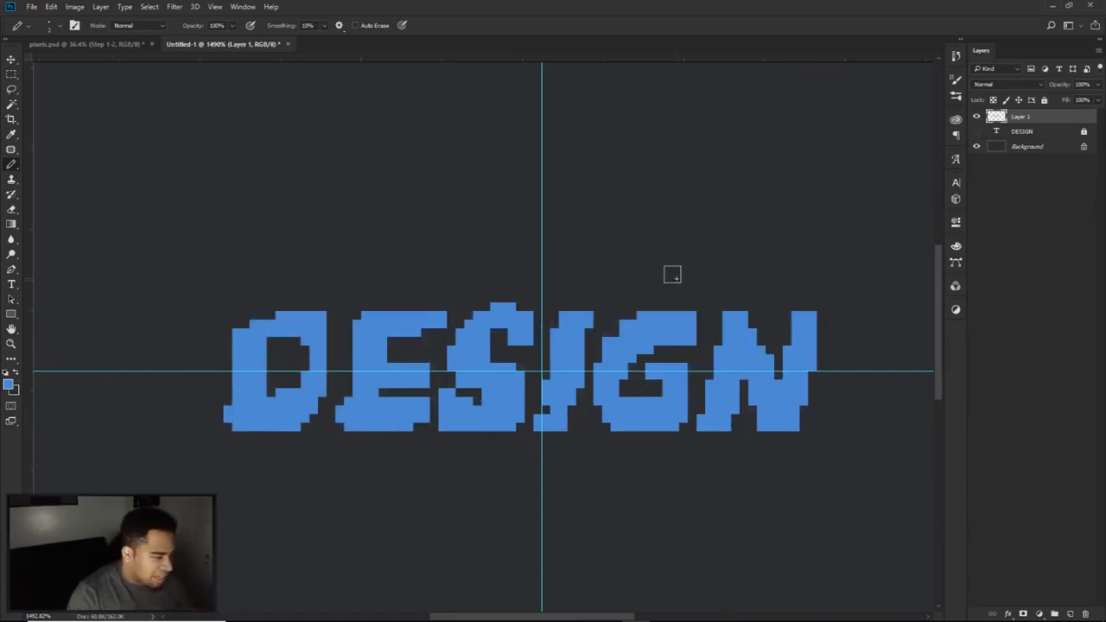
drag(494, 331, 646, 260)
drag(412, 272, 502, 246)
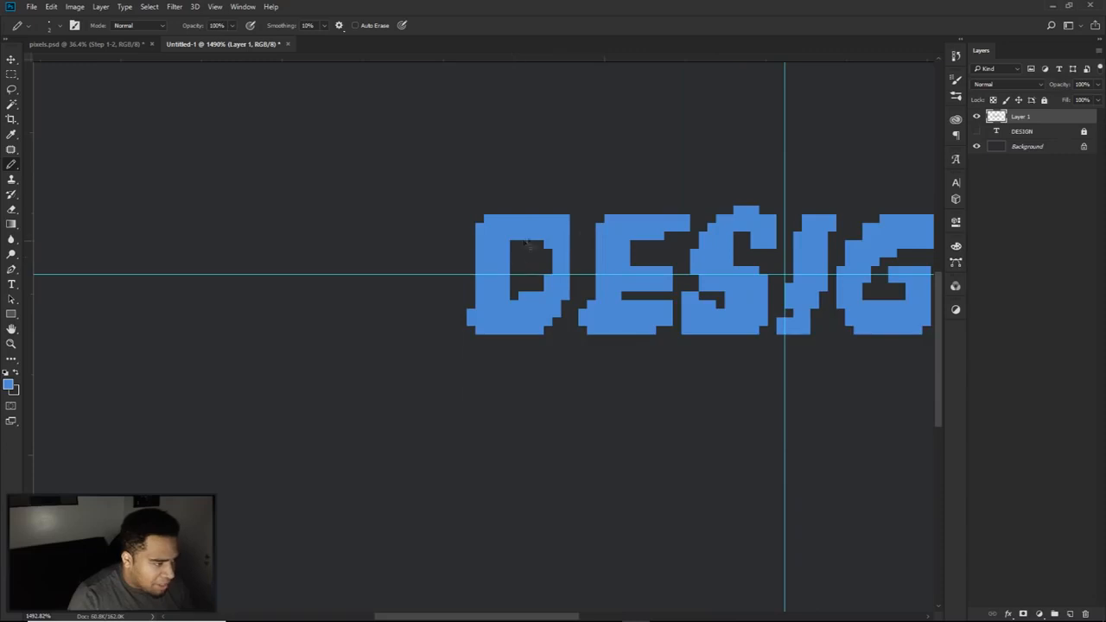
drag(603, 269, 550, 277)
drag(617, 322, 579, 360)
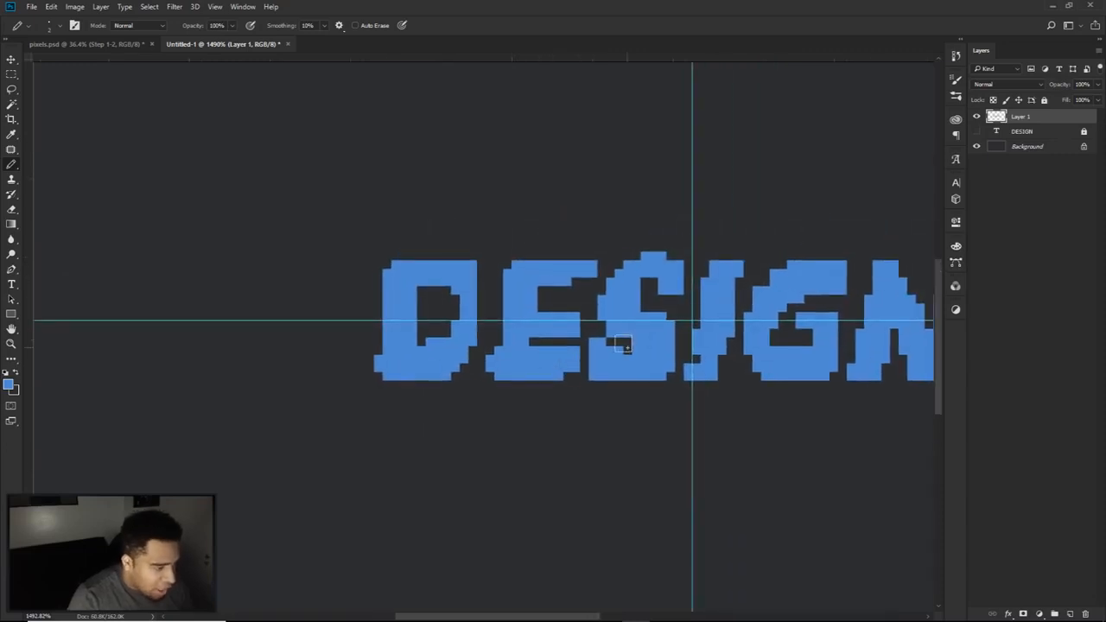
- Widen the top of the traced S and fill the notch in the lower part of the I with the pencil
scroll(640, 333, up, 3)
drag(601, 268, 620, 235)
mouse_move(614, 292)
mouse_down()
mouse_move(585, 273)
mouse_move(637, 287)
mouse_up()
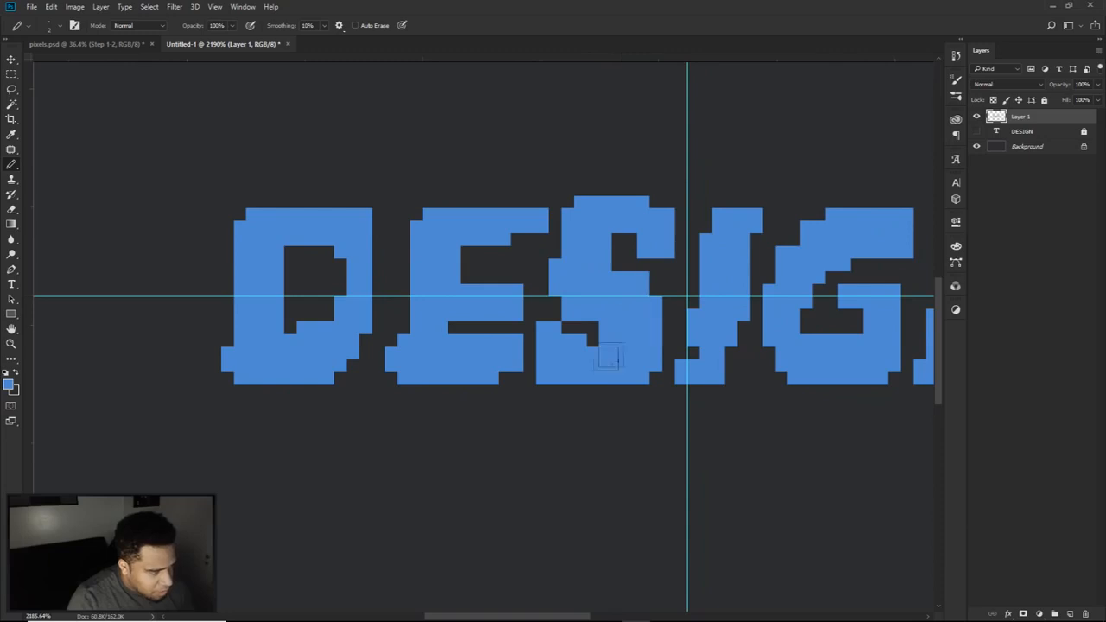
scroll(638, 323, up, 2)
scroll(638, 322, right, 3)
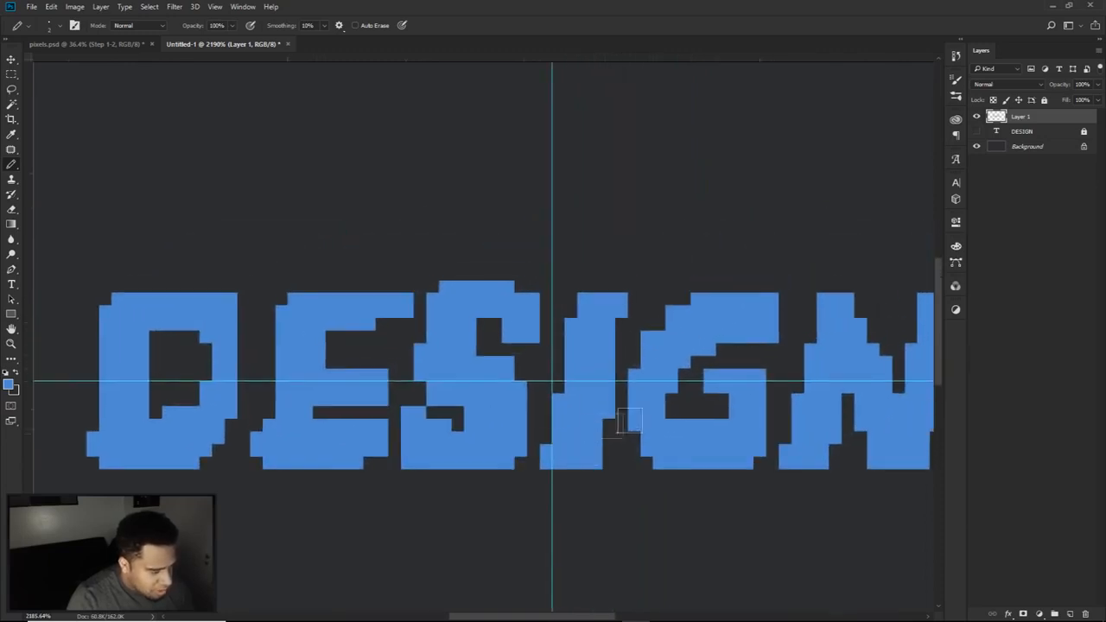
drag(658, 420, 583, 419)
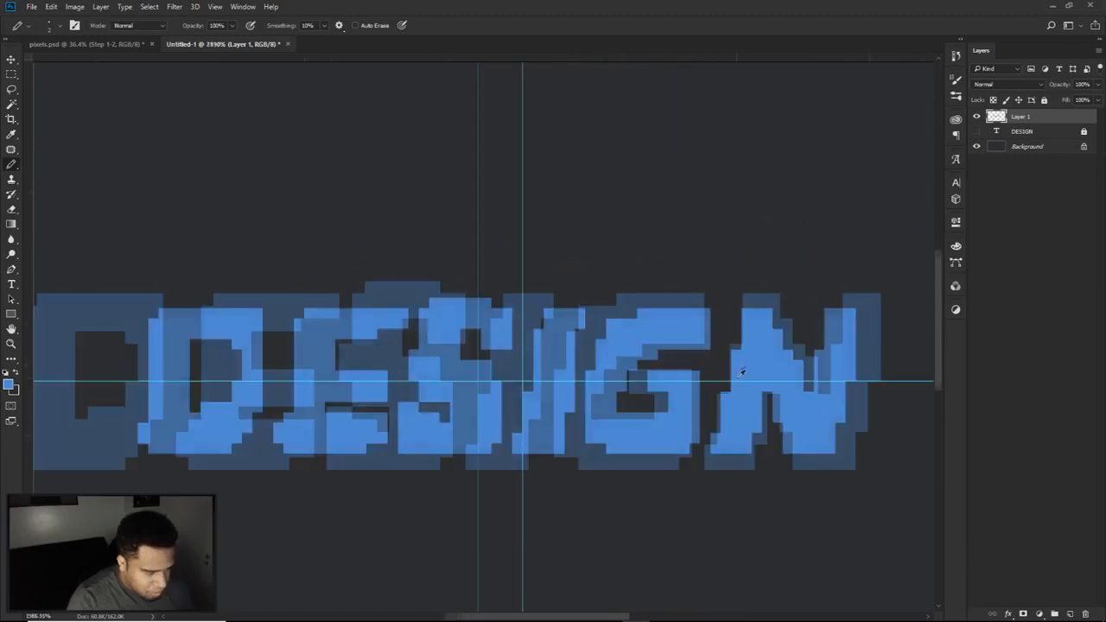
scroll(736, 372, down, 3)
scroll(736, 371, down, 1)
scroll(578, 326, up, 3)
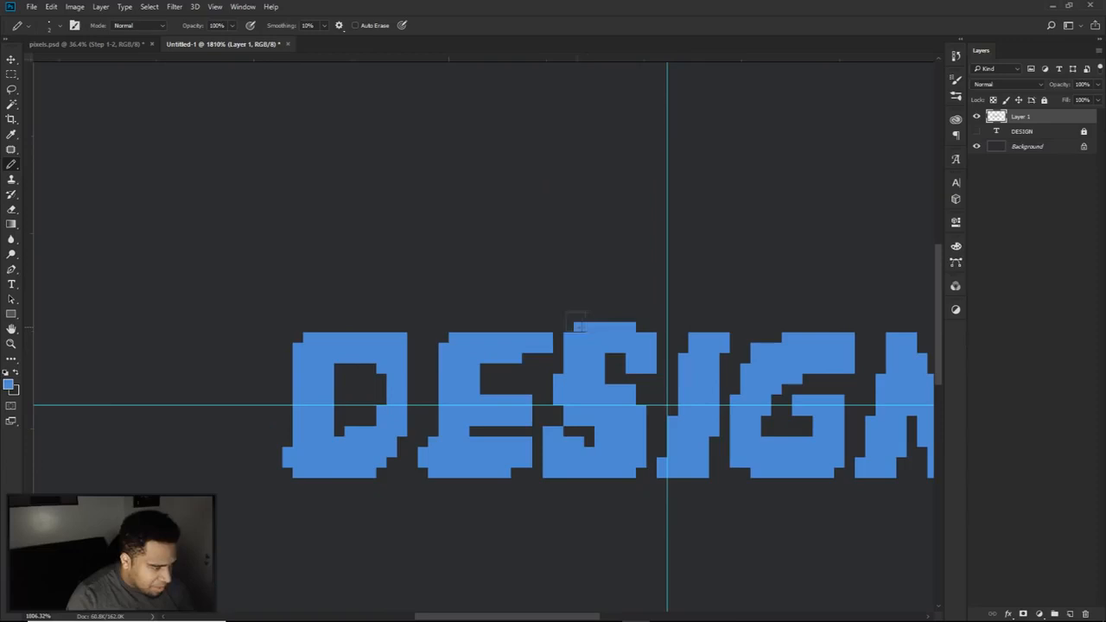
- Switch to the eraser, try its Brush mode on the raised top row of the S, and set its mode to Pencil
key(e)
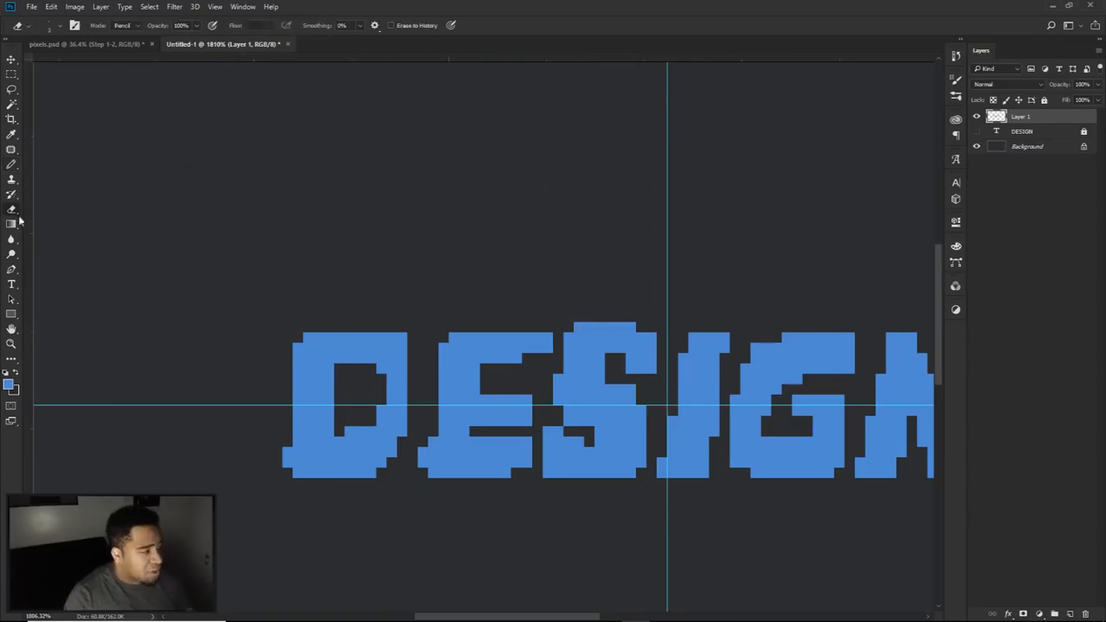
right_click(11, 210)
click(49, 214)
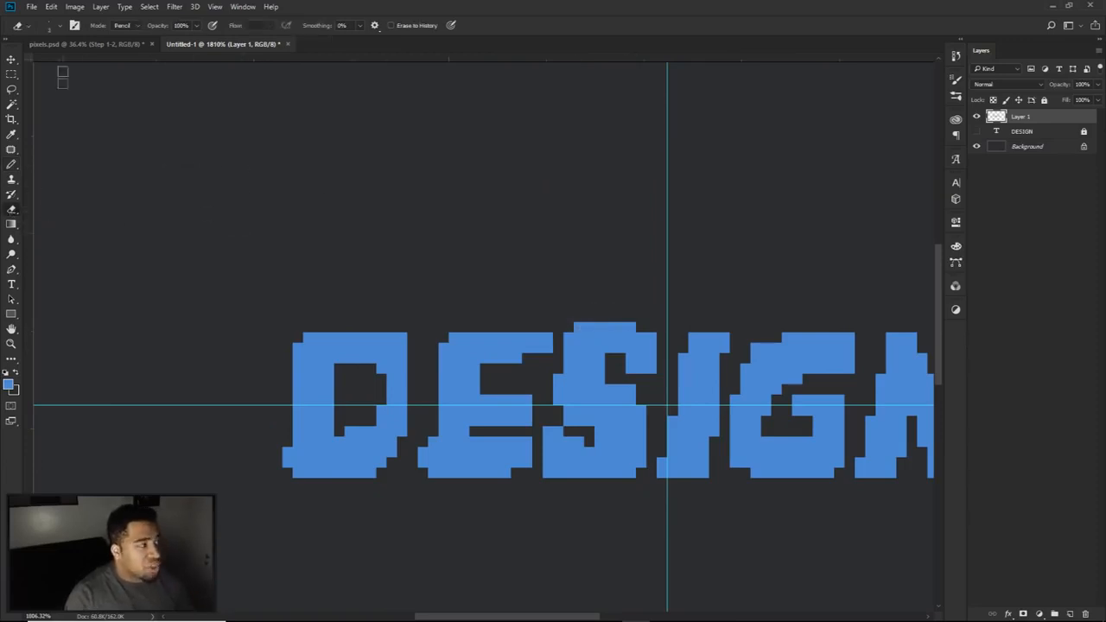
click(121, 25)
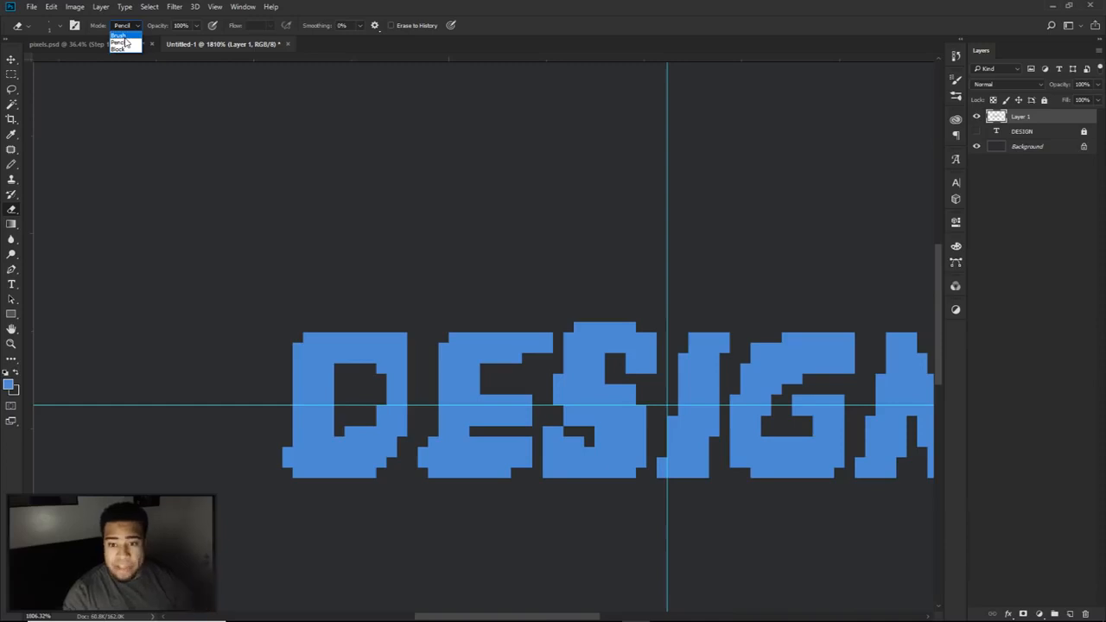
click(119, 36)
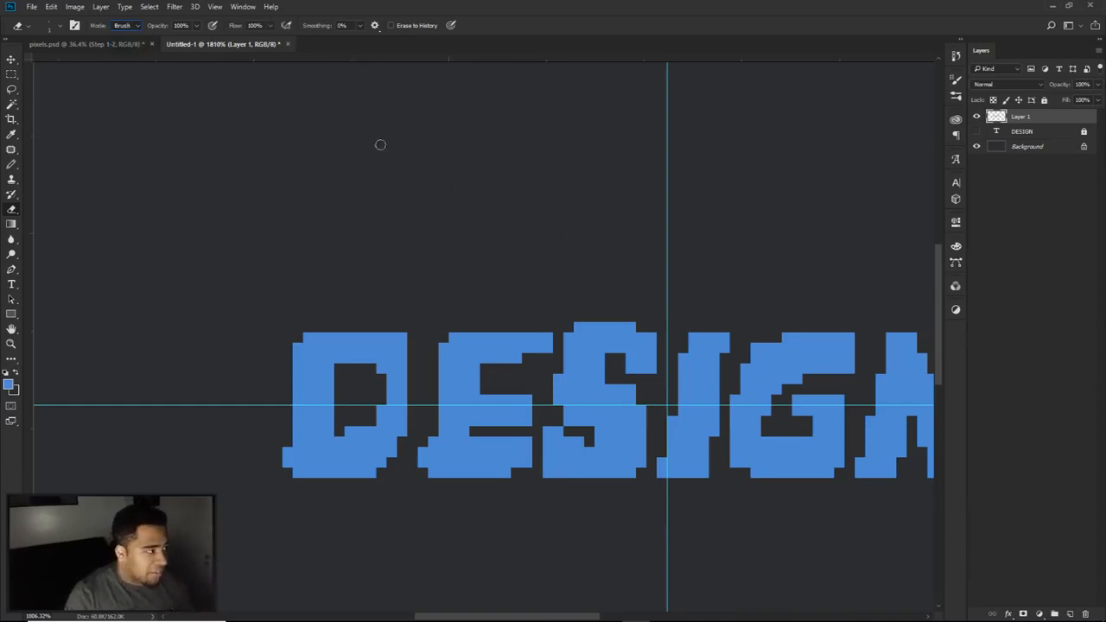
mouse_move(571, 318)
mouse_down()
mouse_move(630, 326)
mouse_move(602, 327)
mouse_up()
click(122, 27)
click(125, 36)
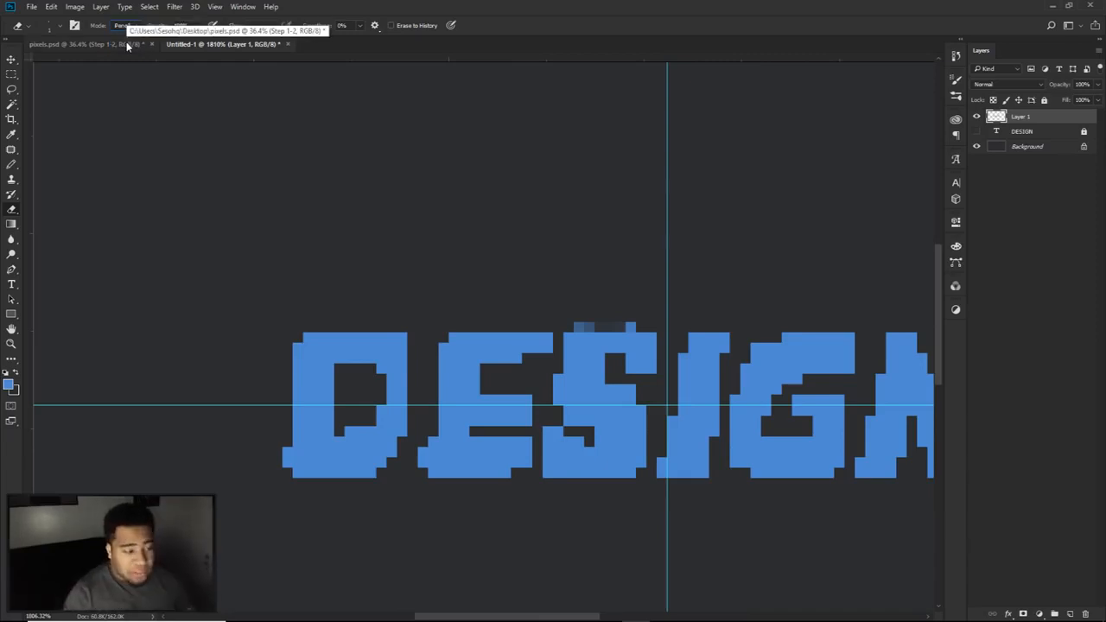
- Erase the raised top row of the S and the single pixel at its upper outer corner
alt+right_click(640, 300)
mouse_move(635, 301)
mouse_down()
mouse_move(555, 314)
mouse_move(636, 316)
mouse_move(563, 316)
mouse_up()
scroll(680, 372, up, 2)
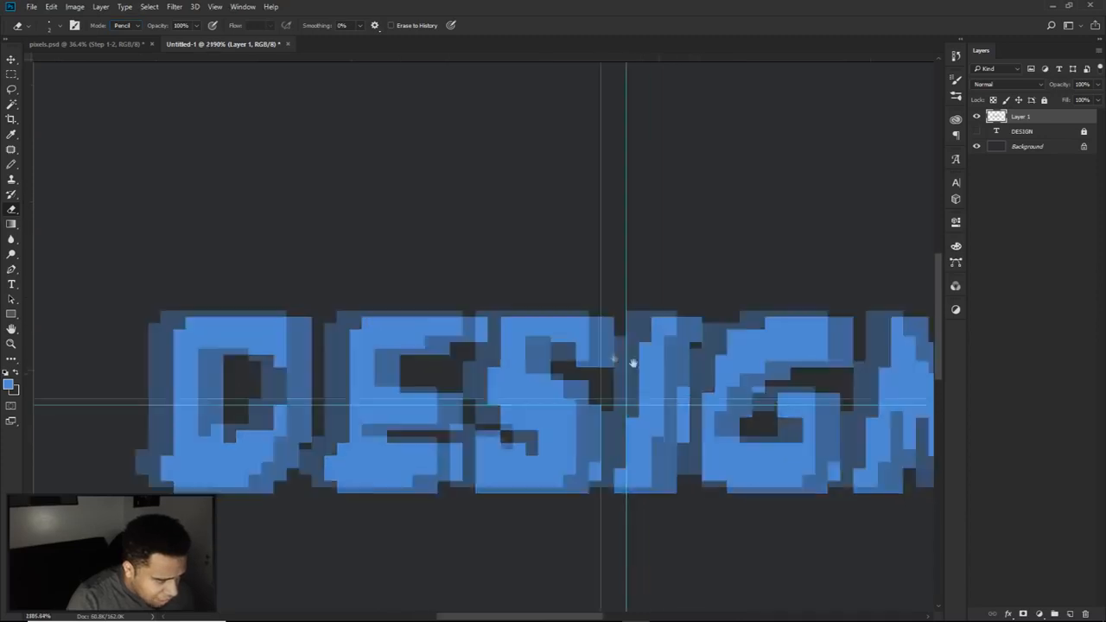
alt+right_click(554, 306)
drag(562, 308, 565, 306)
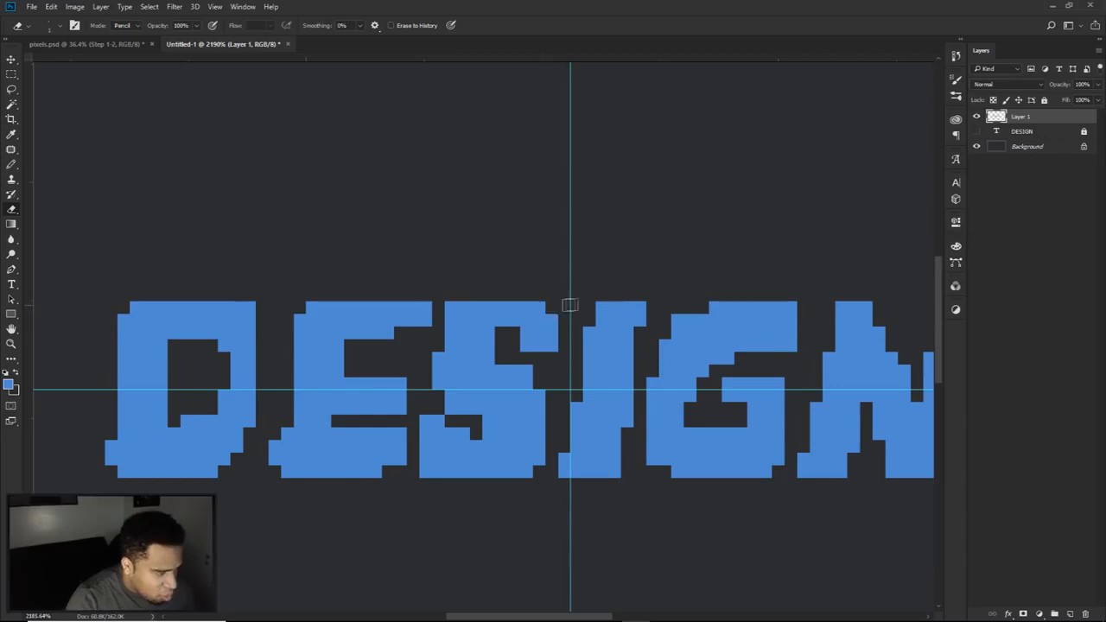
- Reshape the lower inner notch of the S by erasing pixels and refilling its step with the pencil
click(438, 421)
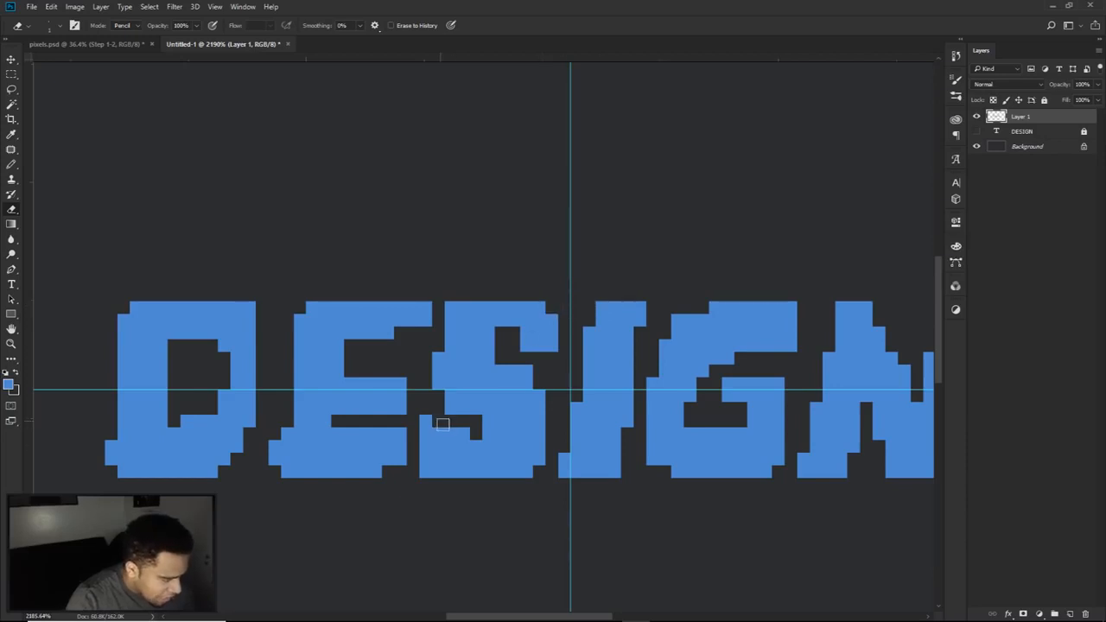
mouse_move(453, 430)
mouse_down()
mouse_move(463, 432)
mouse_move(445, 430)
mouse_up()
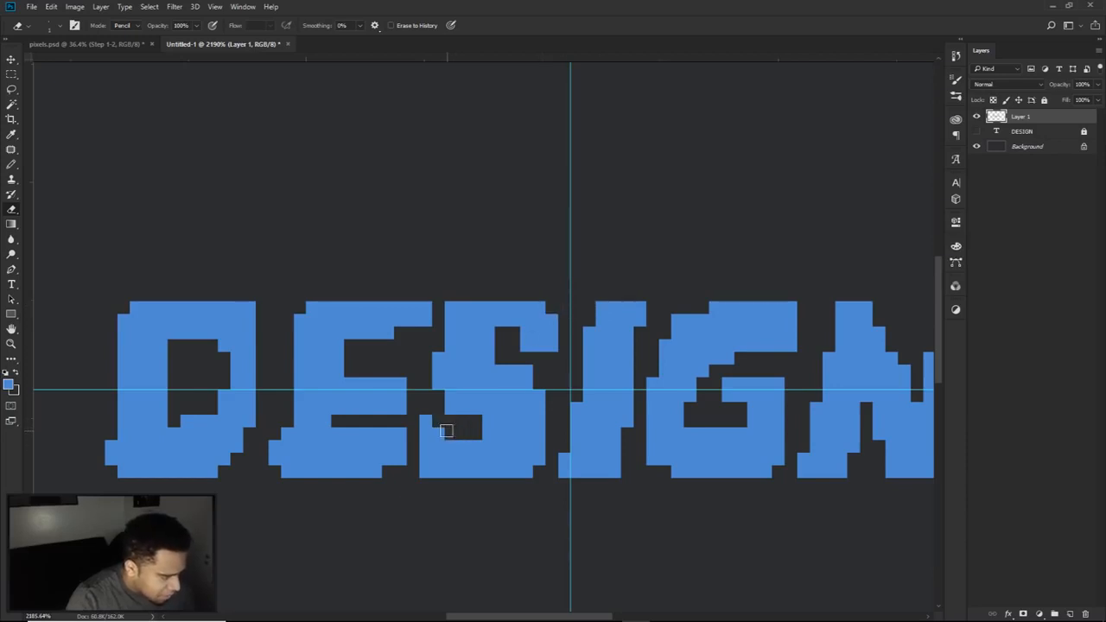
key(b)
click(437, 432)
click(451, 427)
key(e)
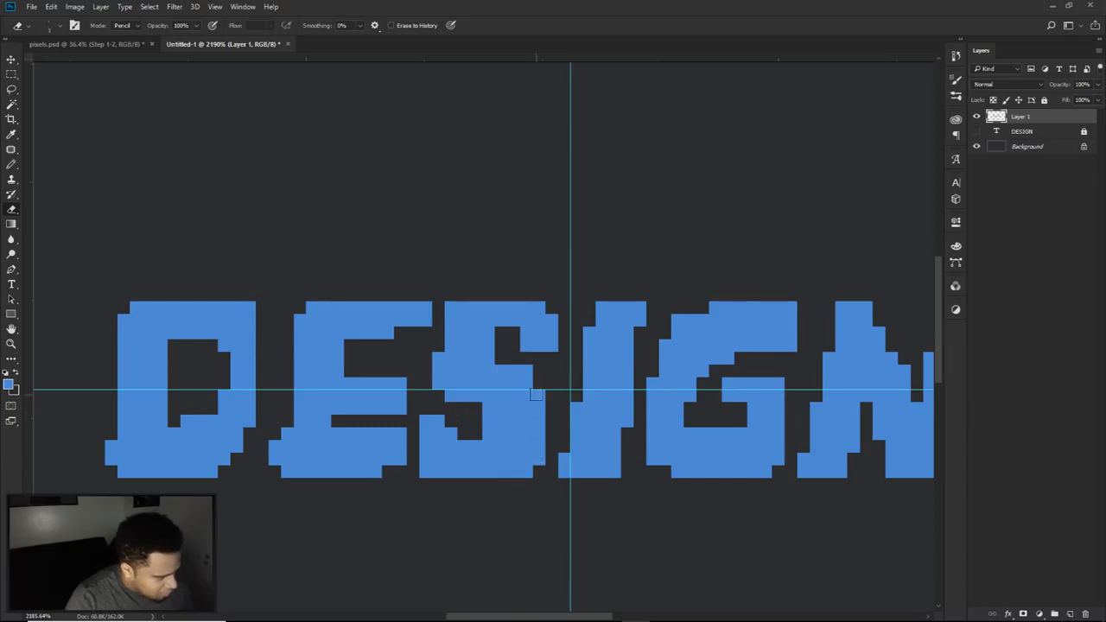
- Erase the pixels protruding from the lower outer foot of the I
drag(563, 478, 479, 465)
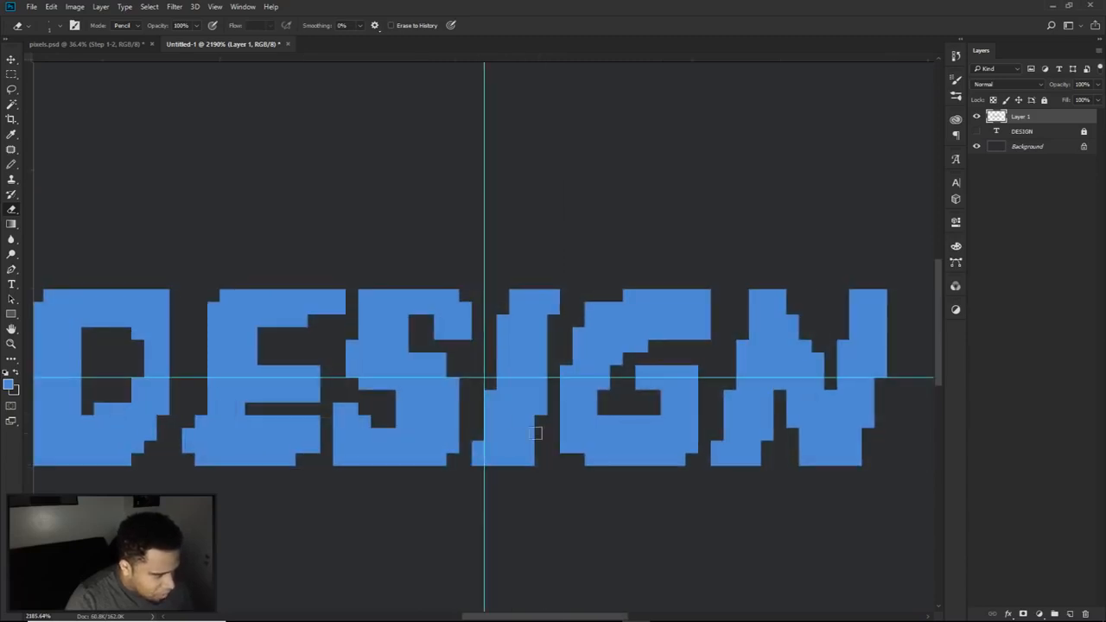
mouse_move(539, 425)
mouse_down()
mouse_move(562, 303)
mouse_move(581, 321)
mouse_up()
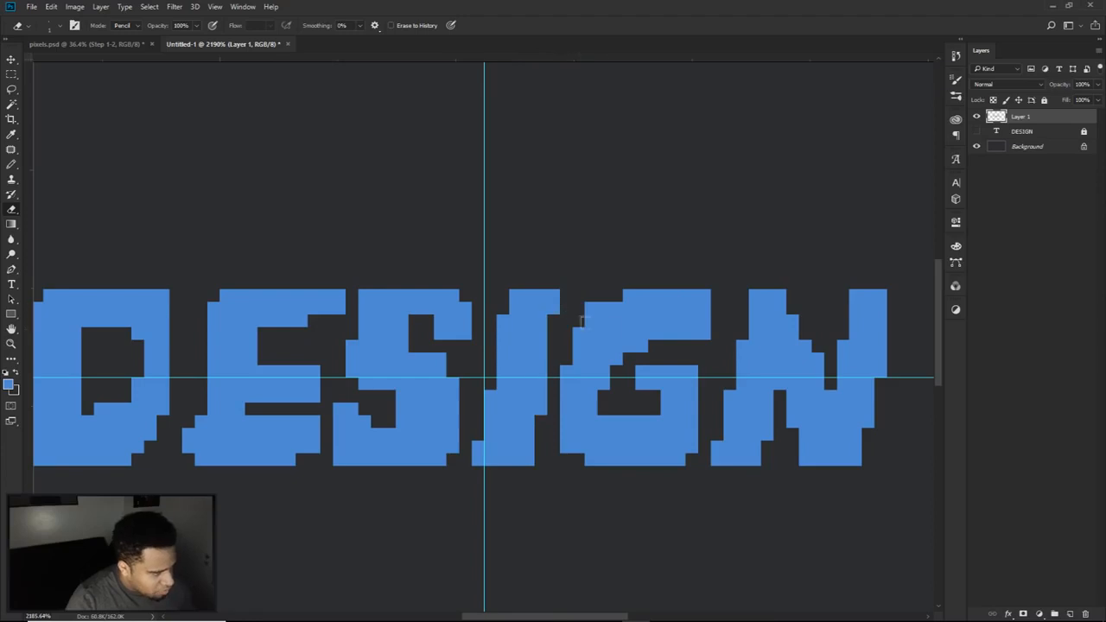
mouse_move(489, 434)
mouse_down()
mouse_move(476, 487)
mouse_move(473, 445)
mouse_up()
key(ctrl+z)
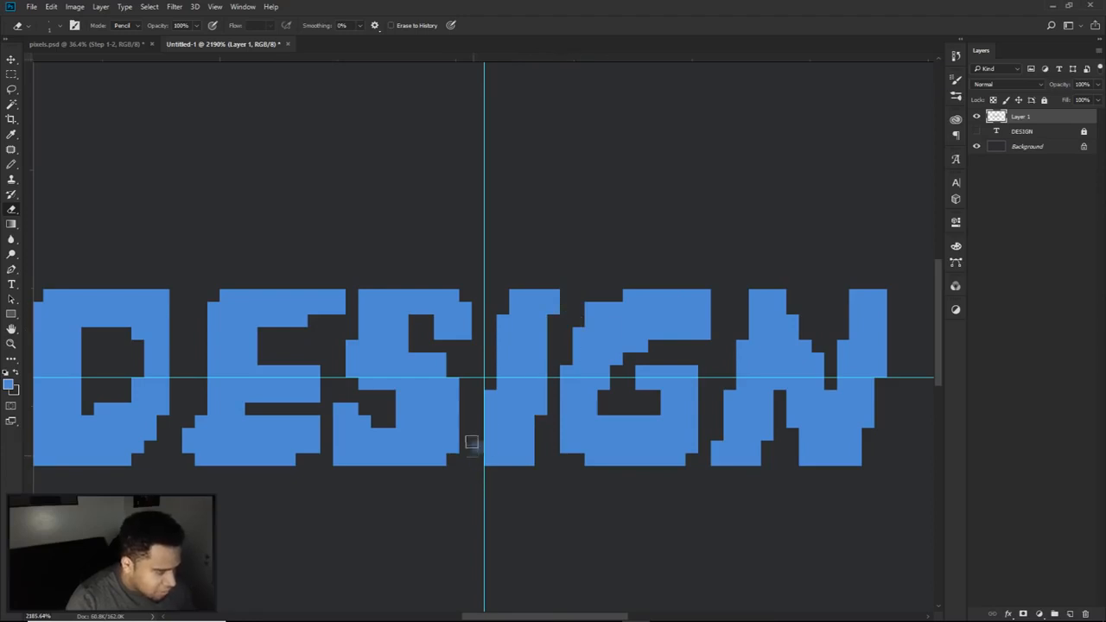
- Erase the stepped pixels inside the G's opening and the protruding foot pixels of the N and D
drag(539, 439, 510, 431)
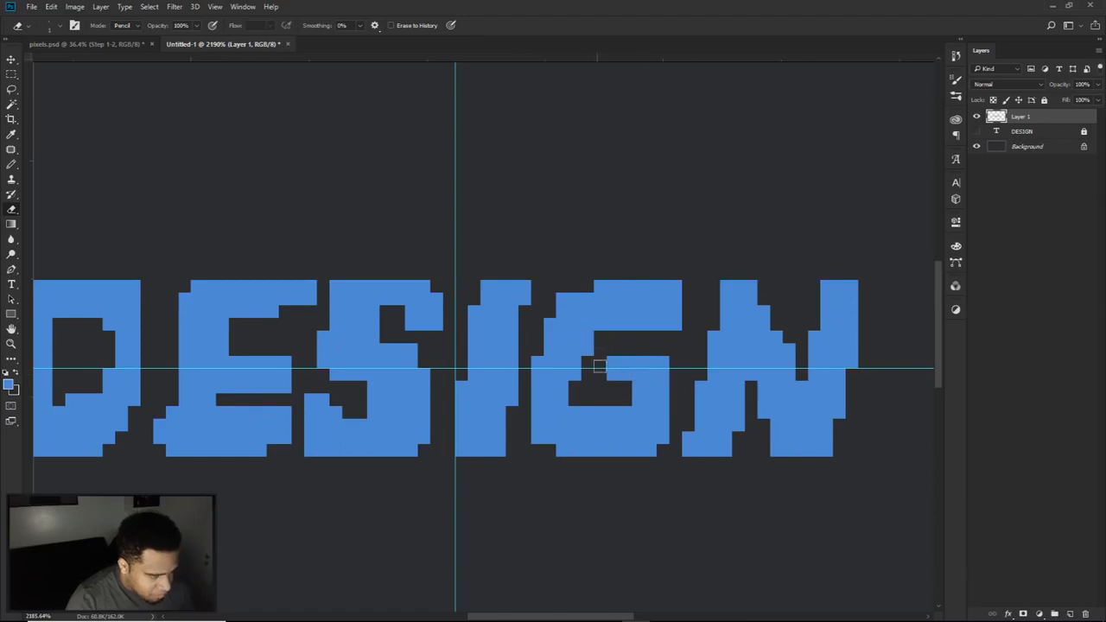
mouse_move(690, 433)
mouse_down()
mouse_move(647, 435)
mouse_move(646, 466)
mouse_up()
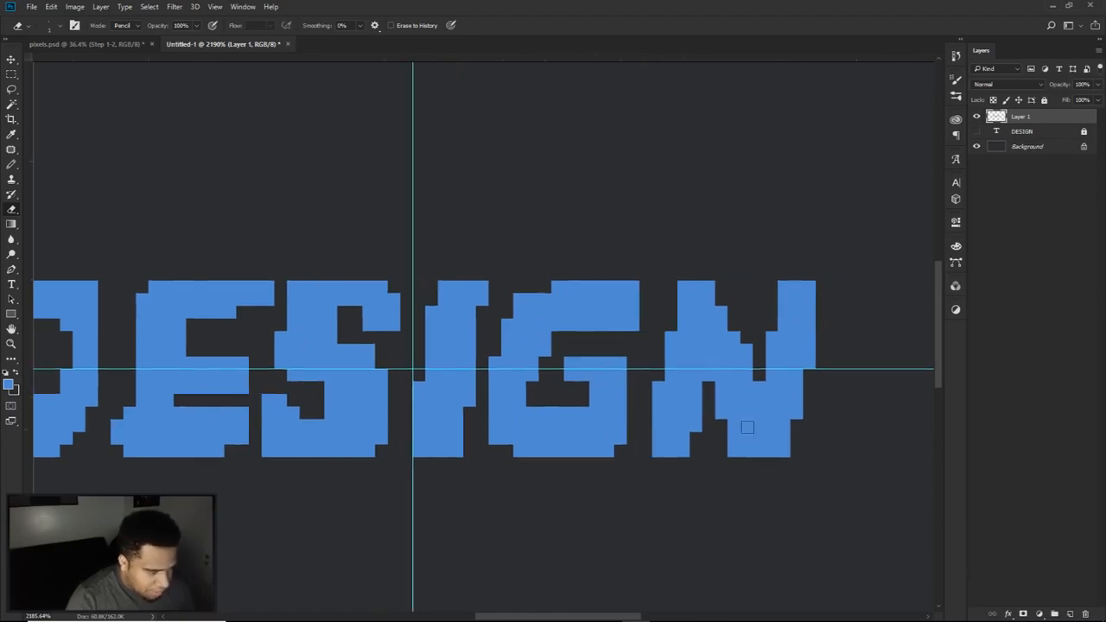
scroll(794, 359, down, 5)
scroll(794, 358, down, 1)
drag(423, 383, 487, 366)
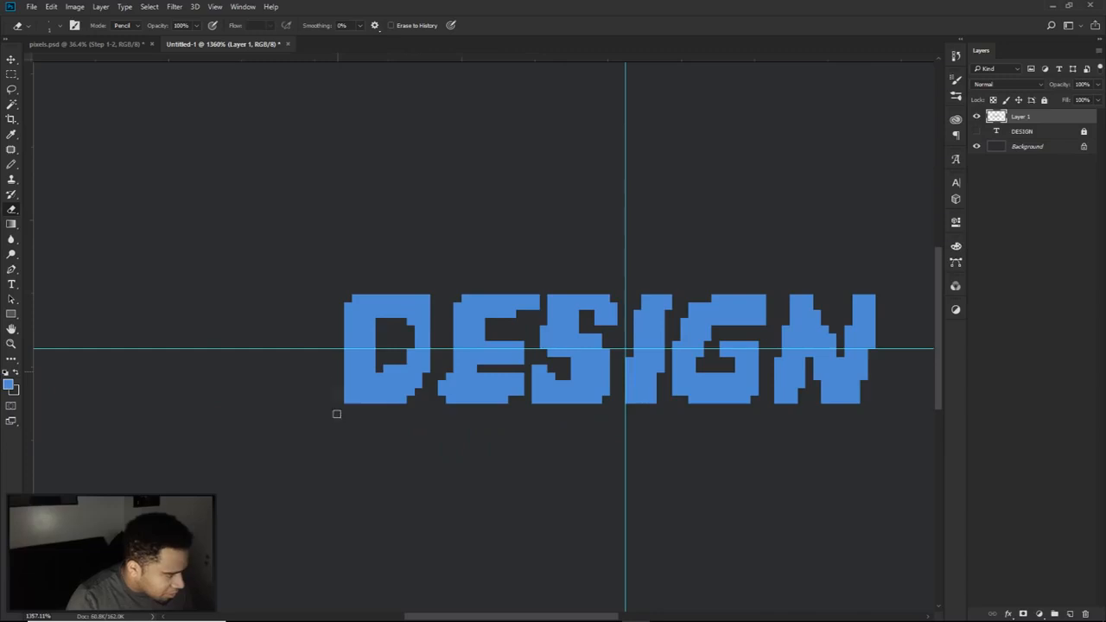
- Try to square off the lower outer corner of the D with the pencil
key(b)
drag(407, 395, 422, 387)
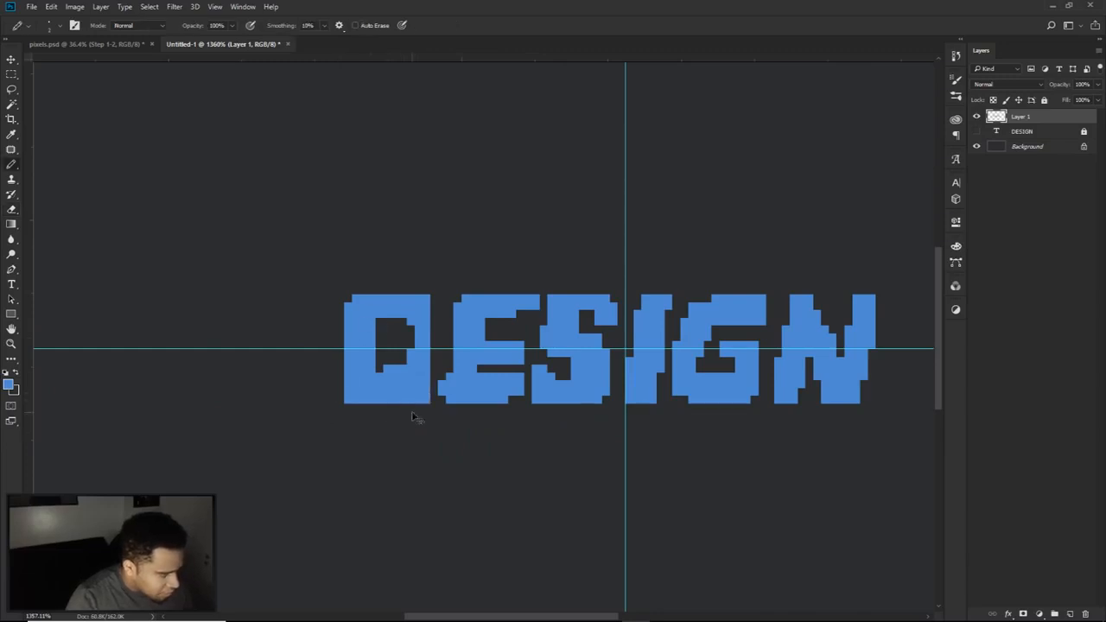
scroll(458, 440, down, 1)
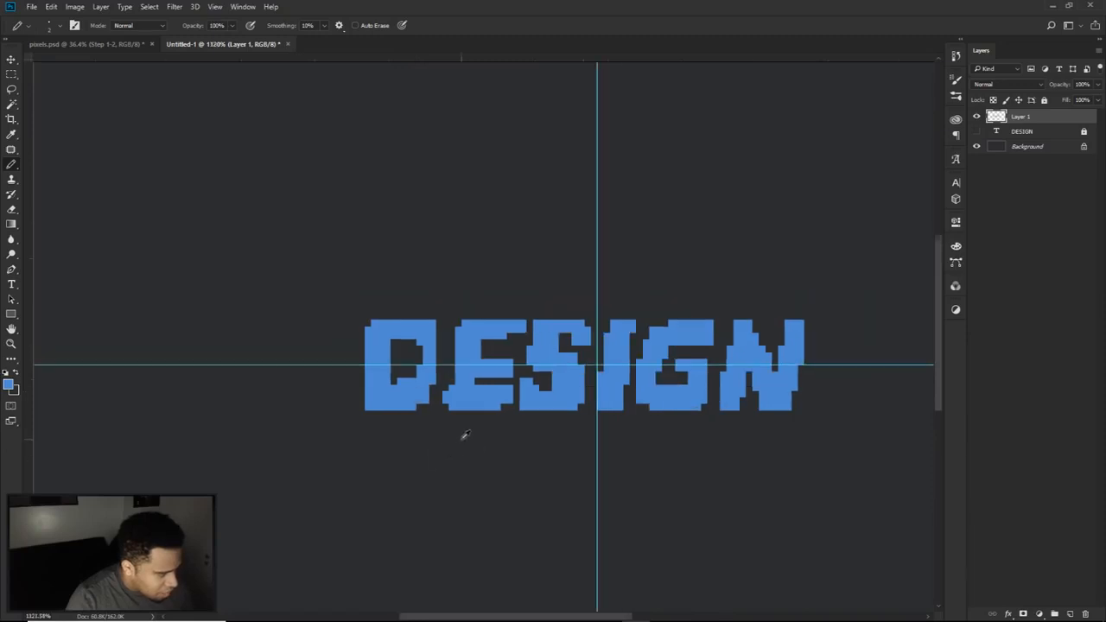
drag(483, 447, 486, 402)
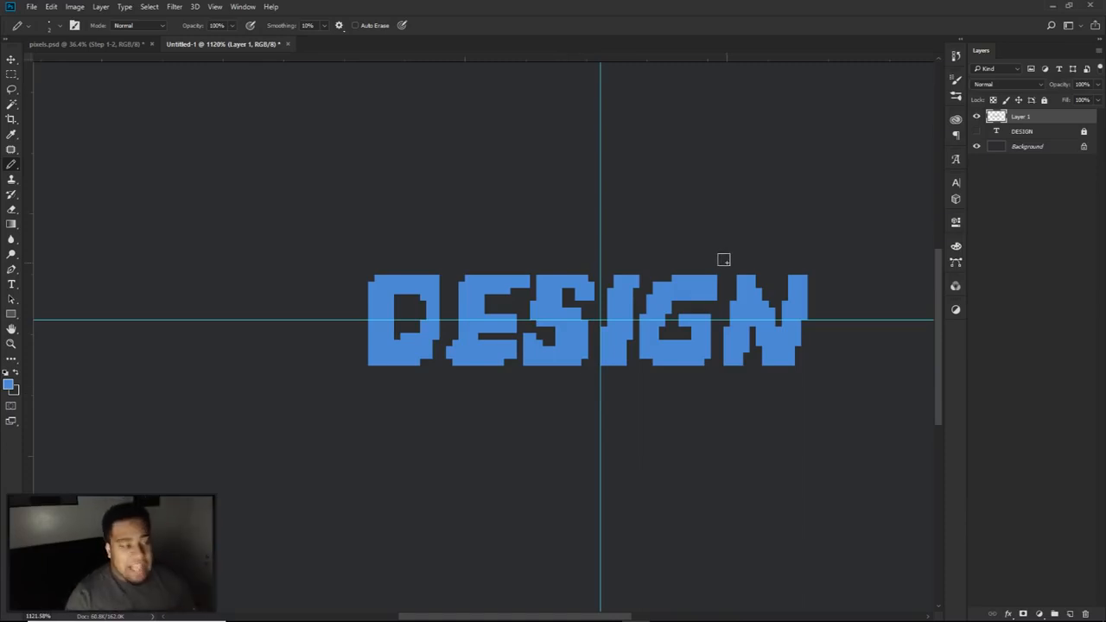
- Hide the guides, hide the pixel lettering on Layer 1, and show the DESIGN text layer
scroll(489, 311, up, 3)
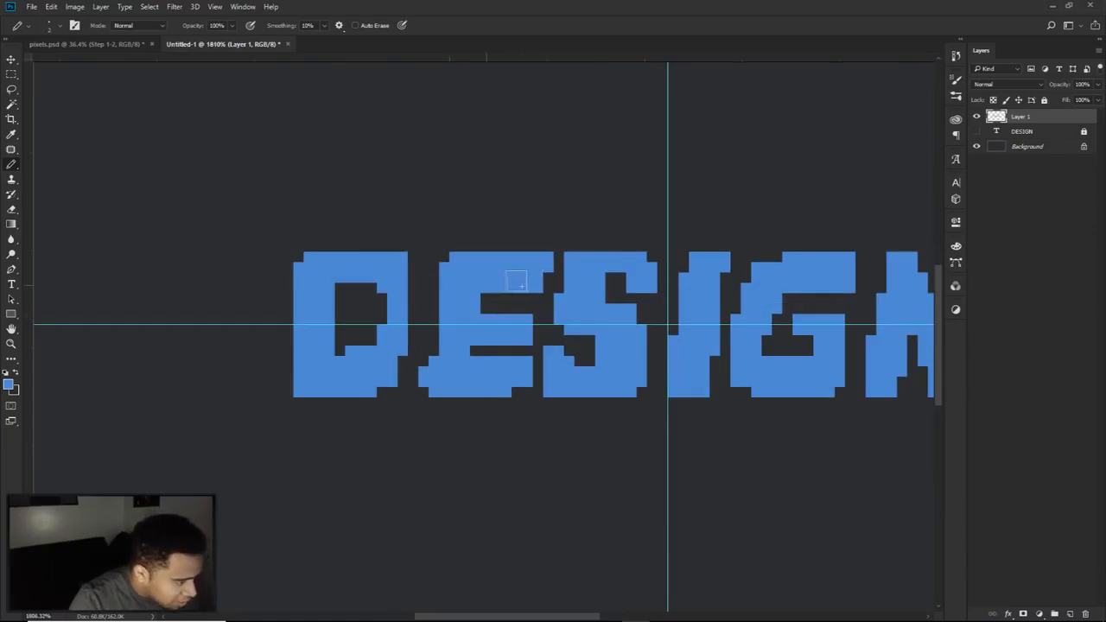
scroll(596, 370, down, 3)
drag(596, 369, 575, 361)
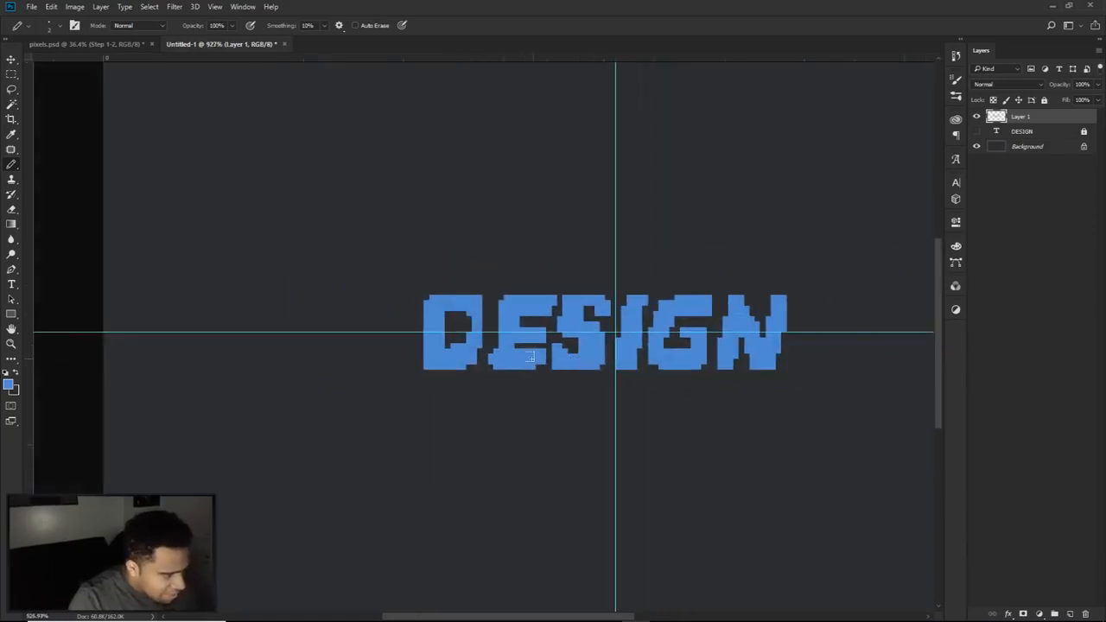
key(v)
key(ctrl+semicolon)
key(ctrl+0)
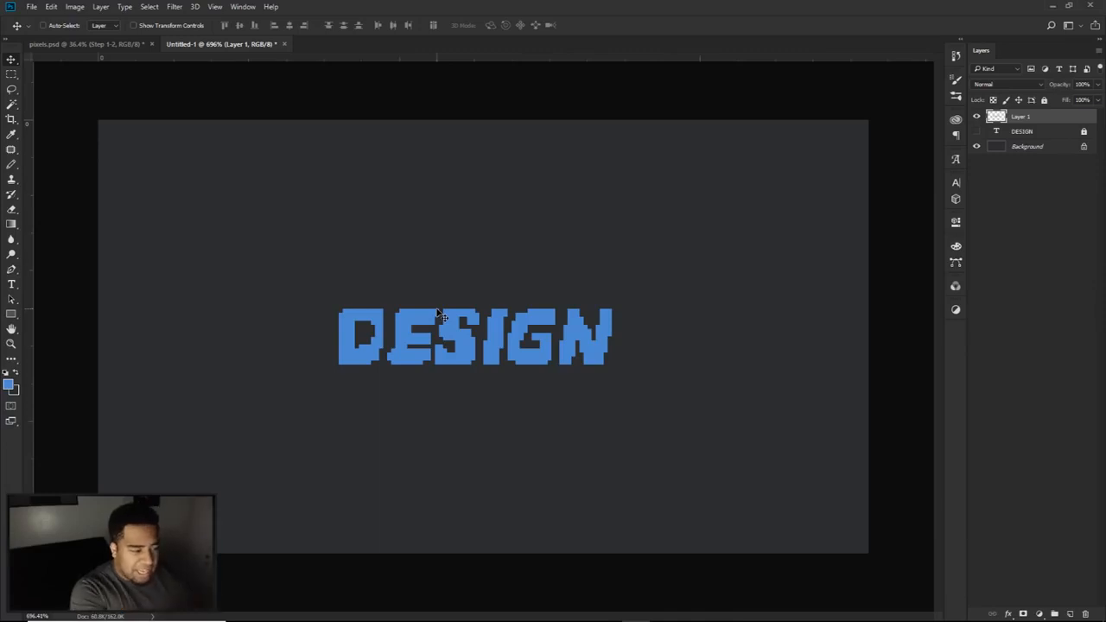
click(977, 117)
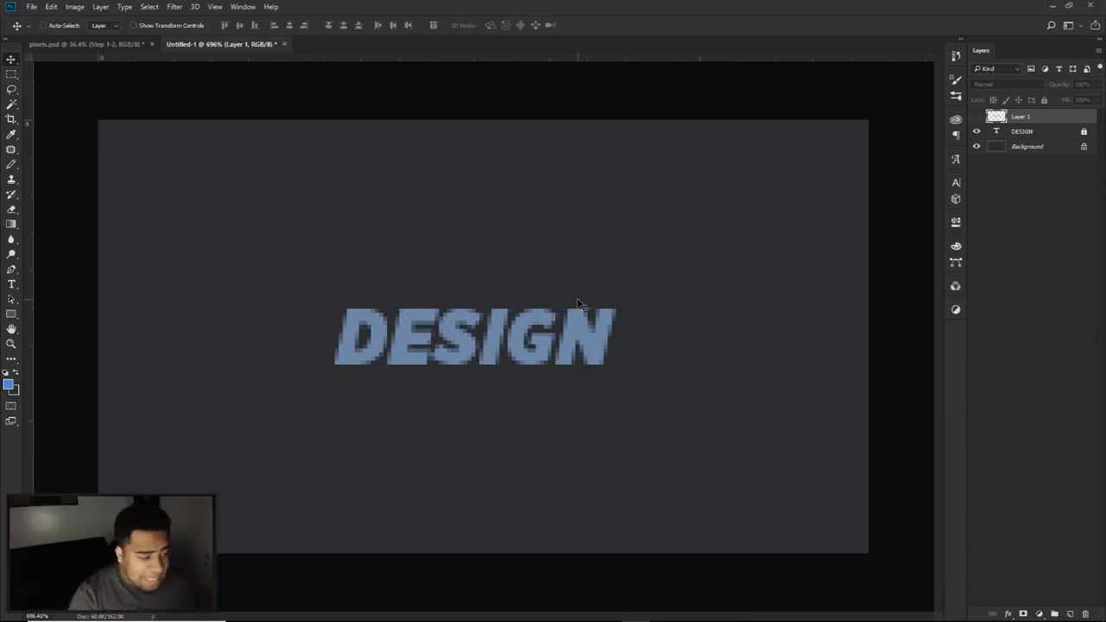
key(ctrl+plus)
key(ctrl+plus)
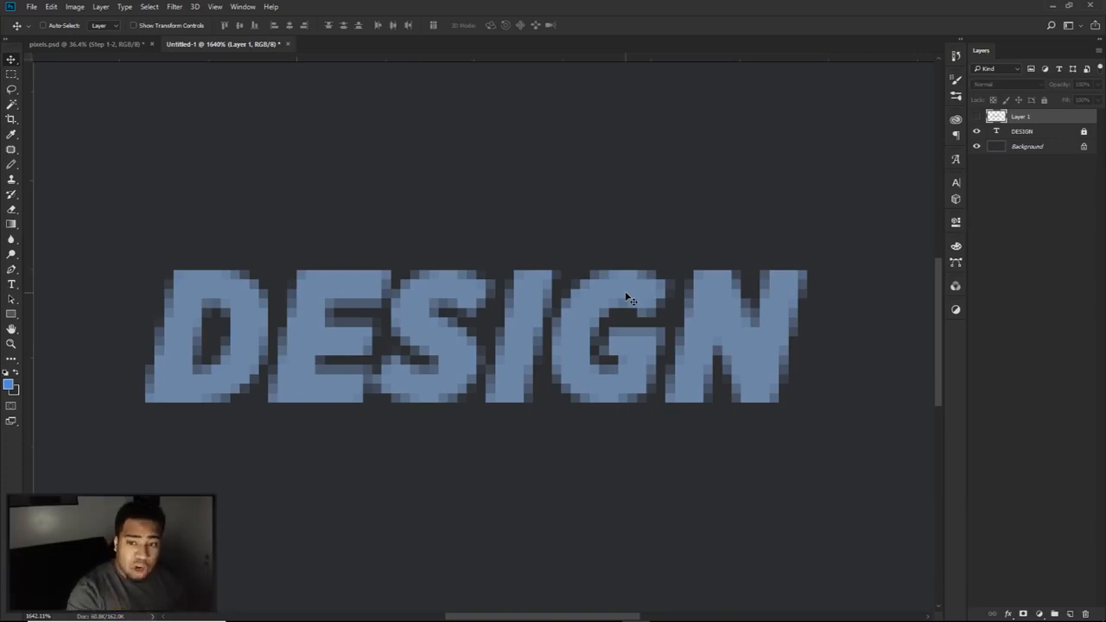
- In pixels.psd, duplicate the Step 1-2 group and merge the copy into a single layer
click(117, 44)
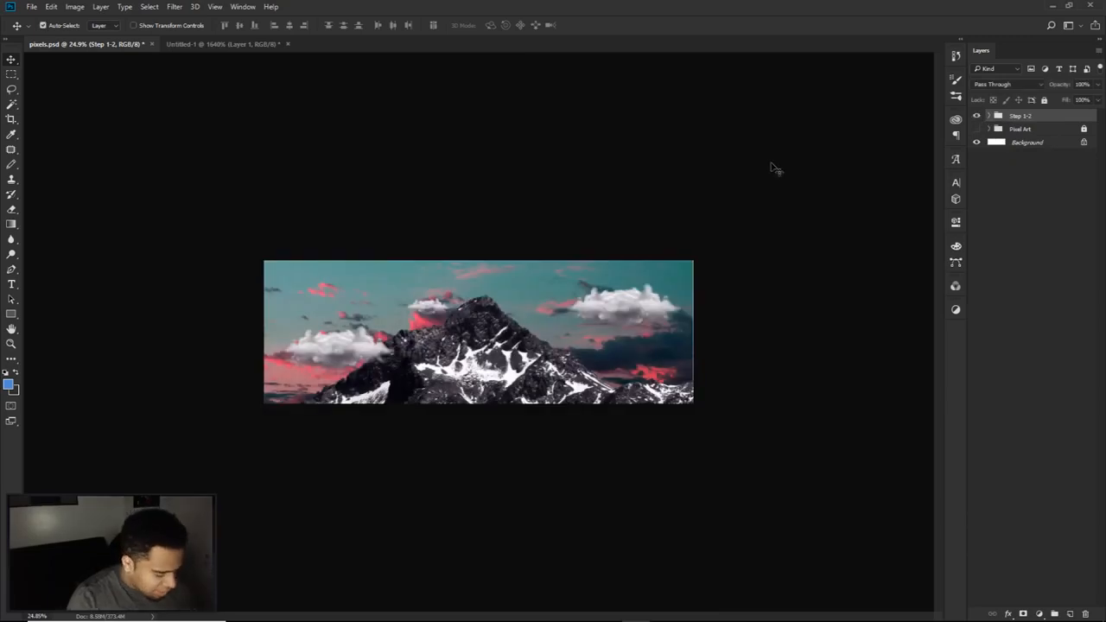
key(ctrl+j)
key(ctrl+e)
key(ctrl+0)
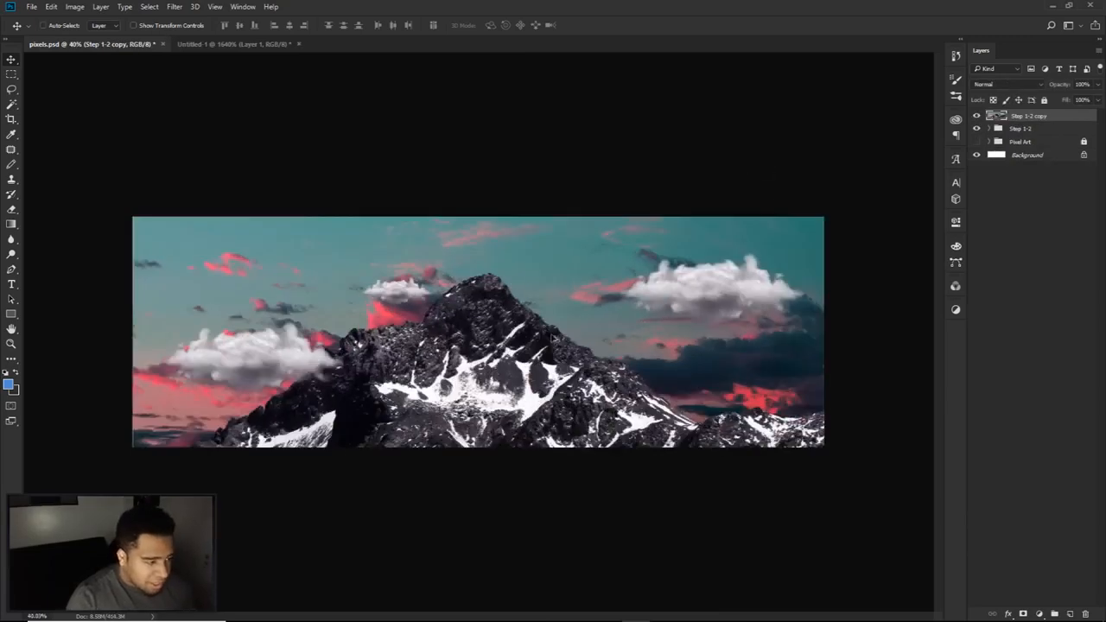
scroll(537, 344, down, 1)
scroll(536, 344, up, 1)
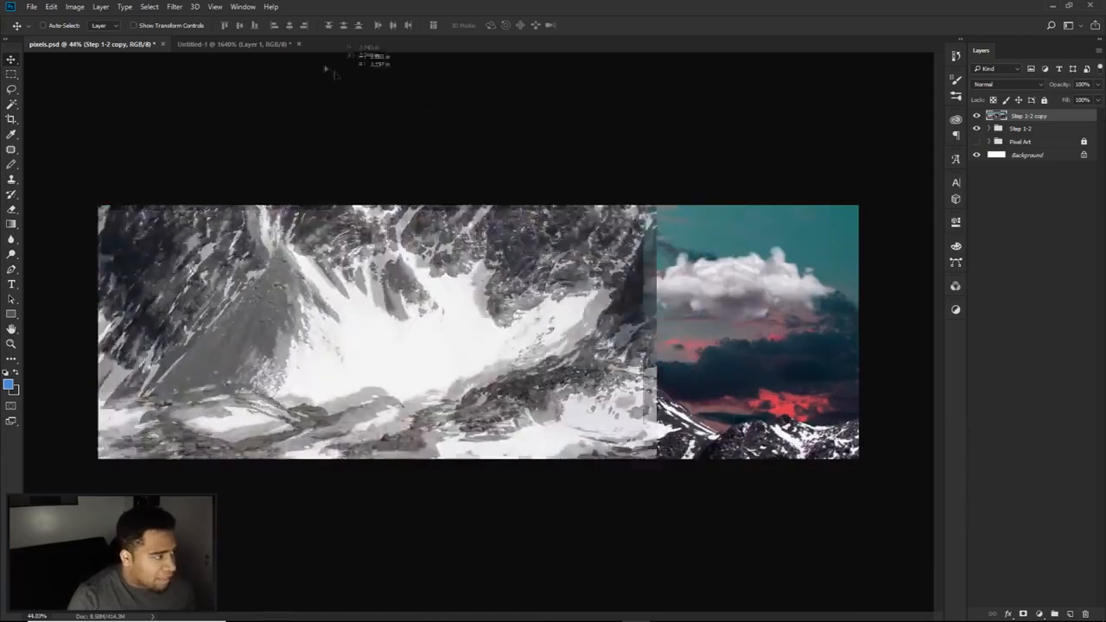
- Scale down the merged Step 1-2 copy in pixels.psd
key(ctrl+Tab)
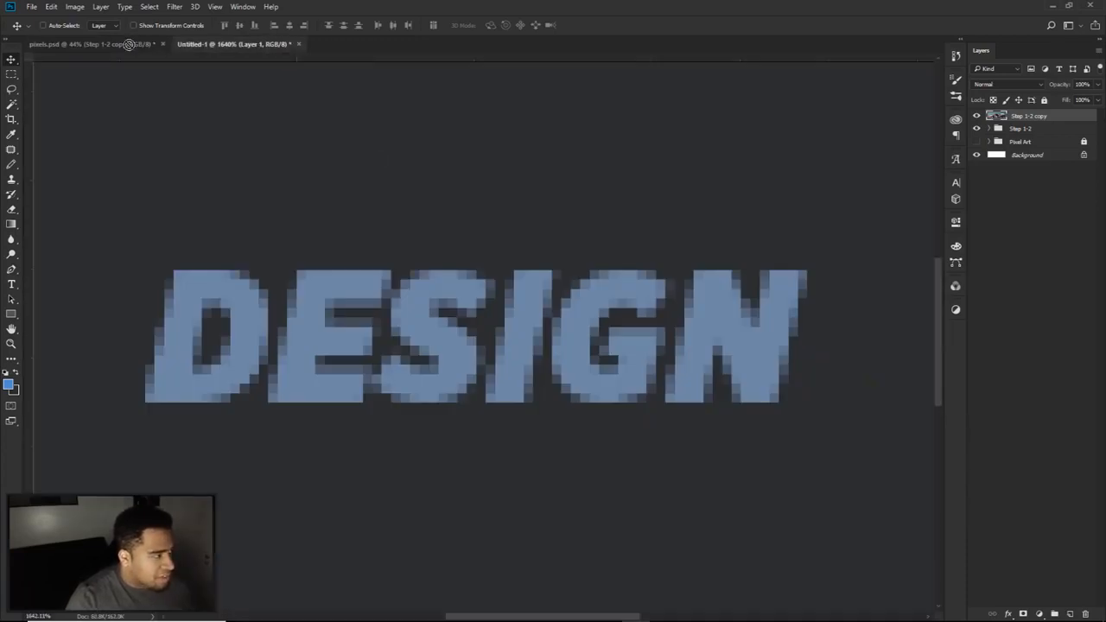
click(130, 43)
scroll(497, 312, down, 2)
key(ctrl+t)
drag(701, 146, 396, 347)
key(Escape)
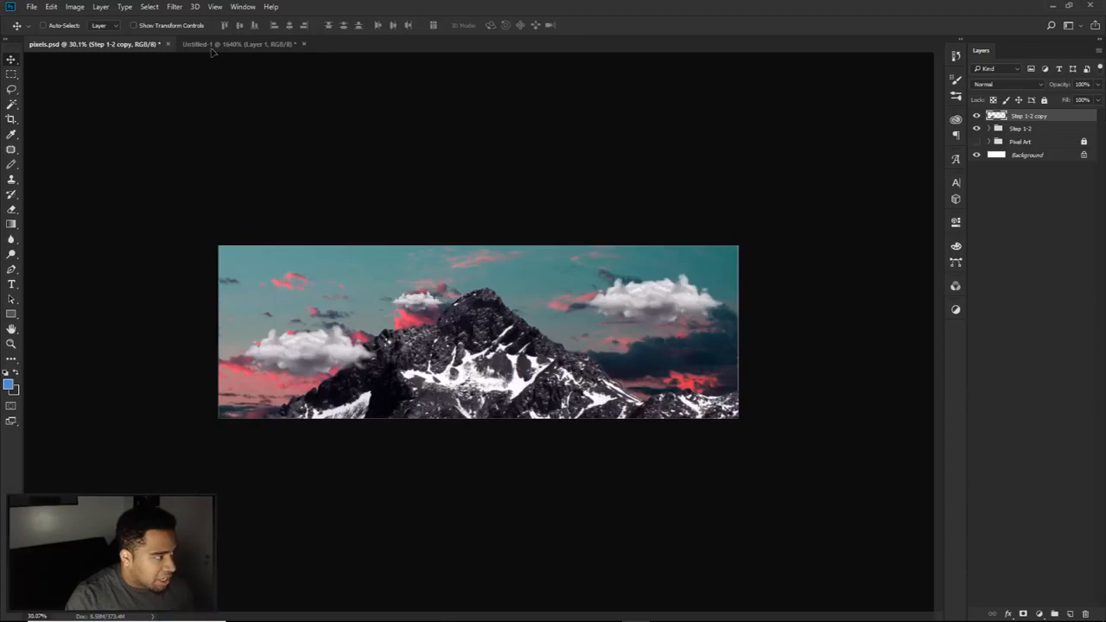
- Bring the Step 1-2 copy into the Untitled-1 document and order it below the DESIGN text layer
click(242, 44)
key(ctrl+v)
scroll(488, 321, down, 5)
key(ctrl+bracketleft)
key(ctrl+bracketleft)
- Scale the mountain image down proportionally and position it so the mountain and sky fill the canvas
key(ctrl+t)
scroll(768, 323, down, 5)
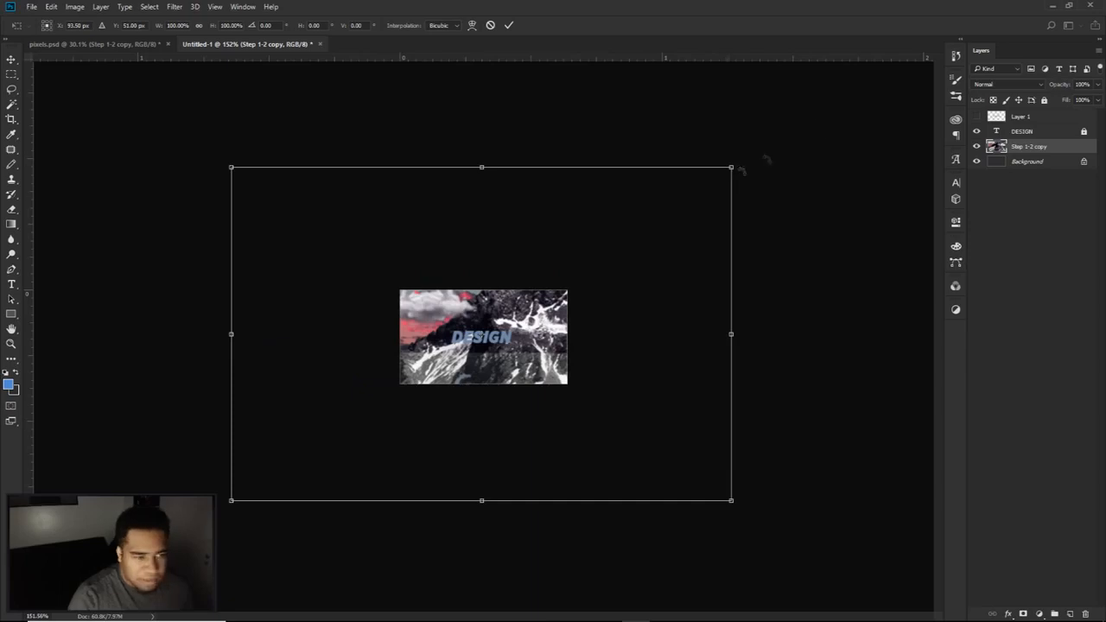
drag(731, 168, 641, 228)
drag(568, 334, 546, 351)
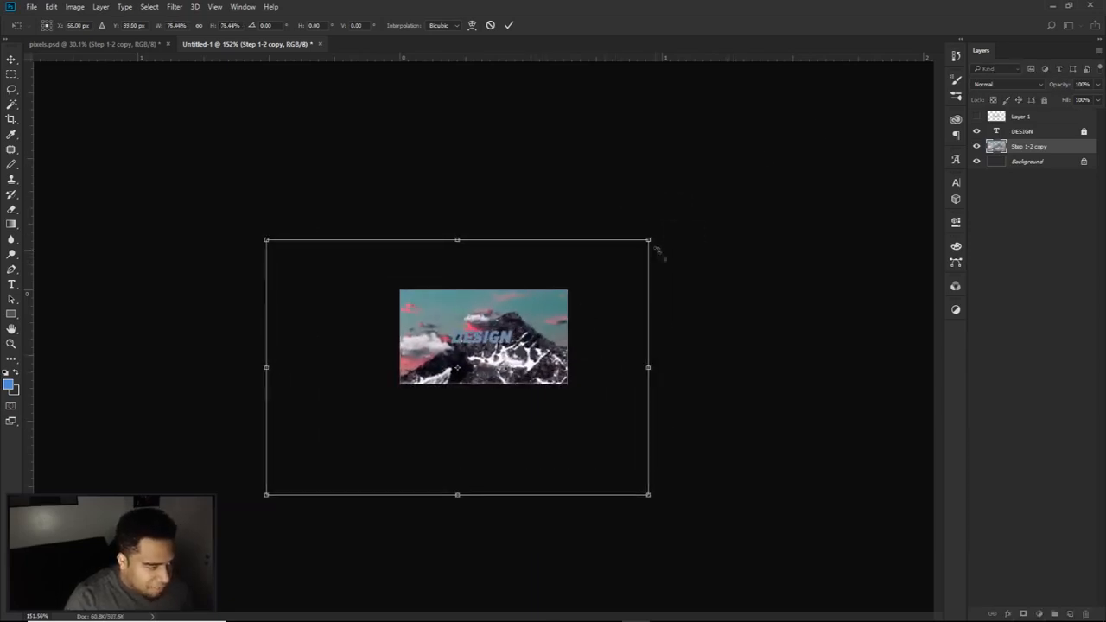
key(Return)
- Move the mountain image so the peak sits on the canvas's left side and the large cloud on its right
scroll(512, 338, up, 3)
scroll(511, 338, up, 4)
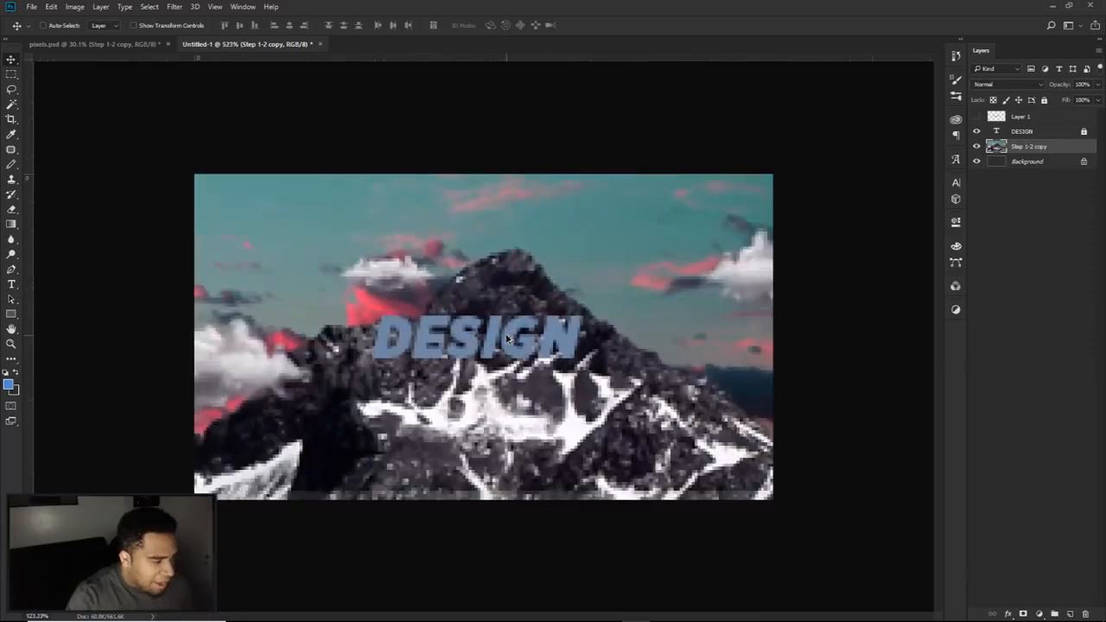
scroll(511, 338, down, 2)
scroll(473, 363, up, 2)
drag(475, 364, 454, 385)
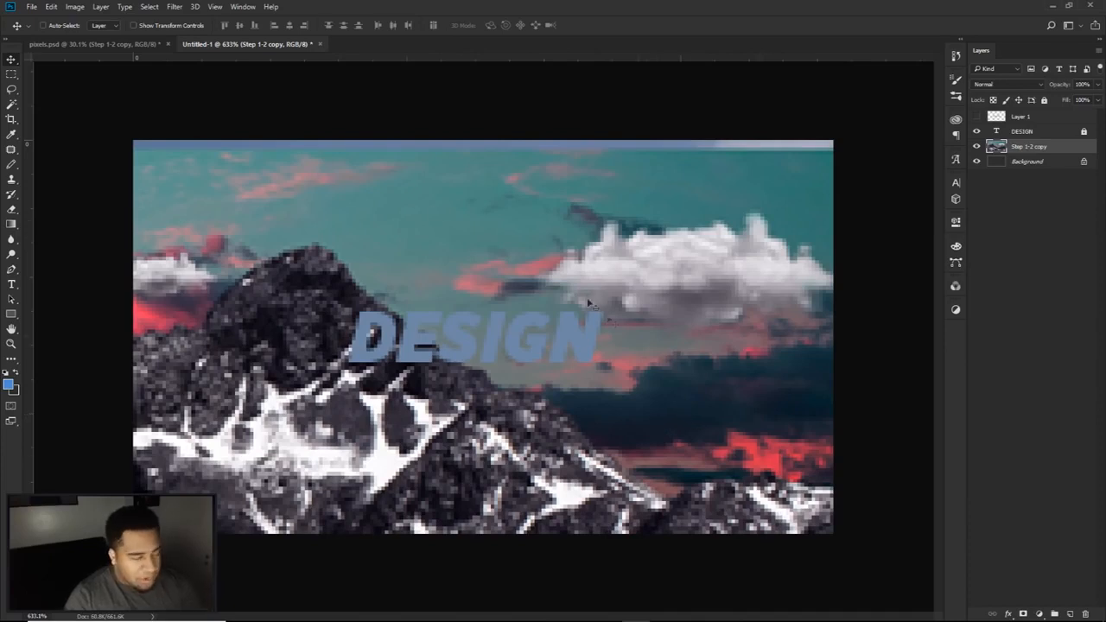
click(84, 43)
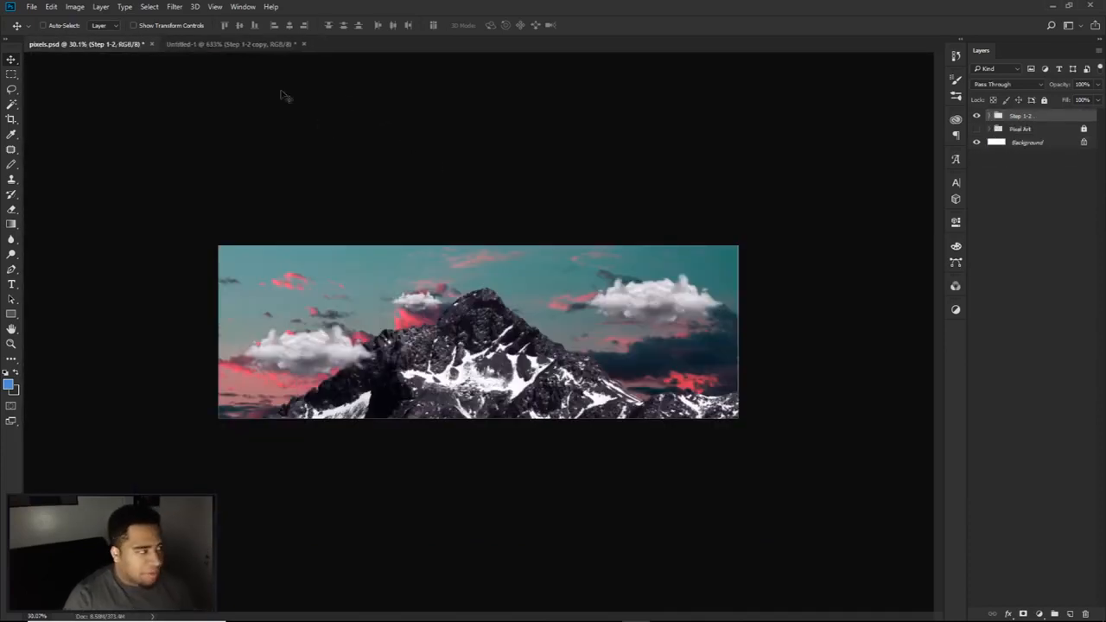
click(232, 43)
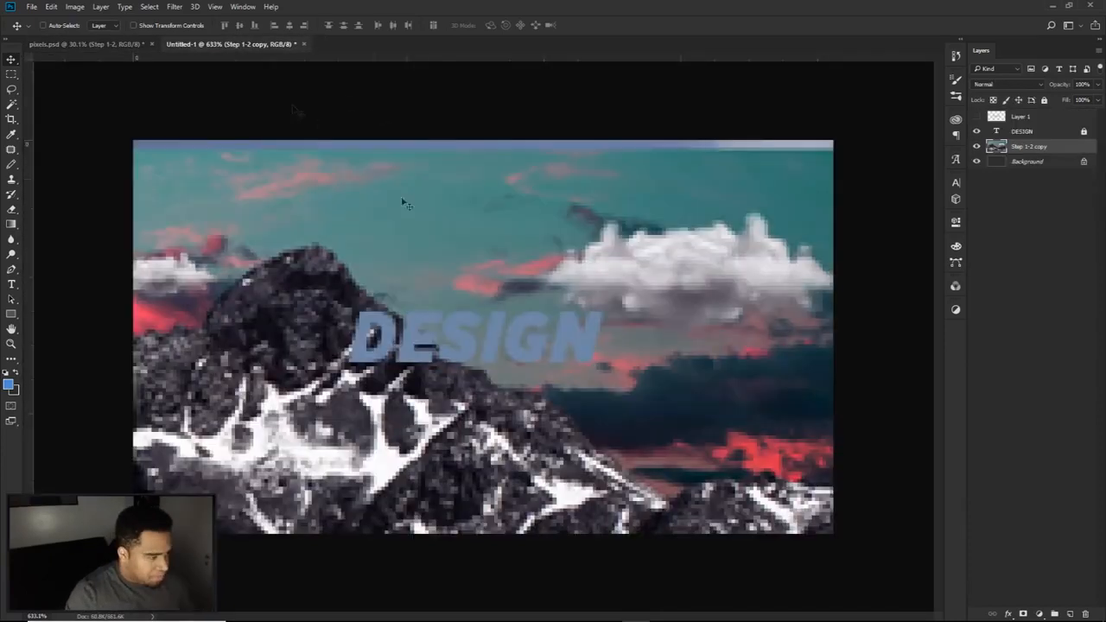
- Hide the DESIGN text layer and show the hand-traced pixel lettering on Layer 1
double_click(1046, 121)
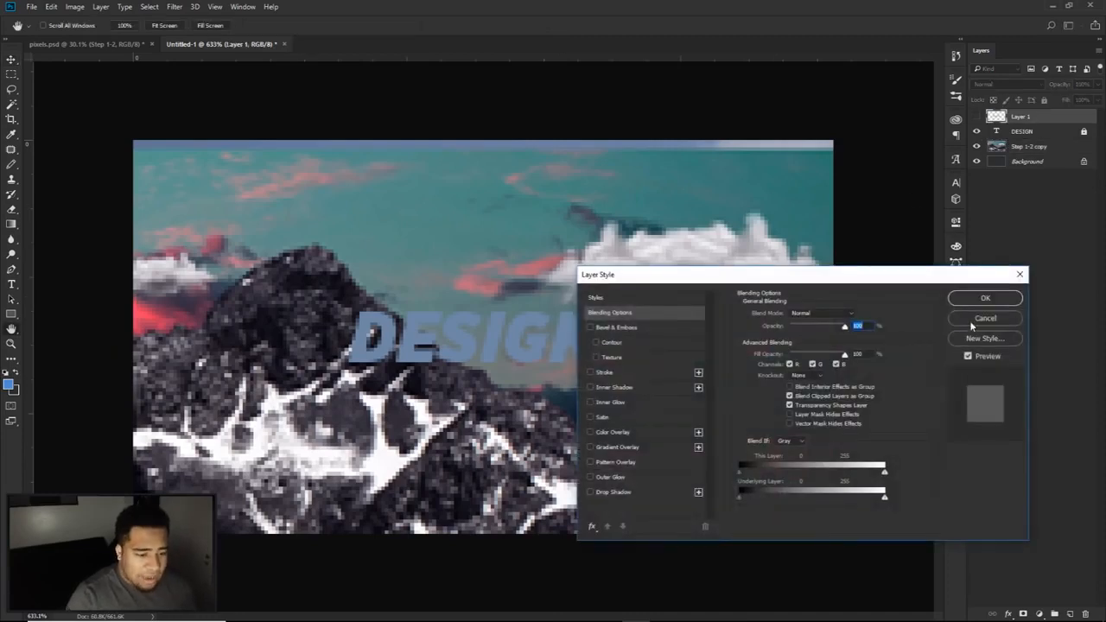
click(982, 319)
click(976, 132)
click(976, 117)
- Apply a dark grey Color Overlay with Normal blend mode and 100% opacity to Layer 1
double_click(1056, 117)
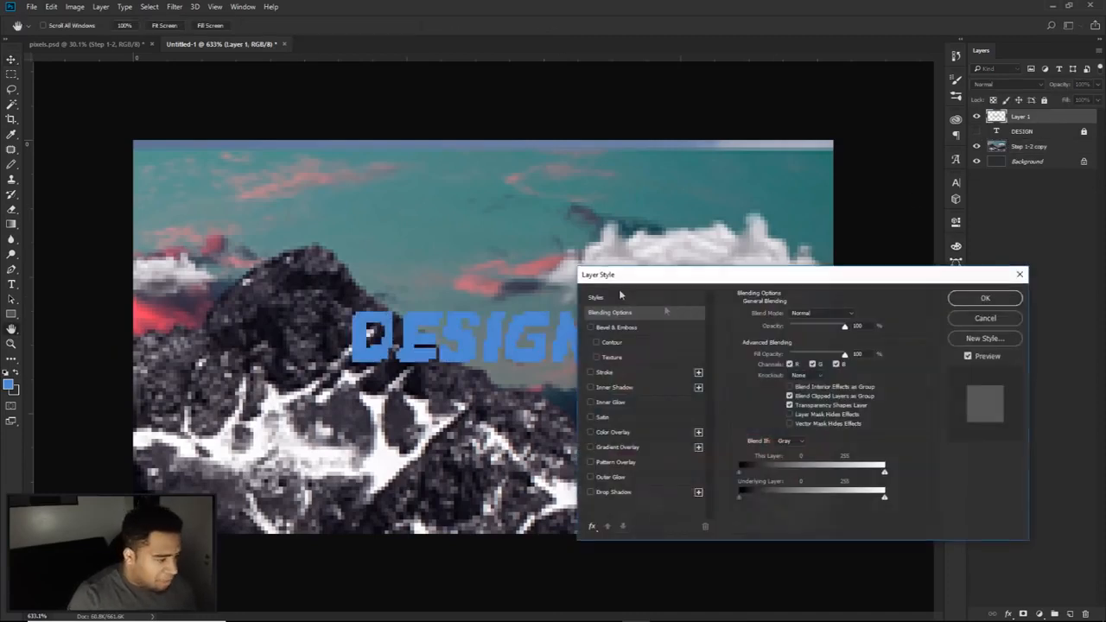
click(615, 431)
drag(769, 277, 888, 198)
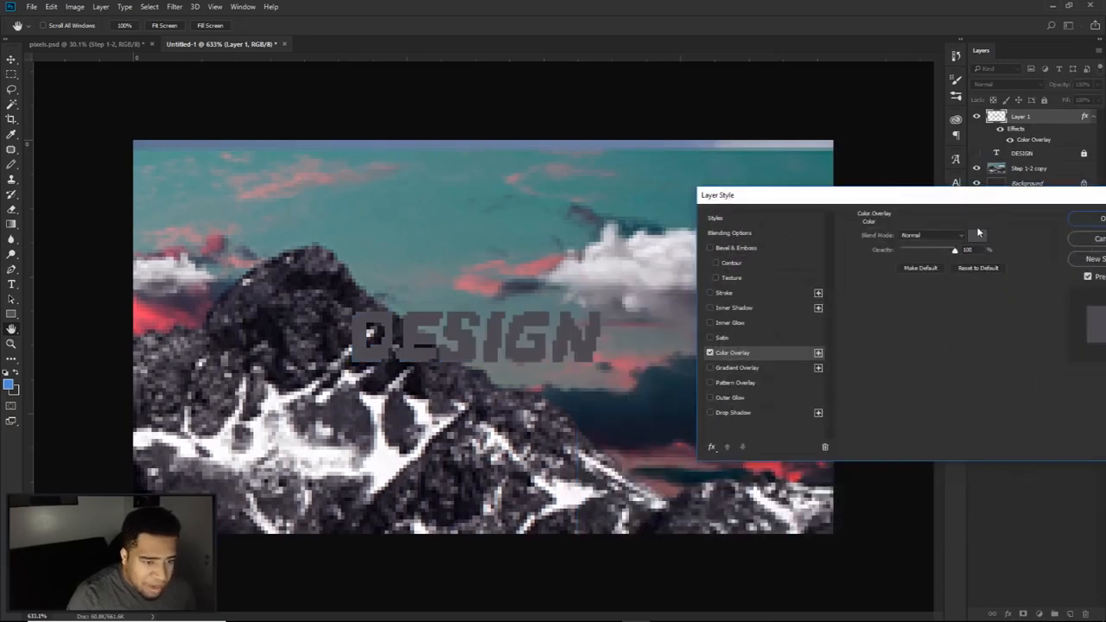
click(1089, 220)
- Switch to pixels.psd, show the Pixel Art group and hide the Step 1-2 group
click(64, 44)
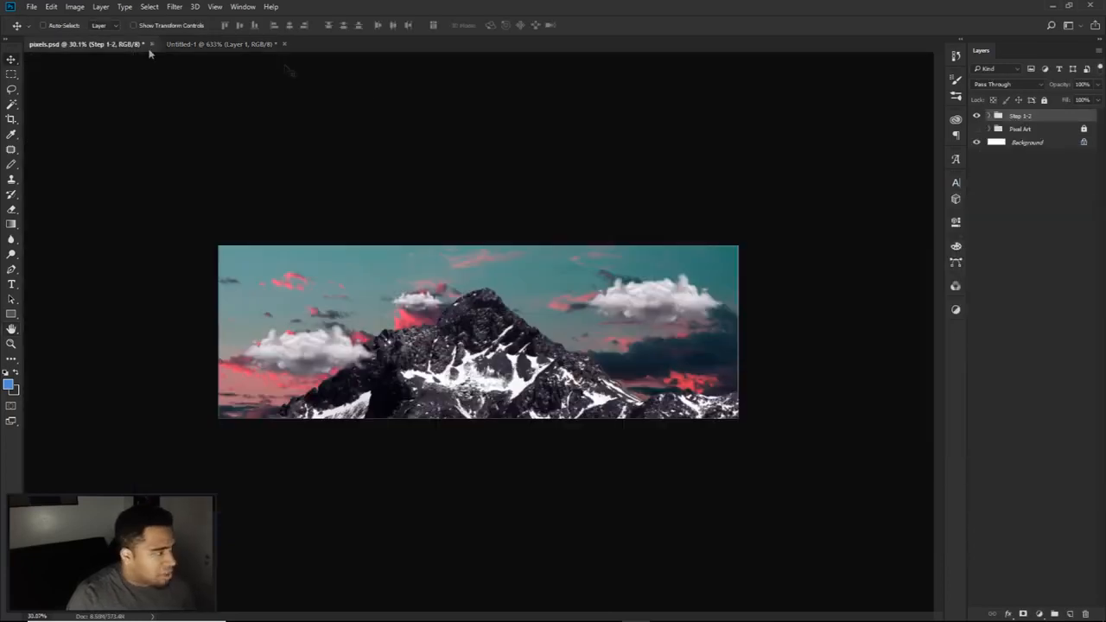
click(976, 130)
click(976, 115)
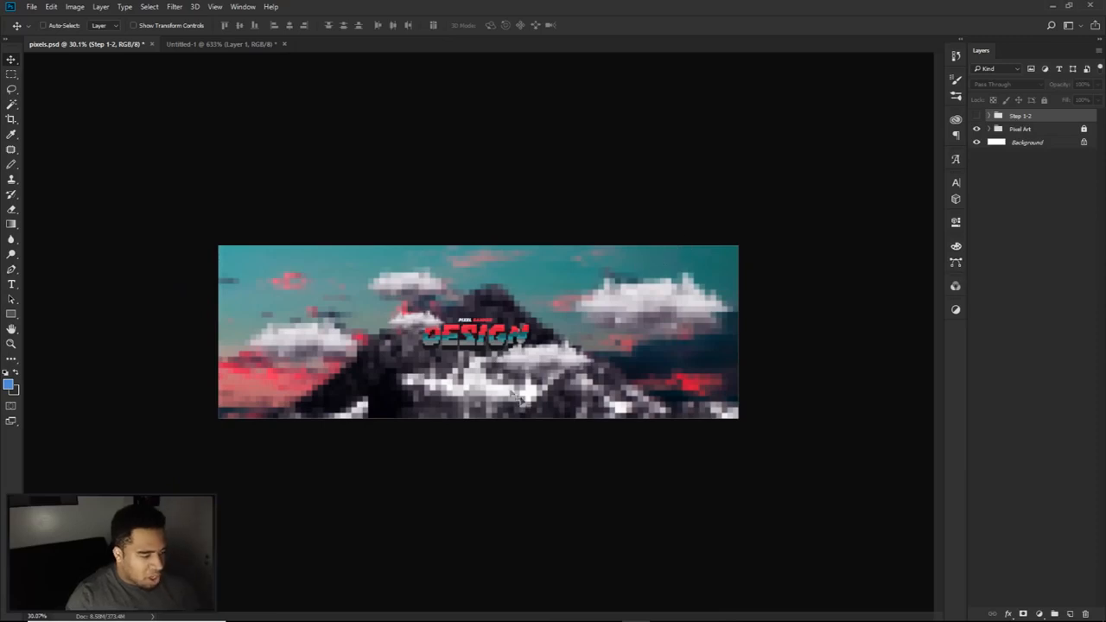
- Sample grey #6f7678 from the finished DESIGN lettering as the foreground color and the lettering's red as the background color
click(9, 384)
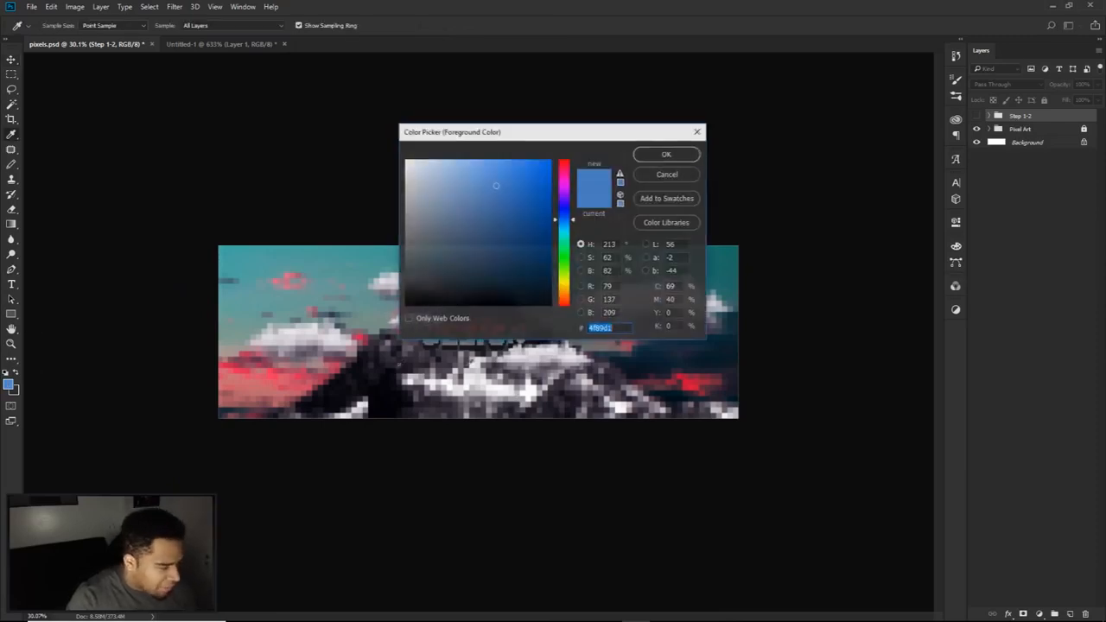
drag(529, 136, 681, 143)
click(456, 338)
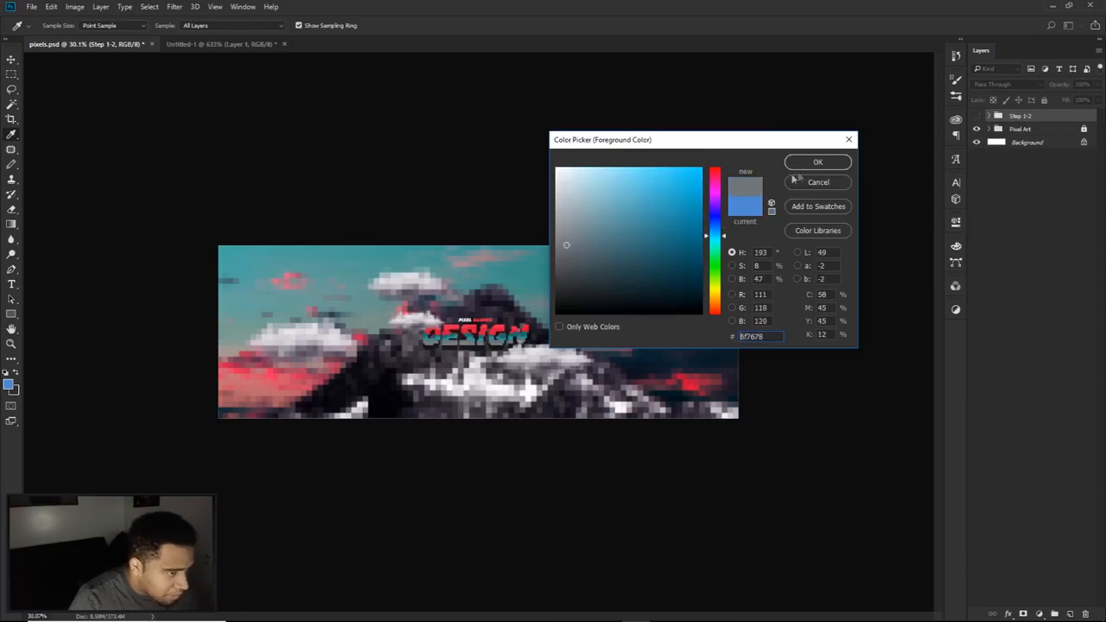
key(Return)
click(15, 391)
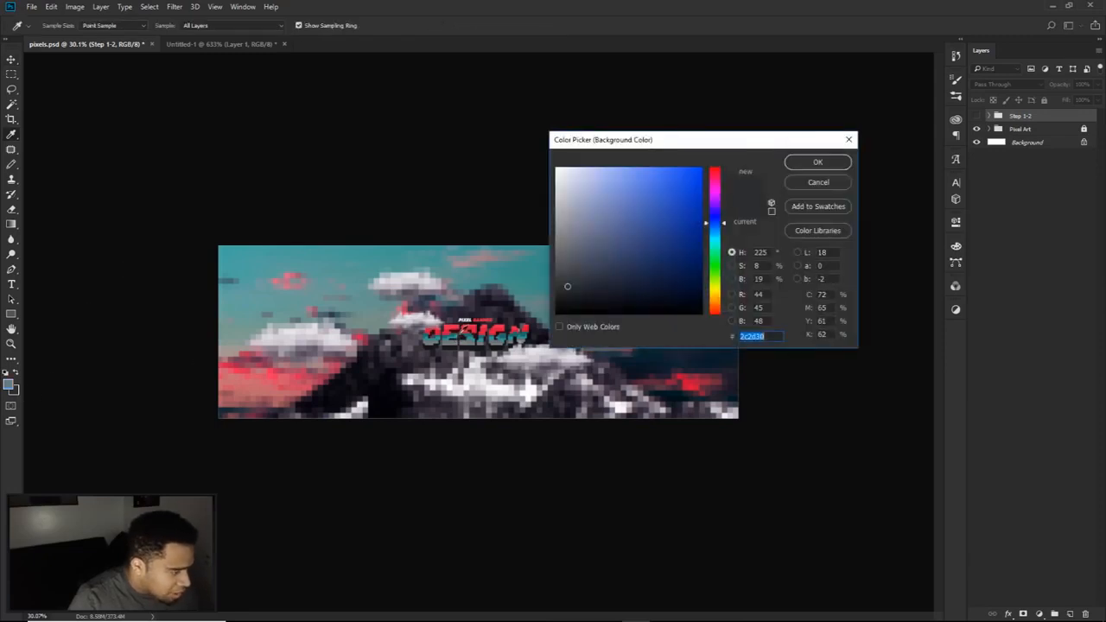
click(464, 323)
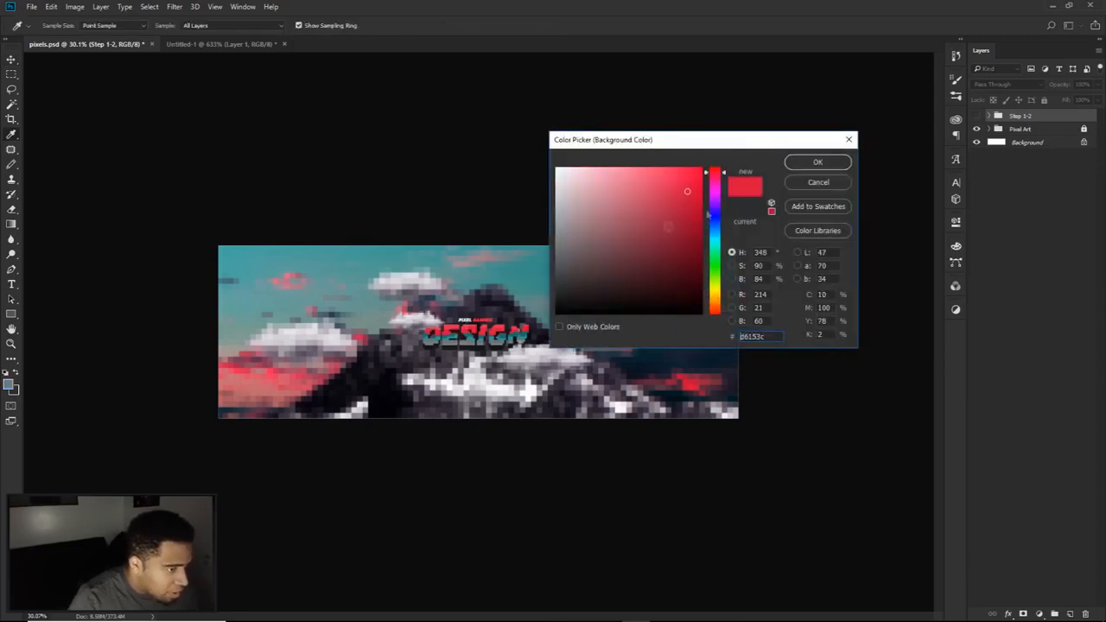
click(802, 162)
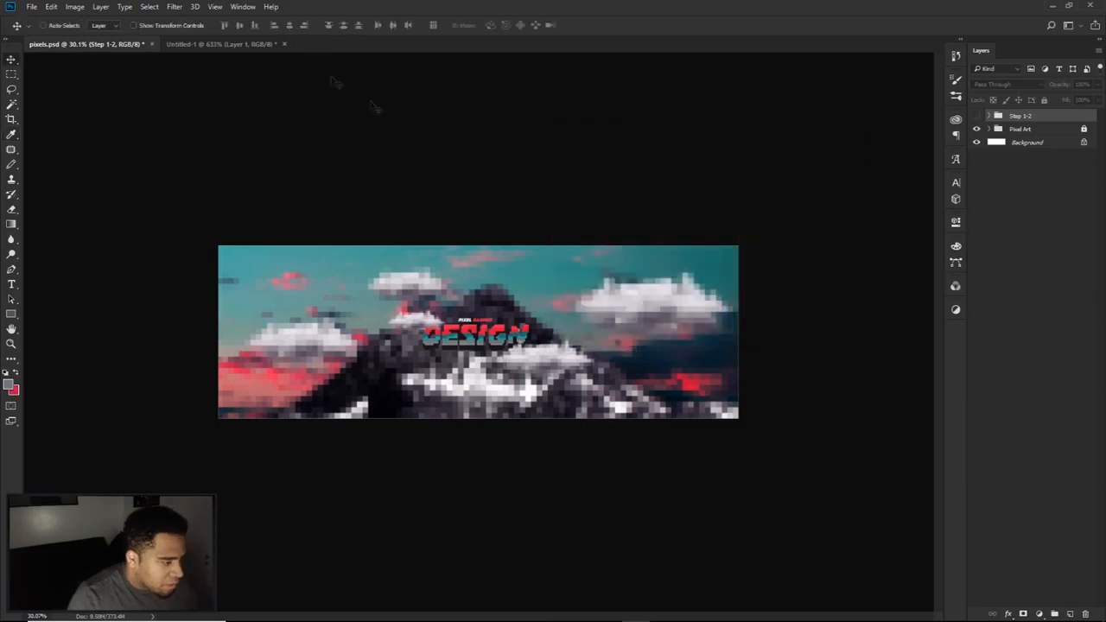
- Return to the Untitled-1 document and hide the Step 1-2 copy mountain layer
click(222, 45)
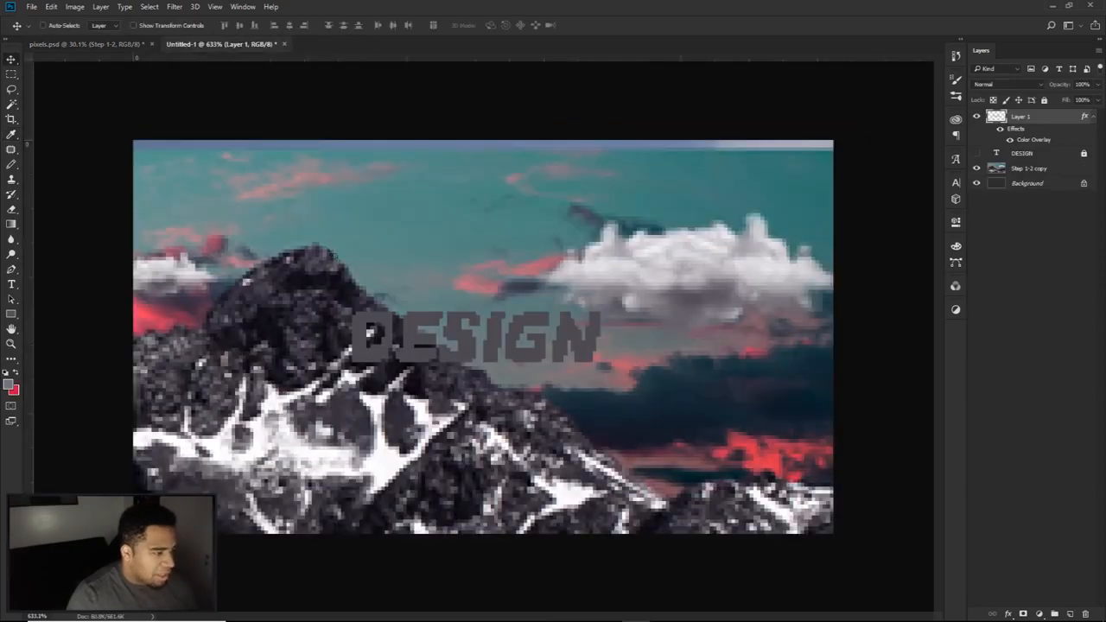
click(1013, 169)
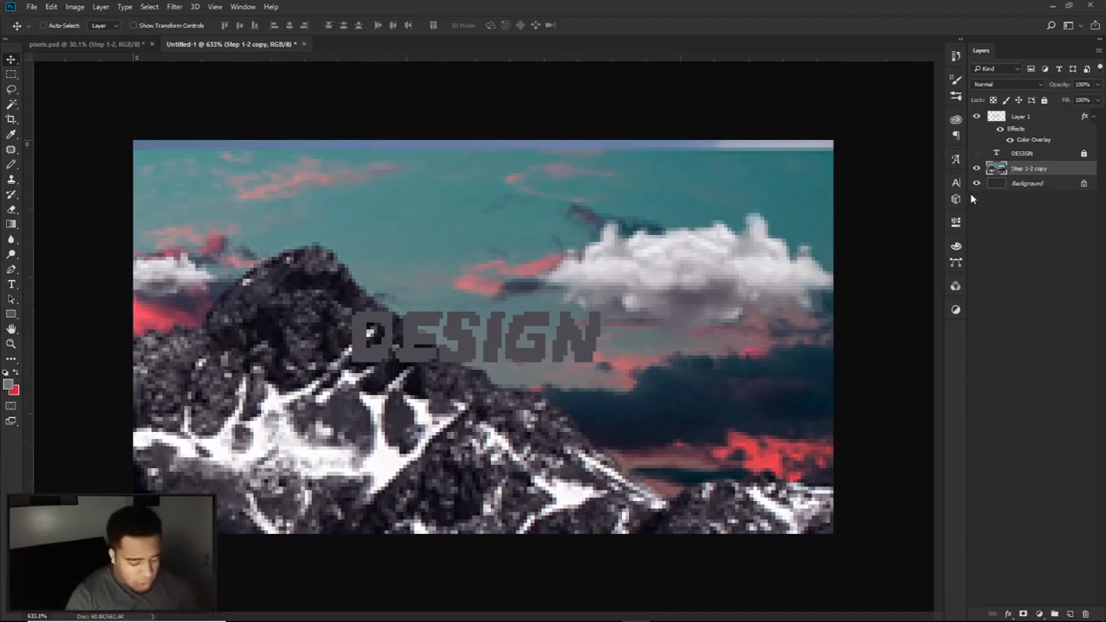
click(976, 169)
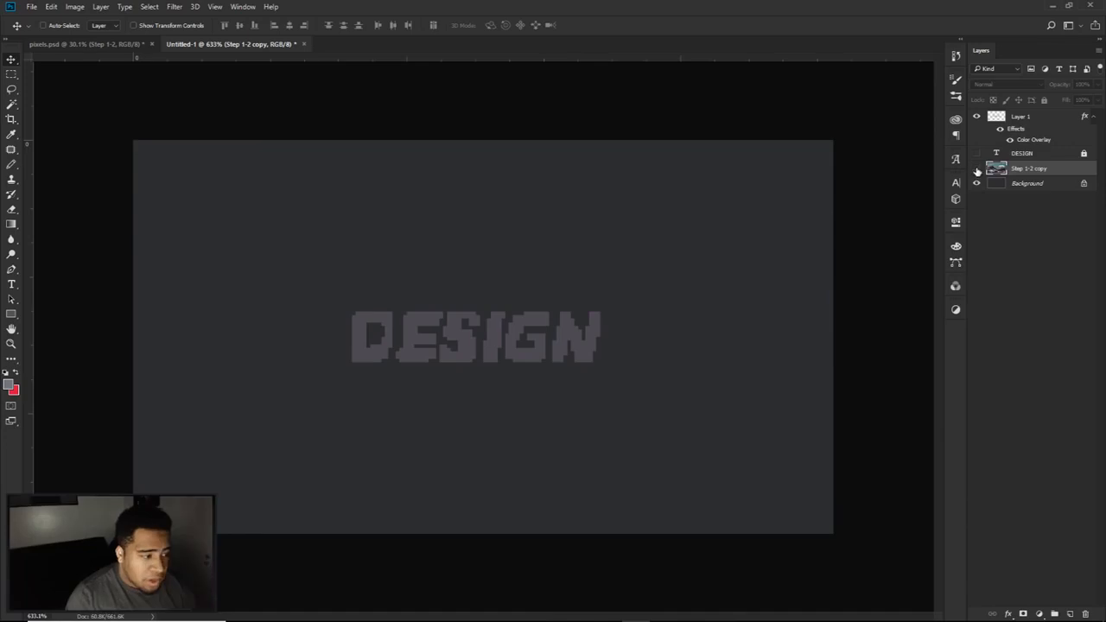
- Change Layer 1's Color Overlay to the lighter grey sampled from the reference lettering
double_click(1036, 140)
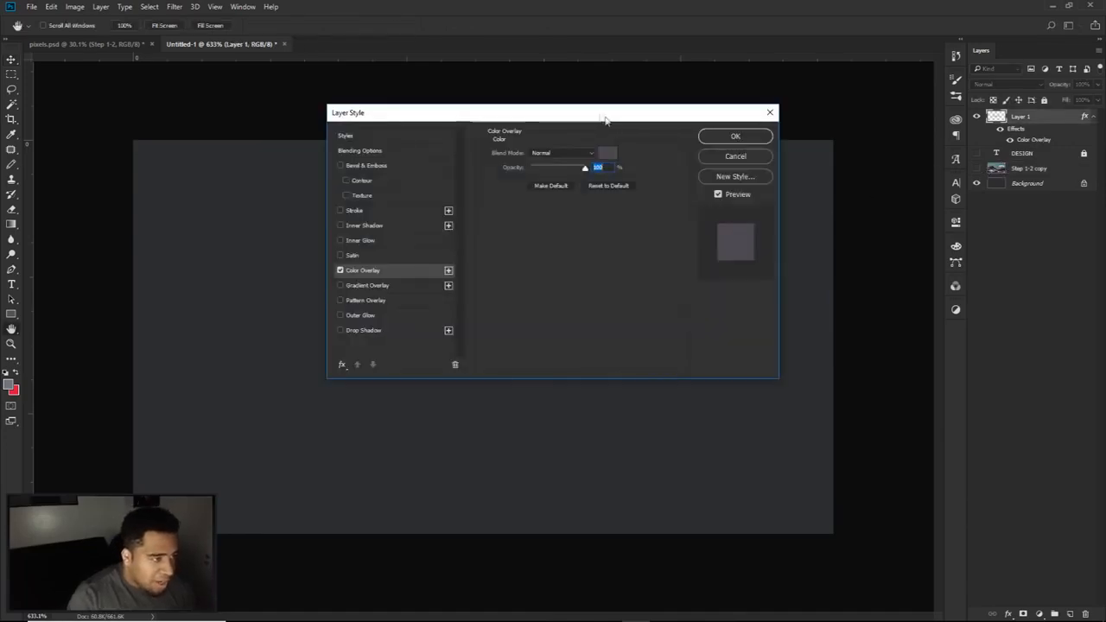
drag(608, 115, 786, 190)
click(787, 227)
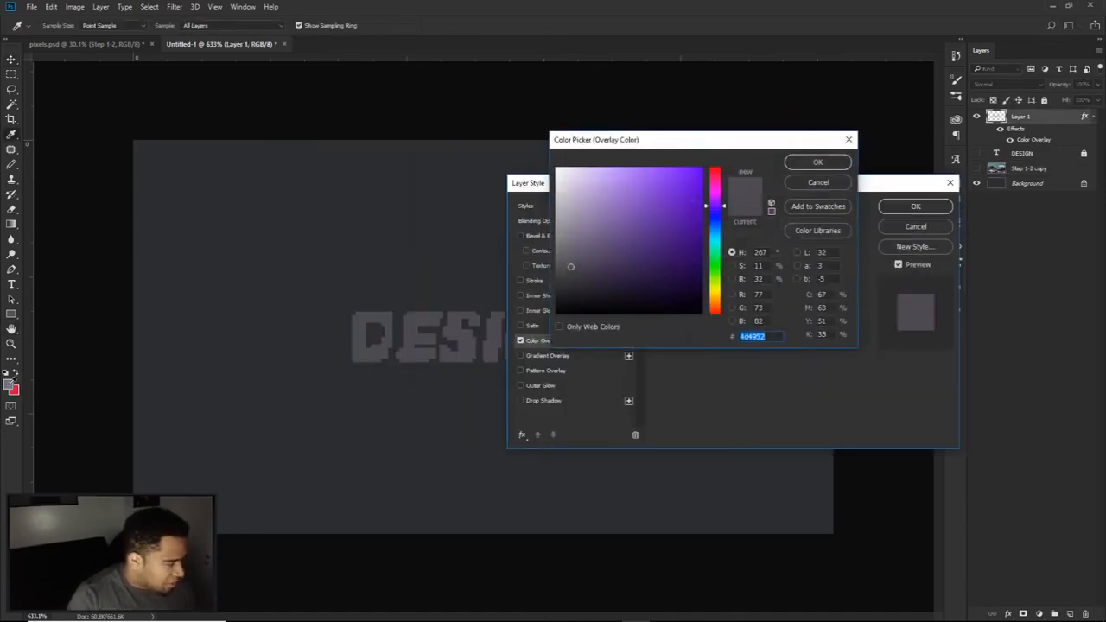
click(565, 244)
click(836, 163)
click(907, 207)
- Go to pixels.psd and sample the dark teal of its DESIGN lettering as the foreground color
key(ctrl+Tab)
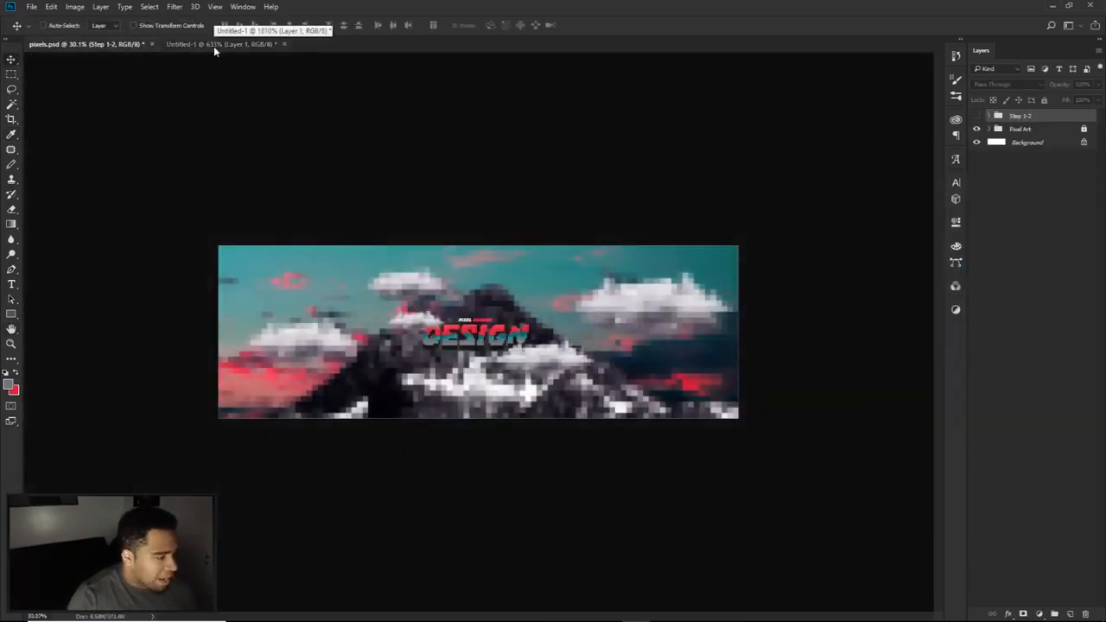
click(213, 44)
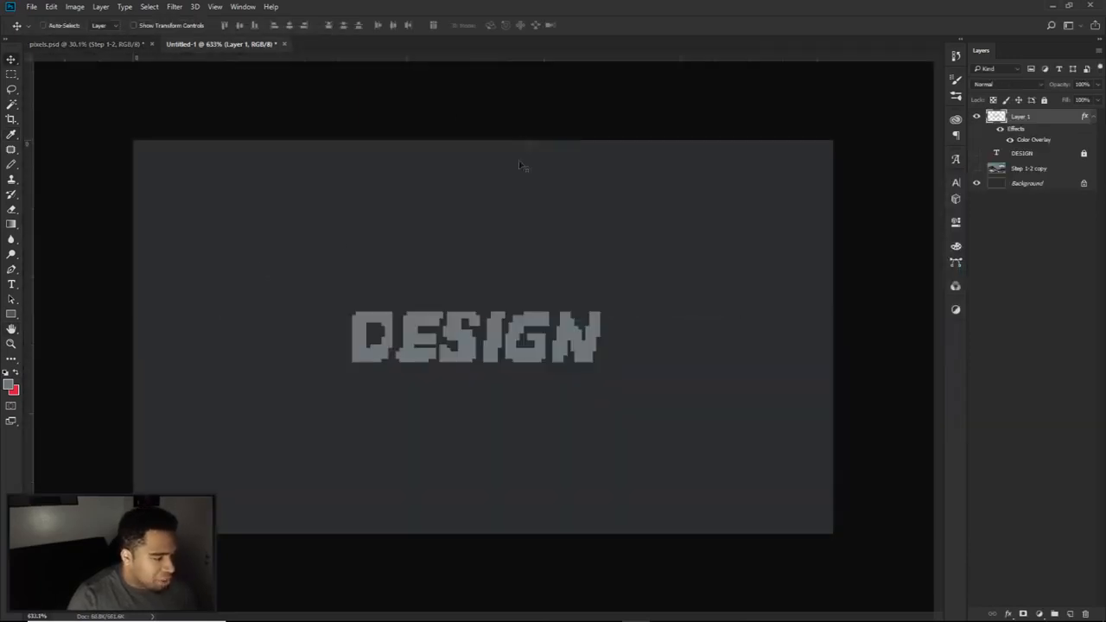
click(976, 168)
click(121, 44)
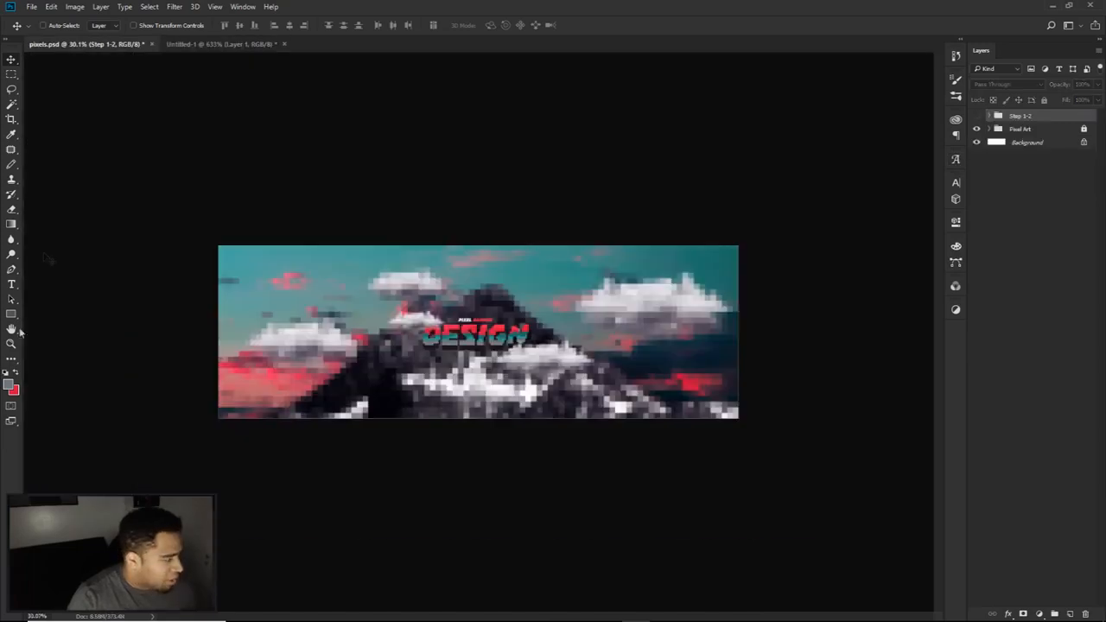
click(8, 384)
click(475, 334)
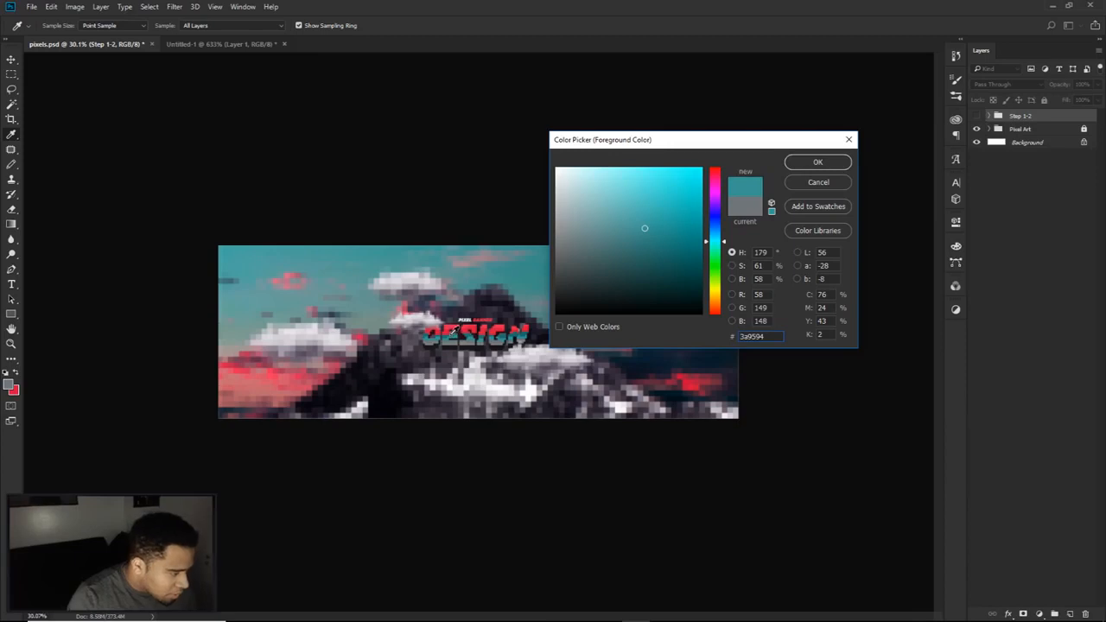
click(453, 332)
click(817, 163)
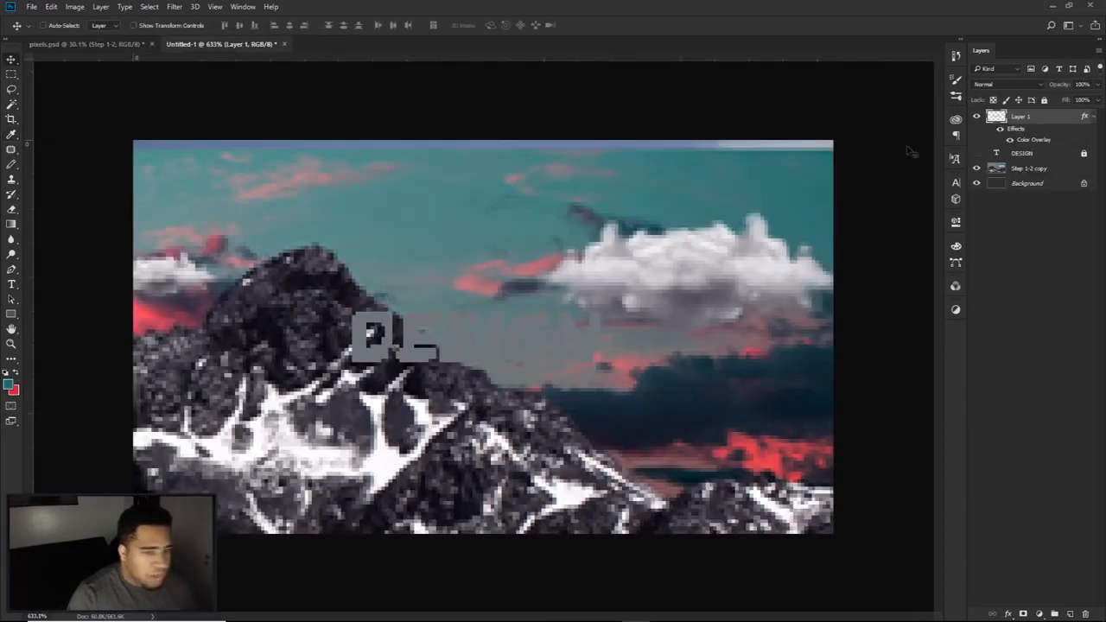
- Hide the mountain image in Untitled-1, add a new layer above Layer 1 and clip it to the lettering
click(976, 168)
click(1070, 612)
key(b)
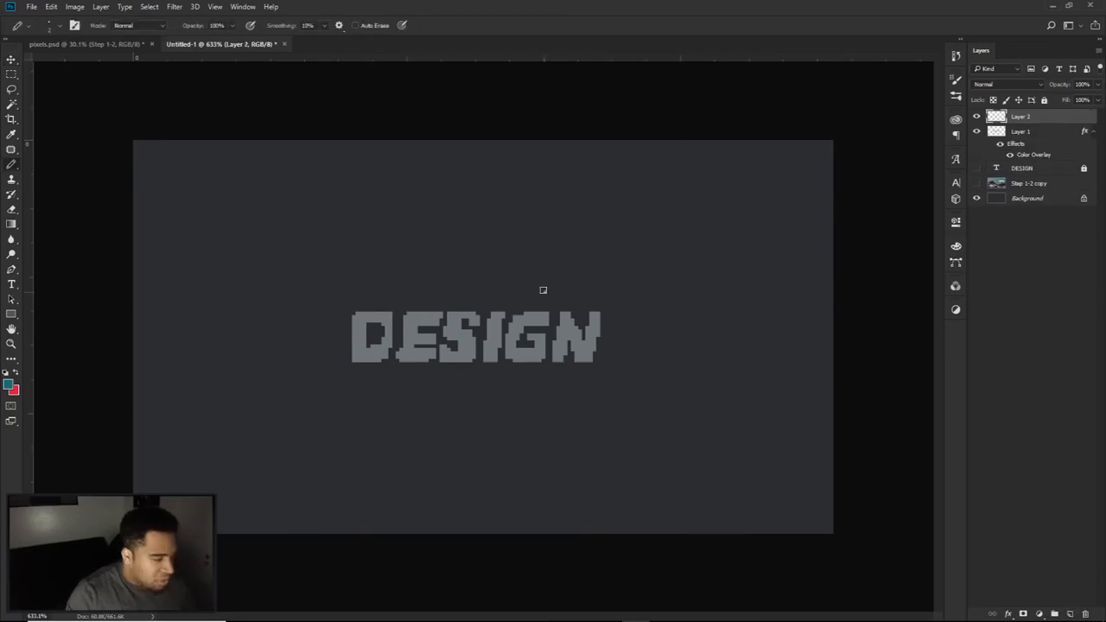
right_click(1036, 115)
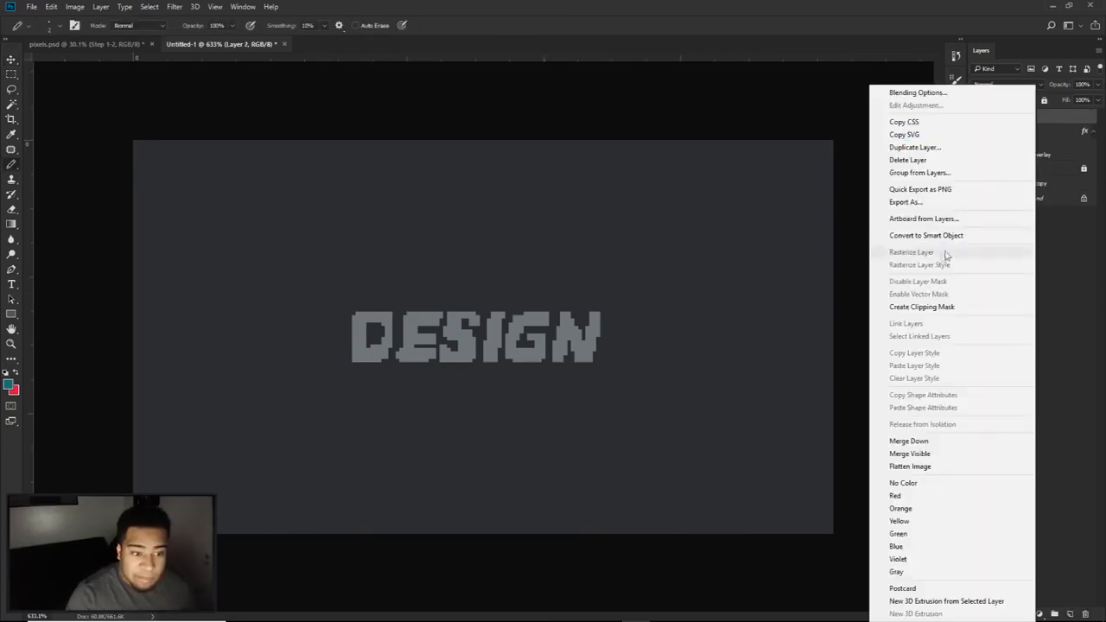
click(922, 303)
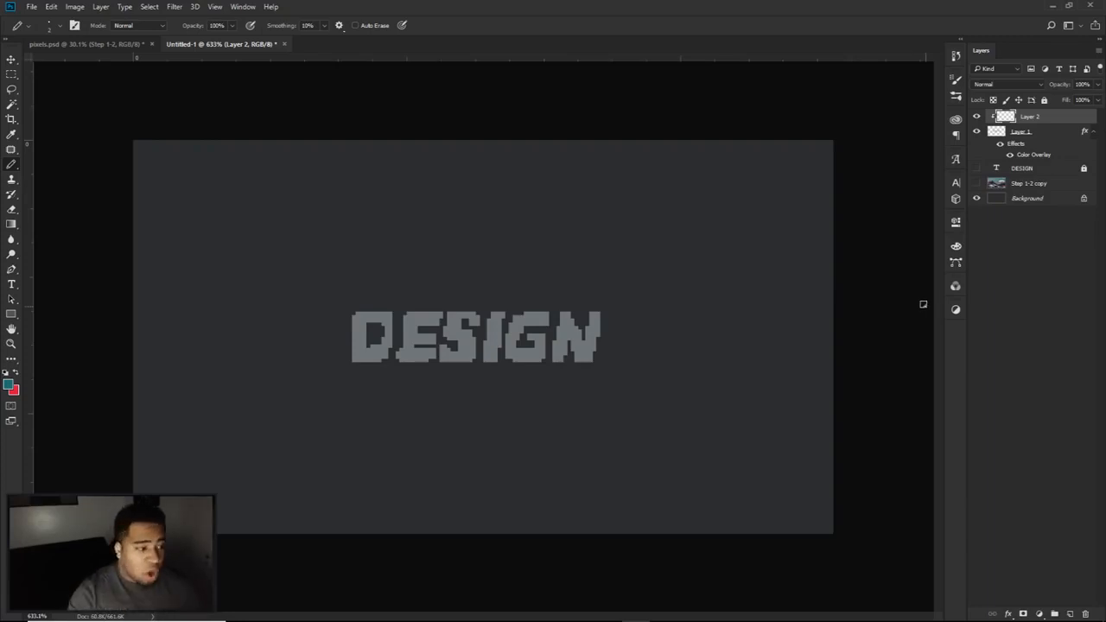
- Try painting teal across the lower half of the DESIGN lettering and rasterizing Layer 1's layer style
right_click(1028, 134)
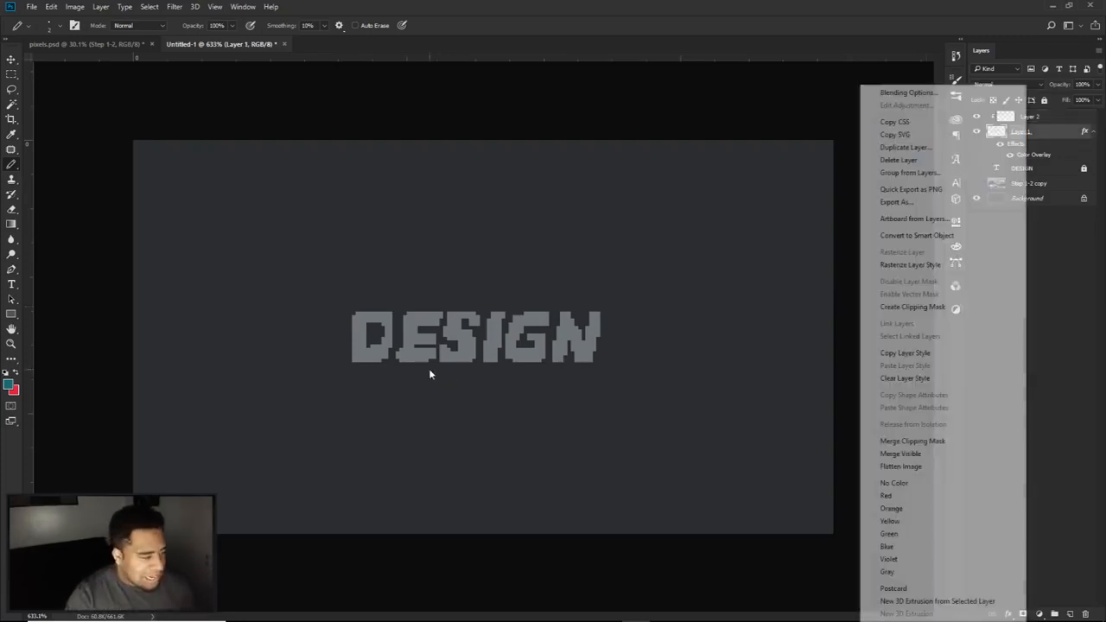
click(429, 368)
drag(346, 353, 605, 359)
key(ctrl+z)
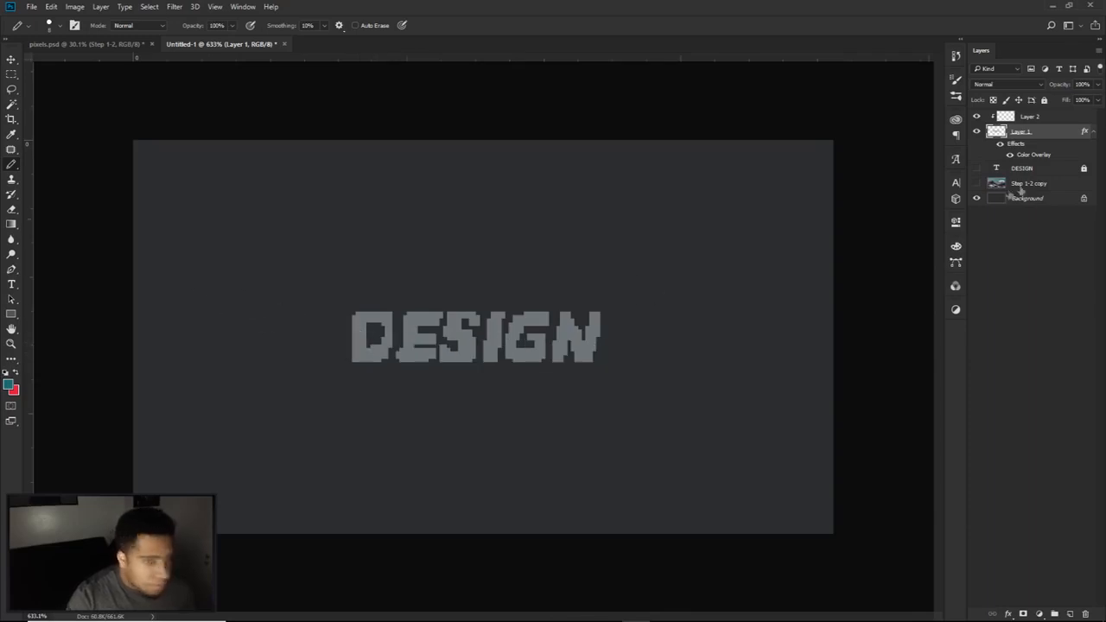
click(1029, 120)
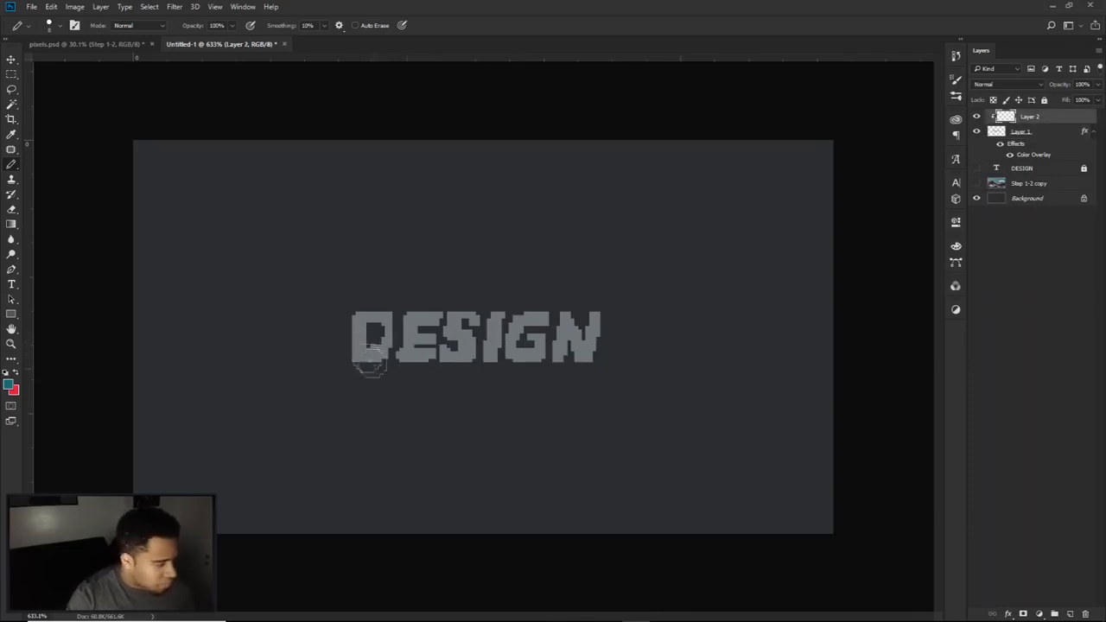
right_click(1042, 131)
click(923, 269)
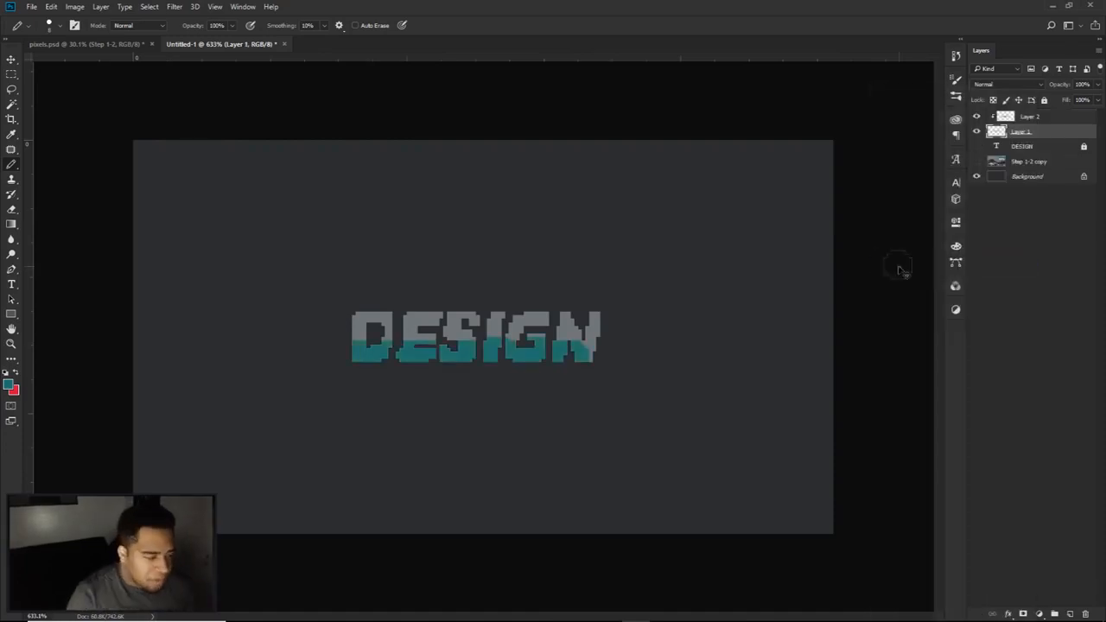
key(ctrl+z)
- Rasterize Layer 1's layer style and make the clipped Layer 2 active
right_click(1035, 140)
click(954, 261)
click(1027, 117)
- Paint a teal pencil band across the middle of the DESIGN lettering on Layer 2
scroll(467, 363, up, 3)
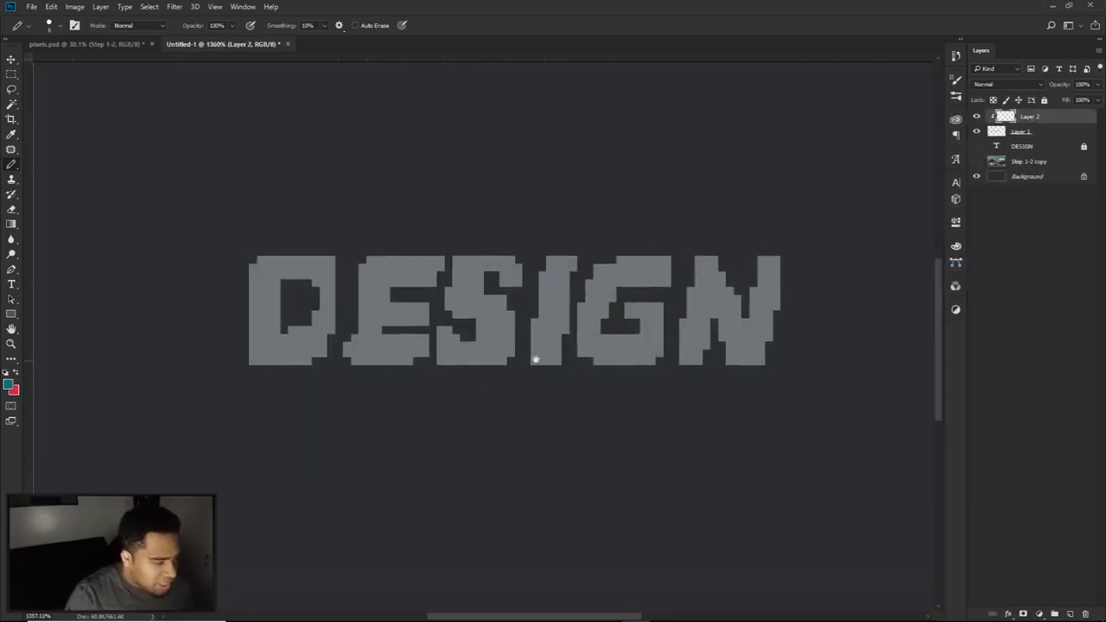
mouse_move(202, 308)
mouse_down()
mouse_move(479, 311)
mouse_move(443, 316)
mouse_move(760, 301)
mouse_up()
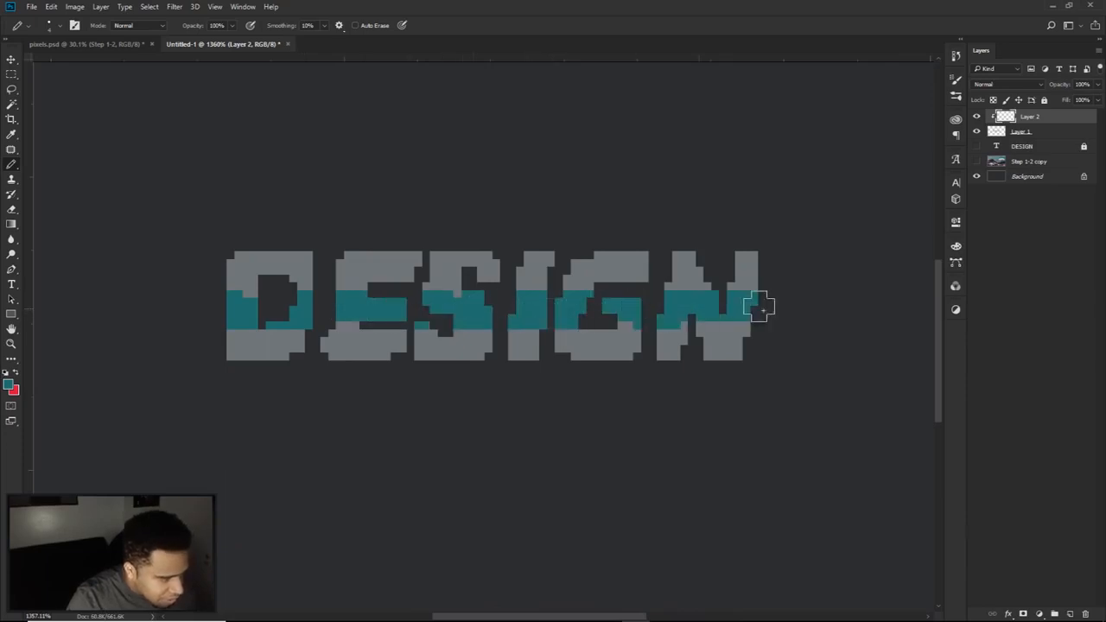
scroll(671, 309, down, 1)
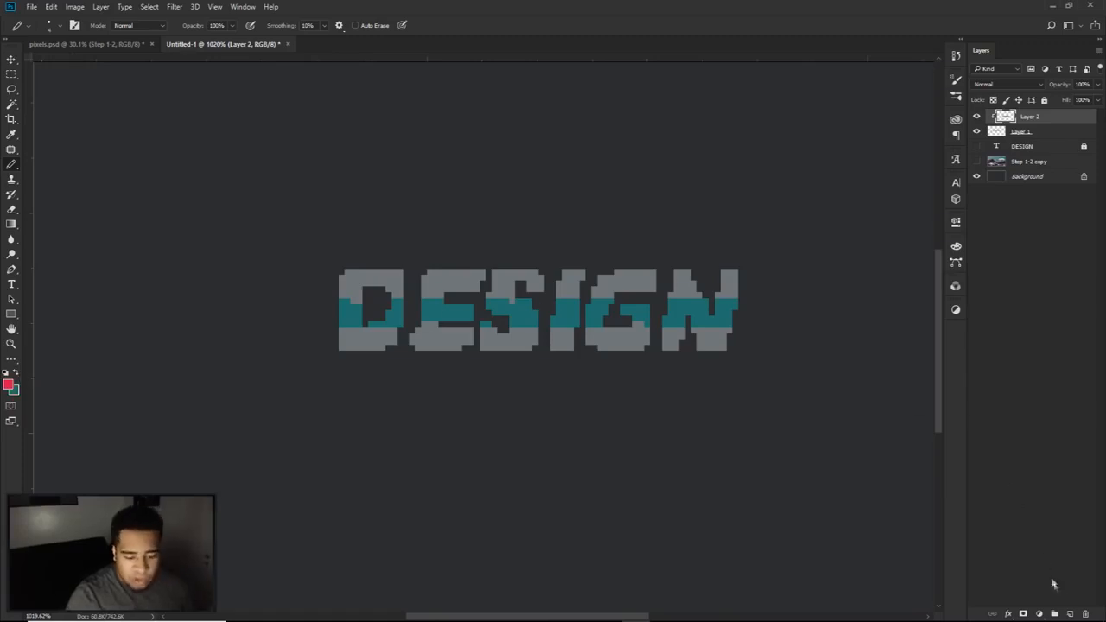
- Add a new layer clipped to the lettering and paint the upper part of the DESIGN letters red on it
click(1070, 612)
right_click(1019, 119)
click(907, 307)
mouse_move(307, 262)
mouse_down()
mouse_move(319, 277)
mouse_move(751, 271)
mouse_up()
key(ctrl+z)
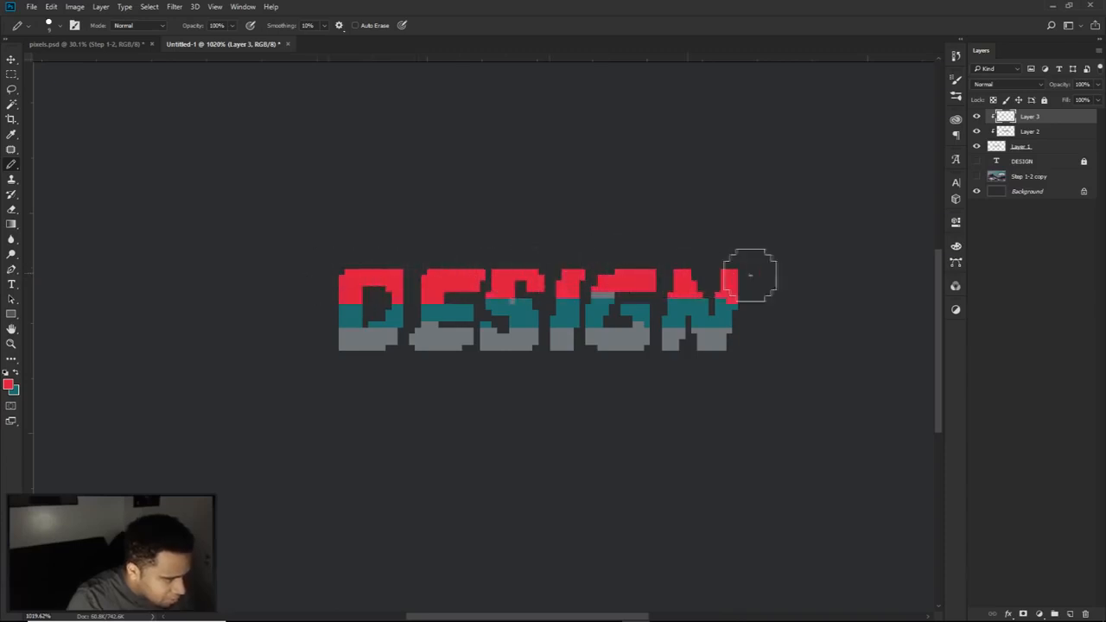
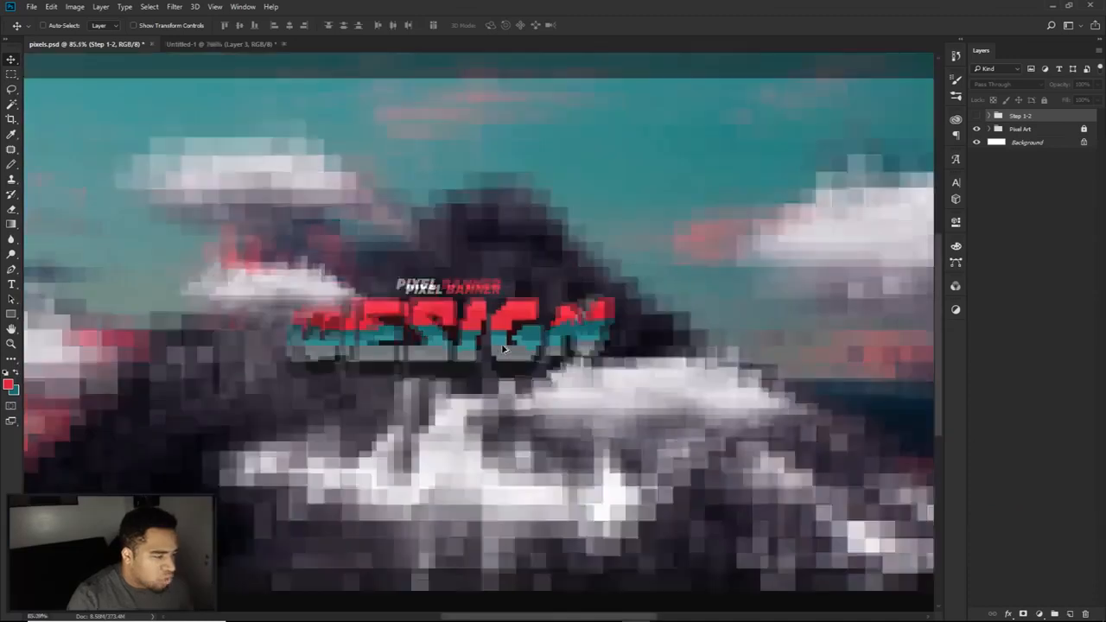
- Add another new layer above the red band layer, clip it to the lettering and ready the Pencil tool
scroll(504, 348, up, 3)
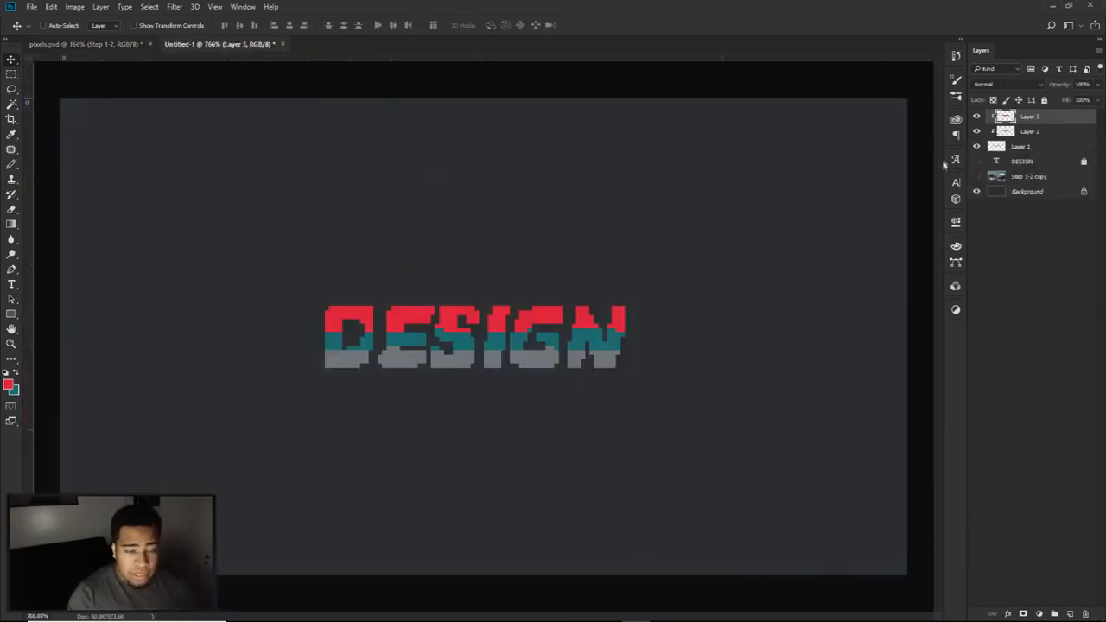
click(1070, 614)
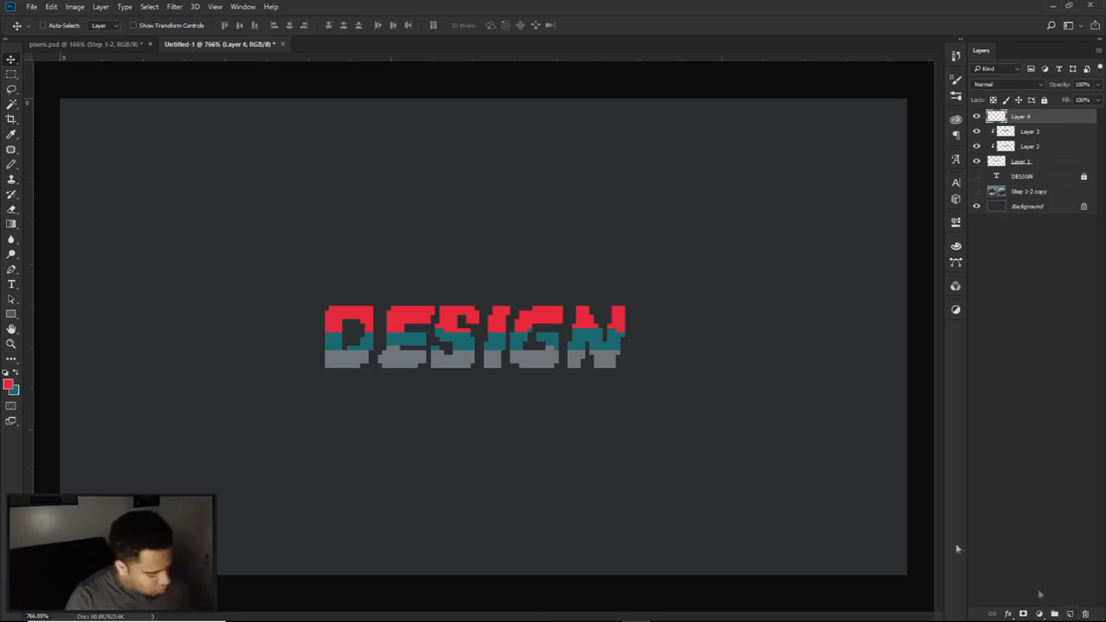
key(b)
right_click(1062, 112)
click(950, 308)
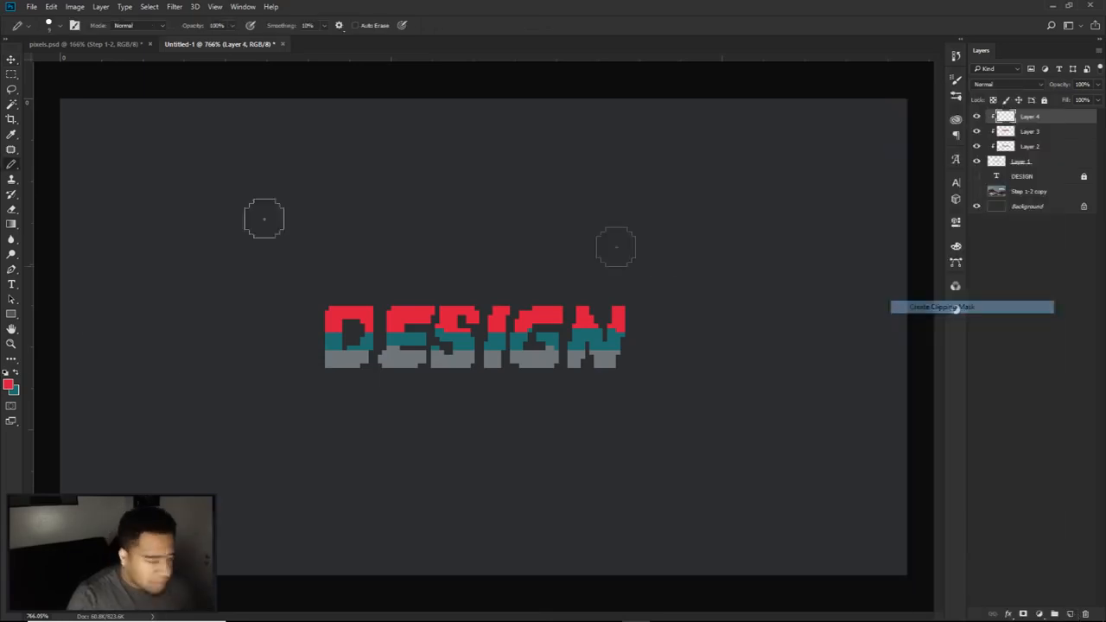
- Sample the teal band as a basis for a lighter teal and paint highlight pixels along the band's upper part on Layer 4
scroll(418, 363, up, 3)
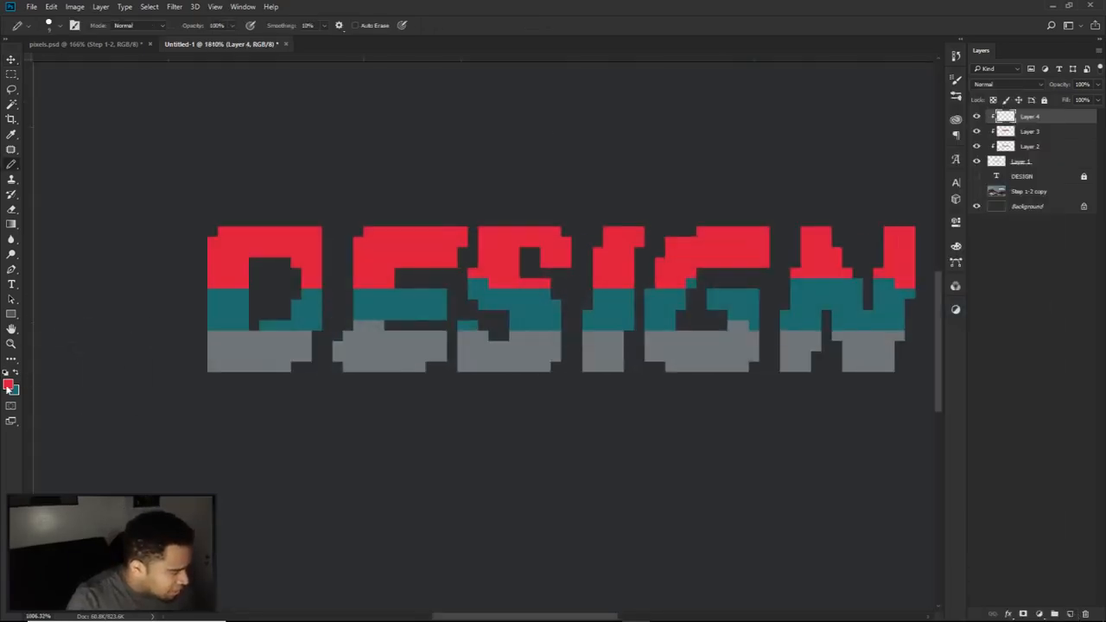
click(8, 386)
click(325, 299)
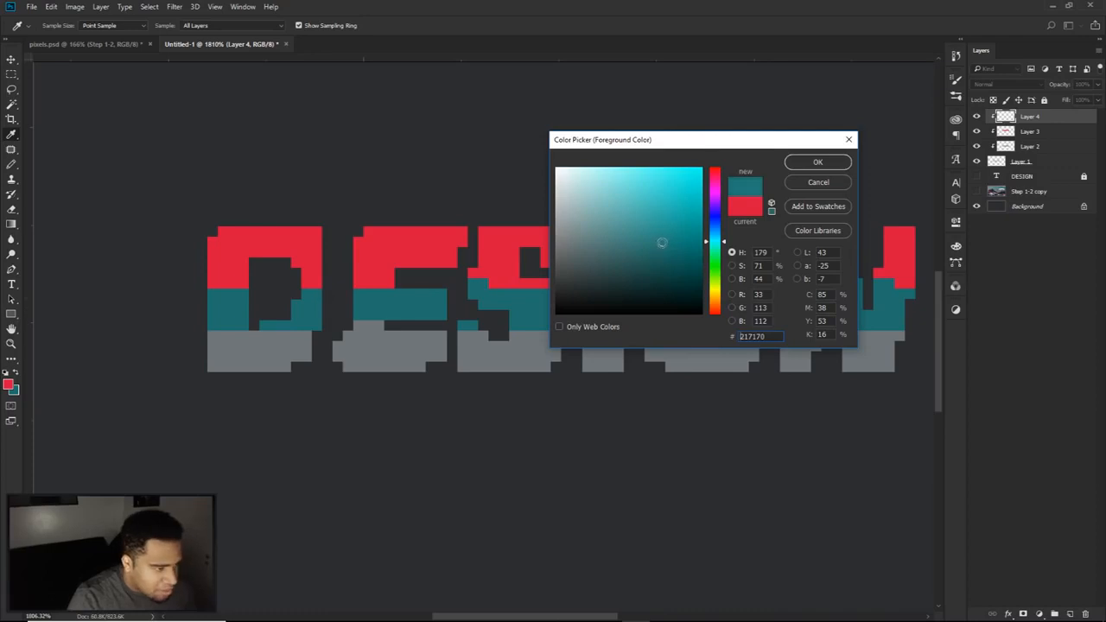
click(817, 162)
mouse_move(343, 308)
mouse_down()
mouse_move(210, 302)
mouse_move(245, 295)
mouse_move(252, 306)
mouse_move(240, 306)
mouse_move(303, 308)
mouse_move(436, 295)
mouse_up()
click(209, 304)
right_click(221, 301)
key(ctrl+z)
mouse_move(348, 293)
mouse_down()
mouse_move(468, 296)
mouse_move(479, 285)
mouse_move(578, 303)
mouse_move(528, 294)
mouse_move(632, 297)
mouse_move(575, 302)
mouse_move(590, 311)
mouse_move(578, 311)
mouse_move(694, 285)
mouse_move(683, 298)
mouse_move(764, 298)
mouse_move(580, 292)
mouse_move(679, 278)
mouse_move(724, 304)
mouse_up()
click(589, 313)
drag(627, 291, 792, 295)
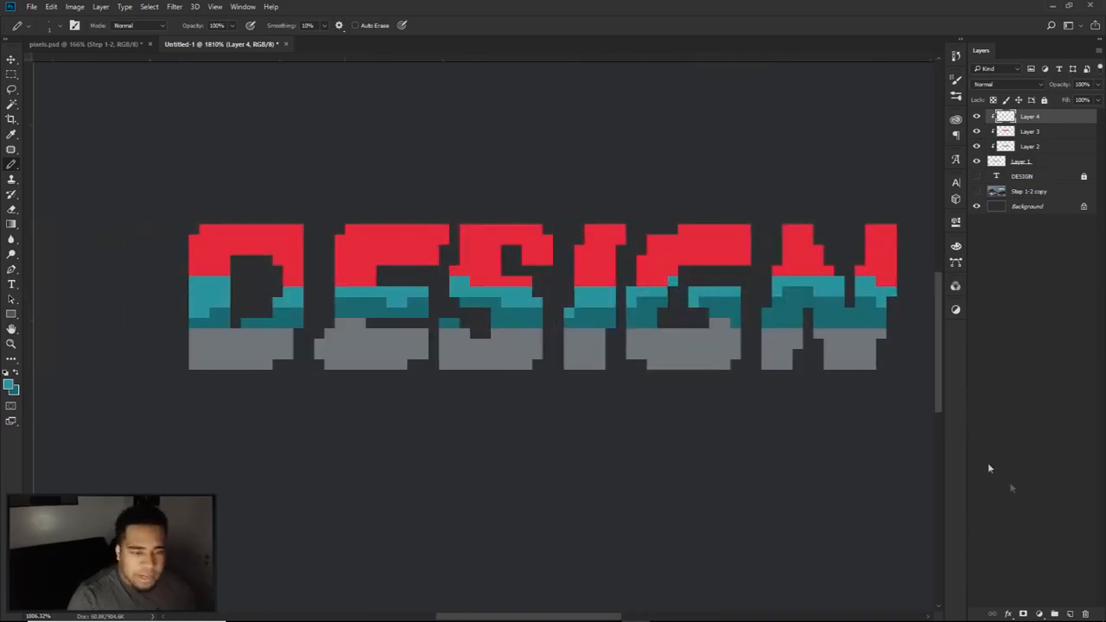
- Add a new layer above Layer 4 and clip it to the lettering
click(1070, 612)
right_click(1036, 115)
click(919, 308)
- Set the foreground color to lighter red df3b5c and pencil highlights along the upper edges of the DESIGN letters
click(9, 387)
click(251, 238)
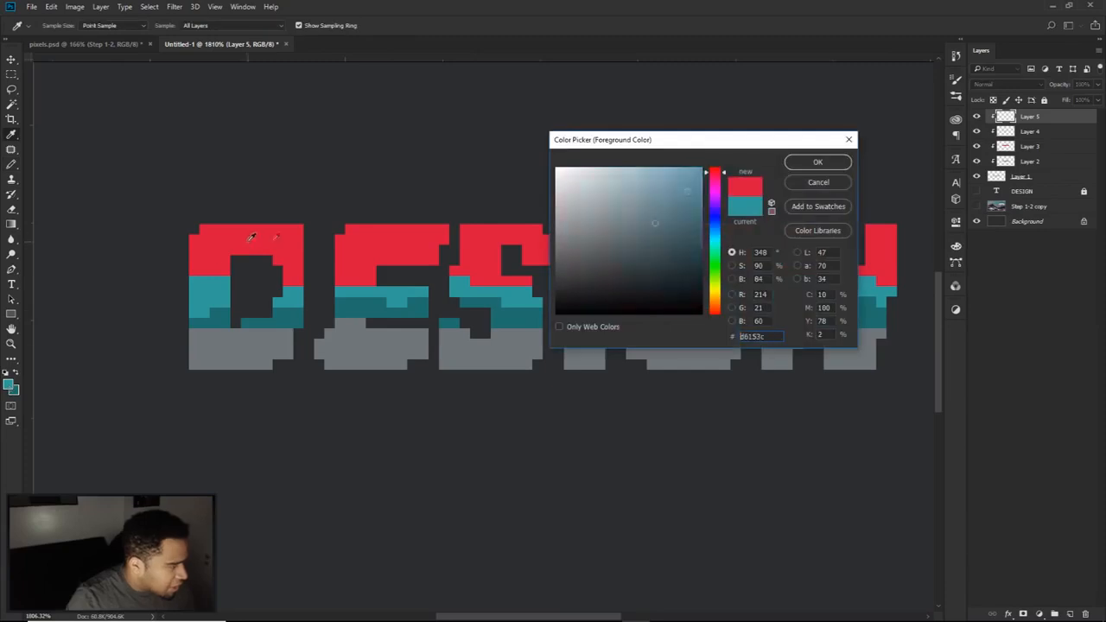
drag(687, 191, 663, 185)
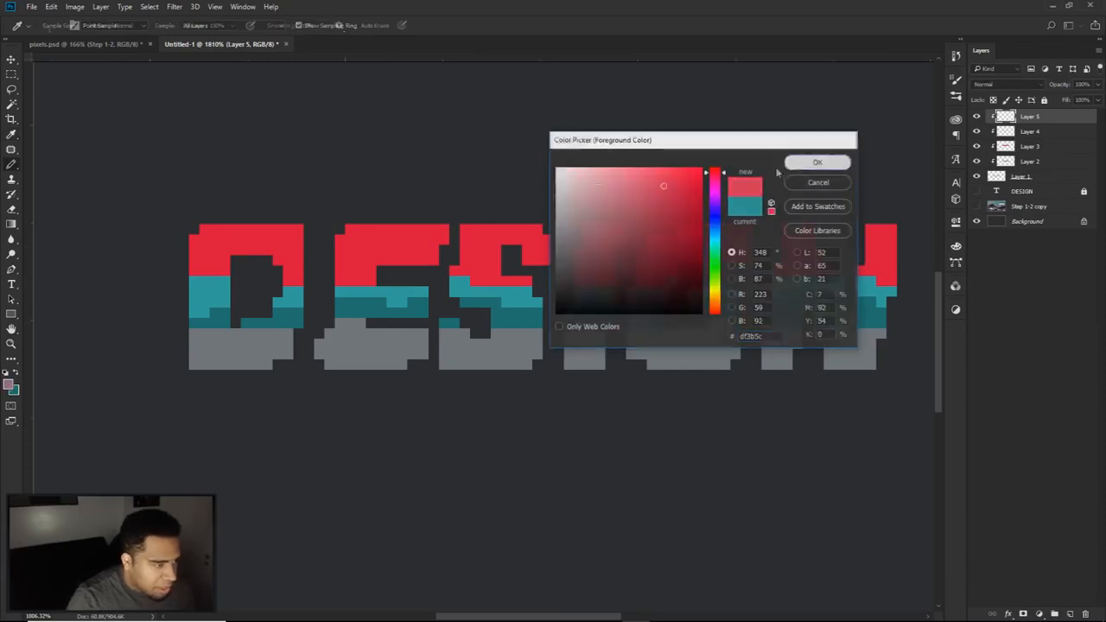
key(Return)
mouse_move(186, 229)
mouse_down()
mouse_move(594, 229)
mouse_move(637, 244)
mouse_move(697, 233)
mouse_move(597, 246)
mouse_move(582, 244)
mouse_move(707, 228)
mouse_move(876, 242)
mouse_up()
scroll(679, 261, down, 3)
scroll(679, 261, up, 3)
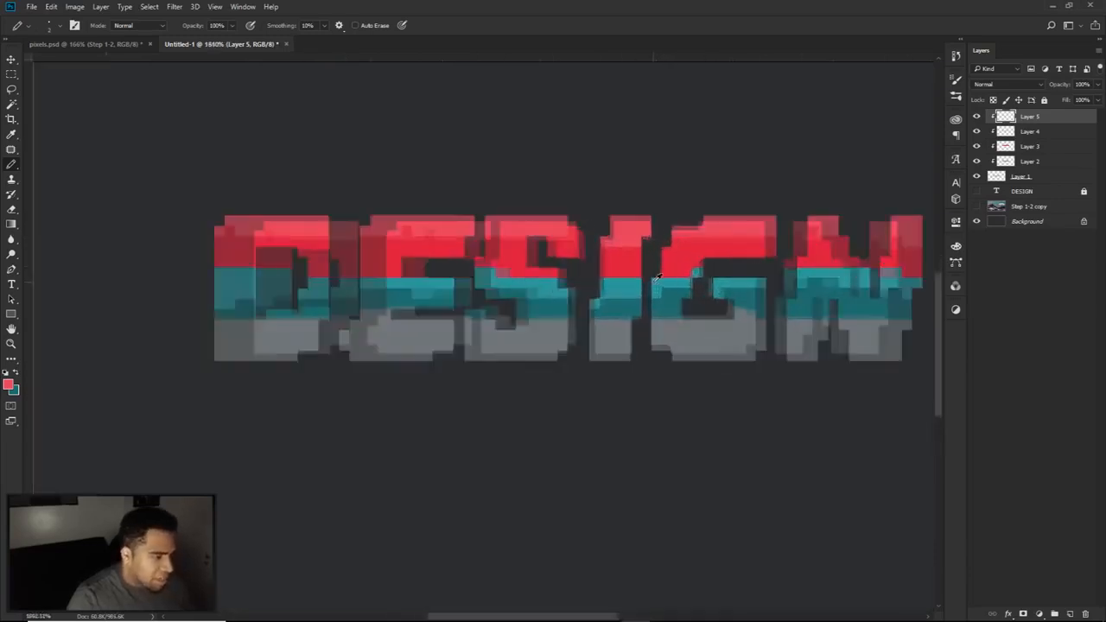
- Sample the lettering's grey band and choose a slightly darker grey as the foreground color
click(9, 383)
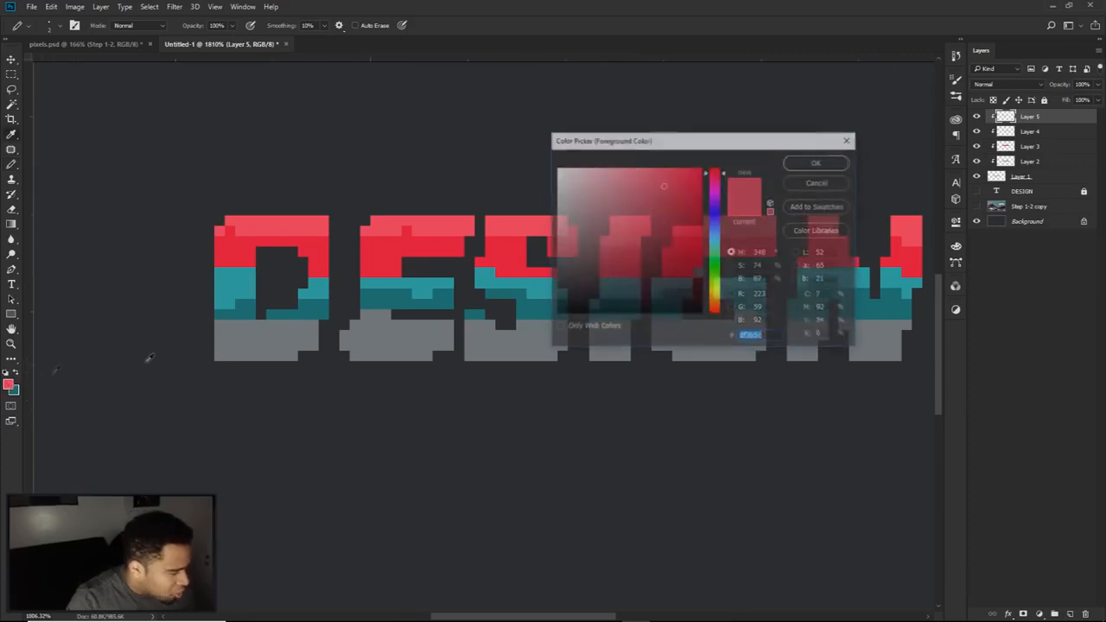
click(246, 329)
drag(567, 246, 569, 248)
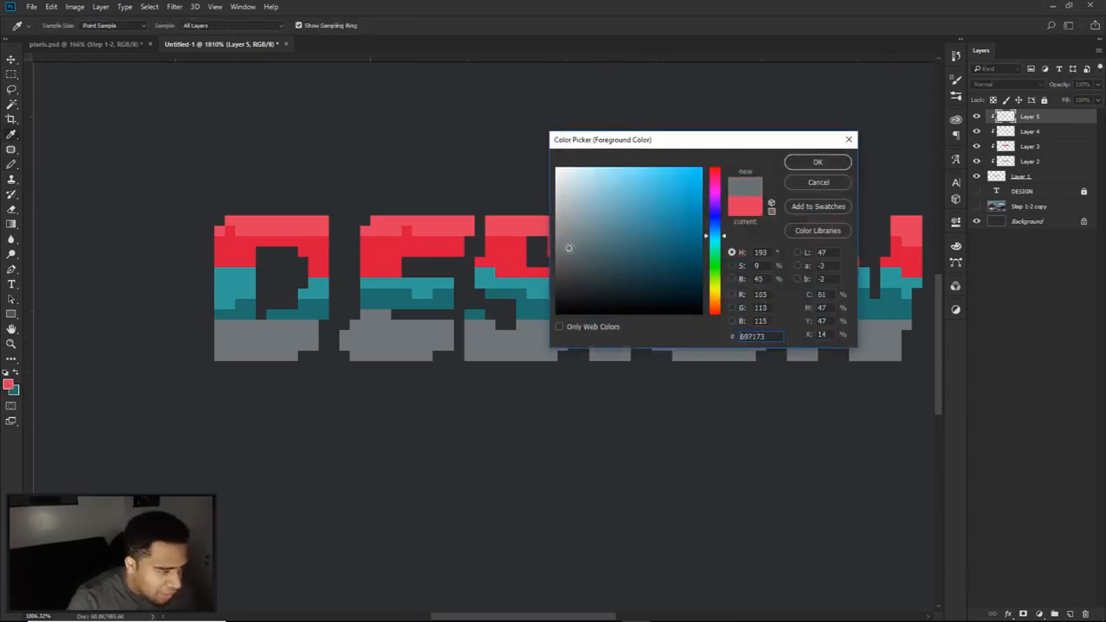
click(807, 164)
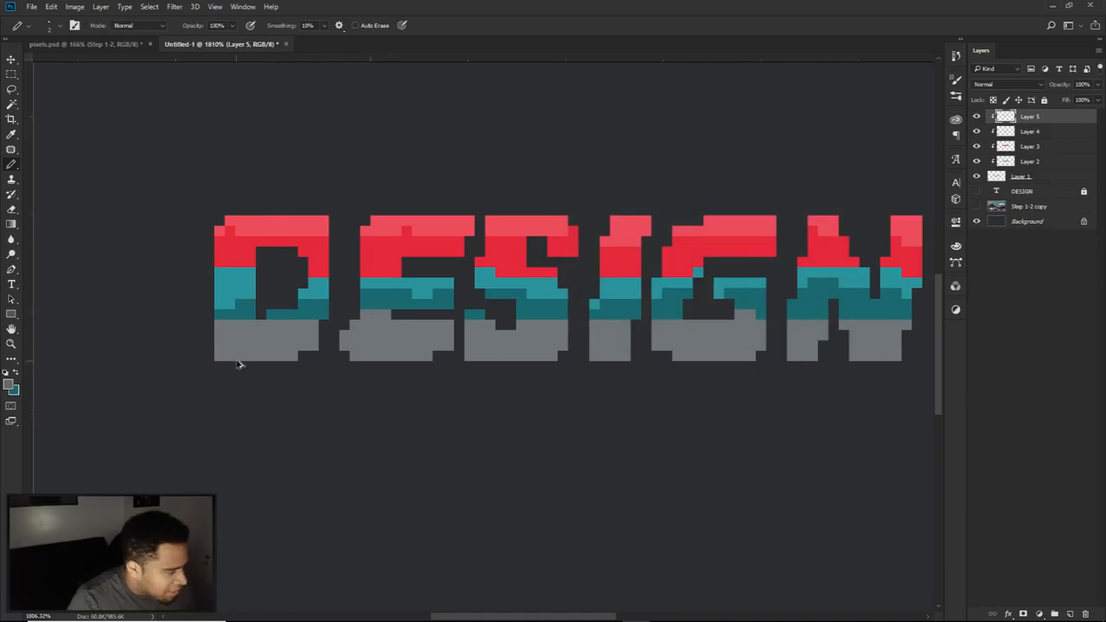
- Add another layer clipped to the lettering and pencil the darker grey along the bottom edges of the DESIGN letters
click(1070, 612)
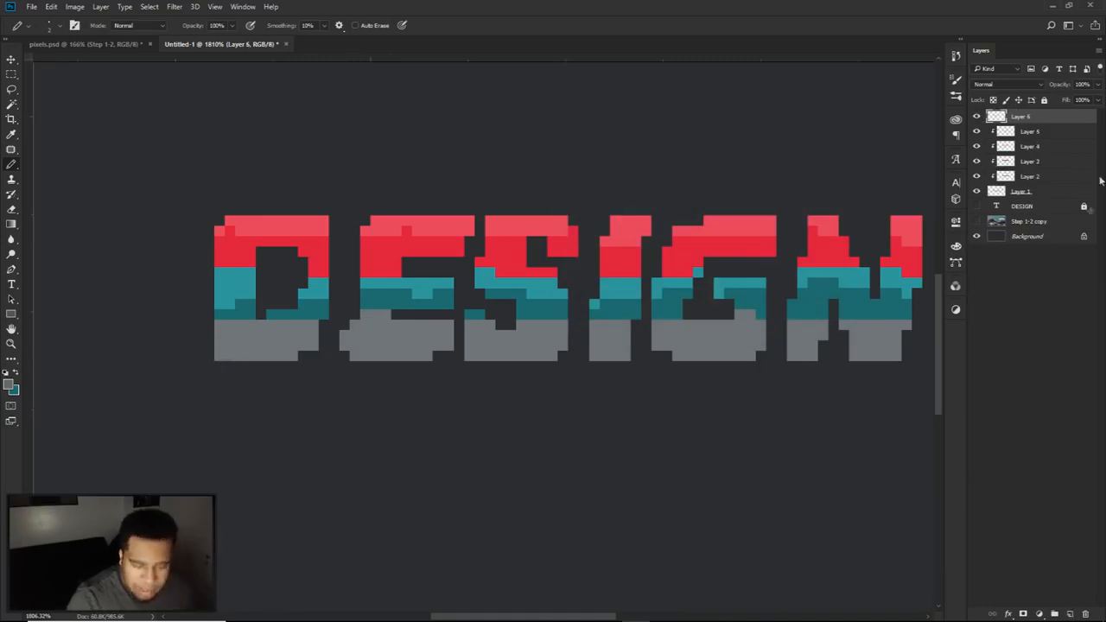
right_click(1039, 117)
click(954, 303)
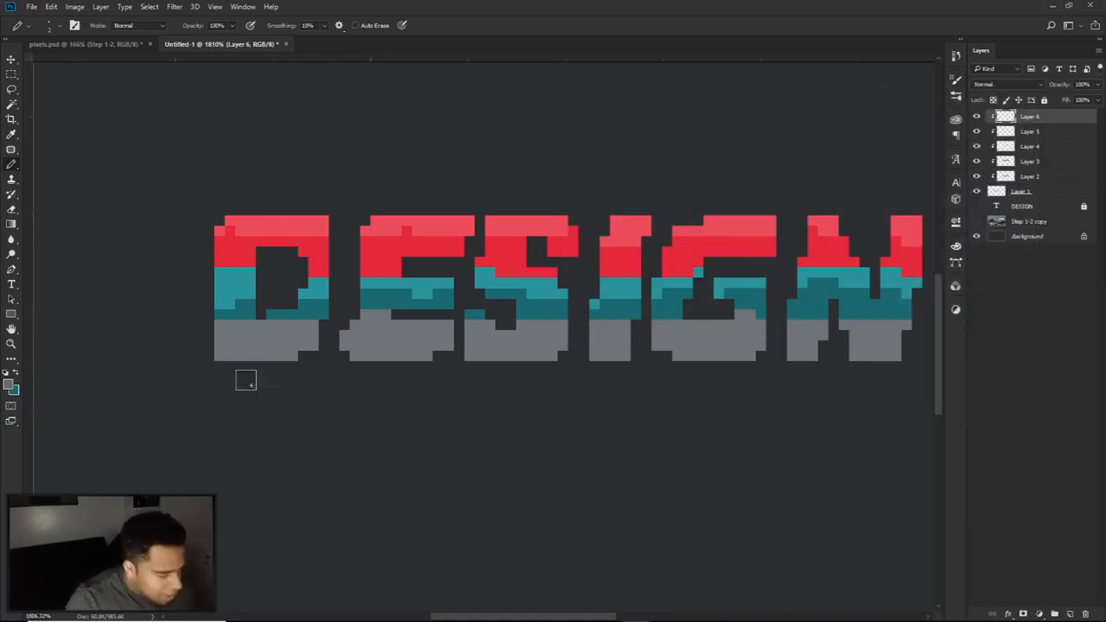
mouse_move(280, 363)
mouse_down()
mouse_move(184, 355)
mouse_move(489, 366)
mouse_move(763, 346)
mouse_move(874, 354)
mouse_up()
scroll(856, 346, down, 6)
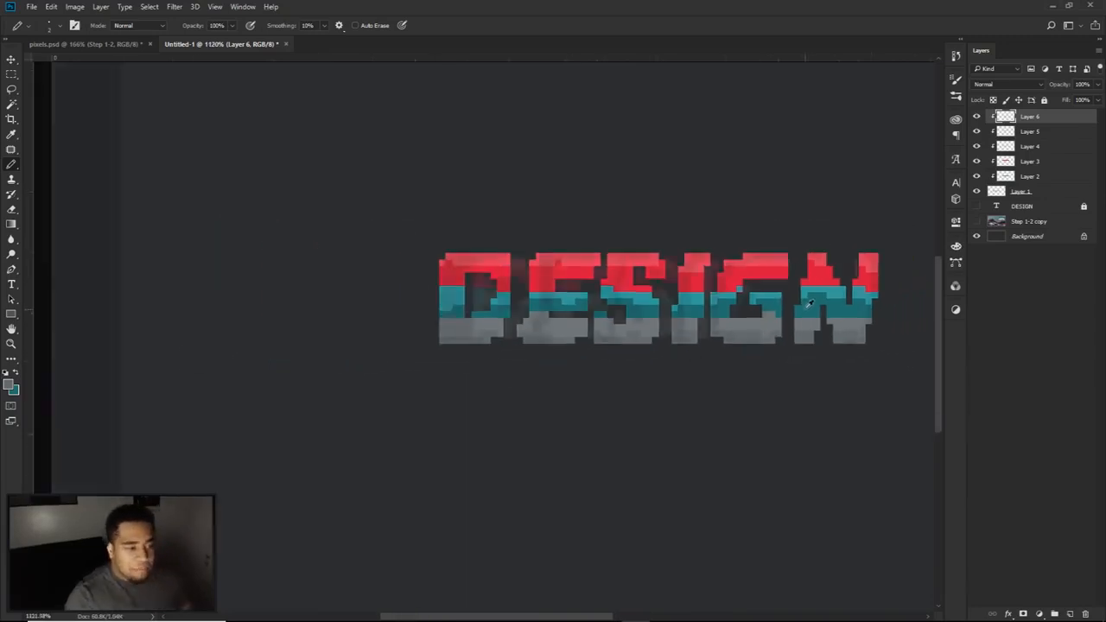
scroll(590, 321, up, 1)
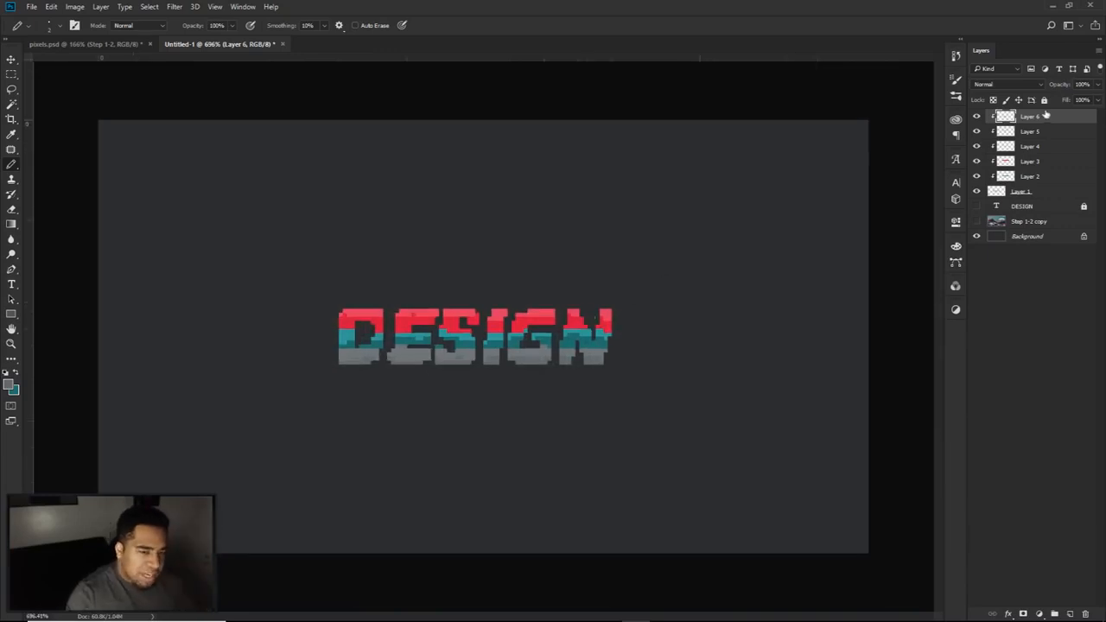
- Shift Layer 1 and its clipped color layers together slightly up and to the right, and group them
shift+click(1029, 195)
key(v)
mouse_move(526, 354)
mouse_down()
mouse_move(549, 336)
mouse_move(548, 349)
mouse_up()
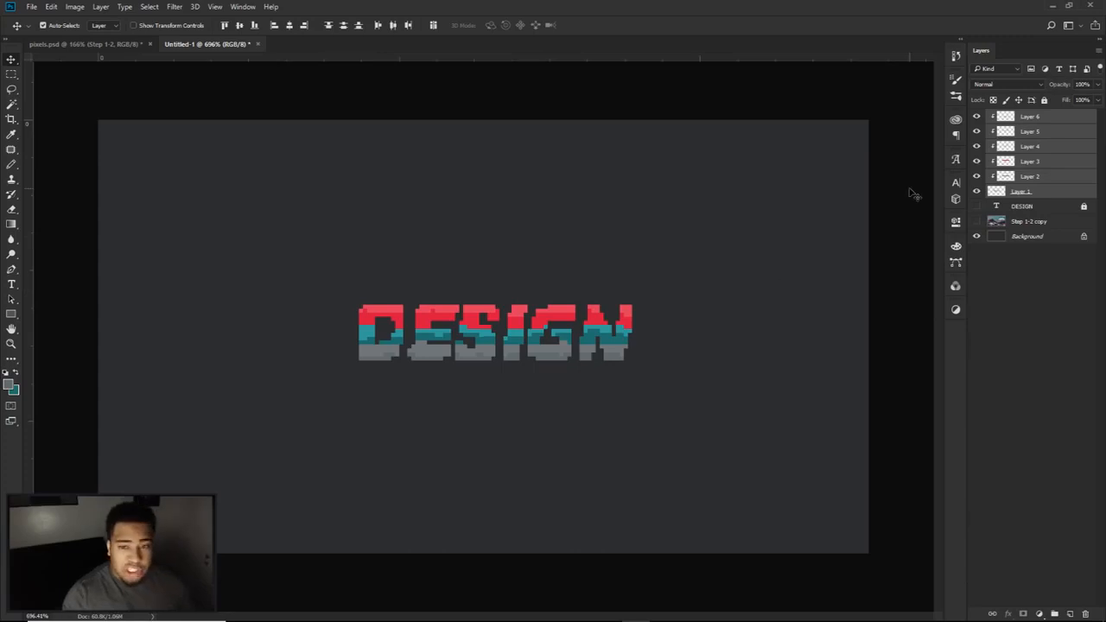
key(ctrl+g)
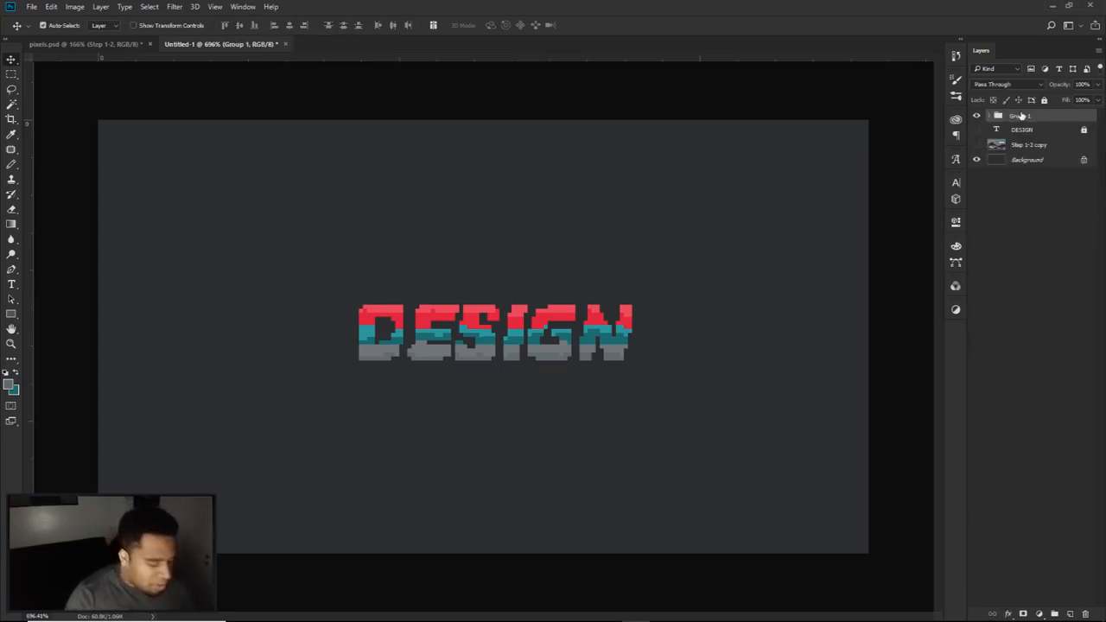
- Duplicate the lettering group as a single merged layer and place it beneath the original group
key(ctrl+j)
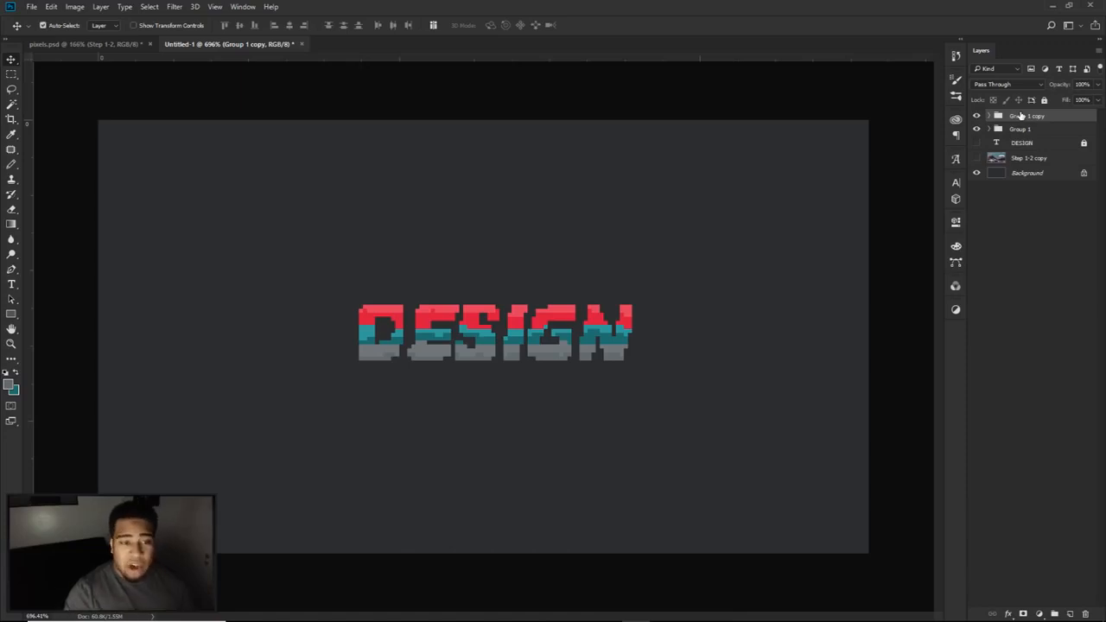
right_click(1015, 118)
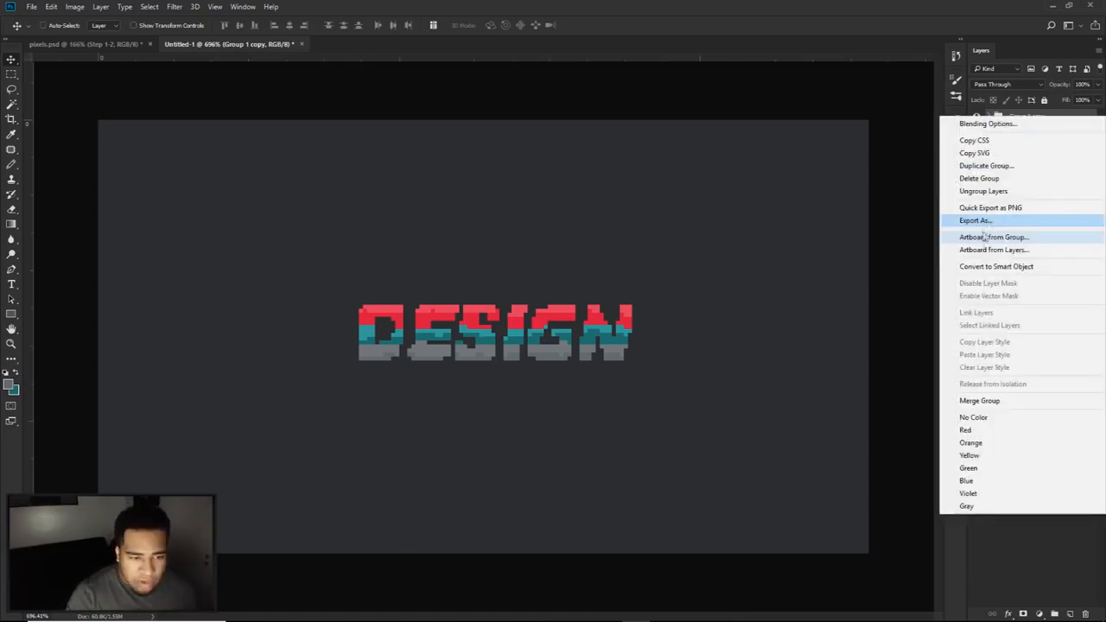
click(976, 402)
drag(1032, 119, 1036, 142)
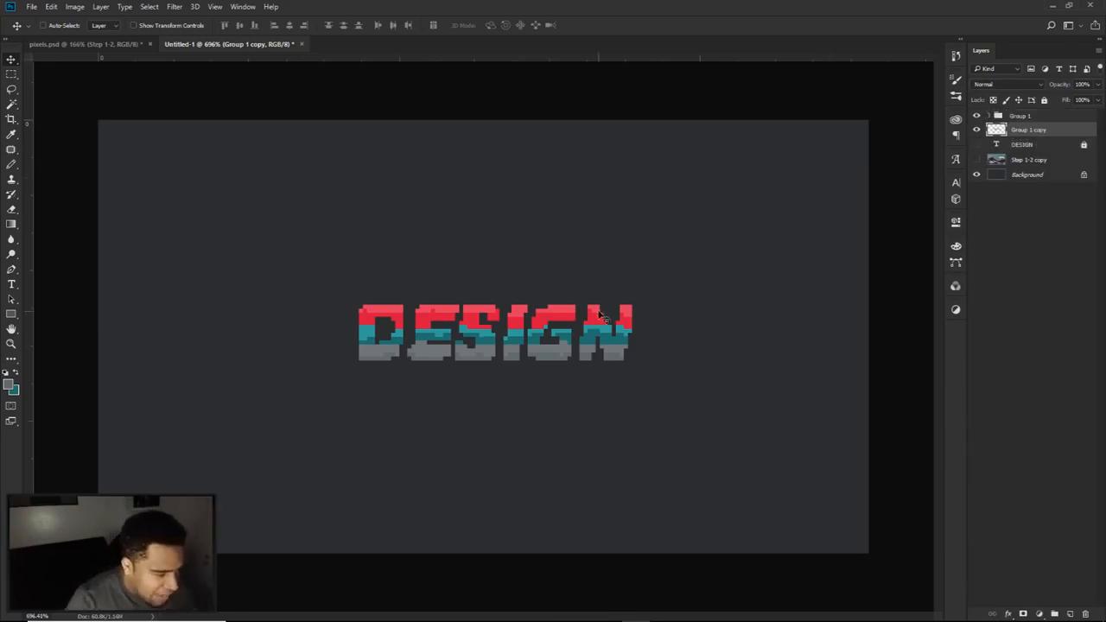
- Offset the merged copy two pixels below the lettering and darken it with a Hue/Saturation Lightness of -81
drag(602, 315, 605, 320)
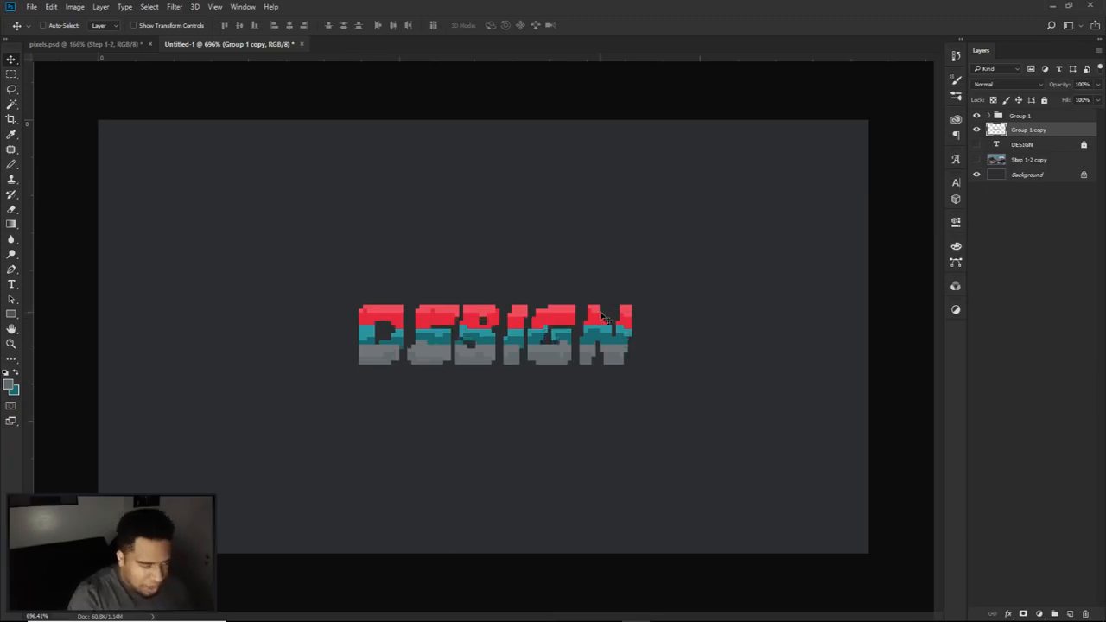
key(Down)
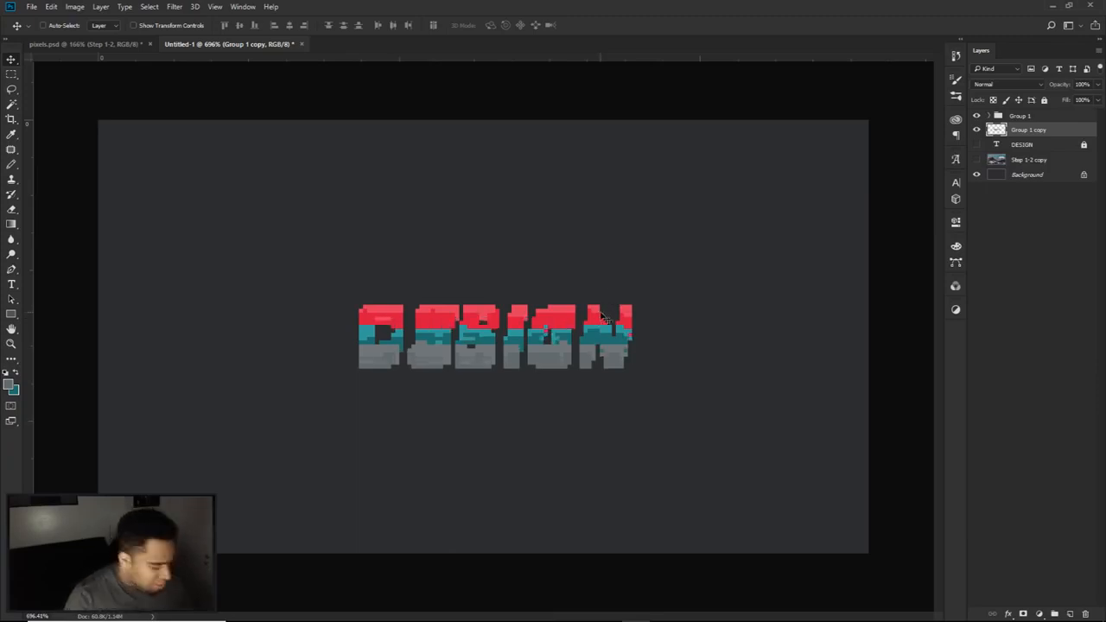
key(ctrl+u)
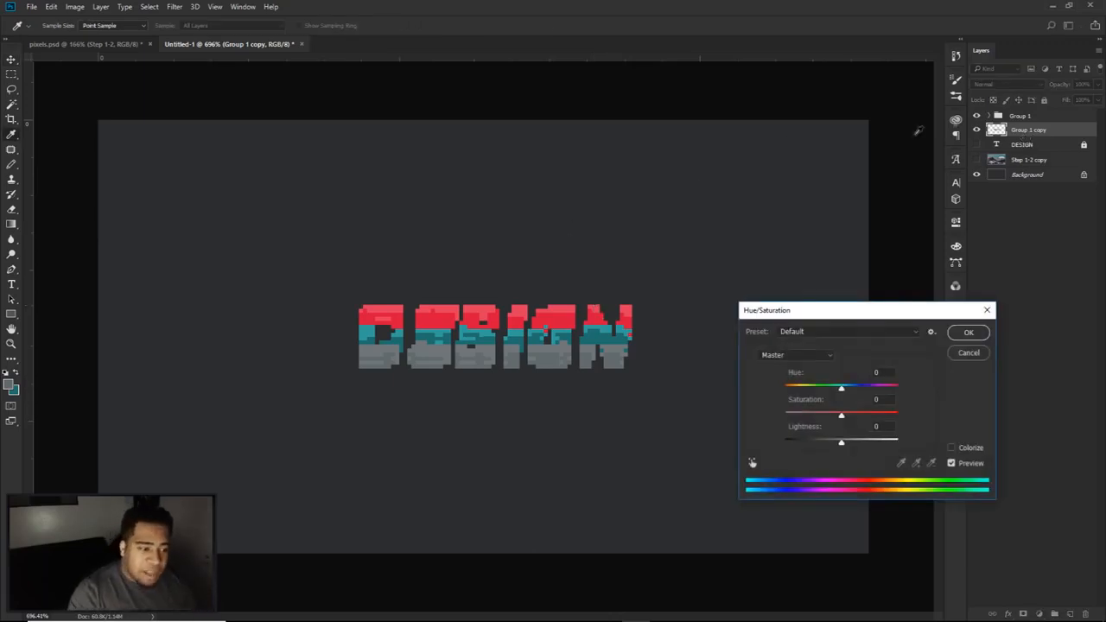
drag(822, 316, 800, 172)
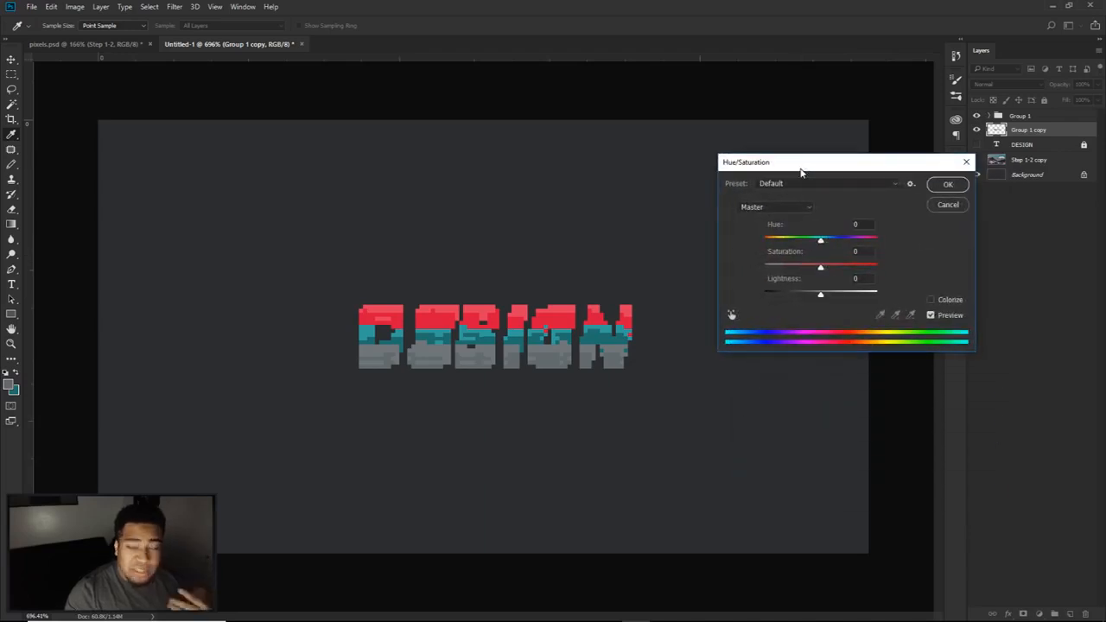
drag(820, 296, 775, 293)
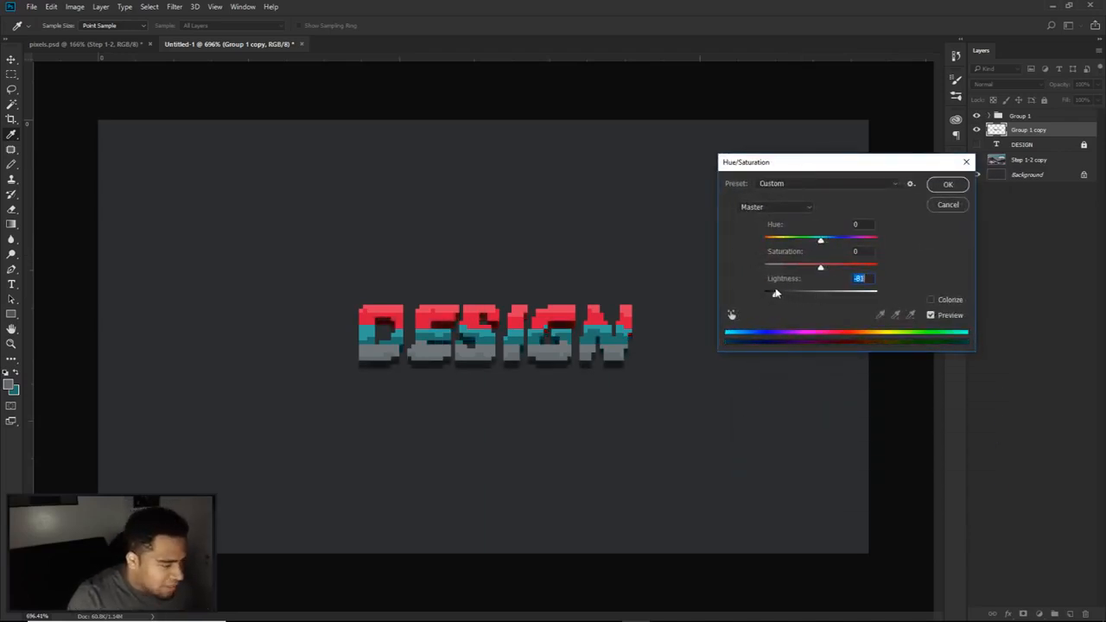
click(947, 184)
- Try the dark shadow copy one pixel farther down and return it to its two-pixel offset
key(v)
scroll(486, 335, up, 5)
drag(617, 342, 615, 348)
scroll(425, 322, up, 2)
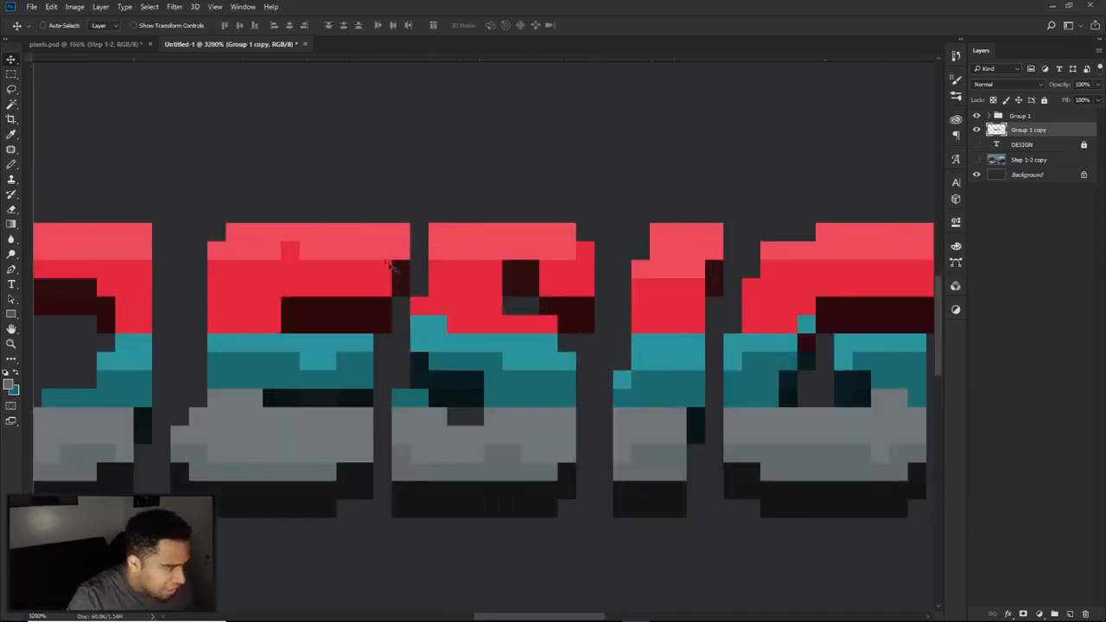
key(Down)
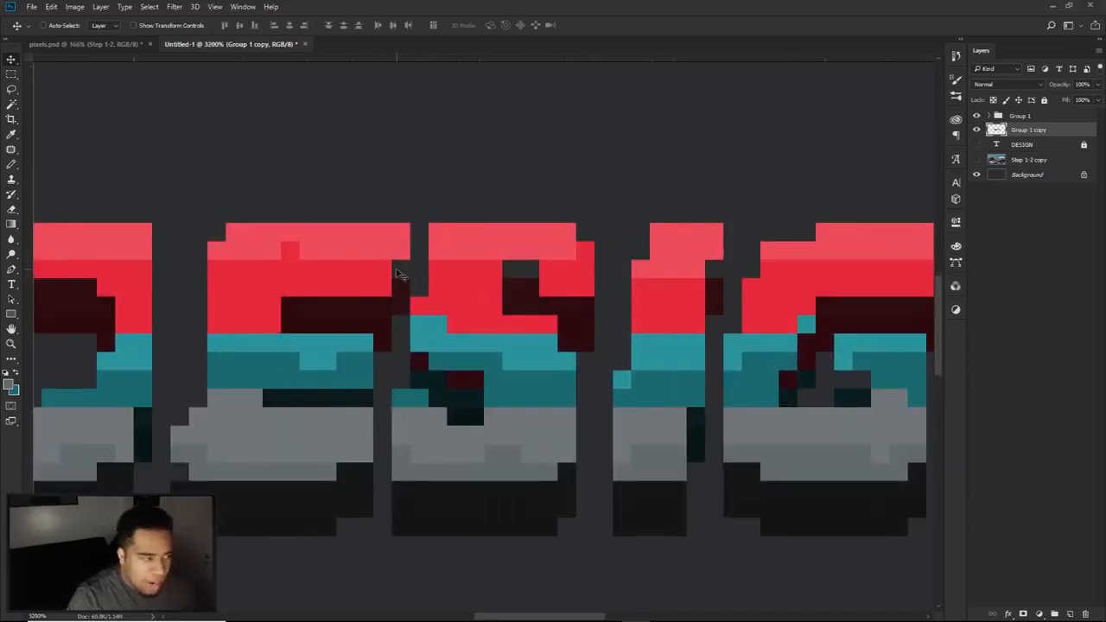
key(Up)
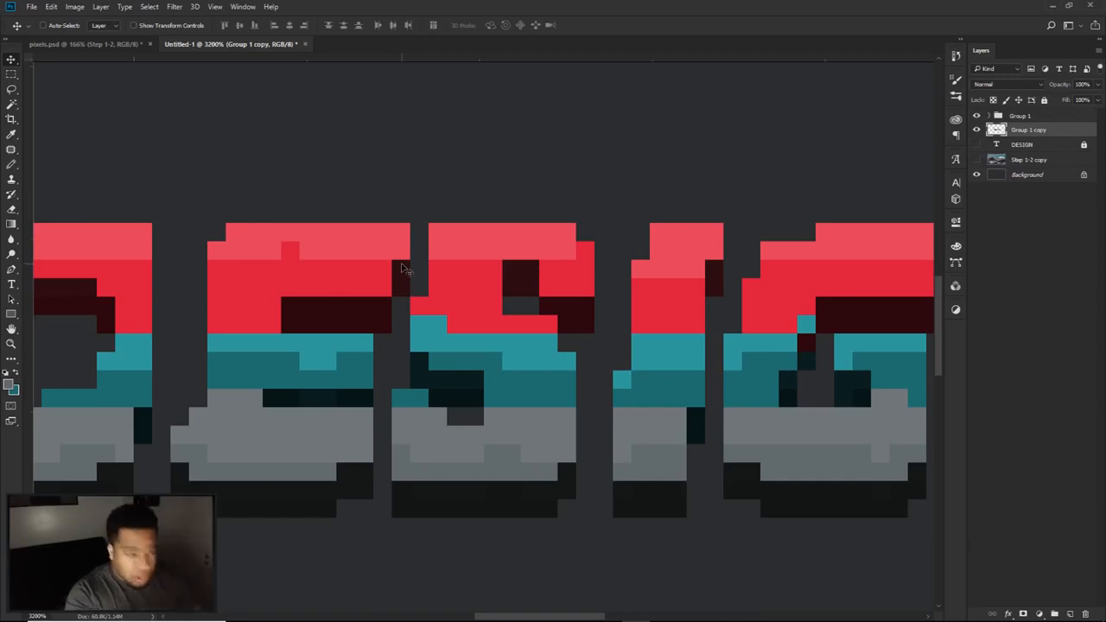
scroll(401, 267, down, 5)
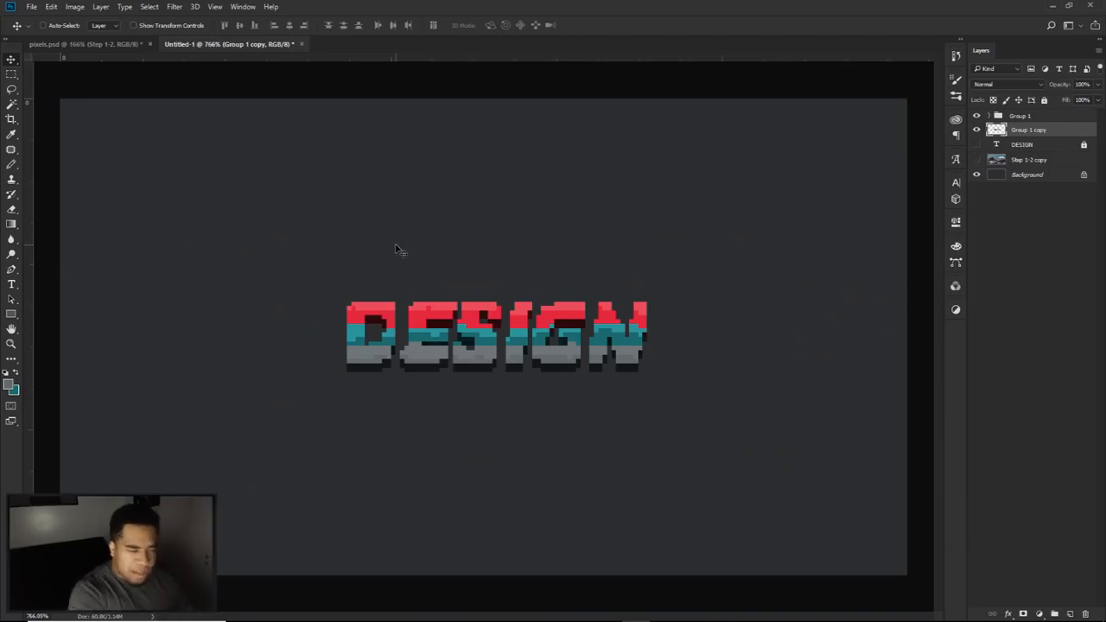
- Group the lettering group with its shadow layer and name the new group Text
shift+click(1022, 118)
key(ctrl+g)
double_click(1021, 122)
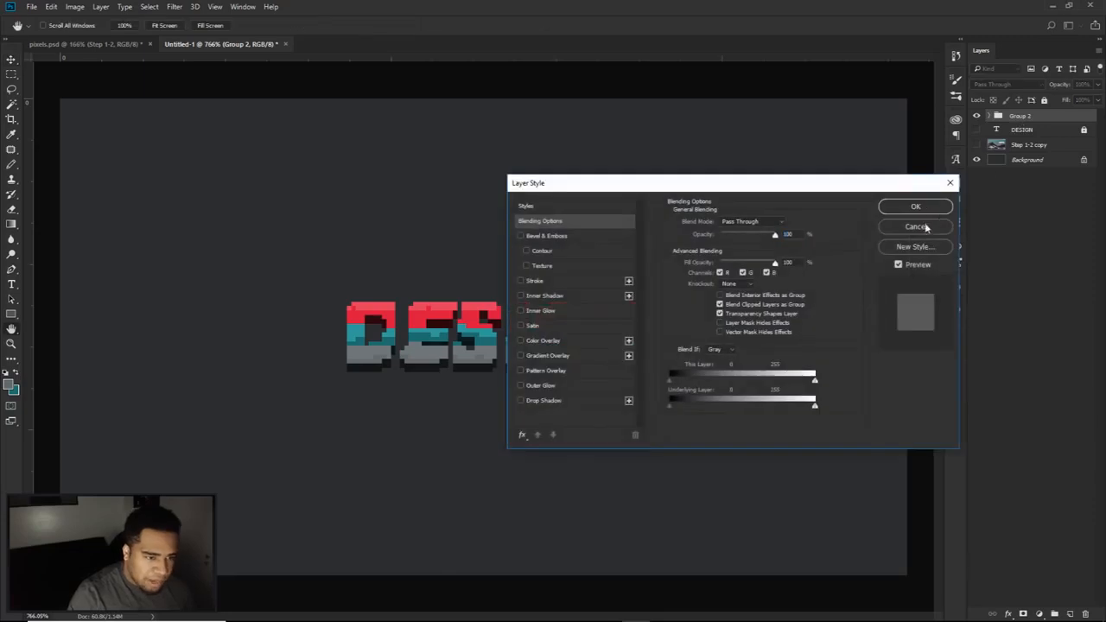
click(916, 227)
double_click(1024, 116)
text(Text)
key(Return)
- Copy the Text group into pixels.psd, and show the Step 1-2 group there instead of Pixel Art
drag(395, 244, 490, 303)
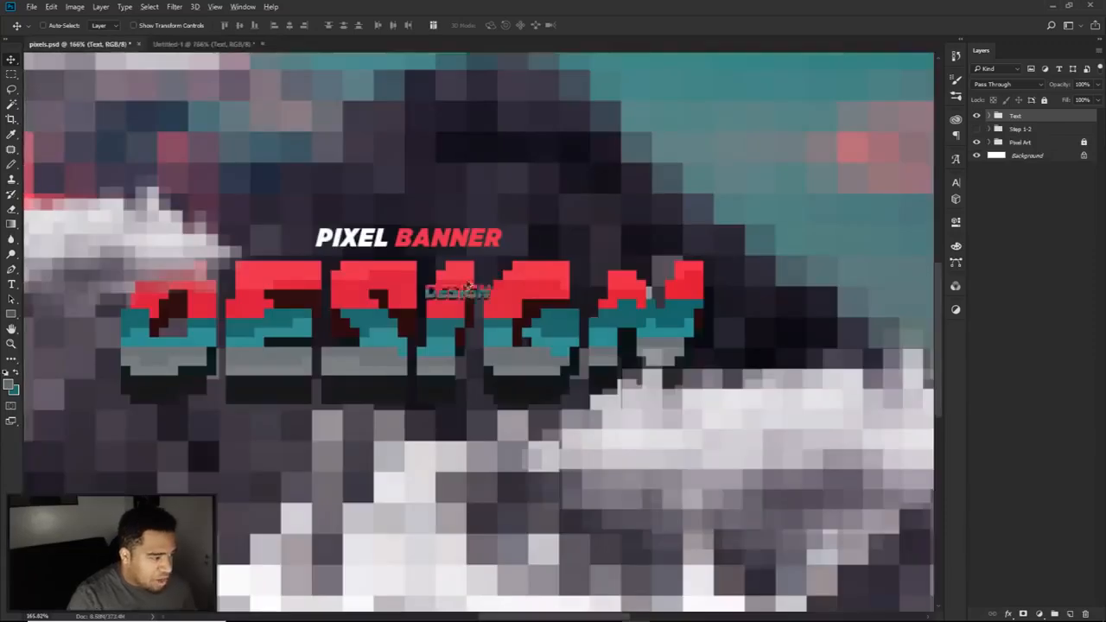
scroll(472, 284, down, 5)
click(977, 141)
scroll(555, 251, down, 3)
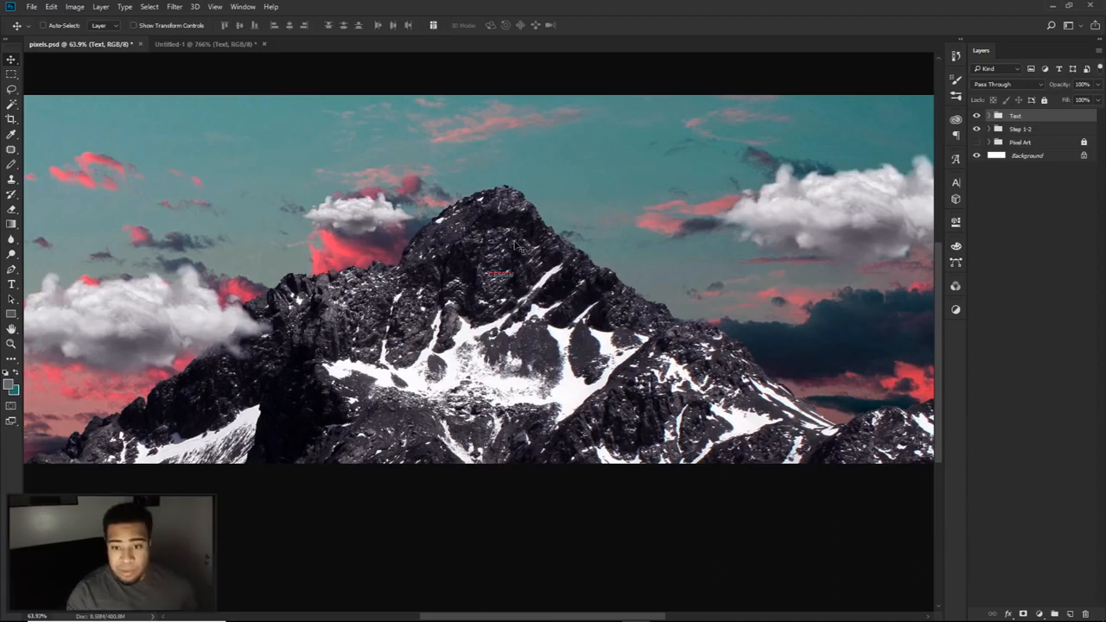
- Try enlarging the Text group over the mountain and undo the change
key(ctrl+t)
drag(513, 268, 736, 192)
key(Return)
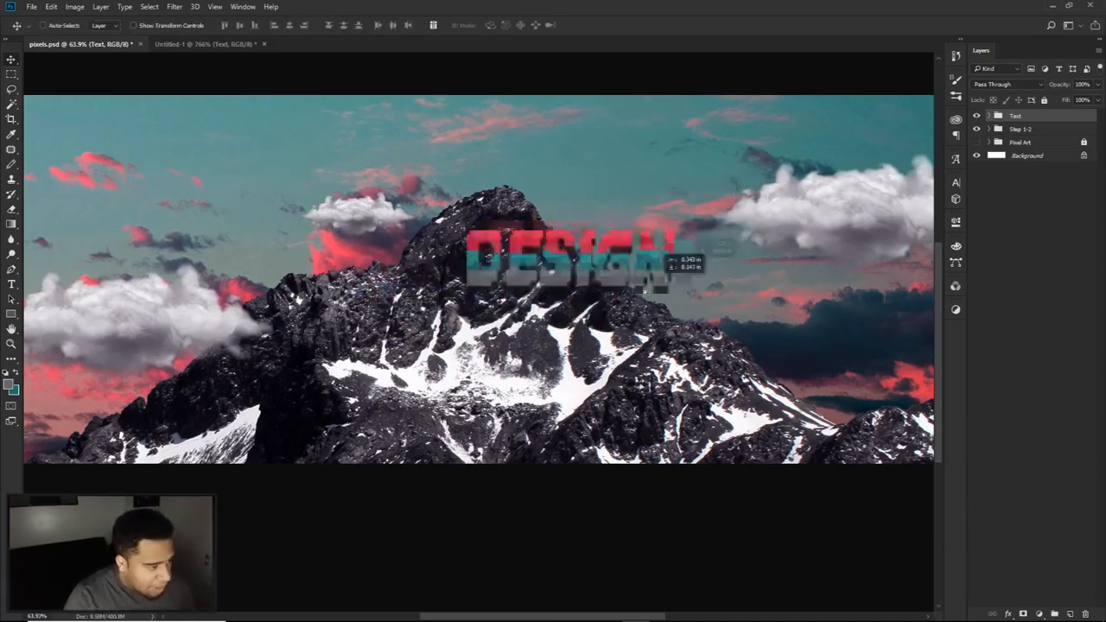
key(ctrl+z)
- Scale the Text group up from its center to about 1977% with Bicubic interpolation
key(ctrl+t)
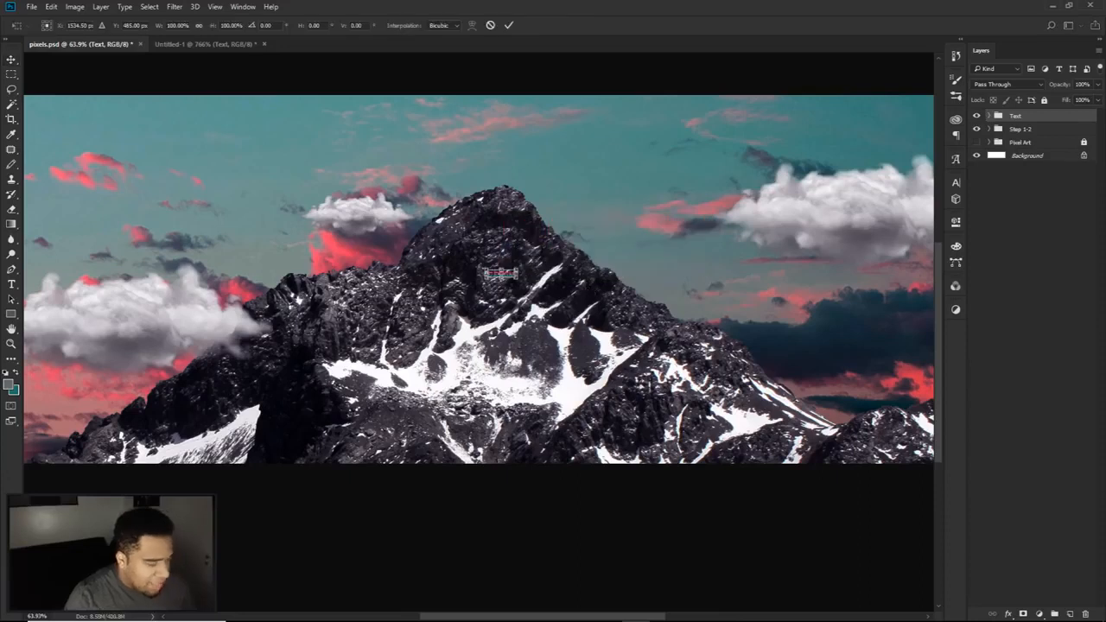
drag(518, 272, 794, 198)
key(Return)
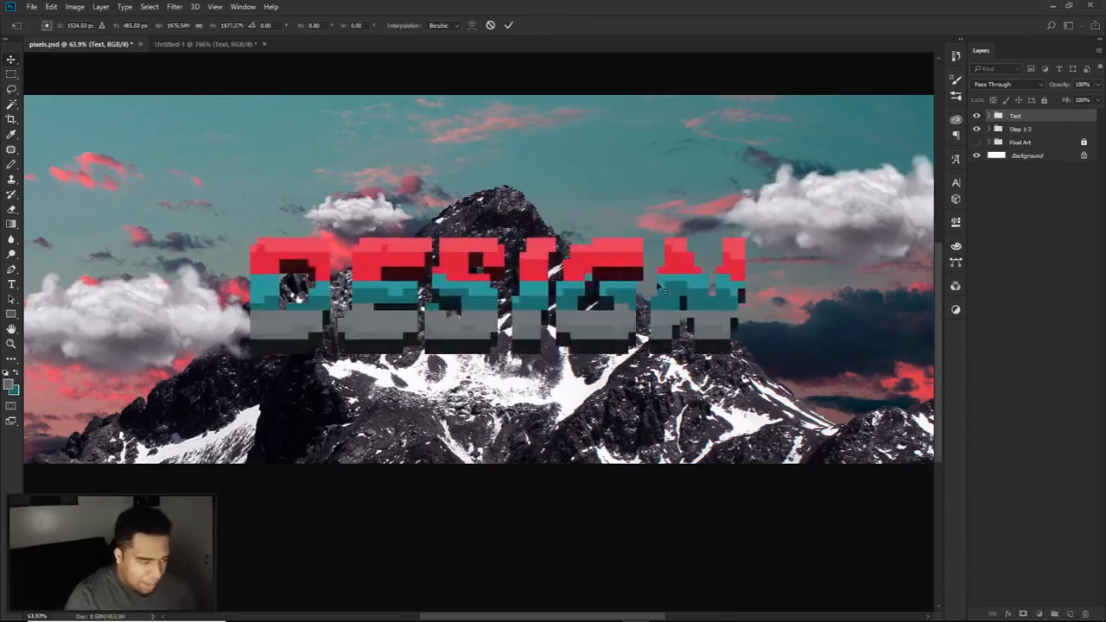
scroll(486, 315, up, 1)
scroll(486, 315, down, 3)
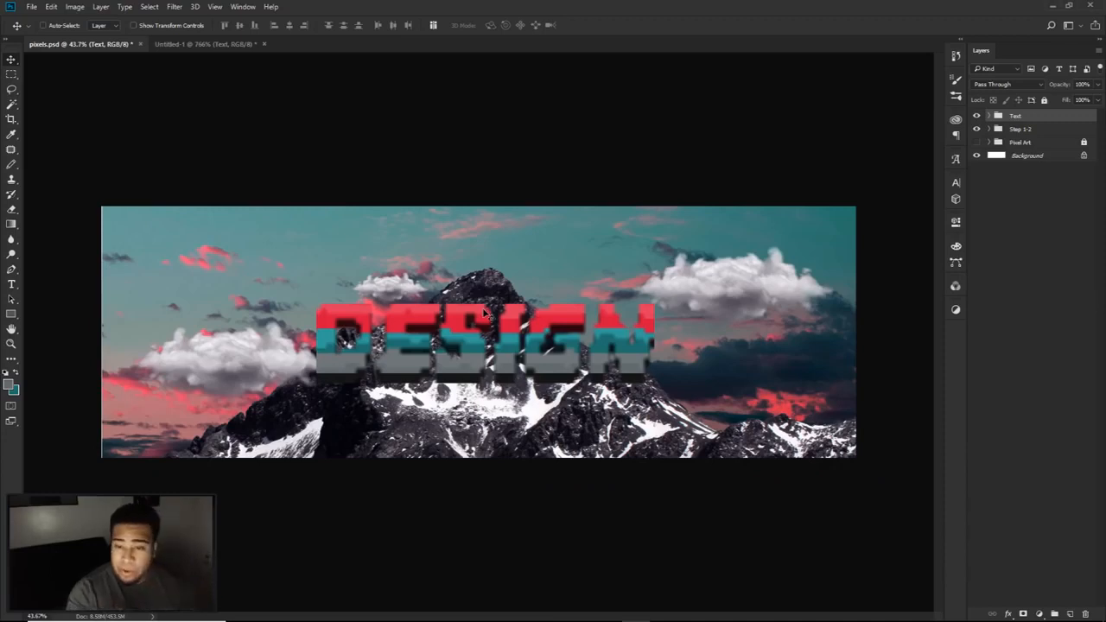
- Delete the enlarged Text group from pixels.psd
key(Delete)
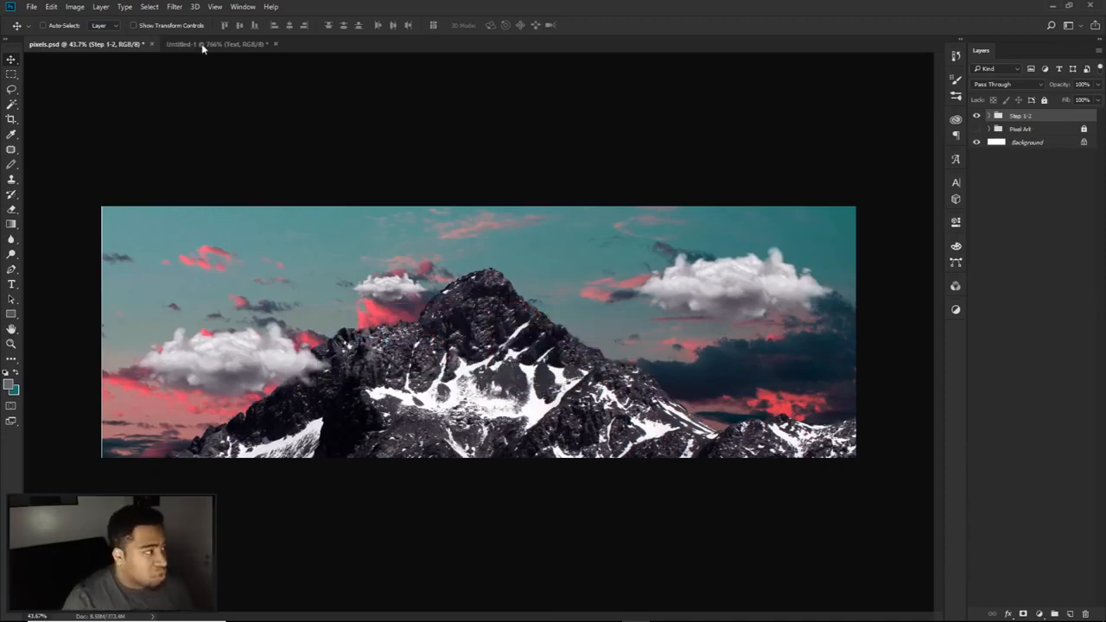
- Resize the Untitled-1 lettering document to 1920 px wide by 1080 px high, using Nearest Neighbor (hard edges) resampling
click(207, 45)
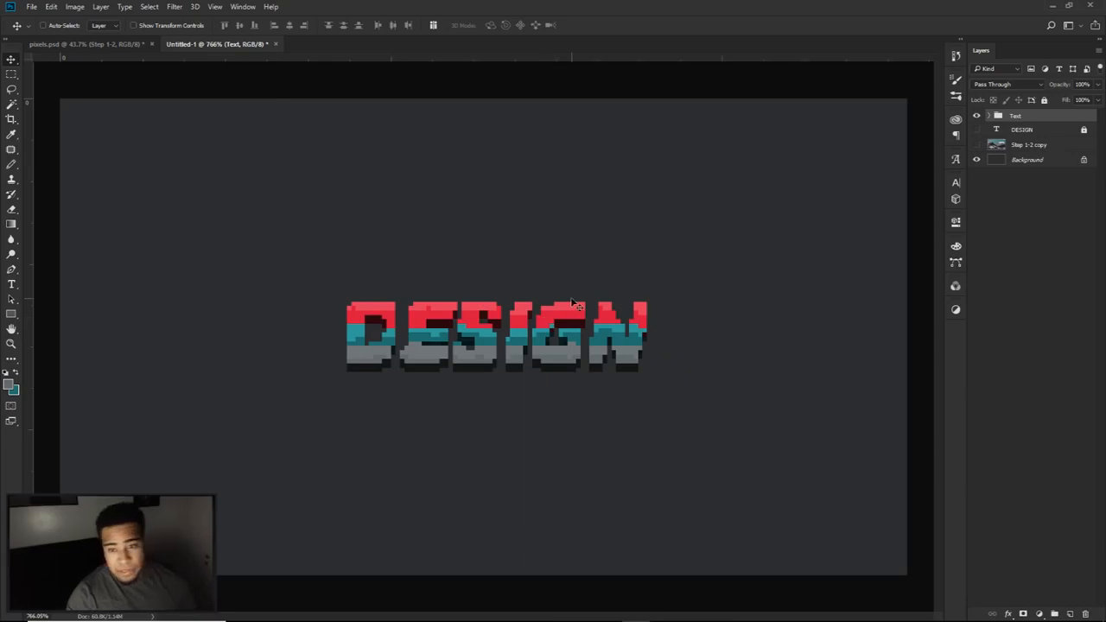
click(74, 6)
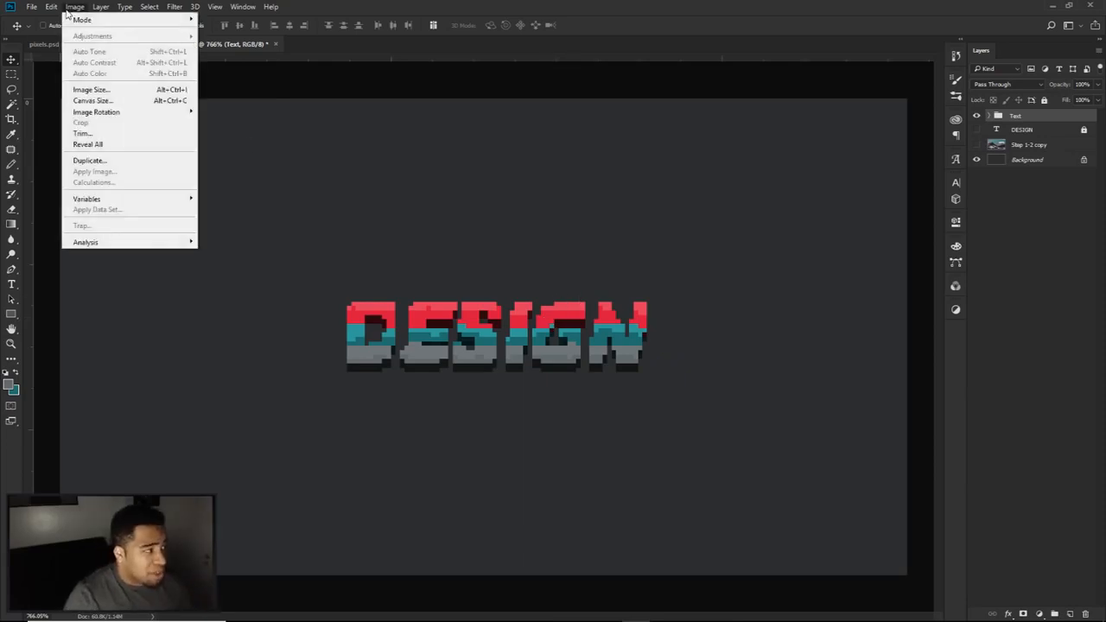
click(92, 90)
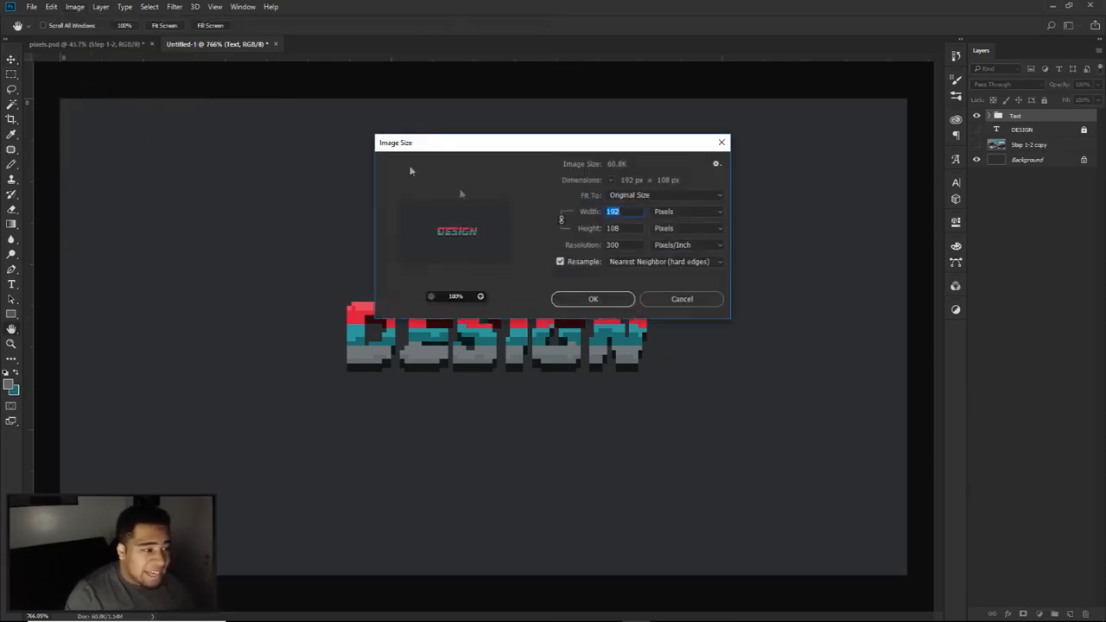
click(638, 263)
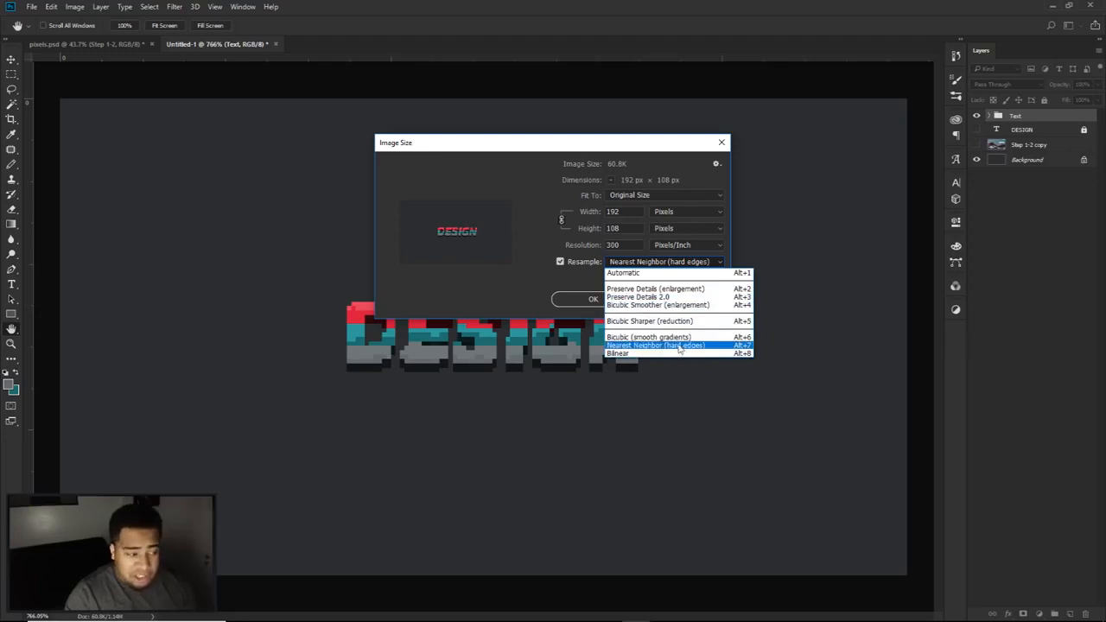
click(592, 193)
click(628, 211)
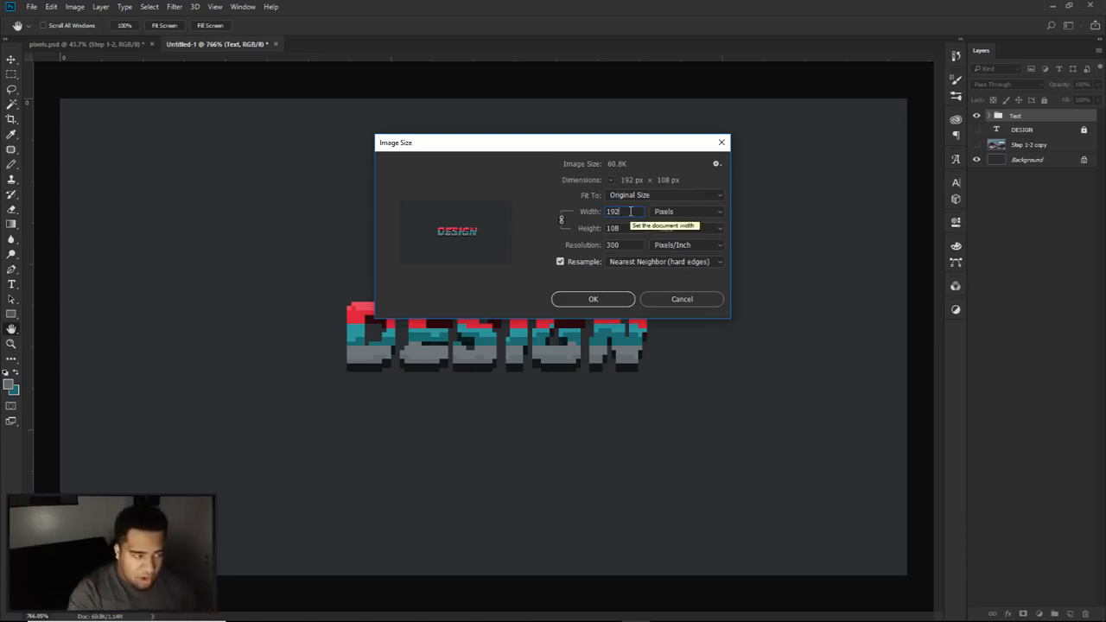
drag(628, 212, 589, 213)
click(628, 209)
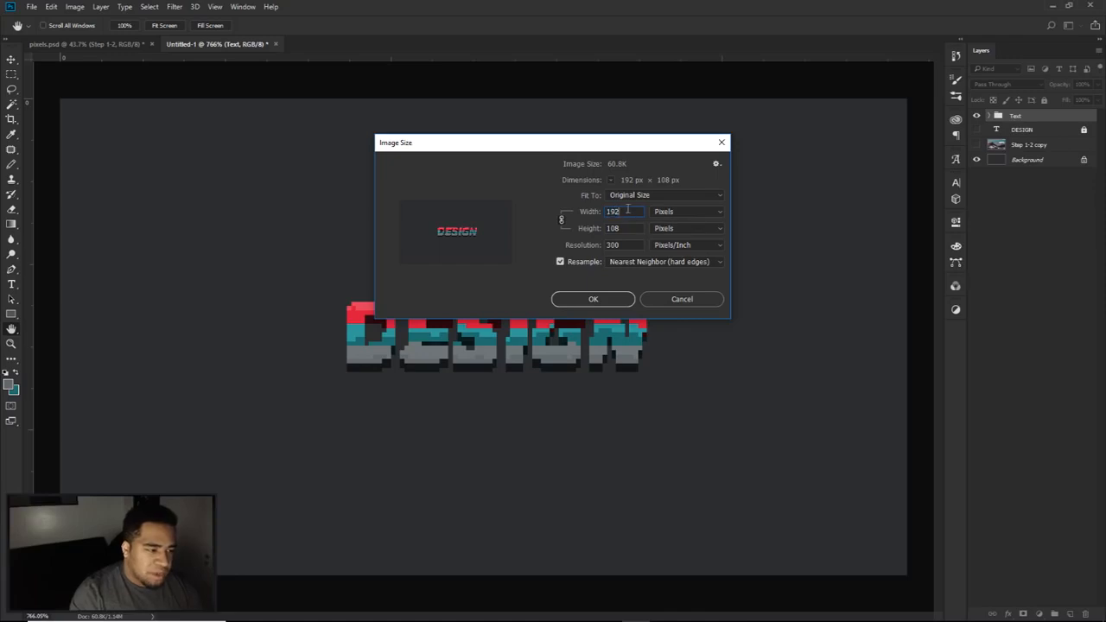
text(0)
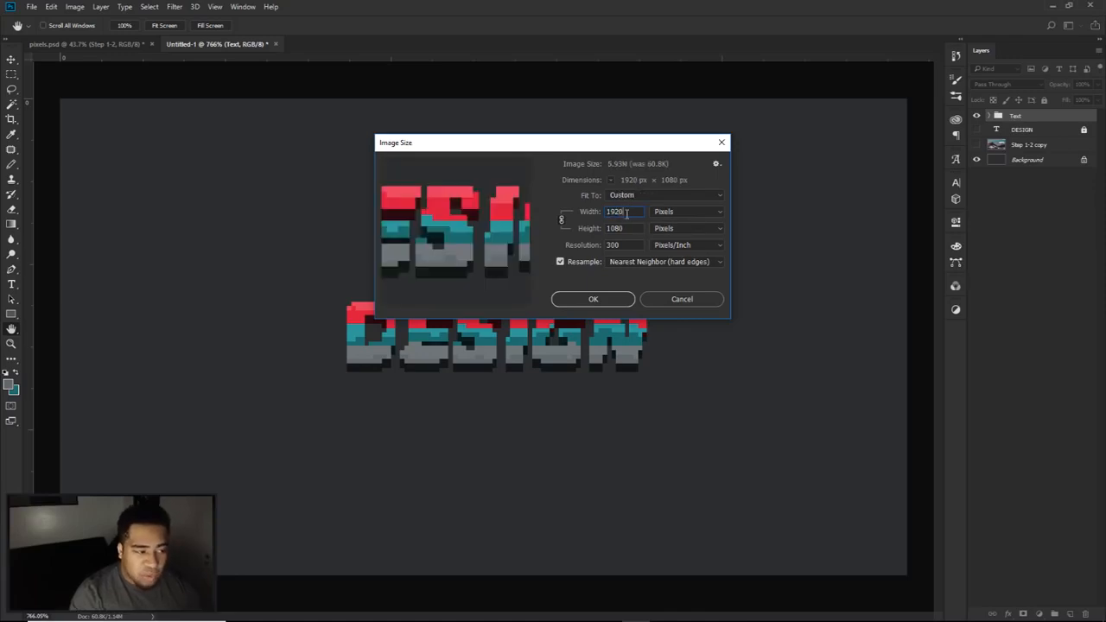
click(605, 299)
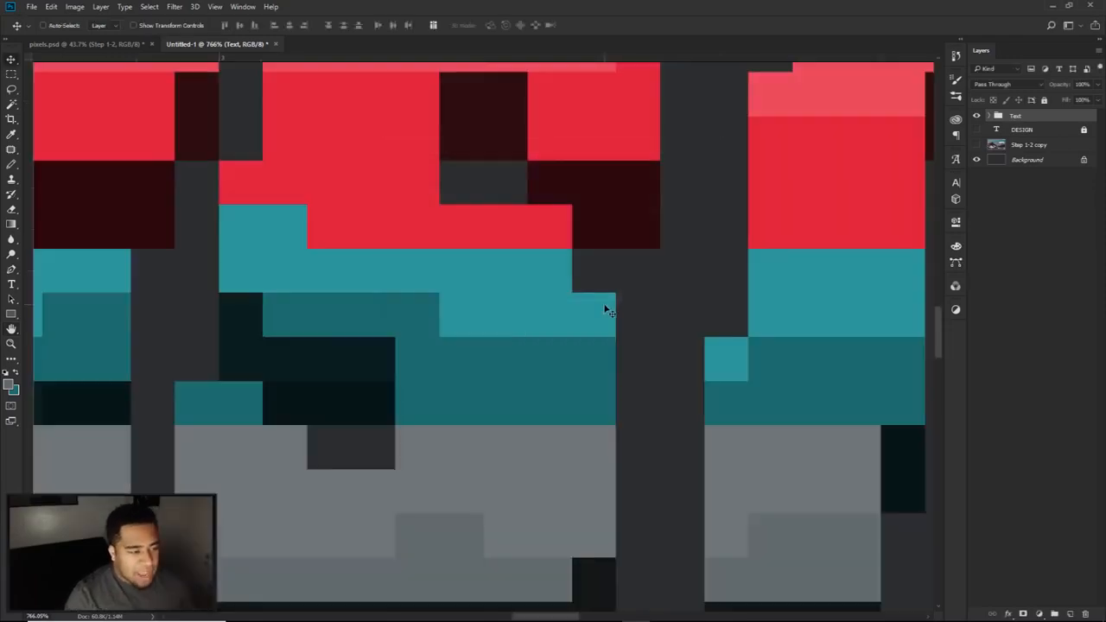
- Copy the enlarged Text group from Untitled-1 into pixels.psd and place it over the mountain peak
scroll(606, 302, down, 3)
scroll(608, 302, down, 6)
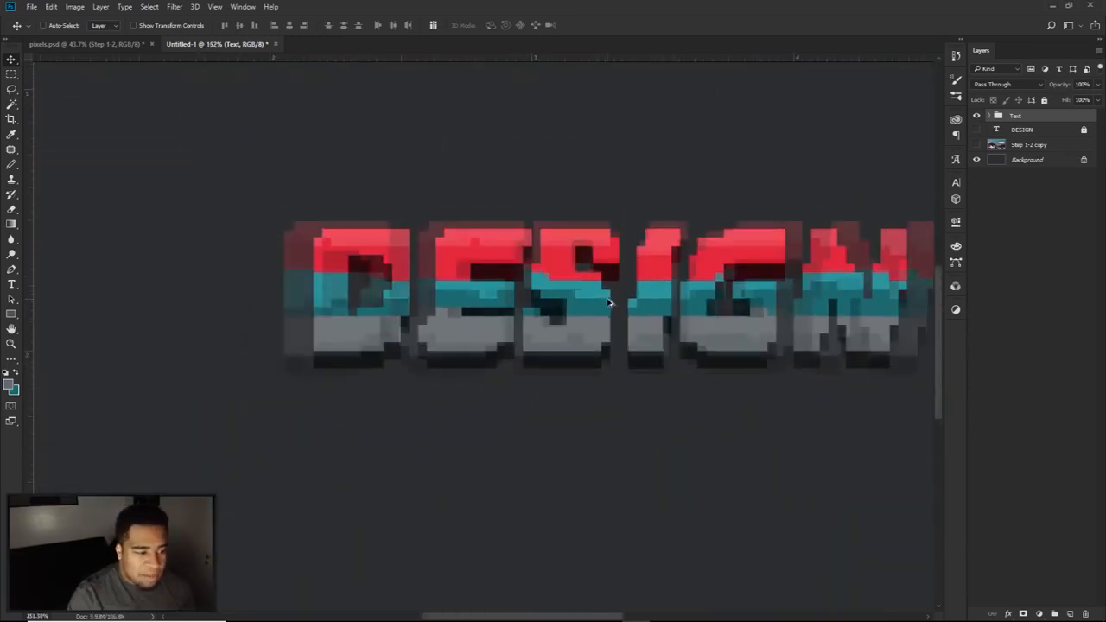
scroll(608, 302, down, 3)
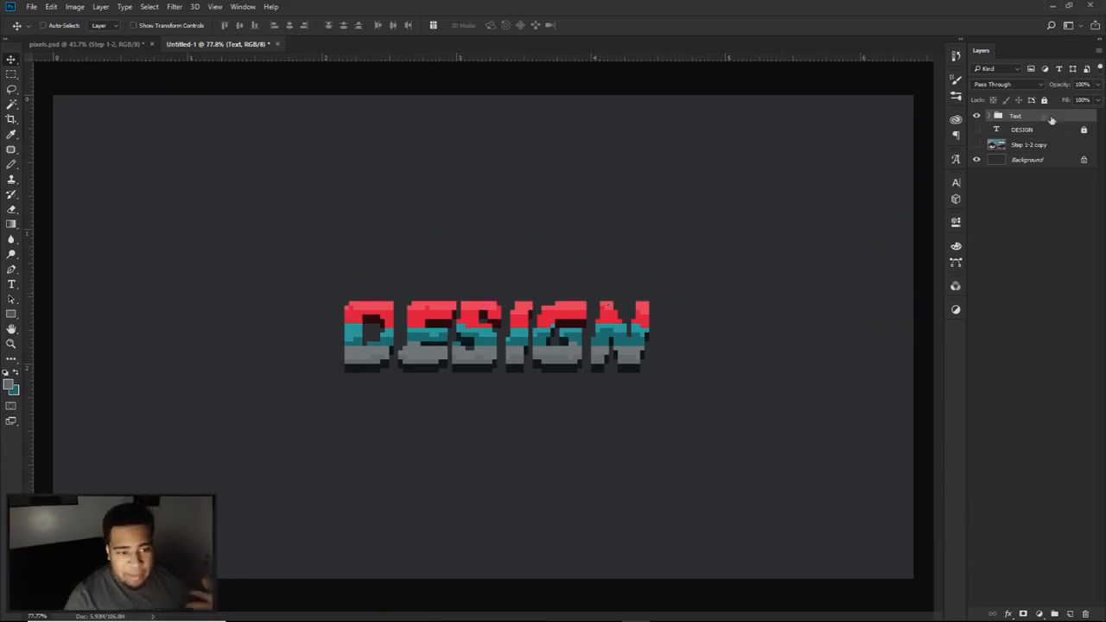
drag(562, 251, 513, 311)
mouse_move(528, 363)
mouse_down()
mouse_move(510, 356)
mouse_move(528, 357)
mouse_up()
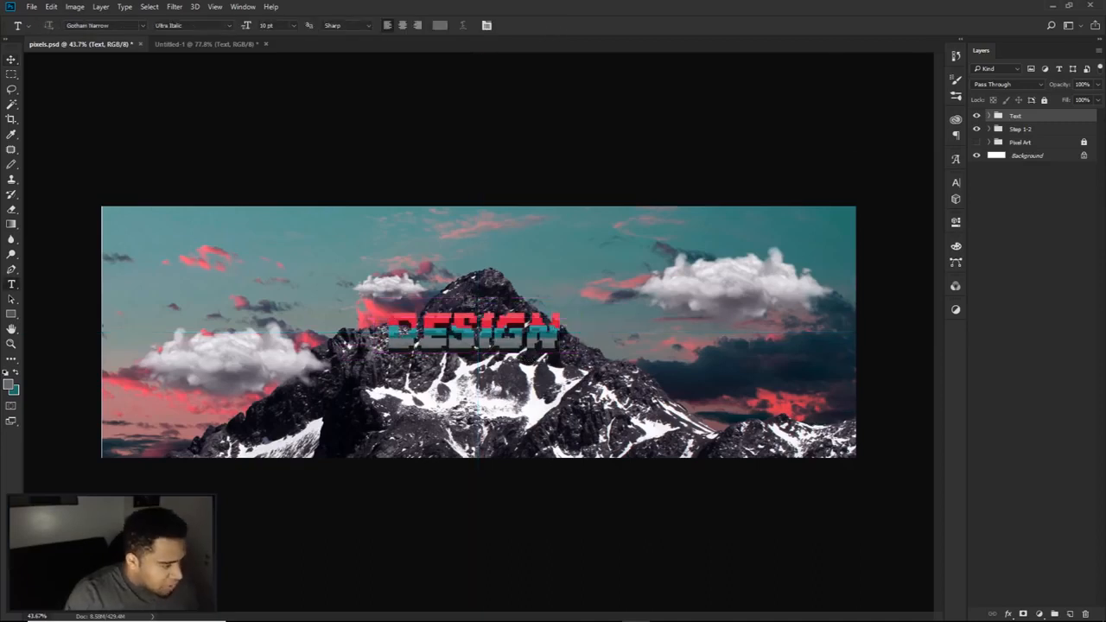
- Hide the Text group, duplicate the Step 1-2 group and merge the duplicate into a single layer
scroll(494, 332, up, 4)
scroll(484, 332, down, 3)
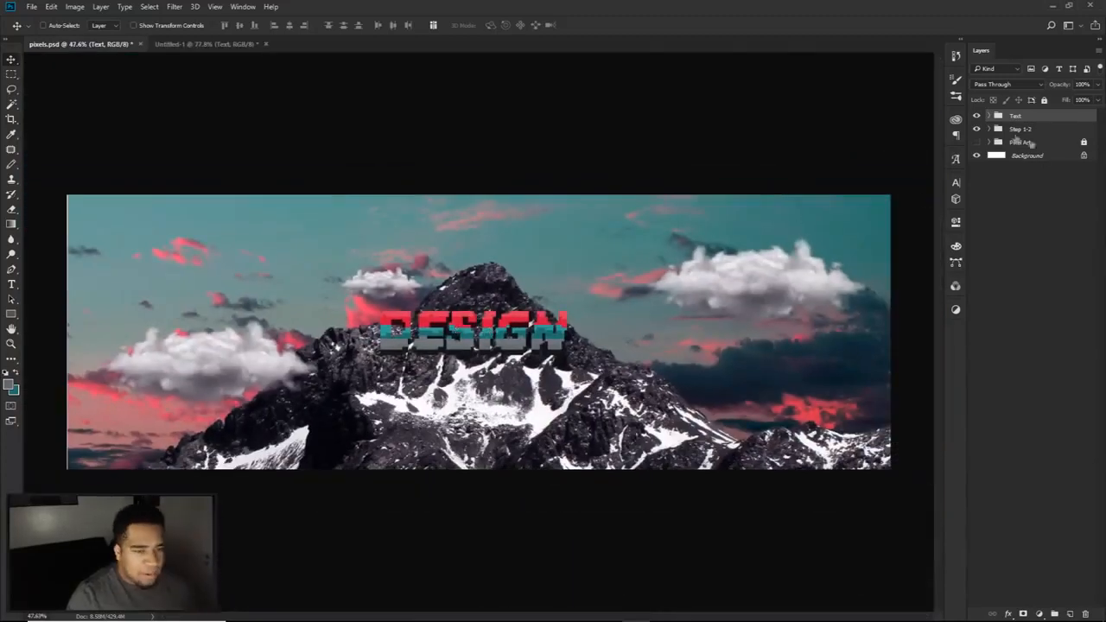
click(976, 116)
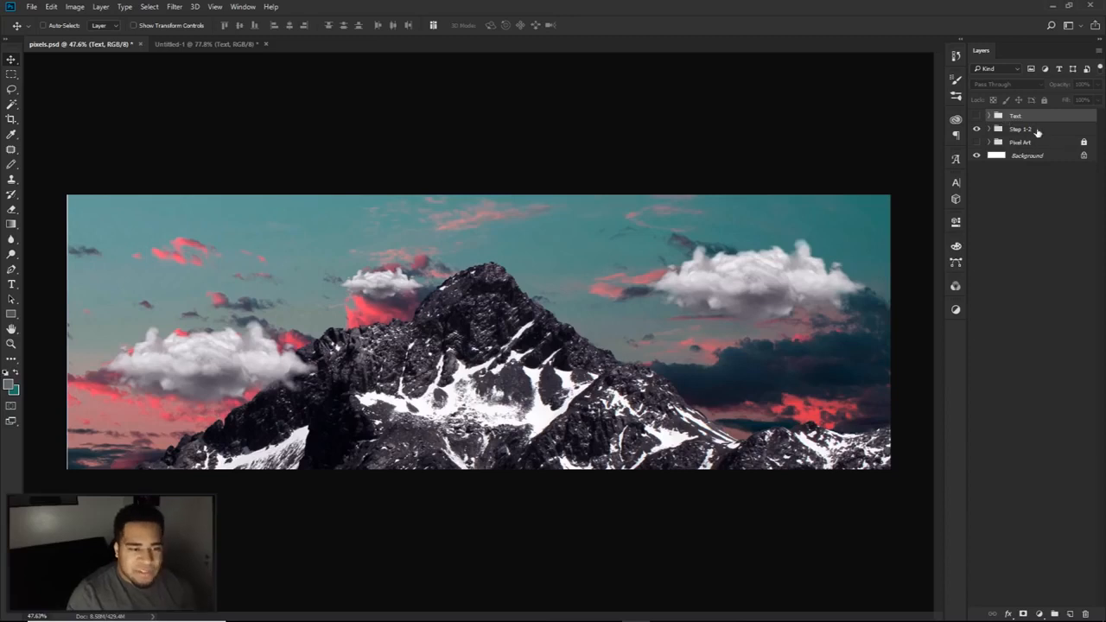
click(1040, 130)
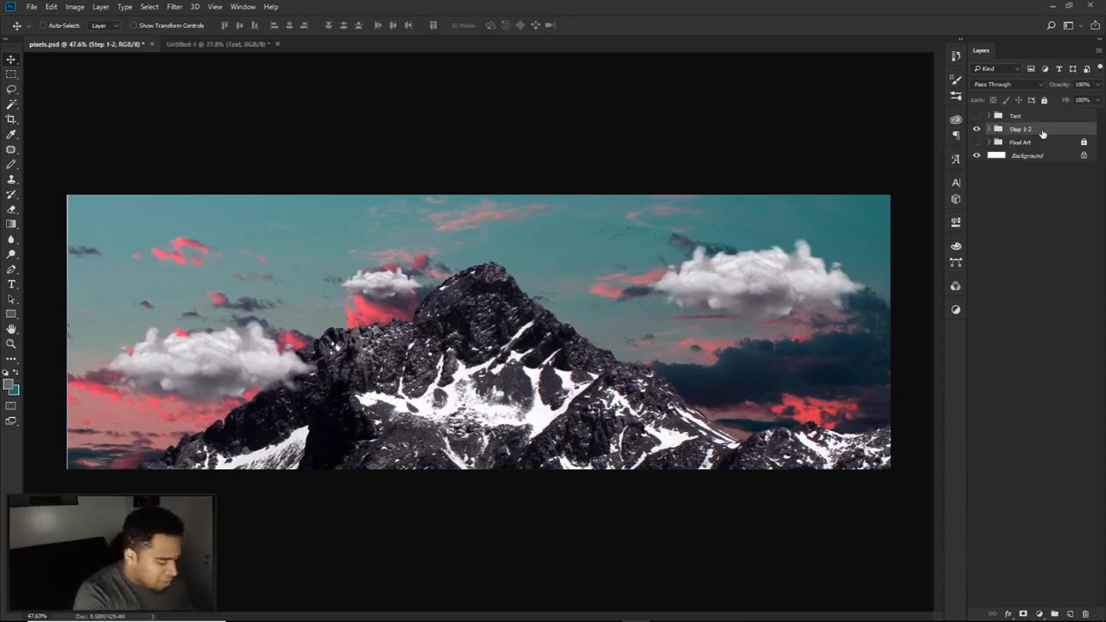
key(ctrl+j)
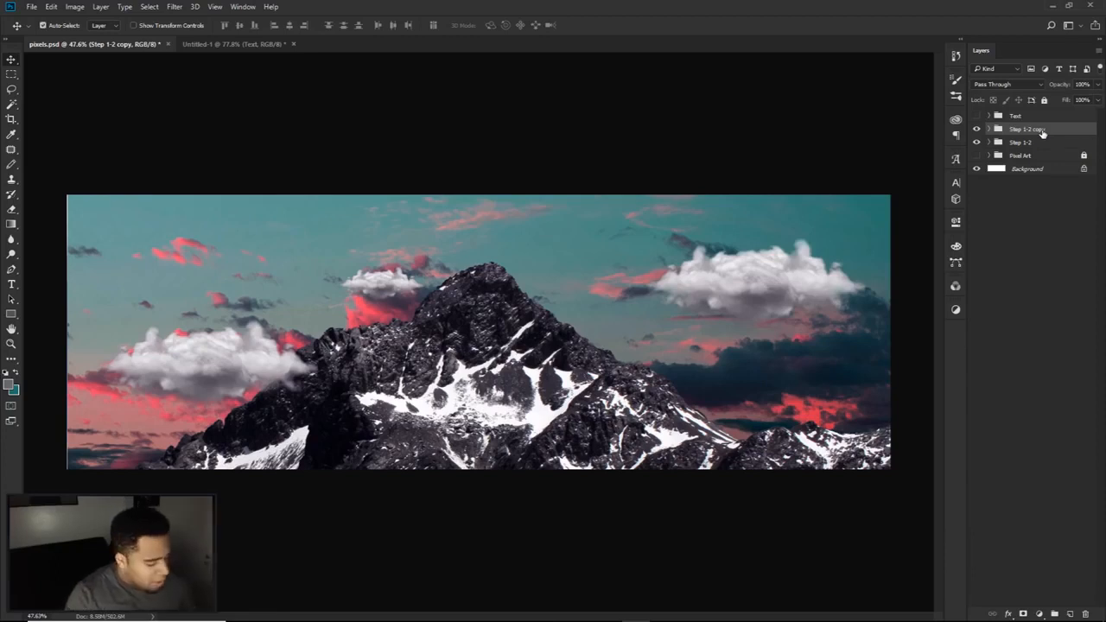
key(ctrl+e)
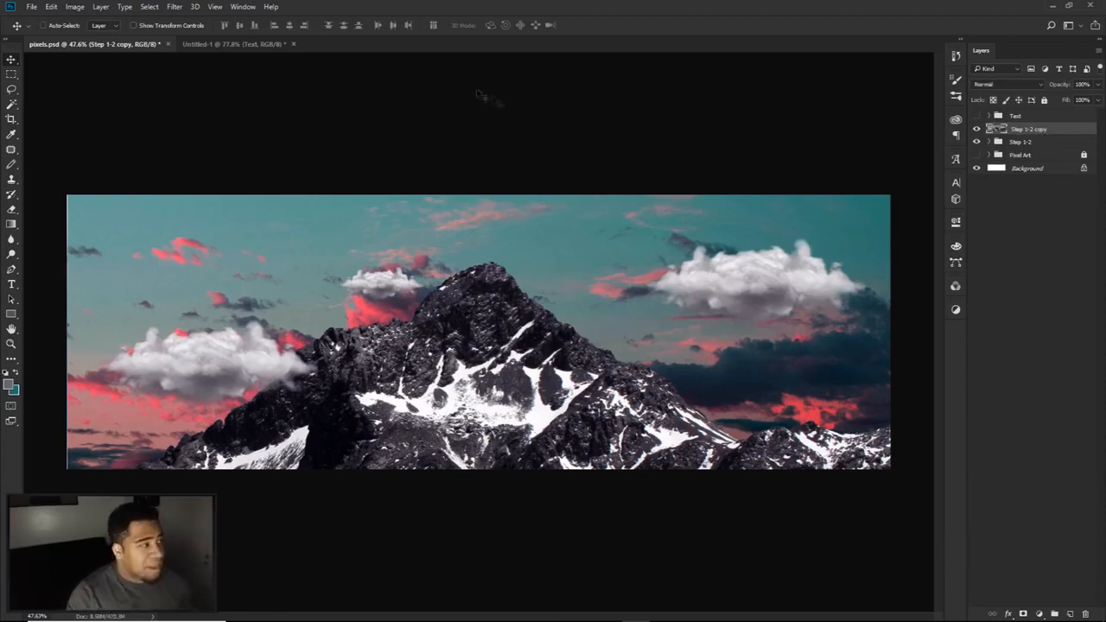
- Apply the Mosaic filter with a cell size of 32 square to the merged Step 1-2 copy layer
click(178, 7)
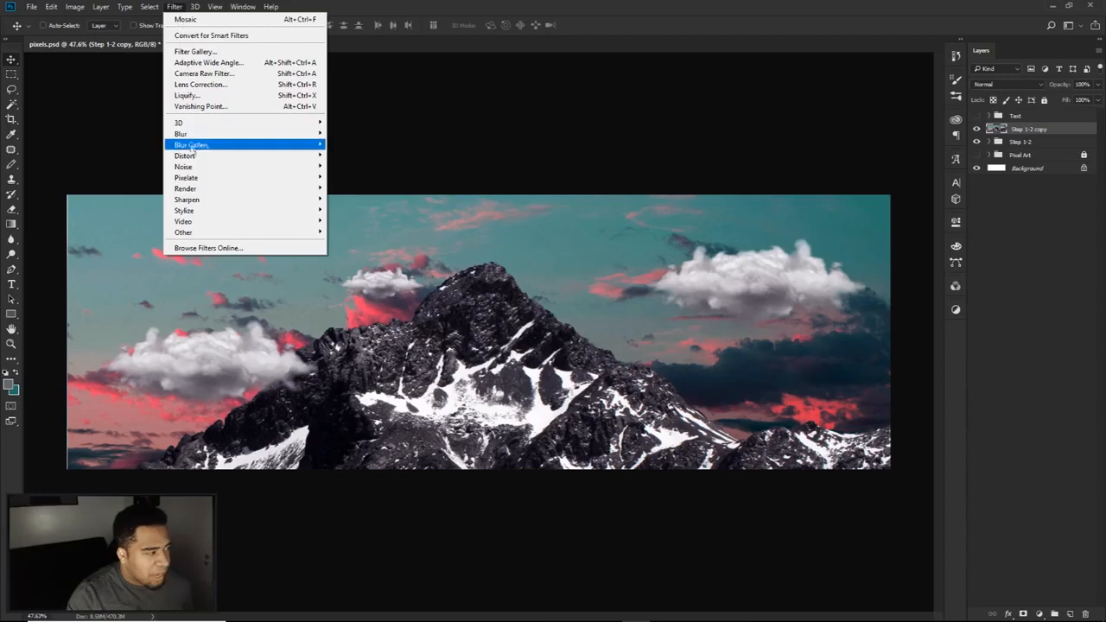
mouse_move(195, 177)
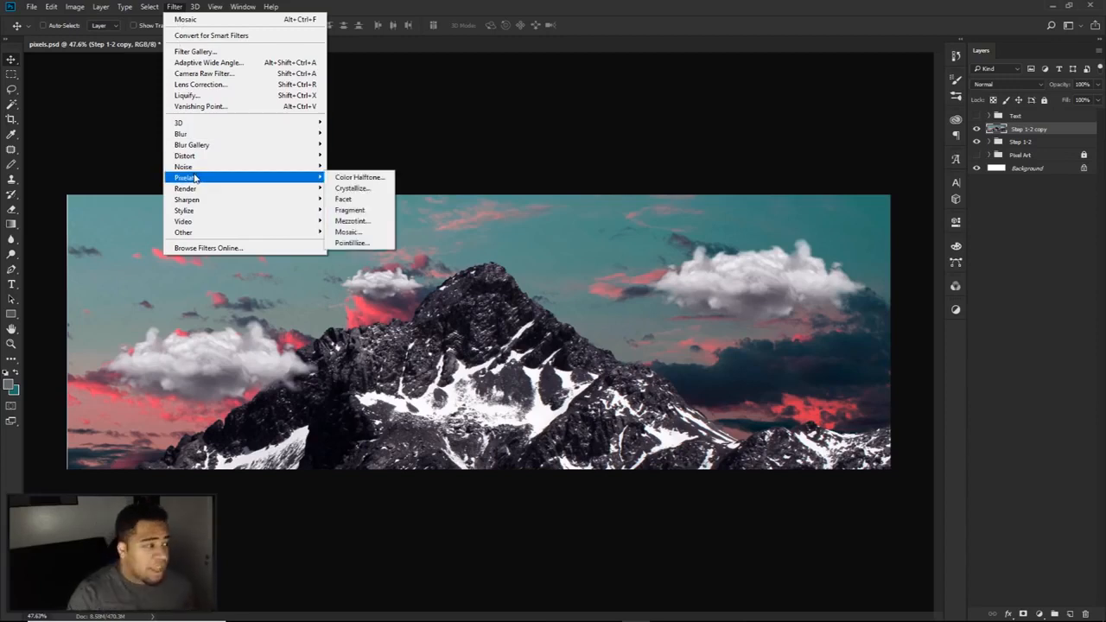
click(348, 231)
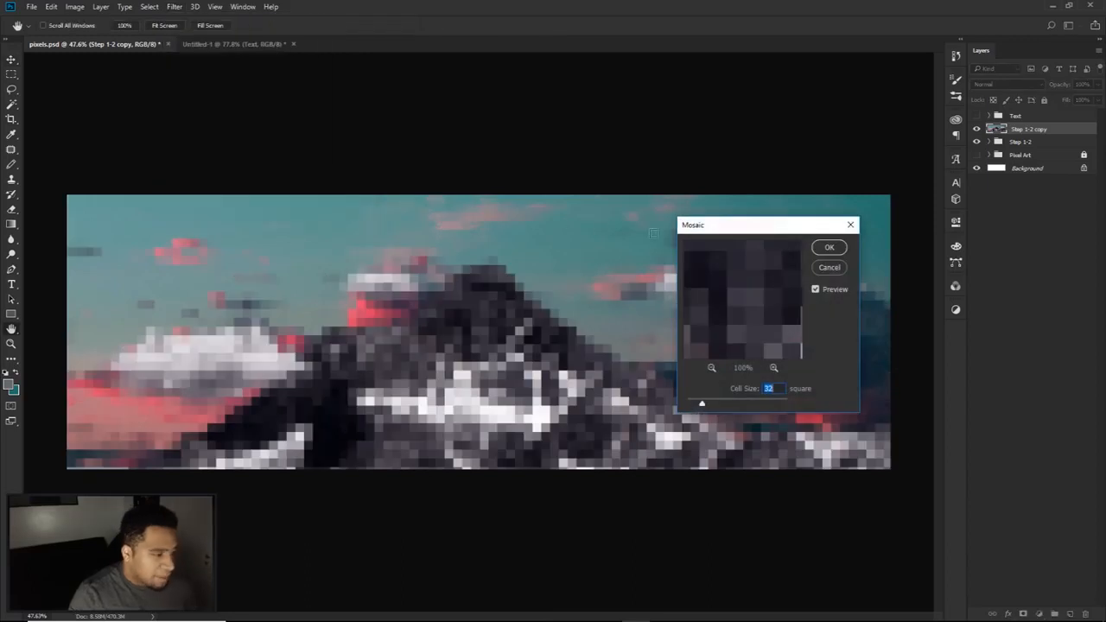
drag(735, 229, 630, 140)
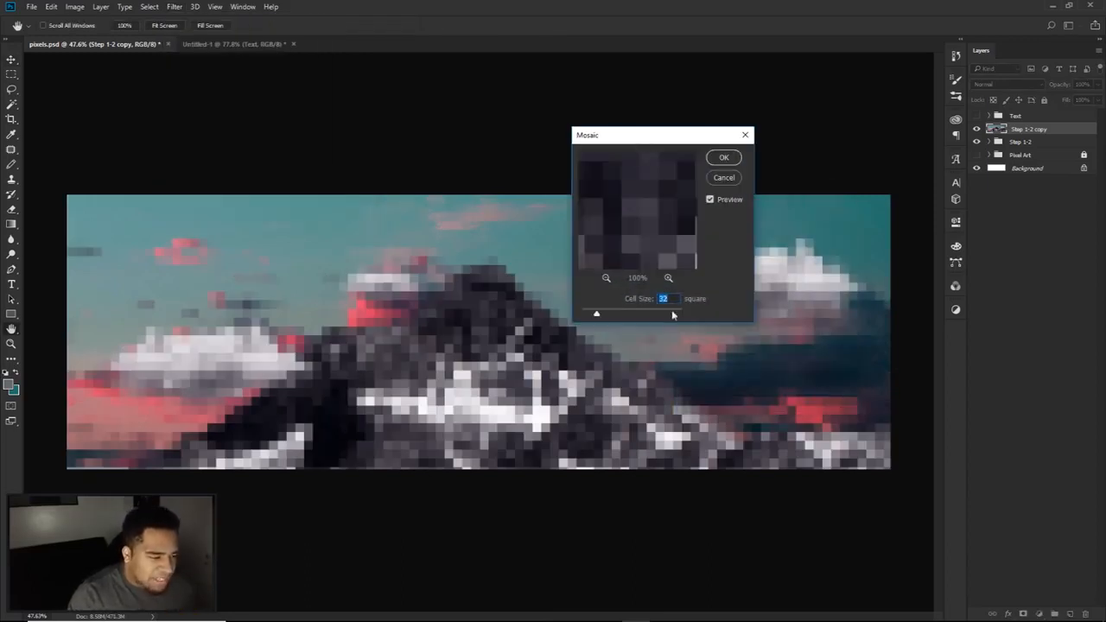
double_click(670, 298)
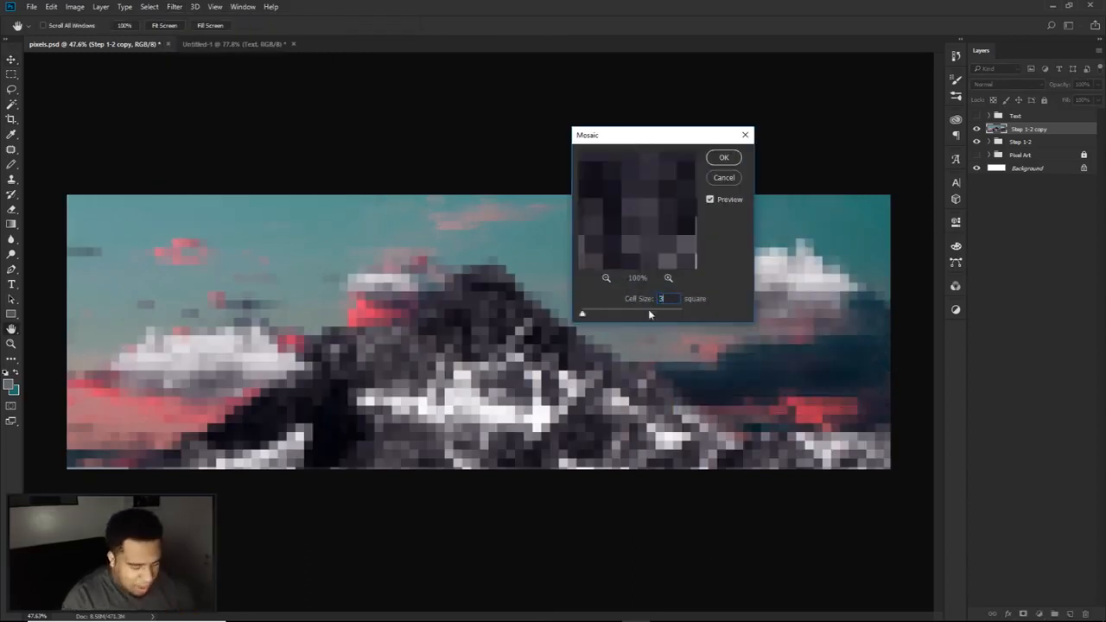
text(35)
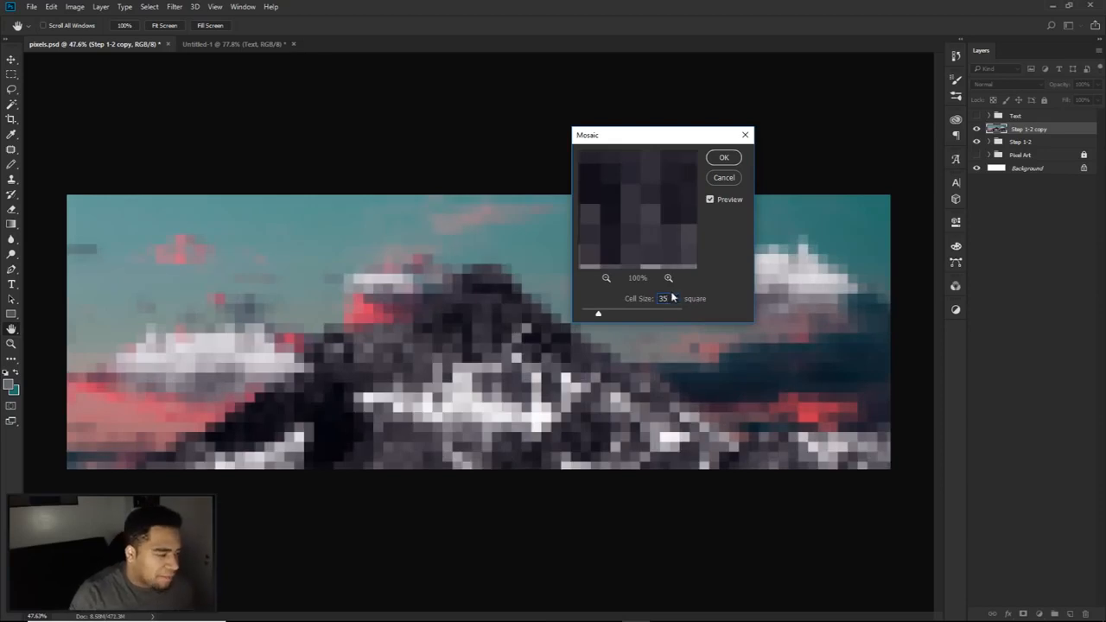
drag(643, 309, 576, 315)
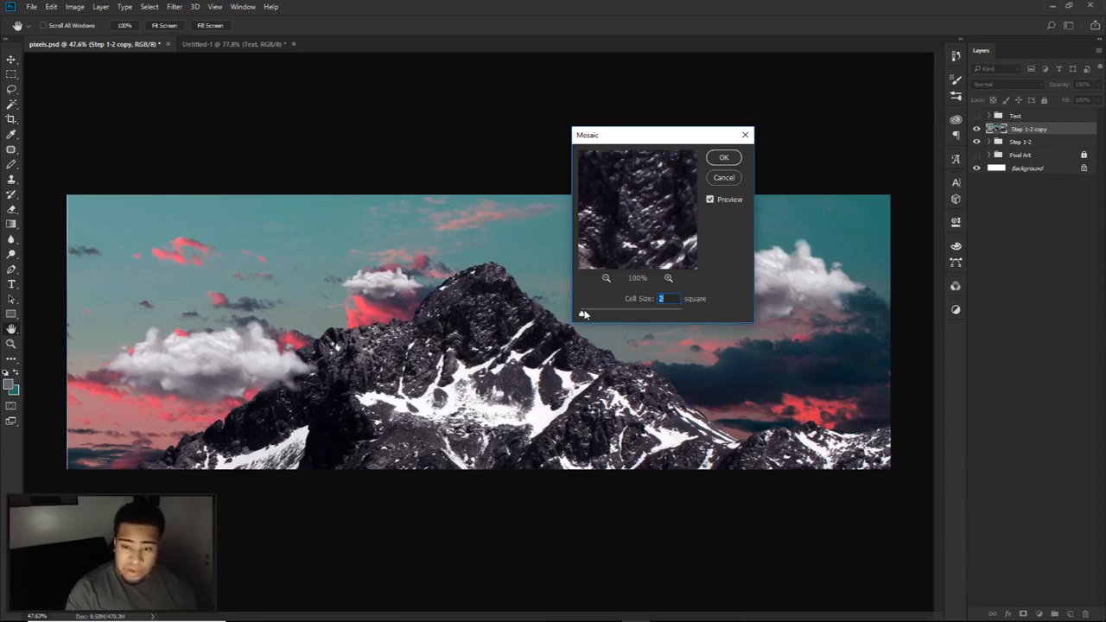
drag(584, 315, 680, 316)
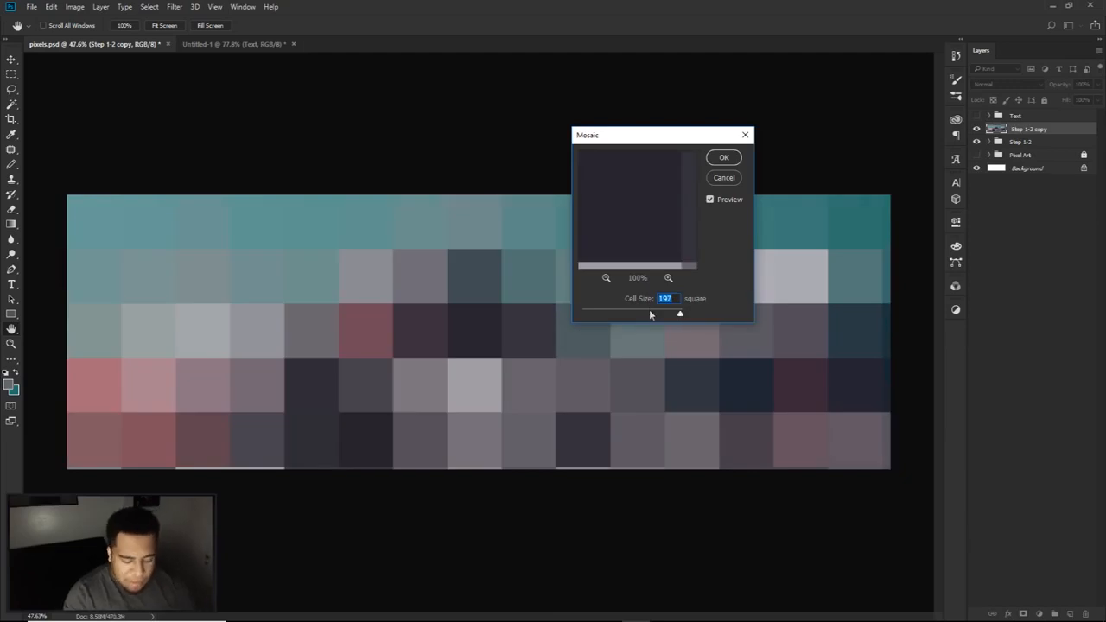
text(32)
click(725, 157)
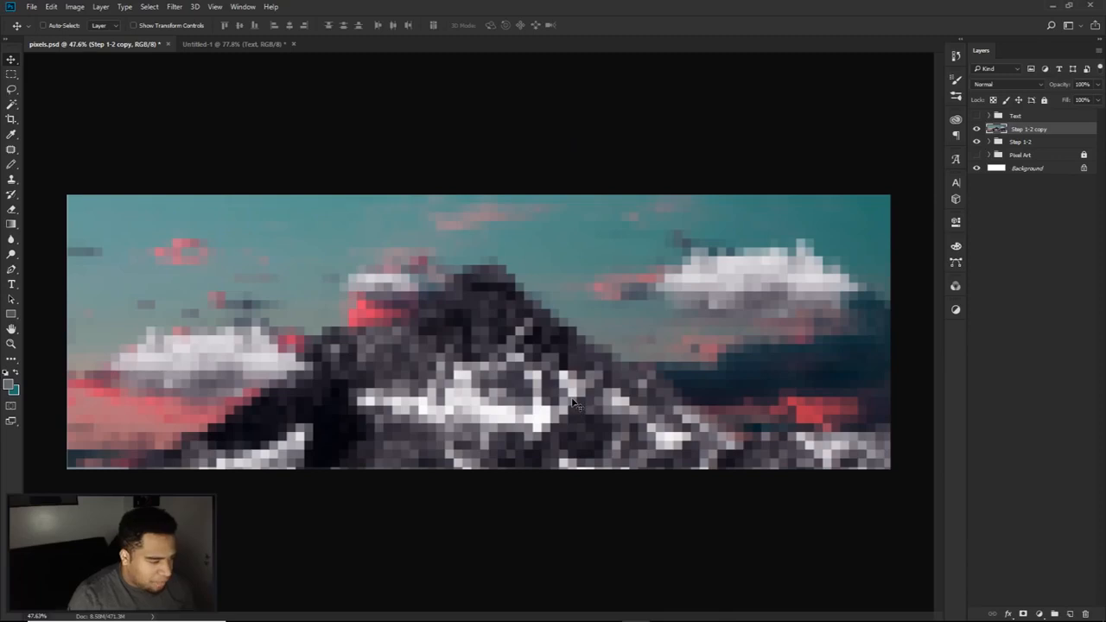
- Slightly enlarge the pixelated Step 1-2 copy layer with Free Transform
key(ctrl+t)
key(ctrl+minus)
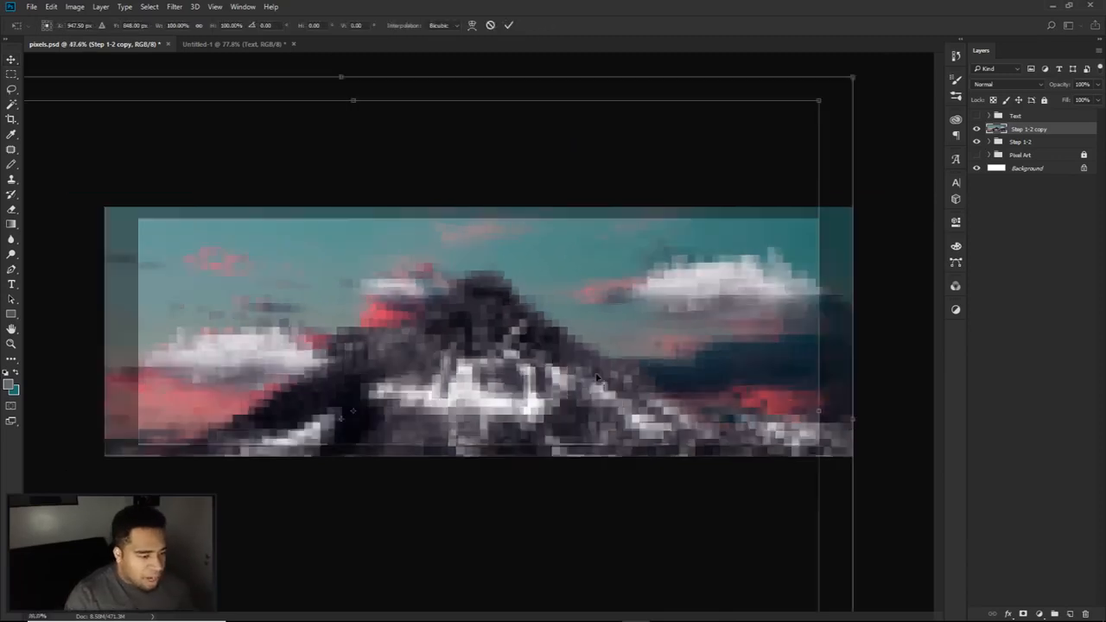
key(ctrl+minus)
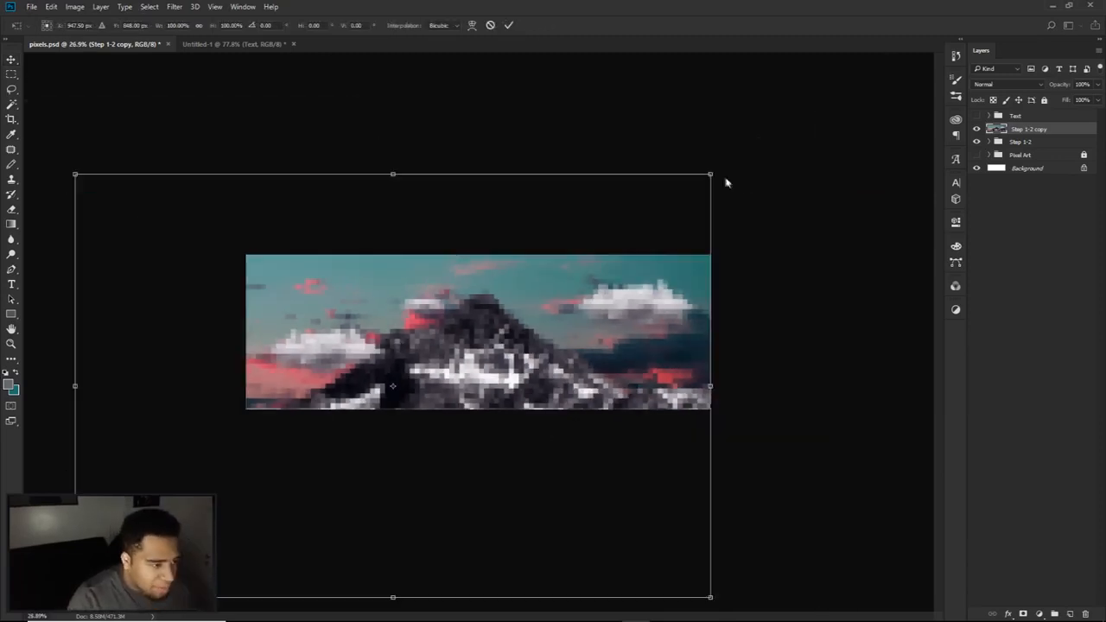
drag(715, 173, 715, 174)
key(Return)
key(ctrl+0)
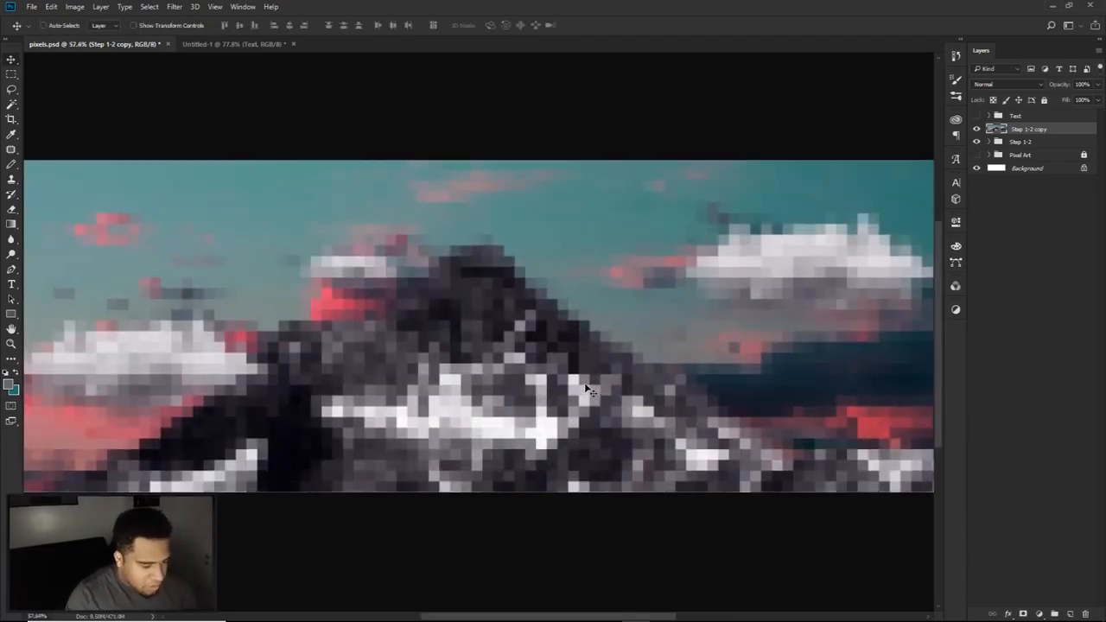
- Show the Text group again, nudge it into place over the mountain and scale it down slightly
scroll(586, 389, down, 2)
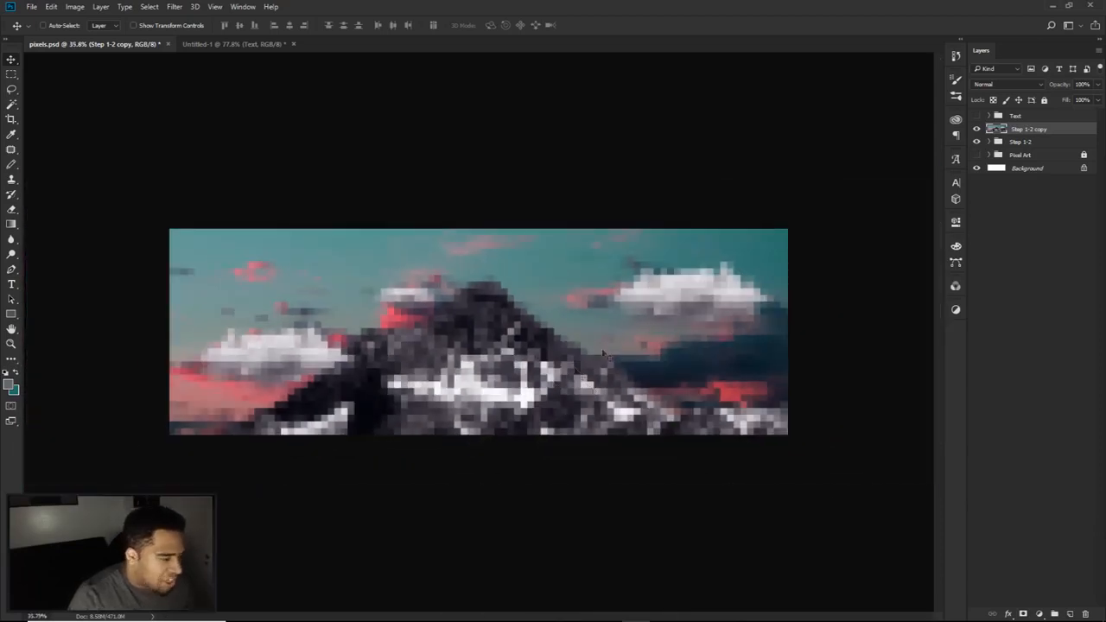
click(976, 116)
click(1018, 115)
drag(534, 337, 532, 337)
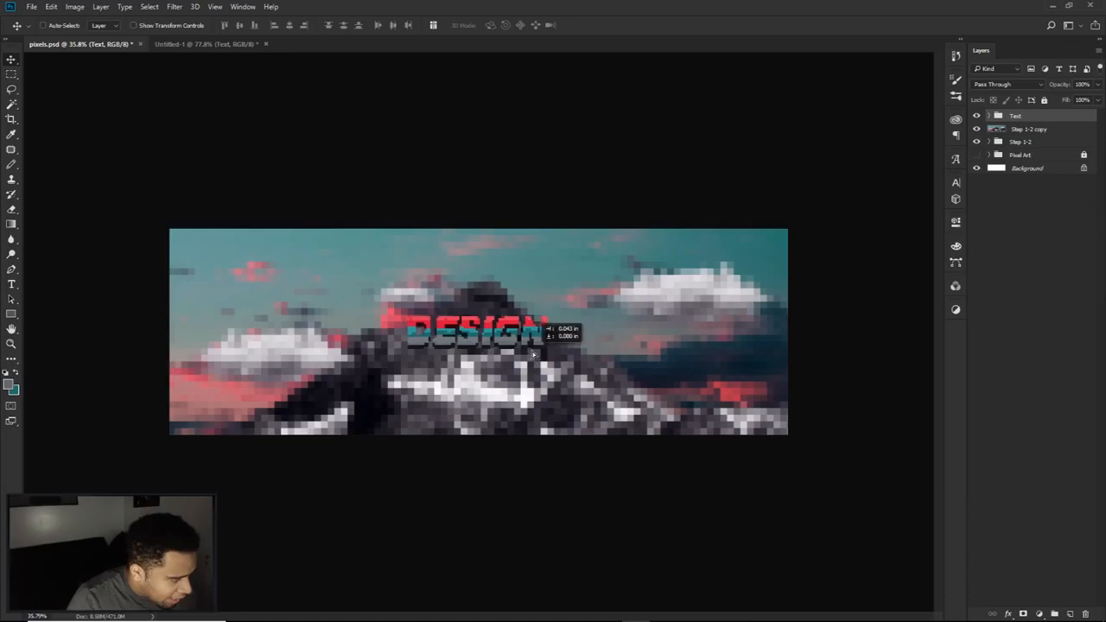
key(ctrl+t)
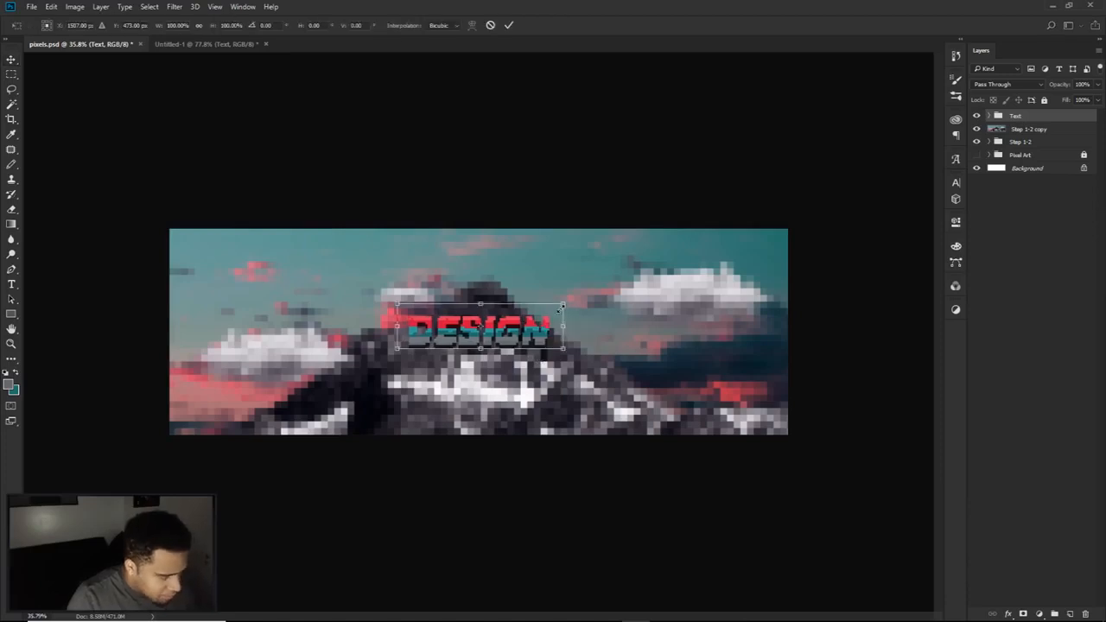
key(Return)
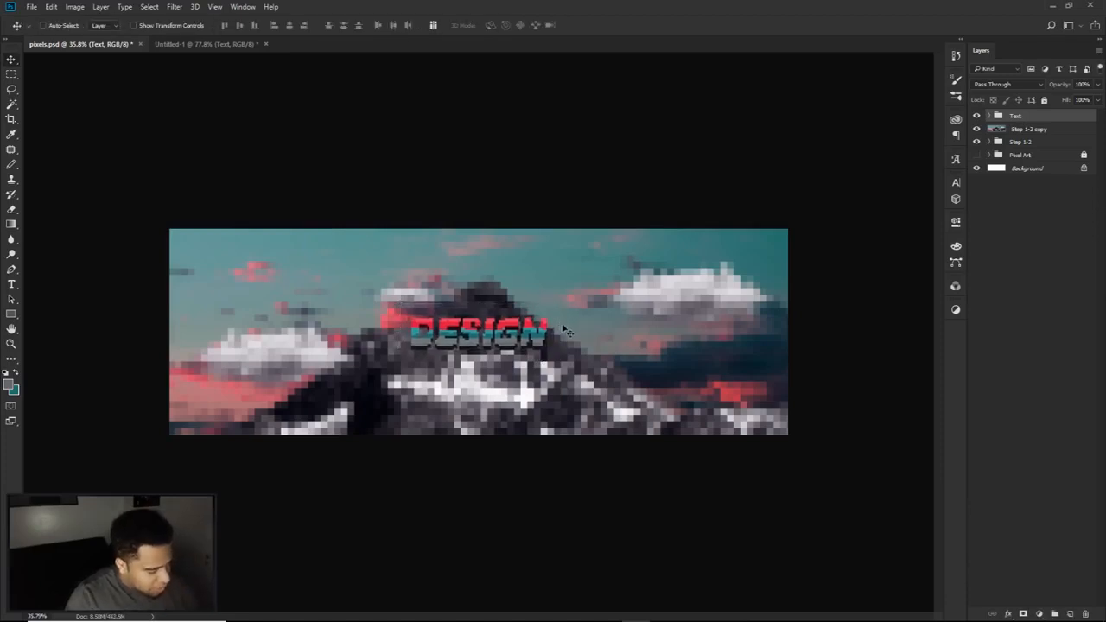
- Add a text layer reading PIXEL EFFECT just above the end of the DESIGN lettering
key(t)
click(500, 318)
text(the)
key(ctrl+a)
text(TIXEL EFFECT)
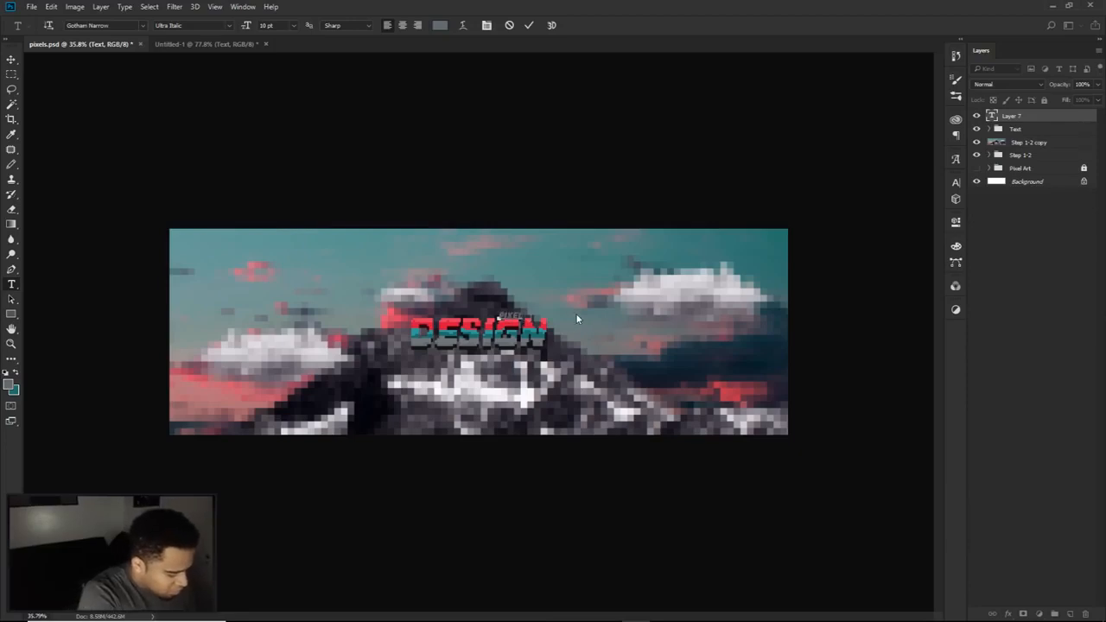
- Set the color of the whole PIXEL EFFECT text to white
key(ctrl+a)
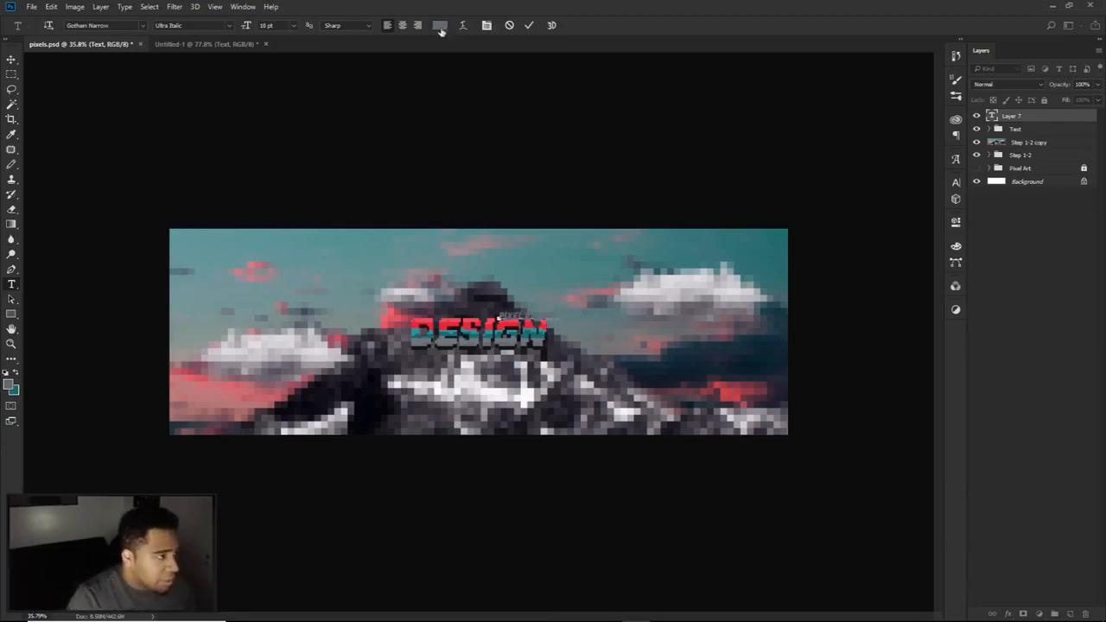
click(439, 25)
click(561, 158)
click(832, 142)
- Color the second word of the caption teal #339e9d and commit the text edit
drag(524, 314, 599, 309)
click(440, 25)
text(339e9d)
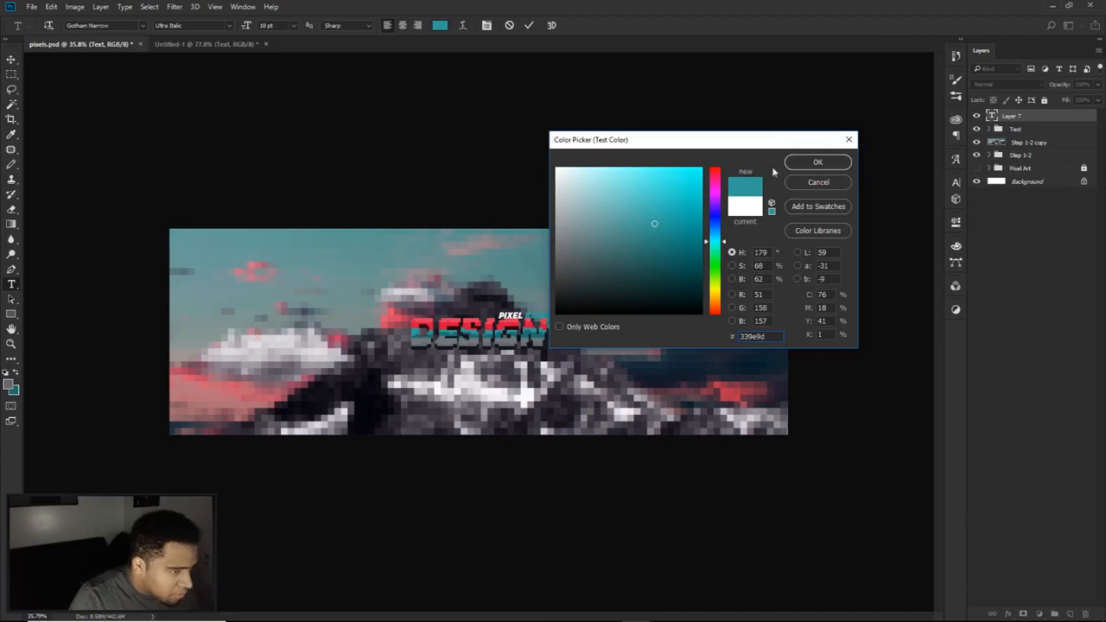
click(817, 162)
click(529, 25)
- Scale down the PIXEL BANNER caption and center it just above the DESIGN lettering
key(v)
drag(538, 310, 511, 295)
key(ctrl+t)
key(ctrl+1)
key(Return)
key(Down)
key(Down)
key(Down)
key(Up)
scroll(547, 302, down, 2)
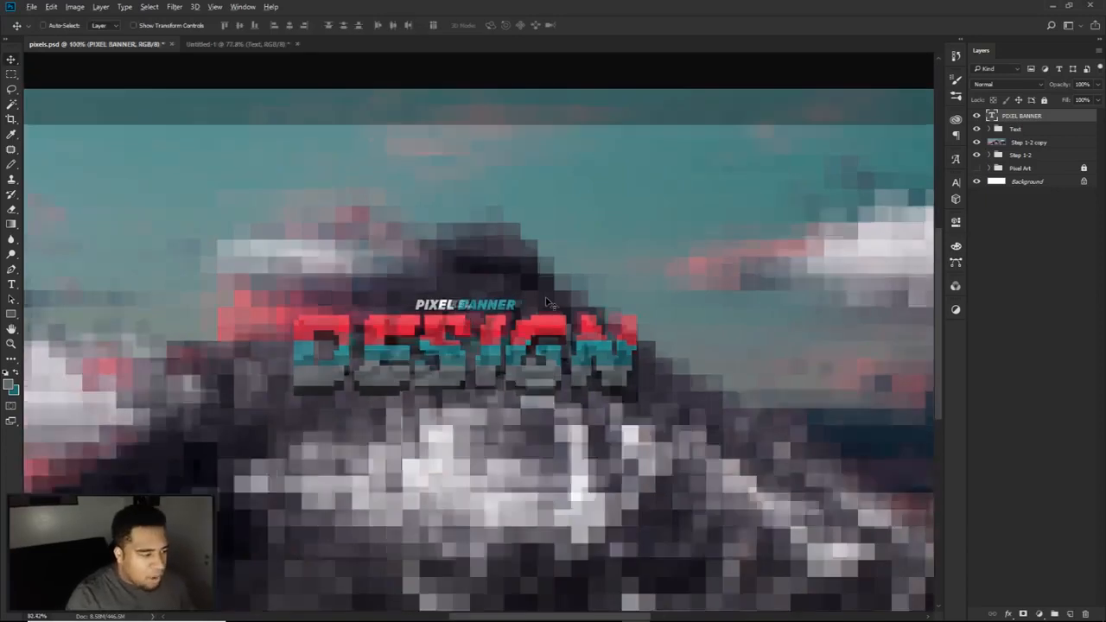
scroll(547, 303, down, 2)
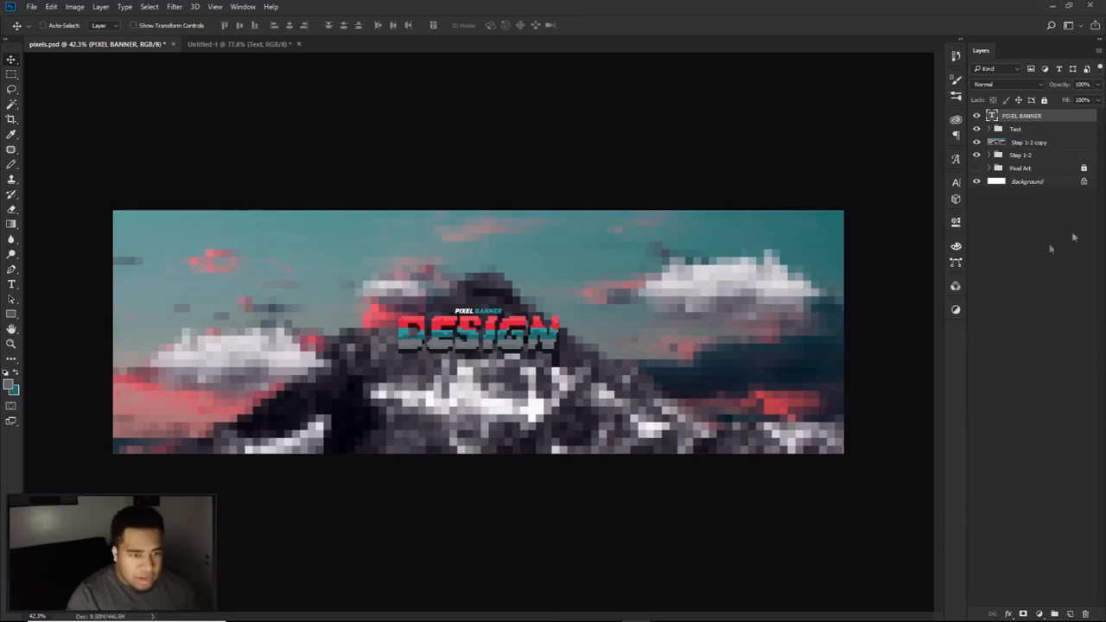
- Copy a cloud layer from the Step 1-2 group to the top of the layer stack
click(1000, 130)
click(990, 130)
click(998, 143)
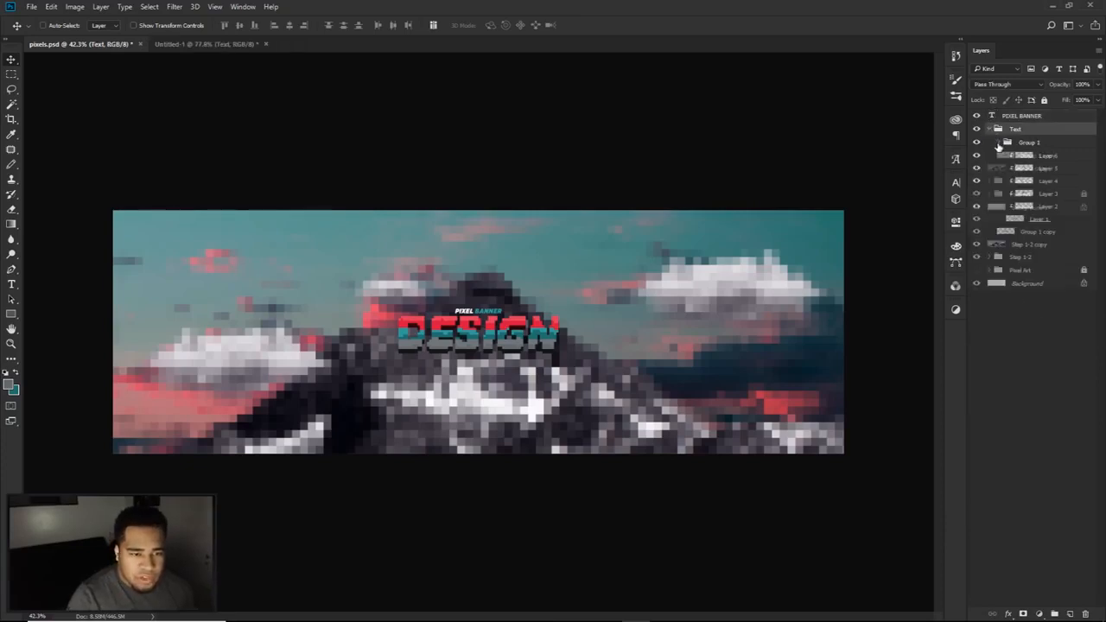
click(997, 143)
click(989, 129)
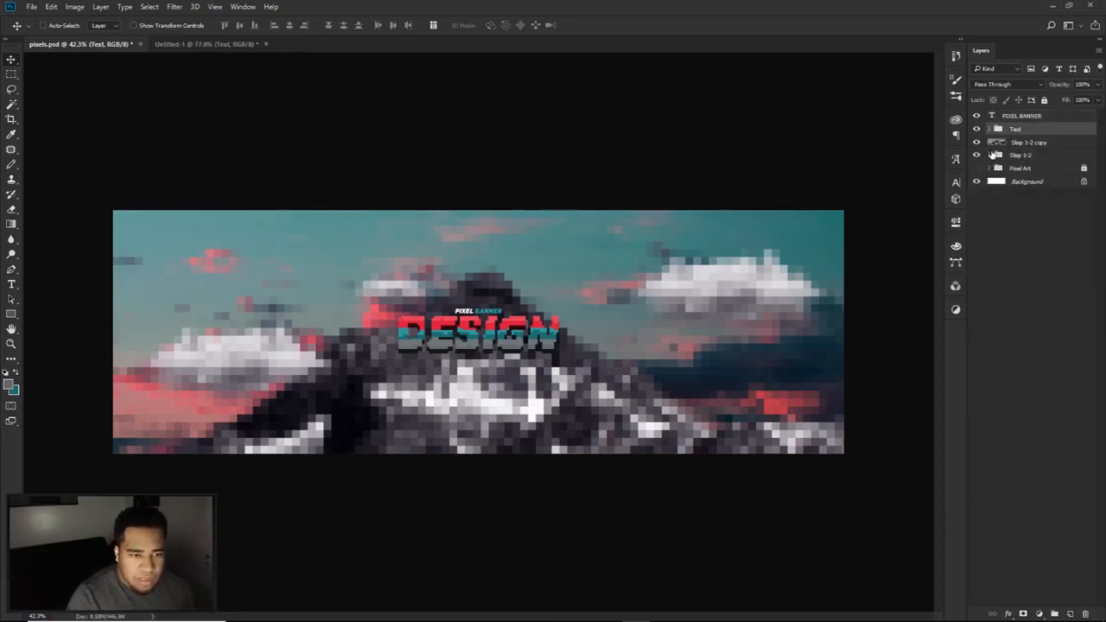
click(989, 155)
drag(1024, 223, 1011, 112)
click(993, 169)
- Place one cloud below the end of the DESIGN lettering and a second copy, scaled to about 3.8%, beside its first letter
drag(475, 288, 447, 330)
key(ctrl+t)
key(Return)
key(ctrl+t)
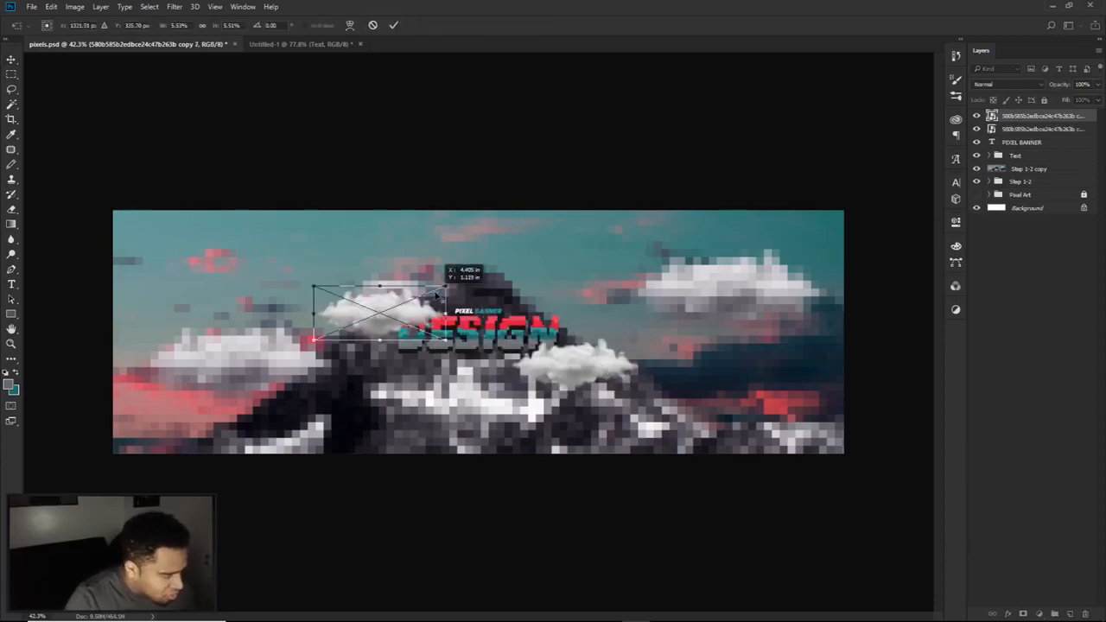
drag(436, 289, 425, 294)
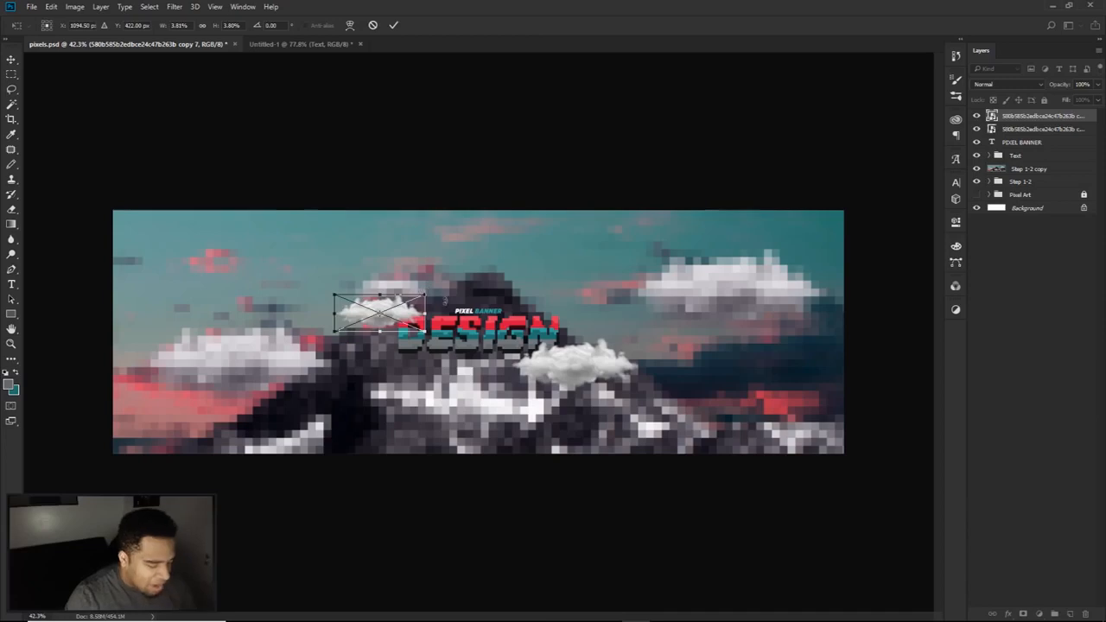
key(Return)
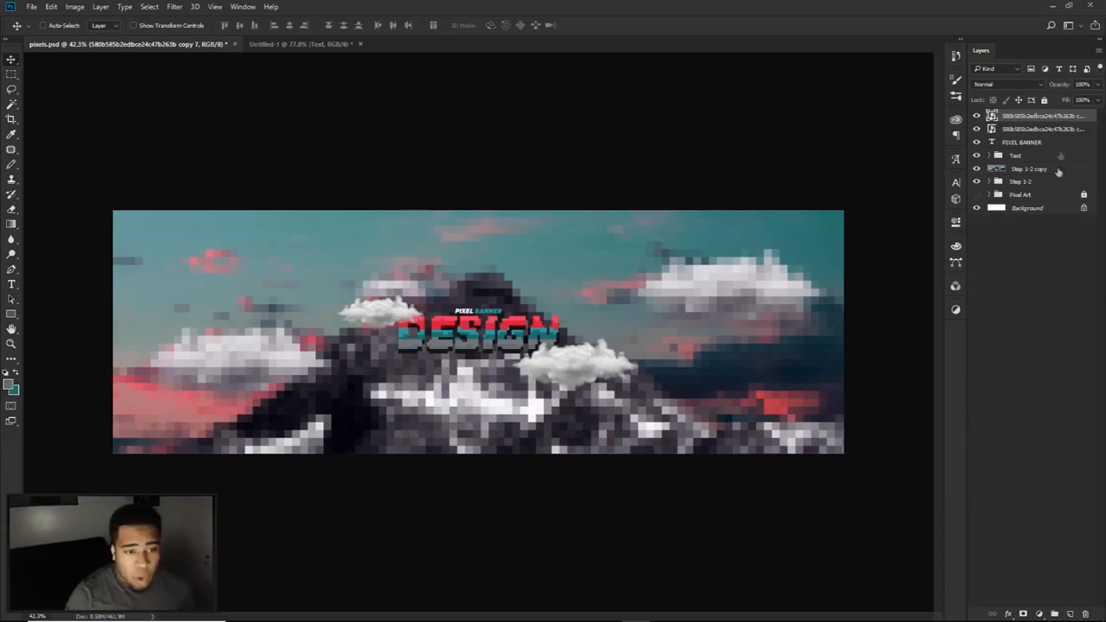
- Copy the Levels, Color Balance, Curves and Brightness/Contrast layers from the Step 1-2 group to the top of the stack
click(990, 155)
click(998, 168)
click(999, 169)
click(993, 157)
click(990, 155)
click(989, 182)
click(1047, 194)
shift+click(1042, 234)
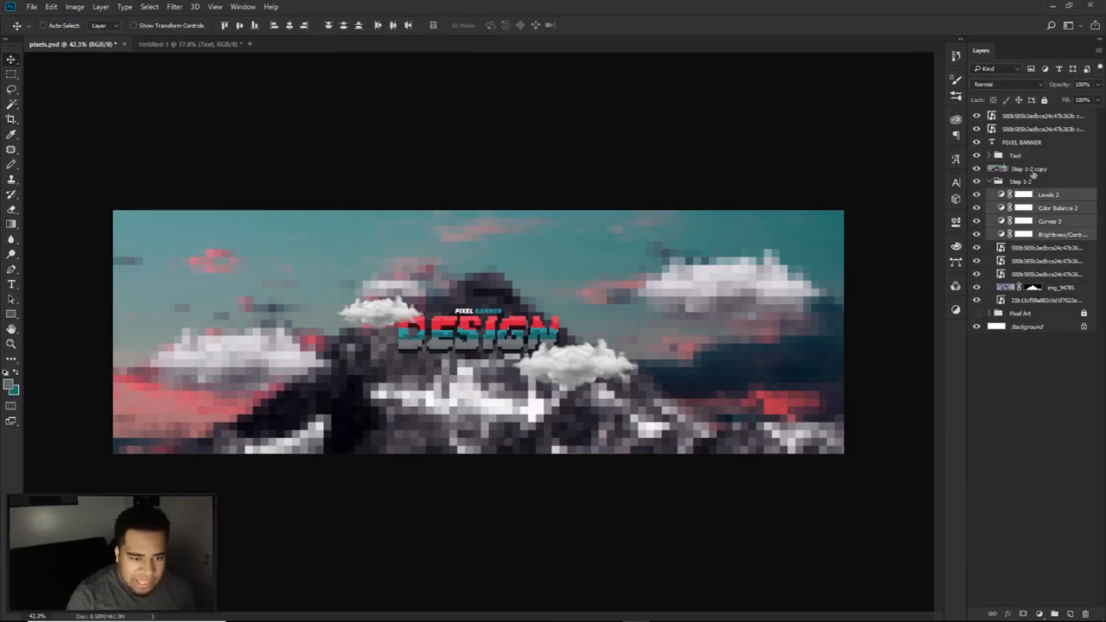
drag(1056, 200, 1039, 115)
click(990, 234)
- Group the two new cloud layers and clip the four copied adjustment layers to that group
click(1018, 177)
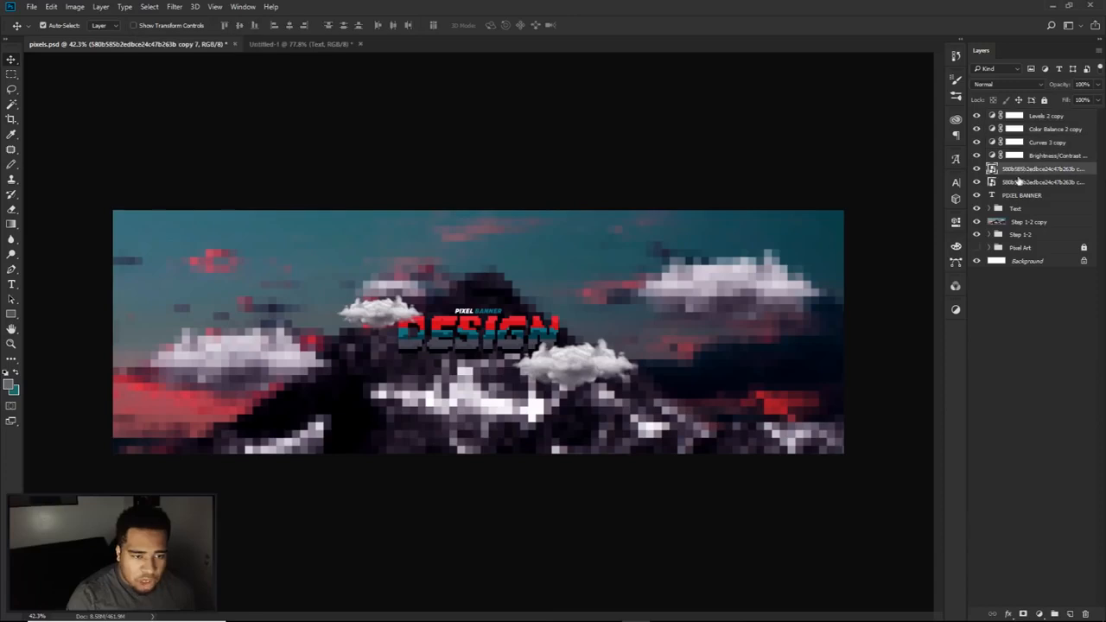
shift+click(1018, 181)
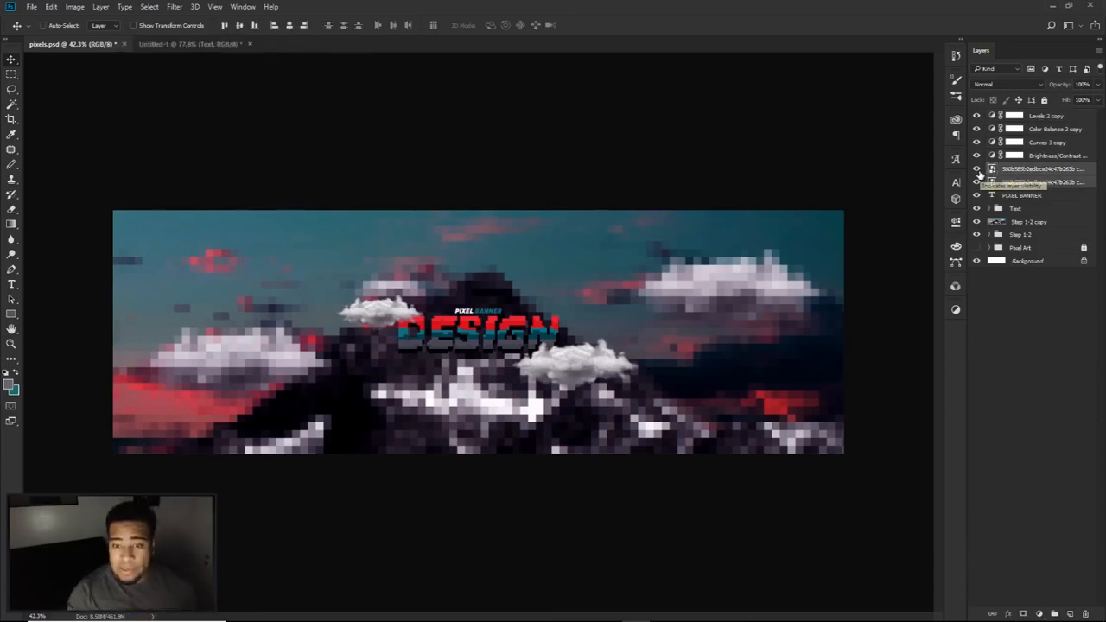
key(ctrl+g)
click(1045, 115)
shift+click(1045, 155)
right_click(1043, 156)
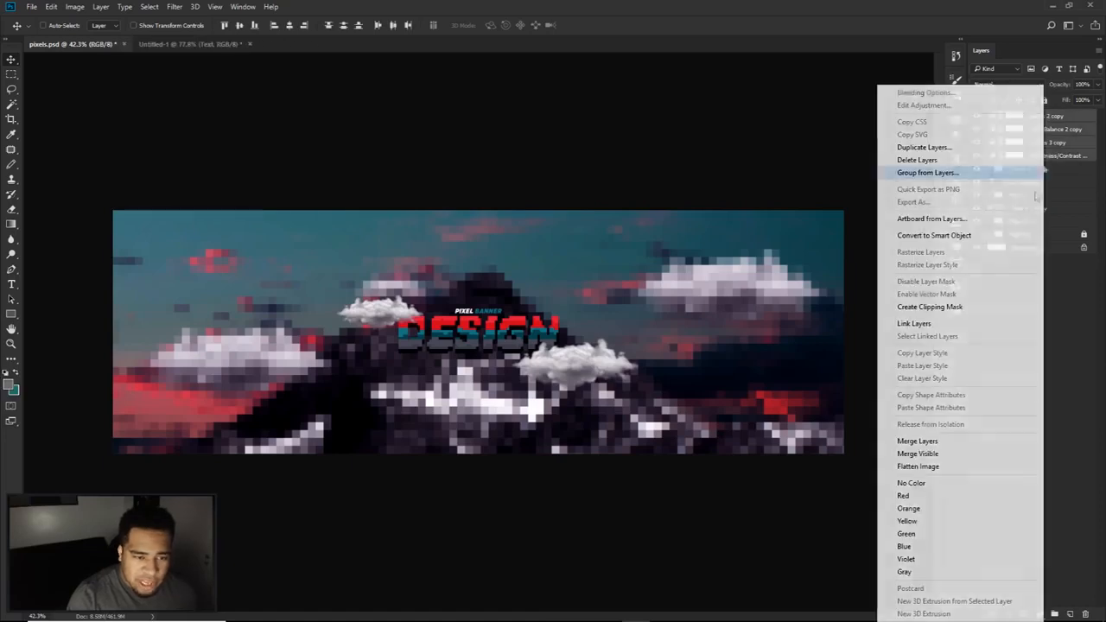
click(947, 308)
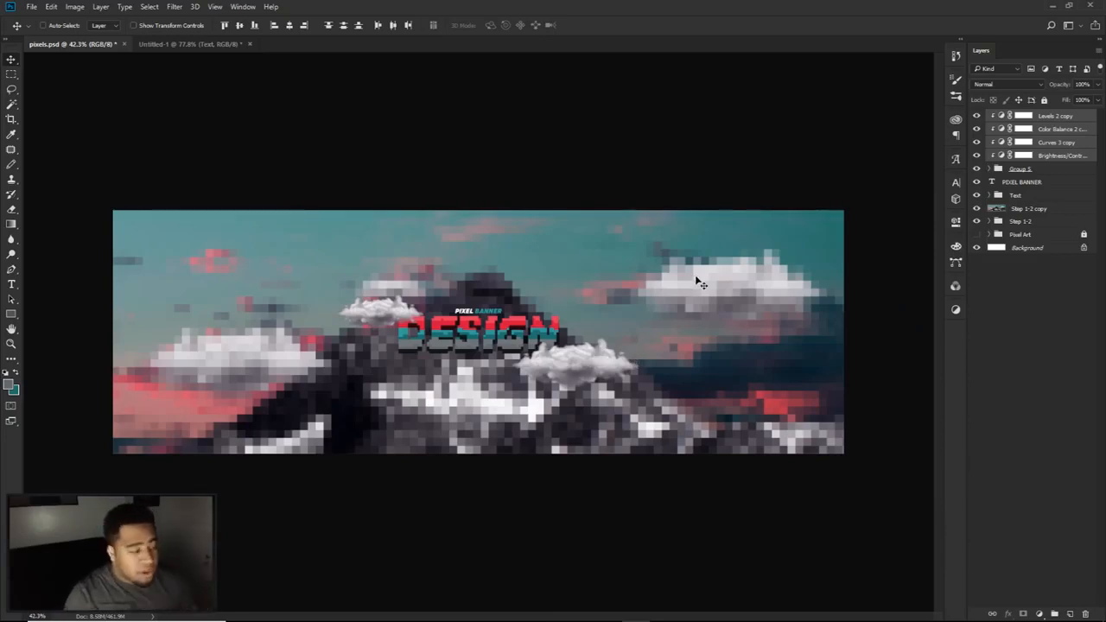
- Group the clipped adjustments together with the cloud group and name the new group eXTRA CLOUDS
ctrl+click(1033, 170)
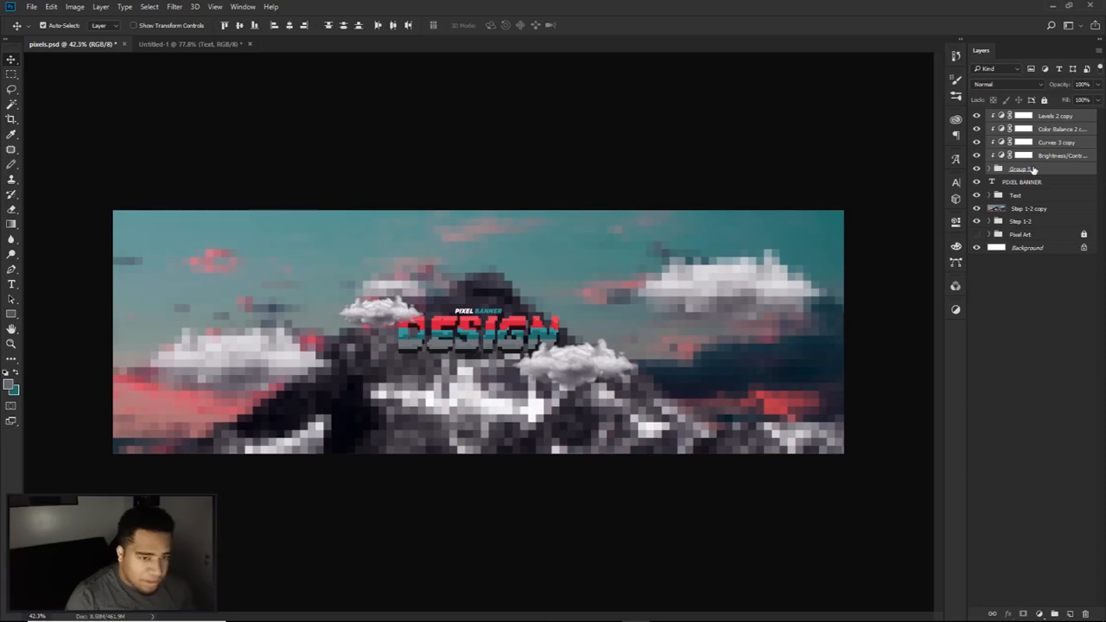
key(ctrl+g)
double_click(1021, 116)
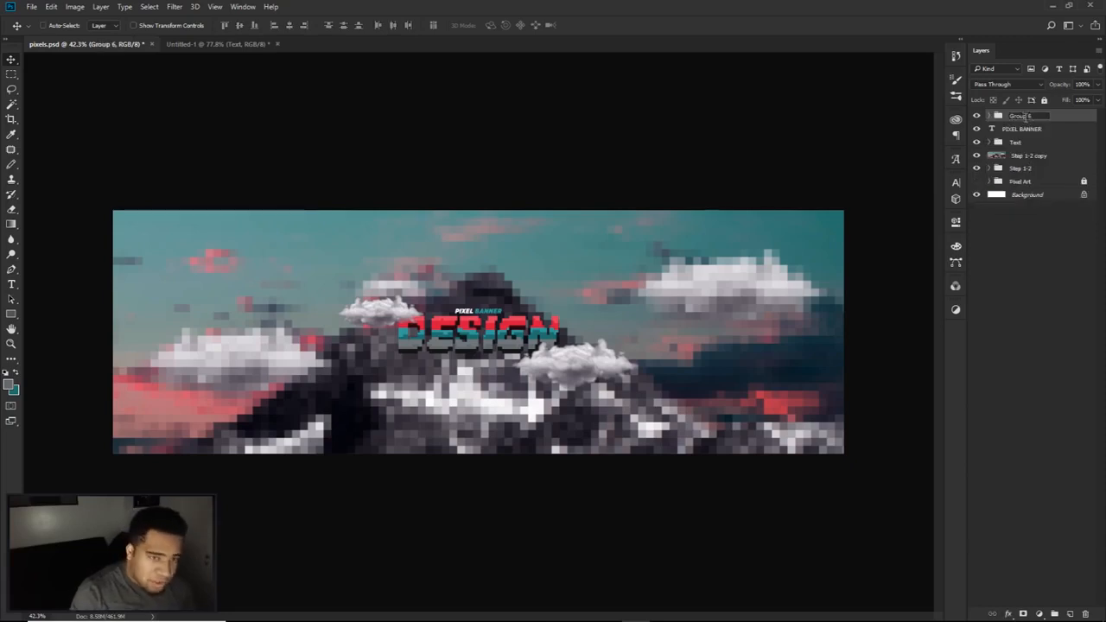
text(SteRA CL)
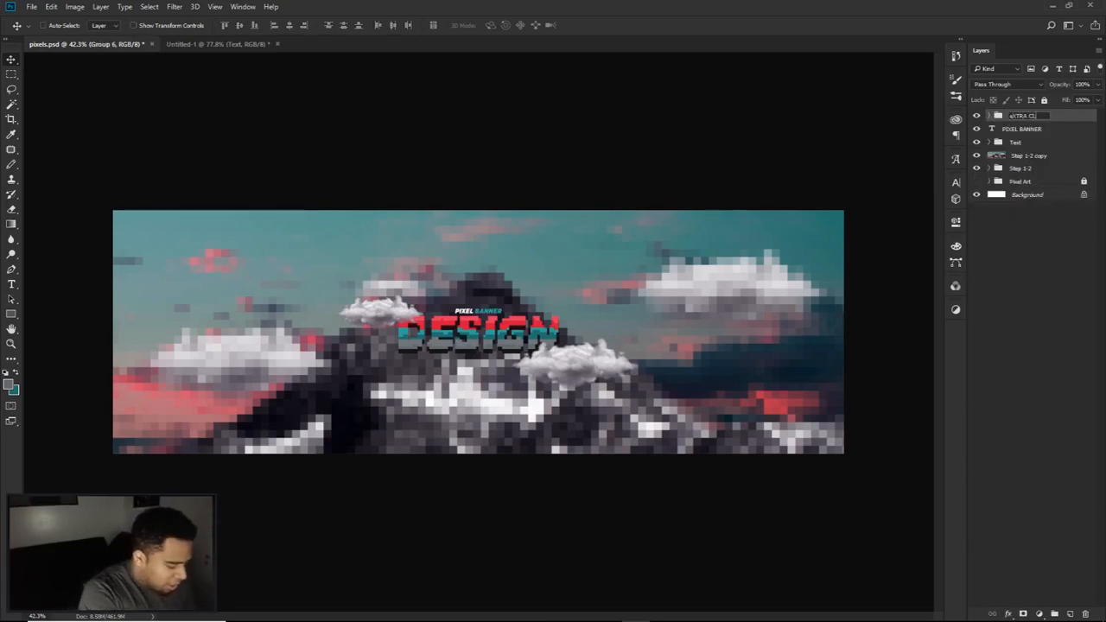
text(OUDS)
key(Return)
- Duplicate the eXTRA CLOUDS group, merge the copy into one layer and hide the original group
key(ctrl+j)
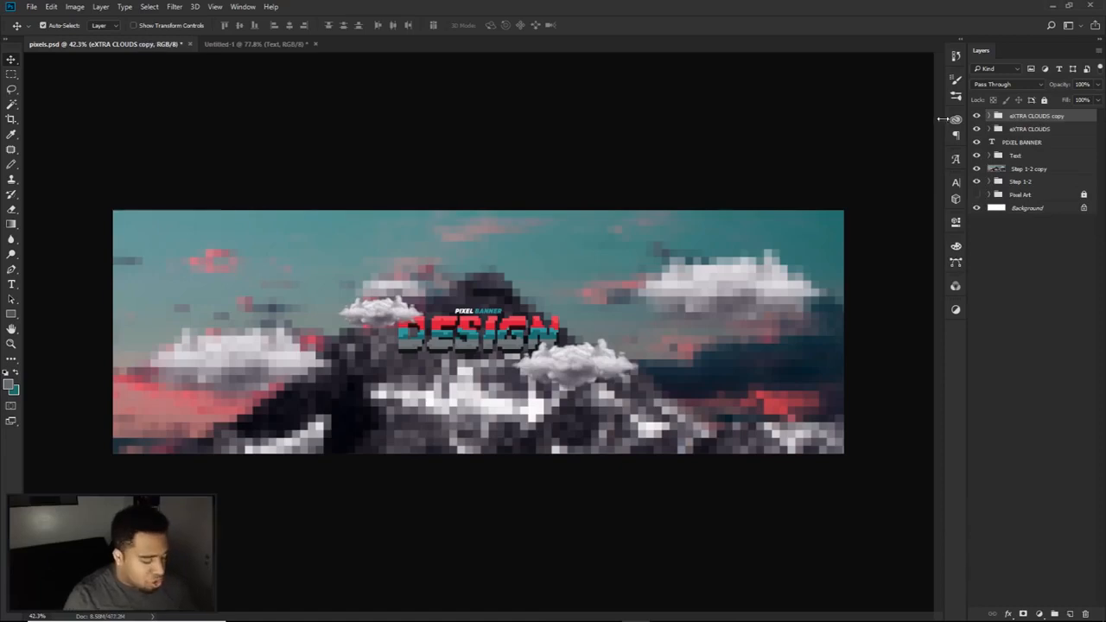
key(ctrl+e)
click(976, 129)
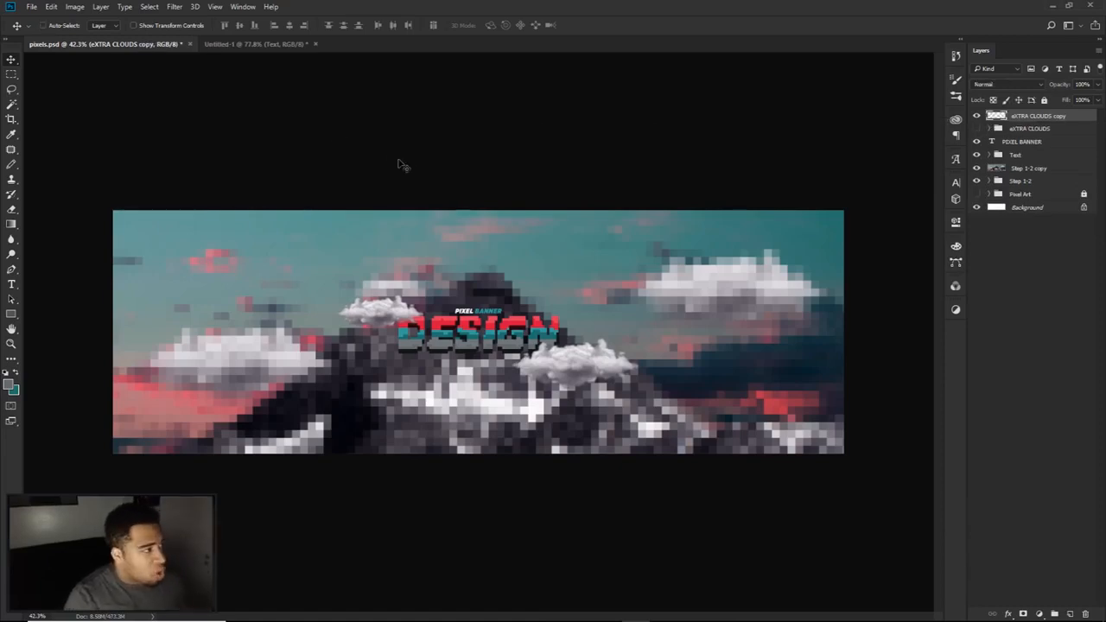
- Apply the last-used Mosaic filter to the merged eXTRA CLOUDS copy layer
click(181, 8)
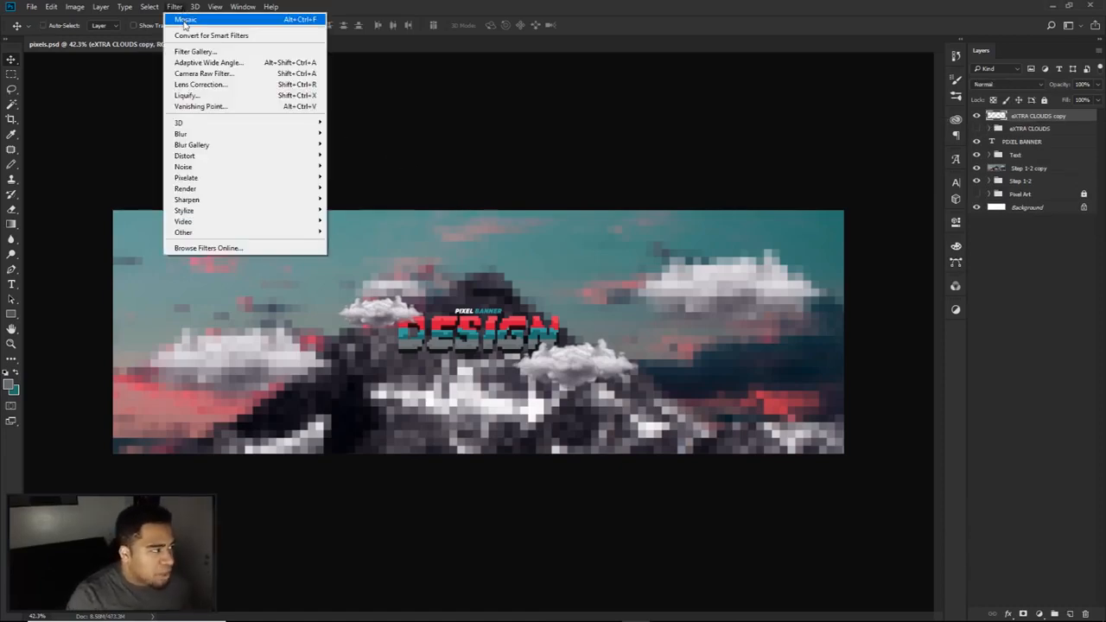
click(184, 21)
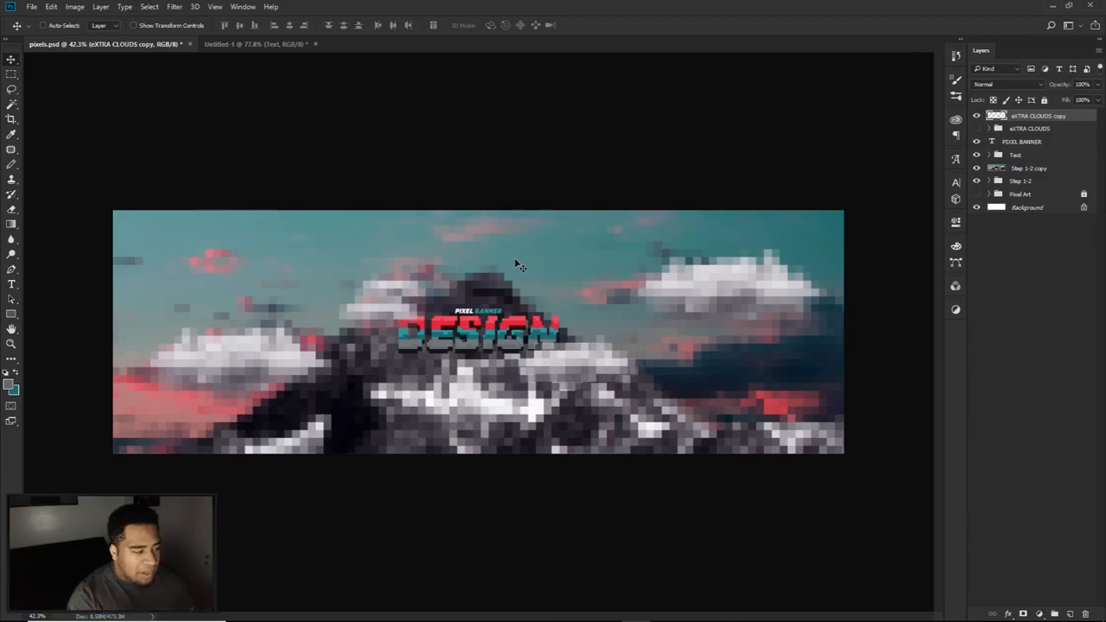
scroll(456, 307, up, 5)
drag(499, 323, 490, 333)
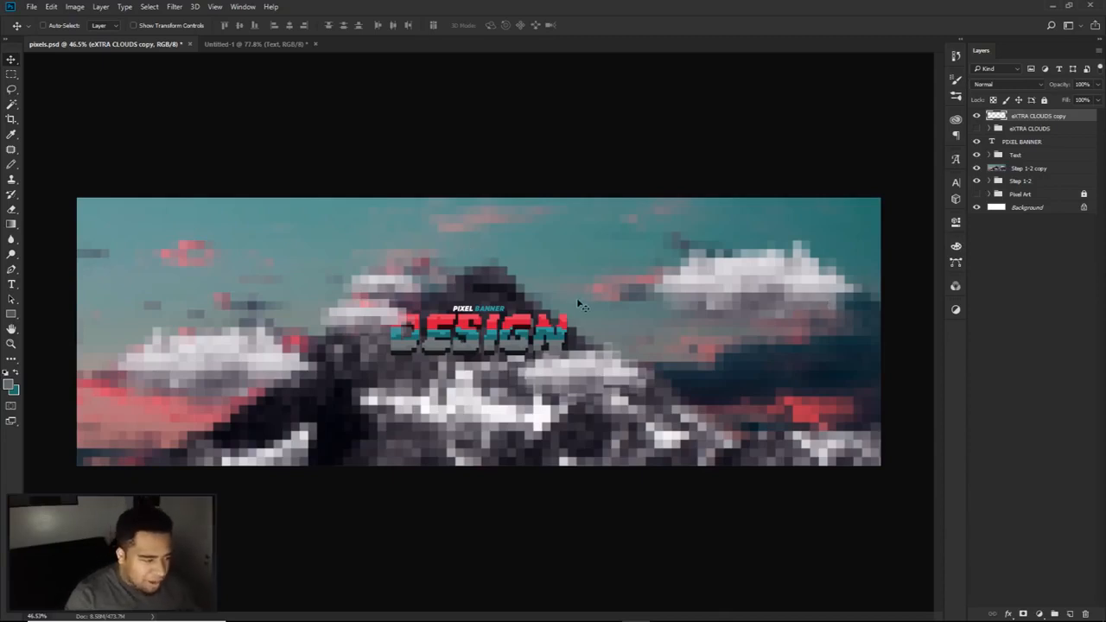
scroll(467, 327, up, 3)
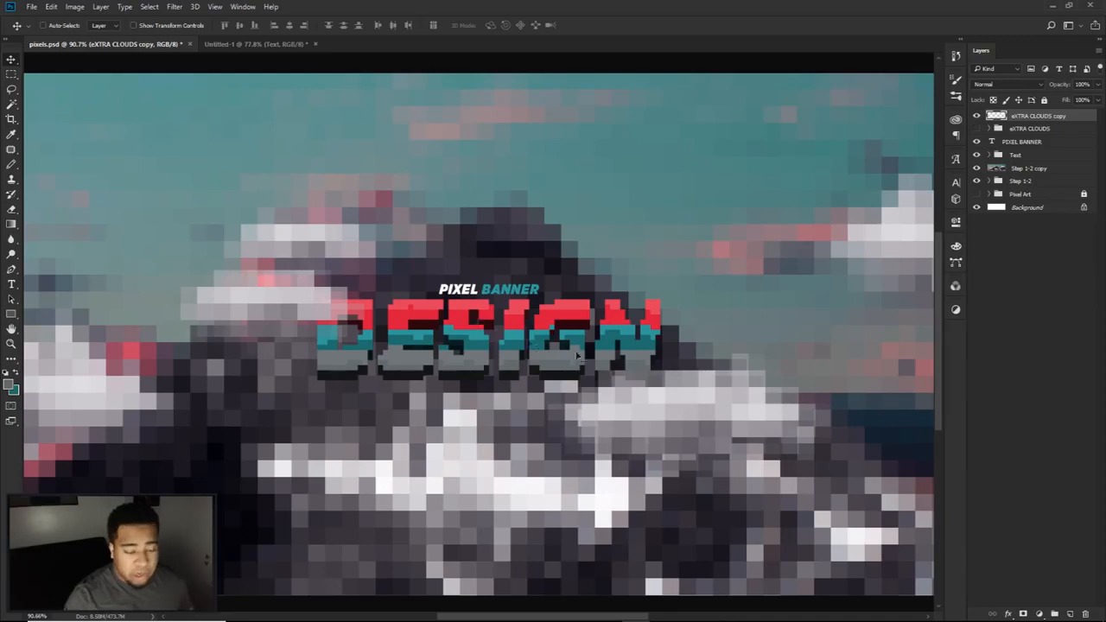
- Add a Vibrance adjustment layer at the top of the stack with vibrance set to 15
click(1038, 614)
click(1025, 457)
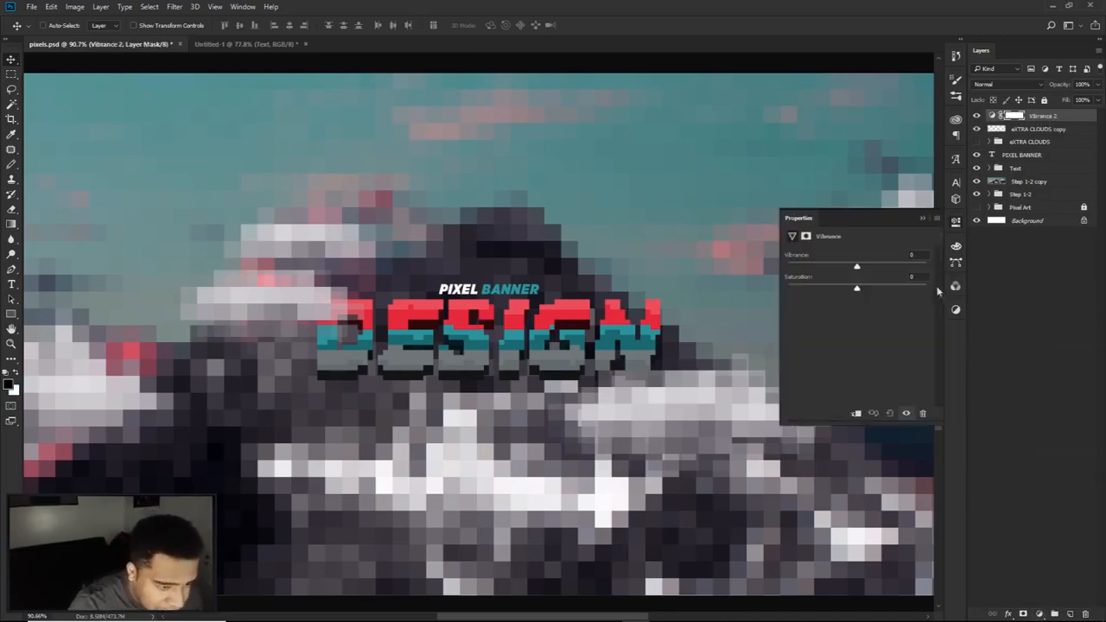
click(914, 254)
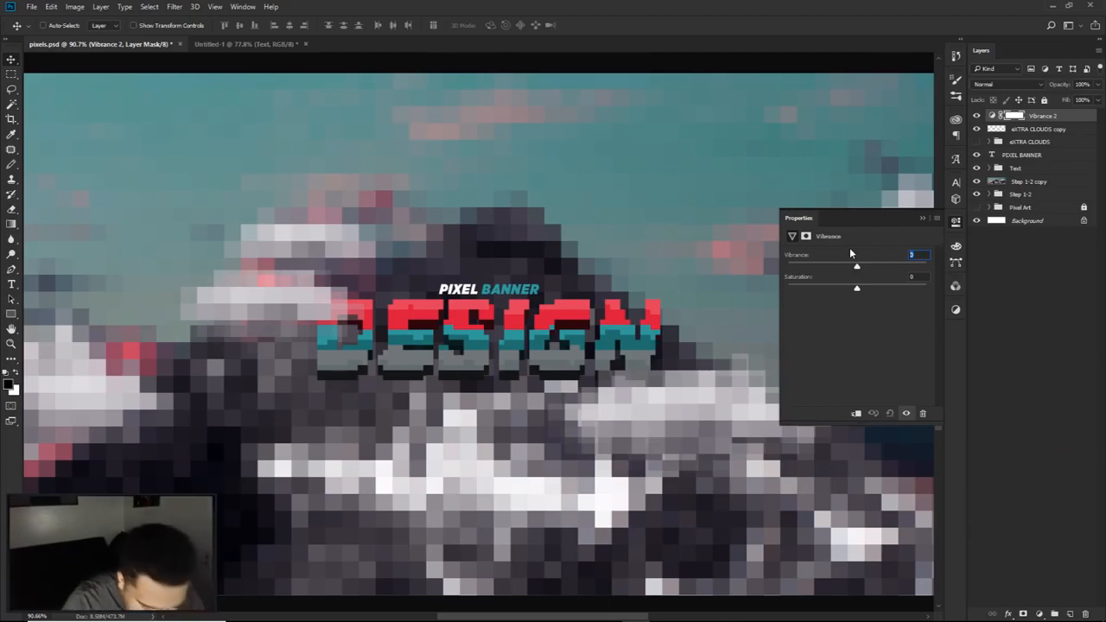
text(15)
key(Tab)
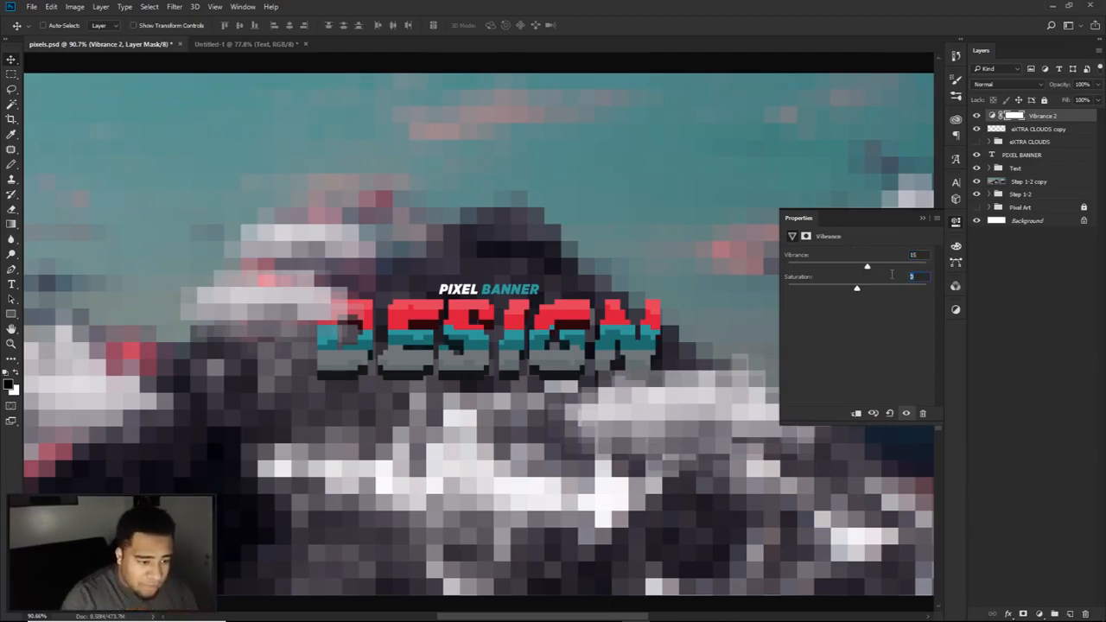
click(954, 223)
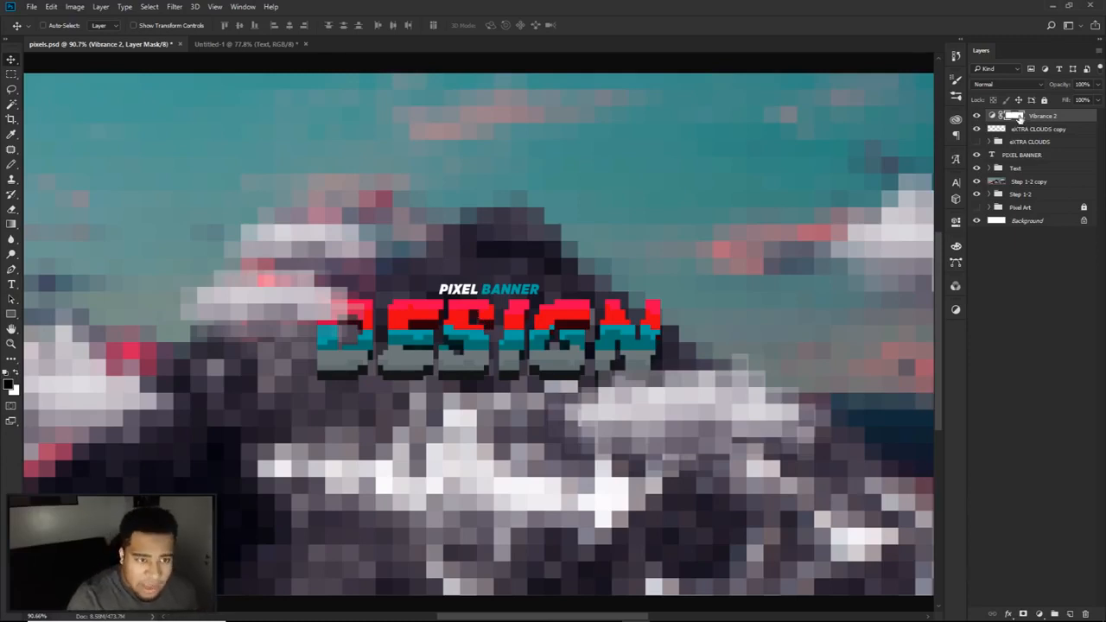
- Paint black with a soft brush on the Vibrance mask over the DESIGN lettering and caption to exclude them
key(b)
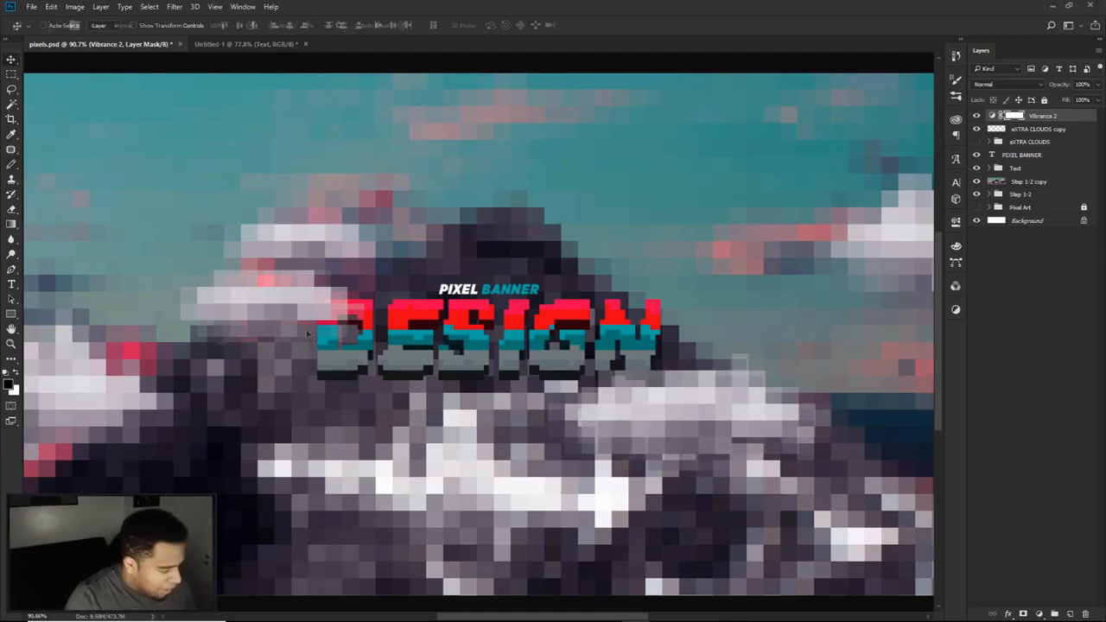
drag(535, 340, 636, 346)
right_click(10, 166)
click(37, 168)
drag(577, 331, 532, 331)
mouse_move(559, 374)
mouse_down()
mouse_move(518, 110)
mouse_move(516, 249)
mouse_up()
mouse_move(381, 319)
mouse_down()
mouse_move(460, 350)
mouse_move(487, 347)
mouse_up()
scroll(483, 346, down, 5)
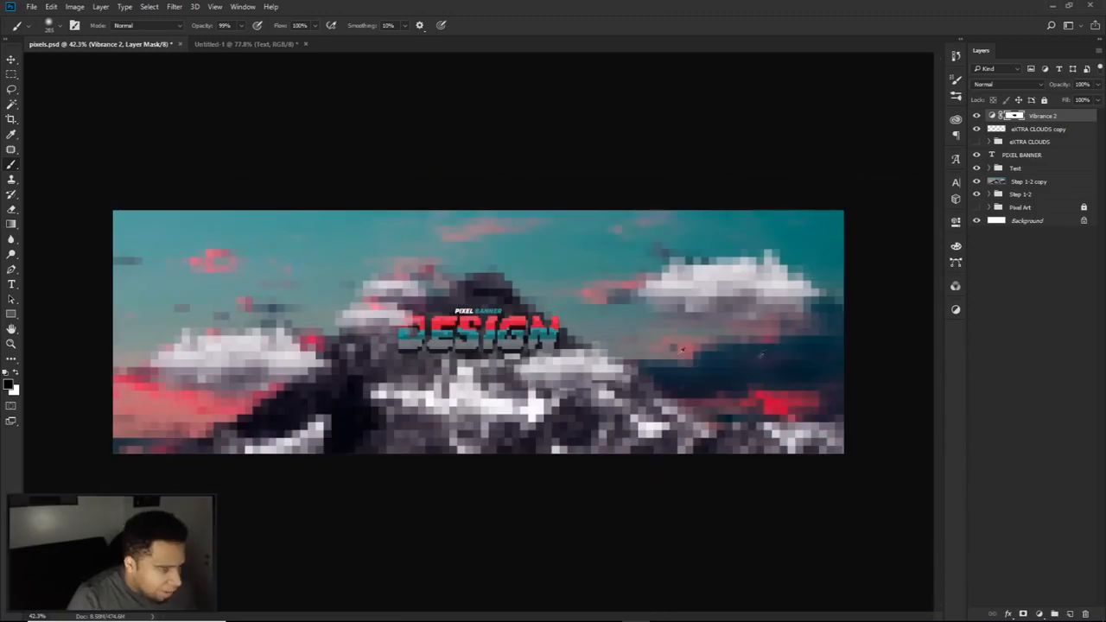
- Compare the banner with and without the Vibrance adjustment, both as a whole and close up on the red clouds beside the mountain
click(976, 117)
click(977, 117)
click(977, 117)
click(977, 117)
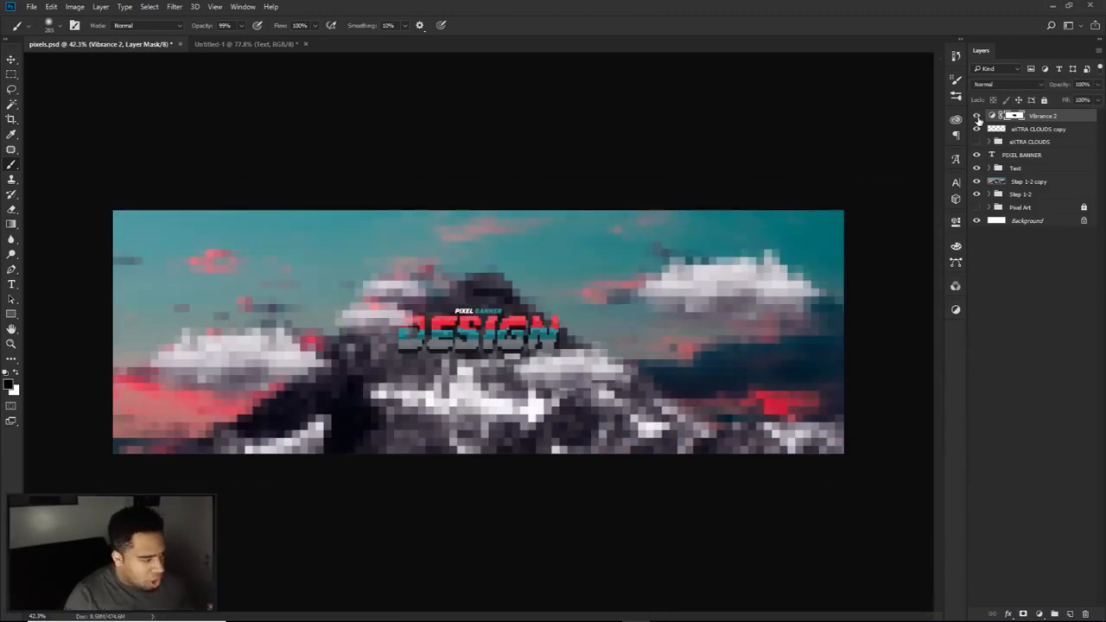
click(977, 117)
click(977, 117)
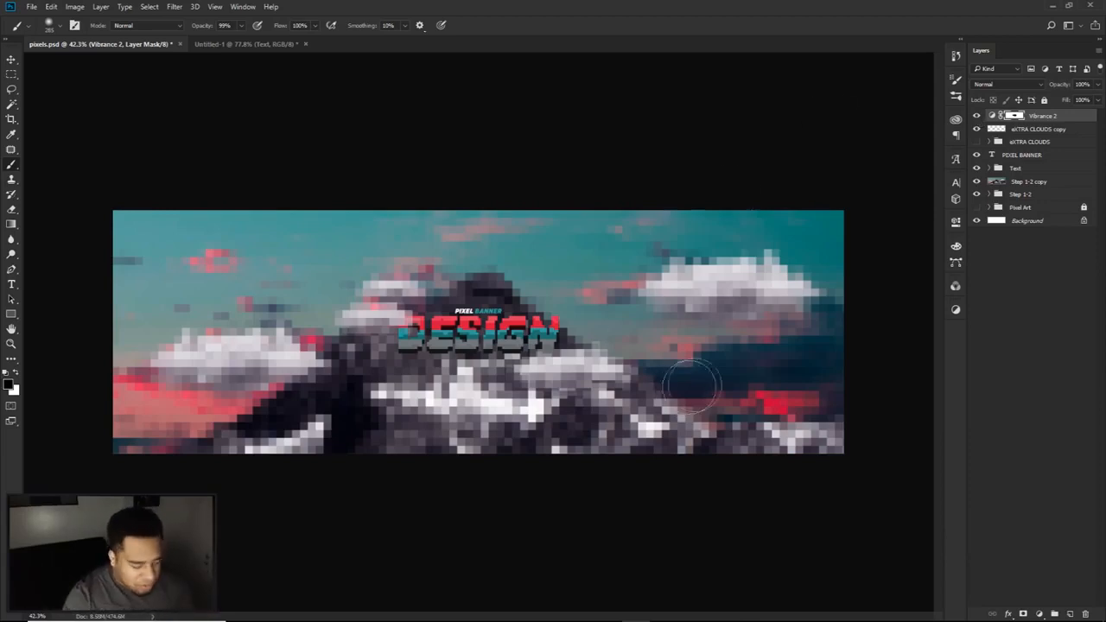
key(v)
key(ctrl+plus)
scroll(740, 378, up, 5)
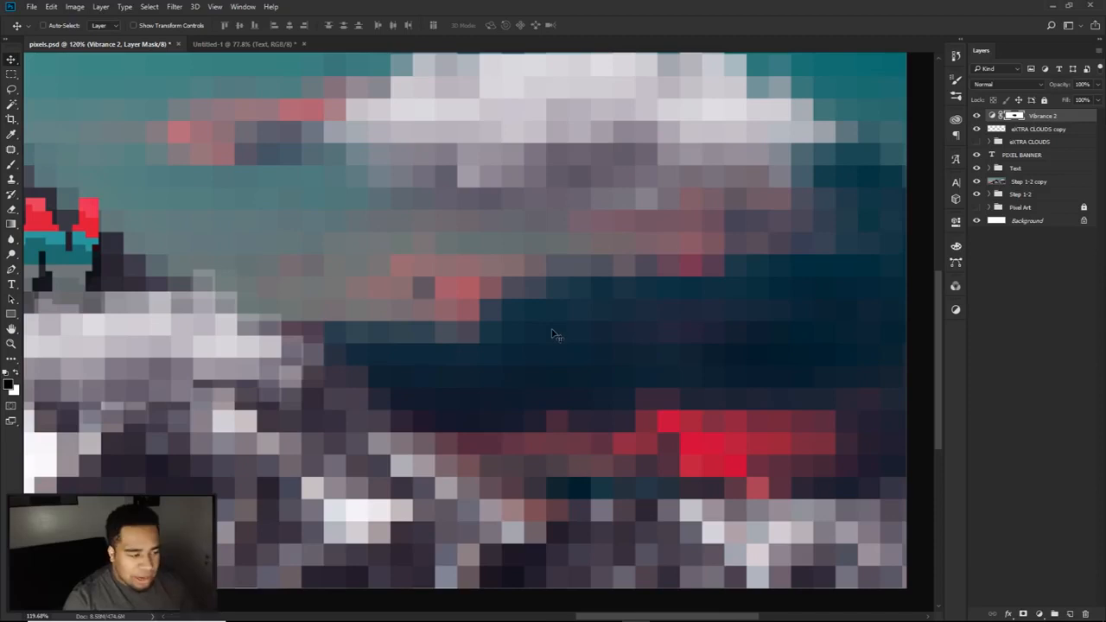
click(976, 116)
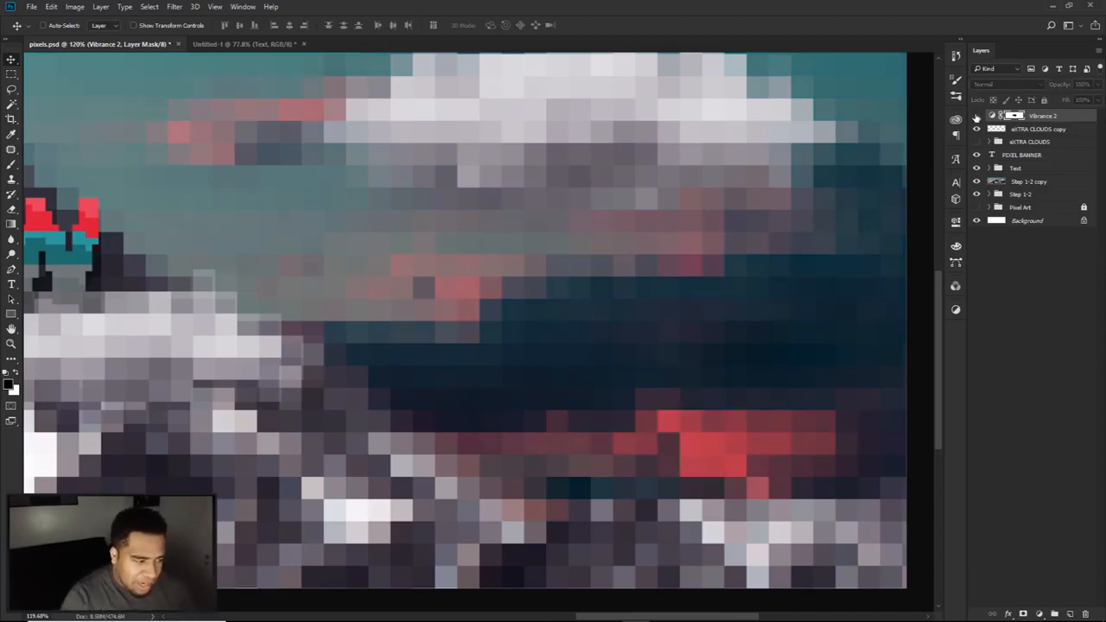
click(975, 116)
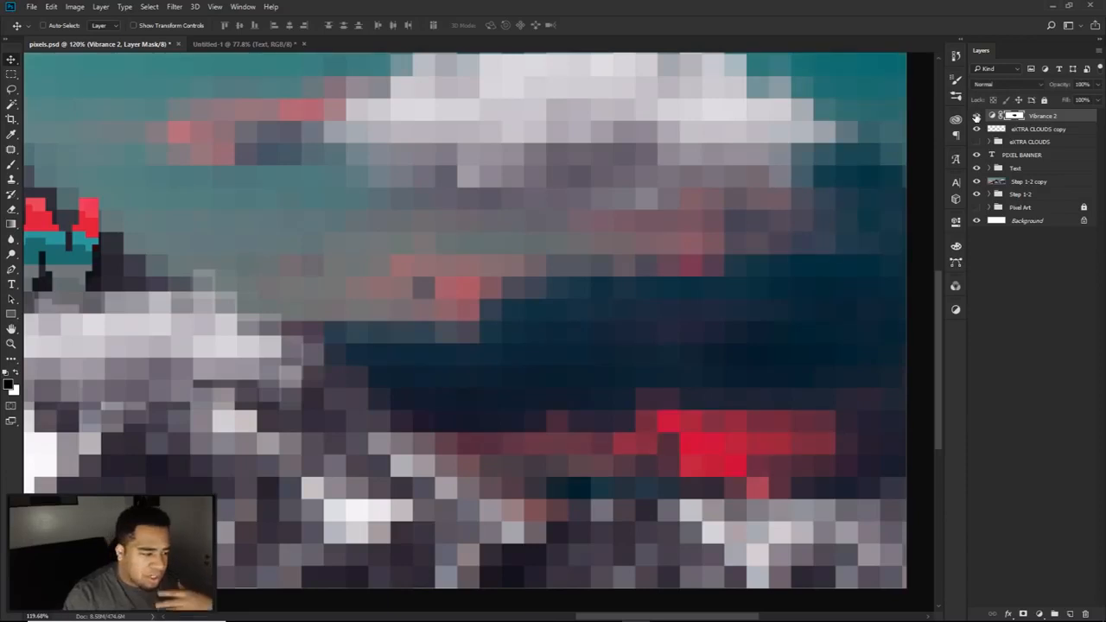
scroll(747, 270, down, 5)
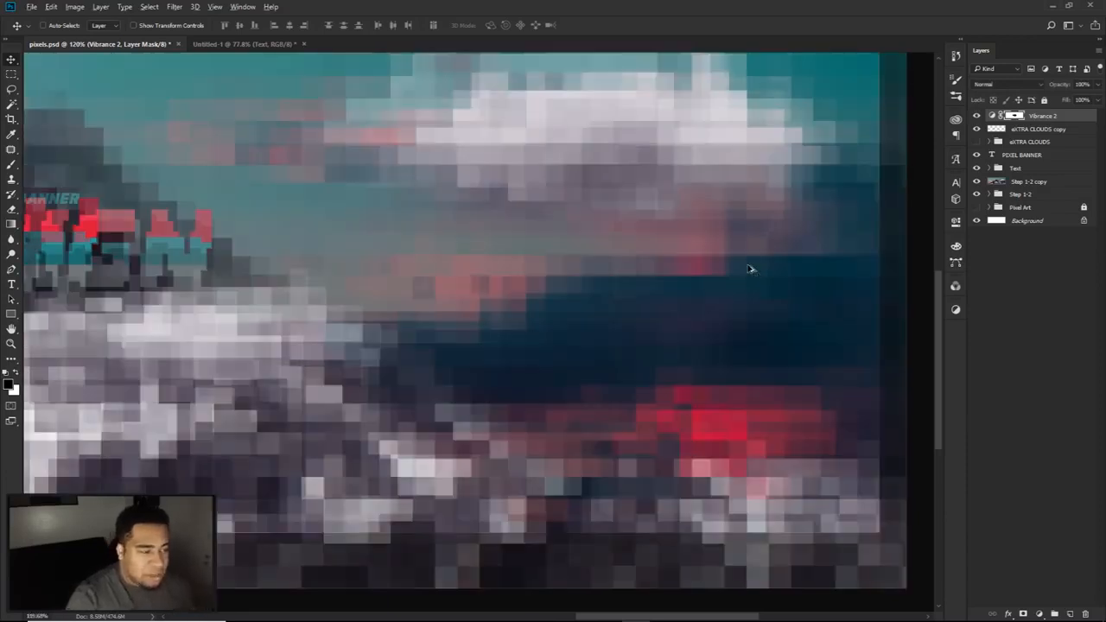
scroll(726, 272, up, 1)
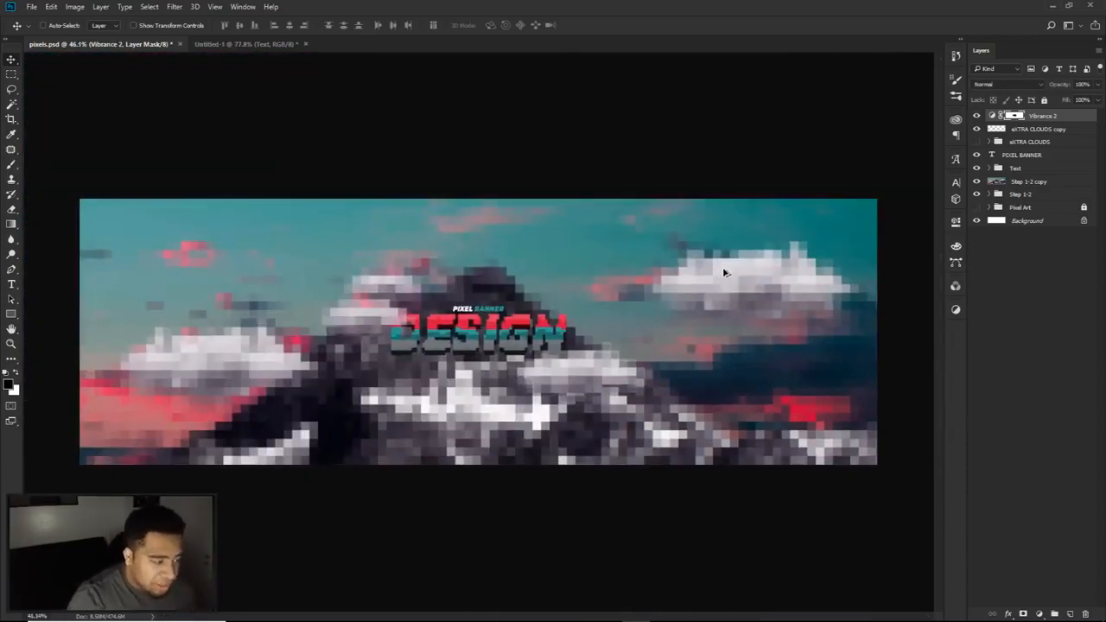
- Add a Curves adjustment layer at the top of the stack, anchoring the shadows with one point and slightly raising the highlights with another
click(1038, 613)
click(1011, 443)
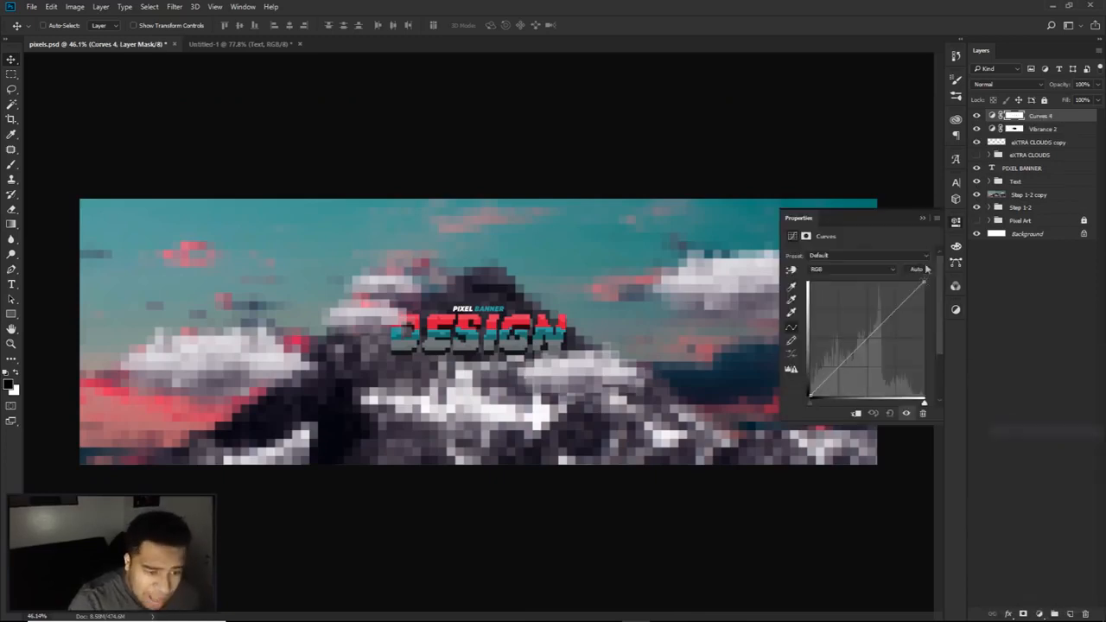
drag(899, 307, 894, 305)
click(836, 365)
drag(836, 365, 838, 368)
click(894, 306)
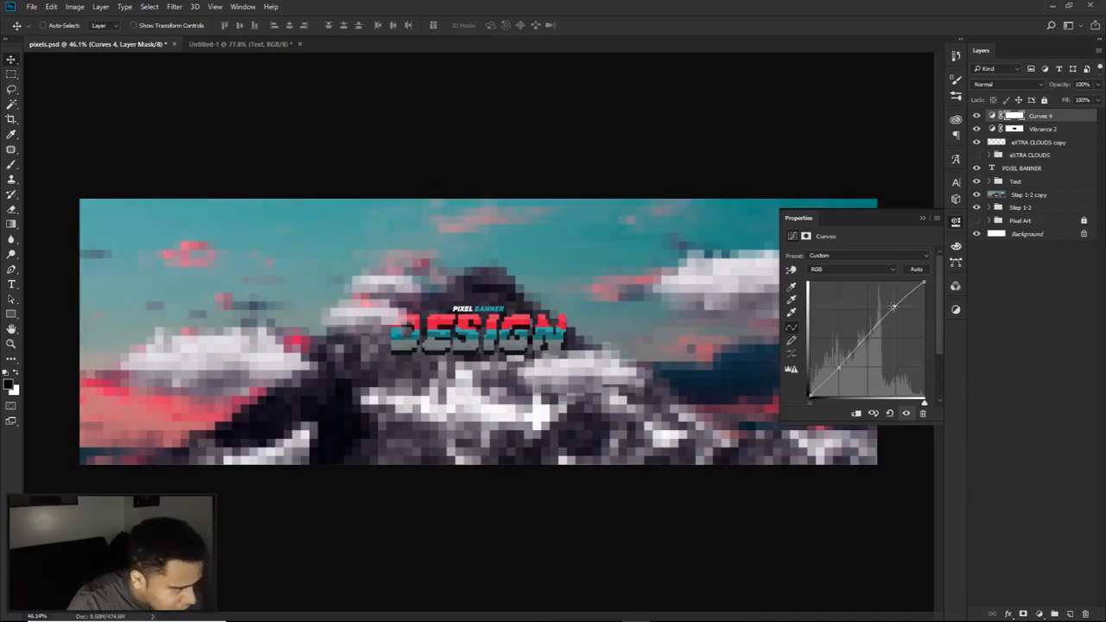
click(955, 221)
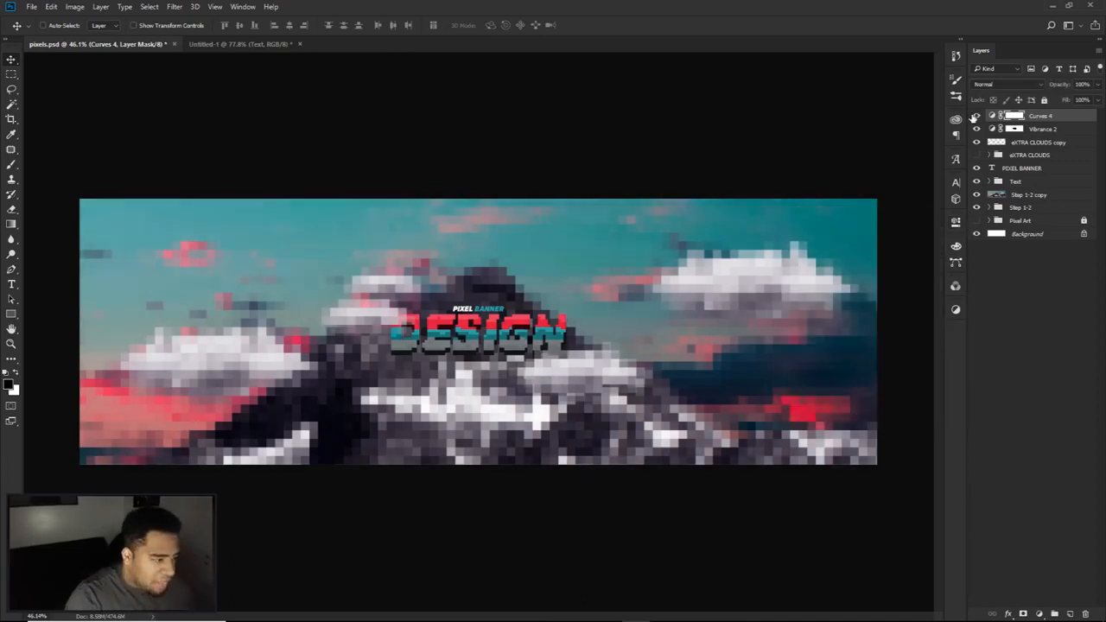
scroll(662, 321, down, 2)
scroll(659, 304, up, 1)
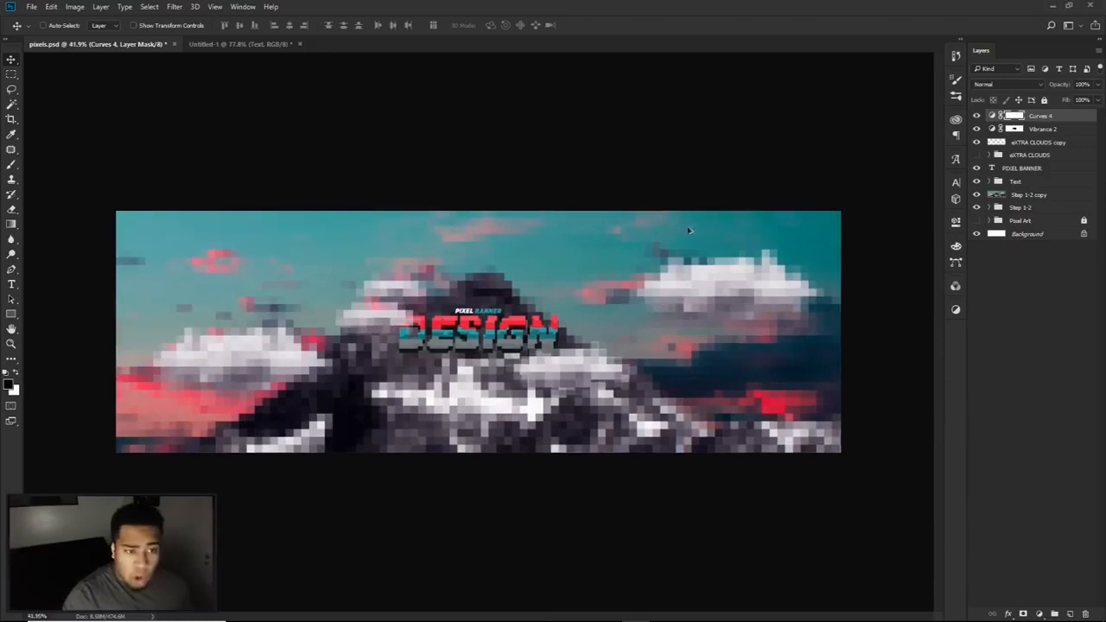
- Group all layers from the Curves adjustment down to the Step 1-2 group and name the new group Tutorial
shift+click(1020, 208)
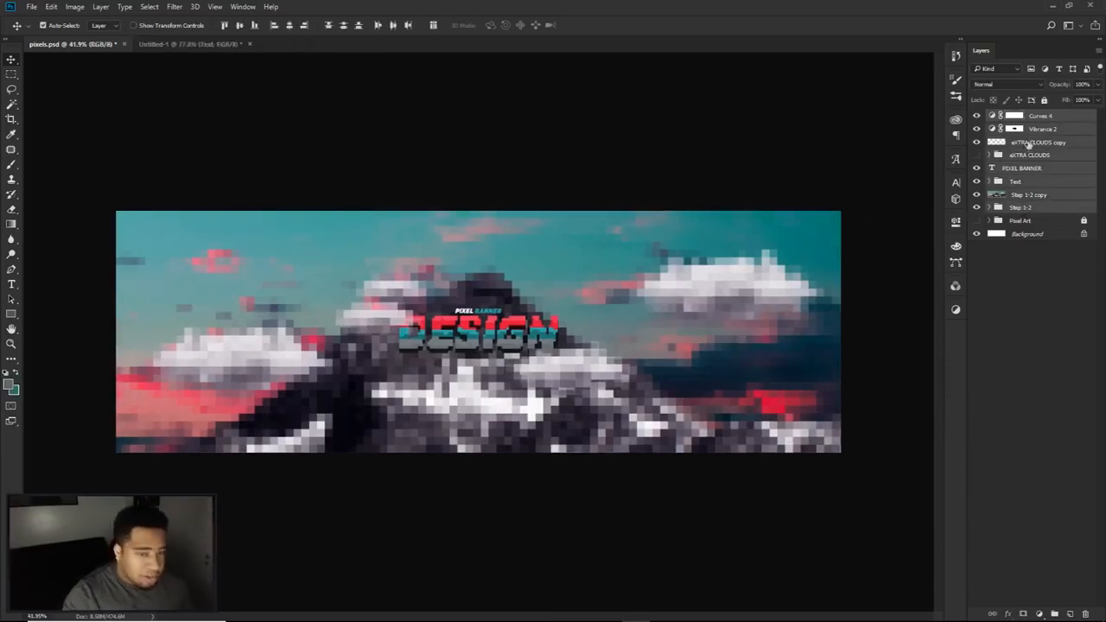
key(ctrl+f)
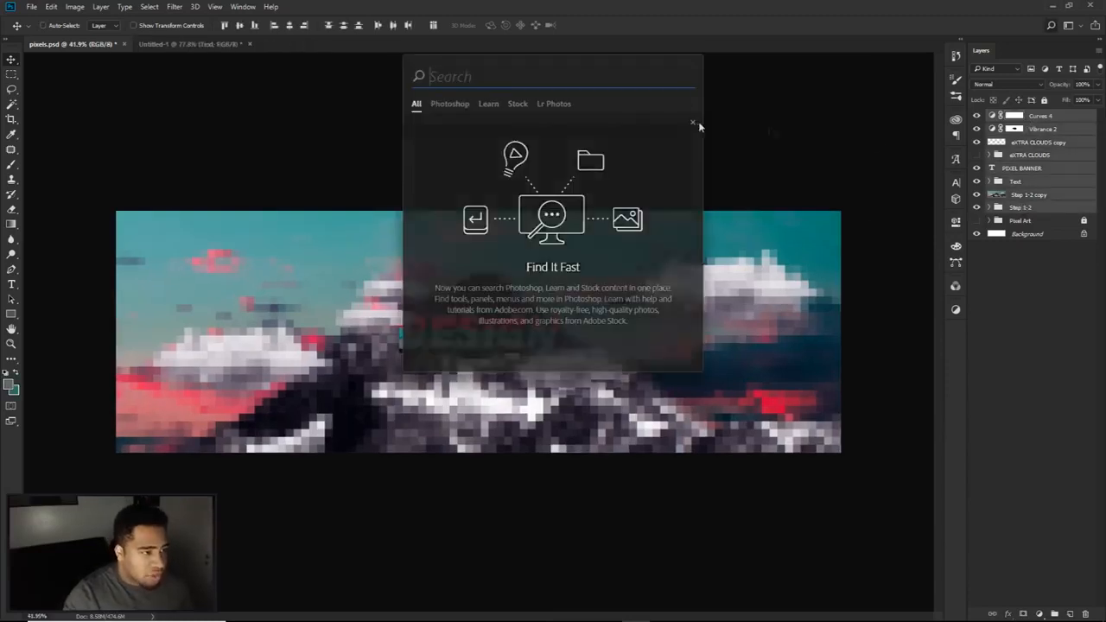
key(ctrl+g)
double_click(1021, 116)
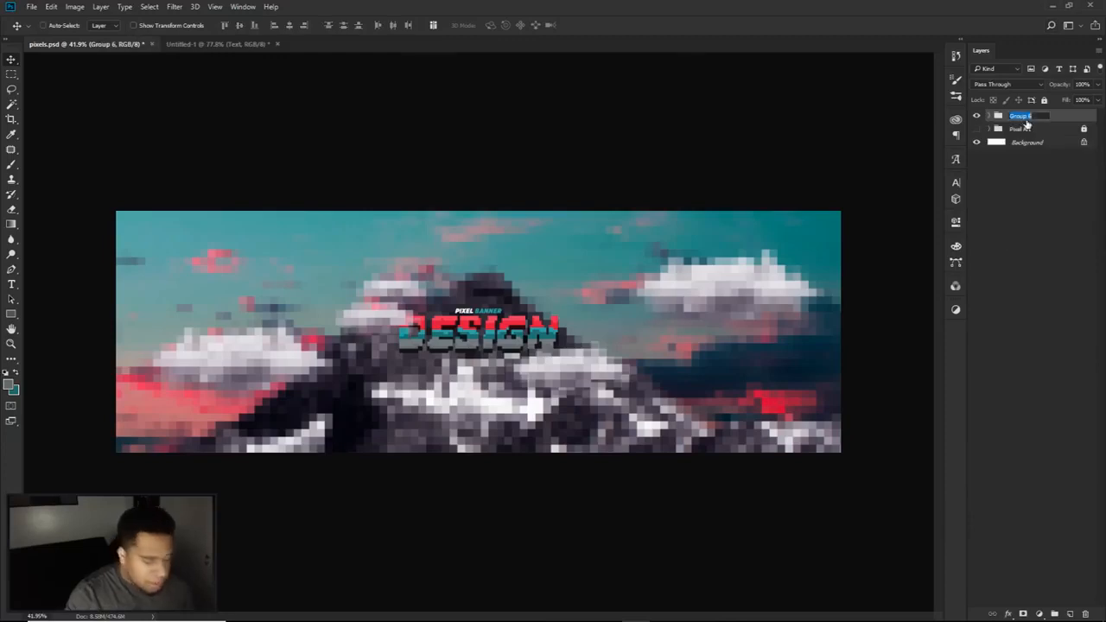
text(Tutorial)
key(Return)
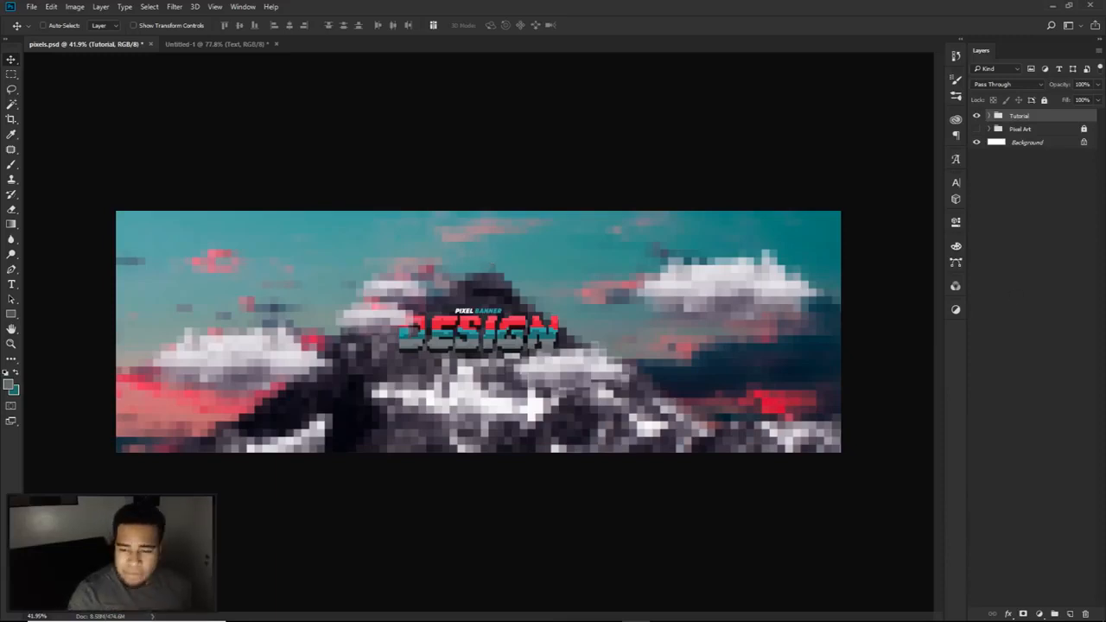
click(467, 621)
drag(922, 5, 1104, 59)
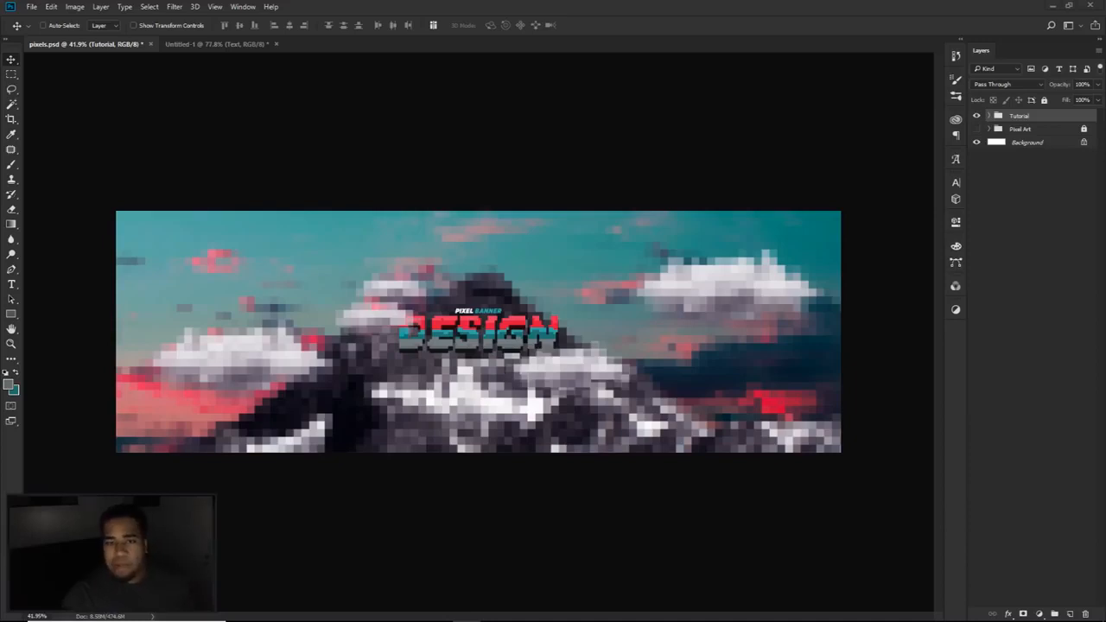
drag(1104, 94, 1104, 68)
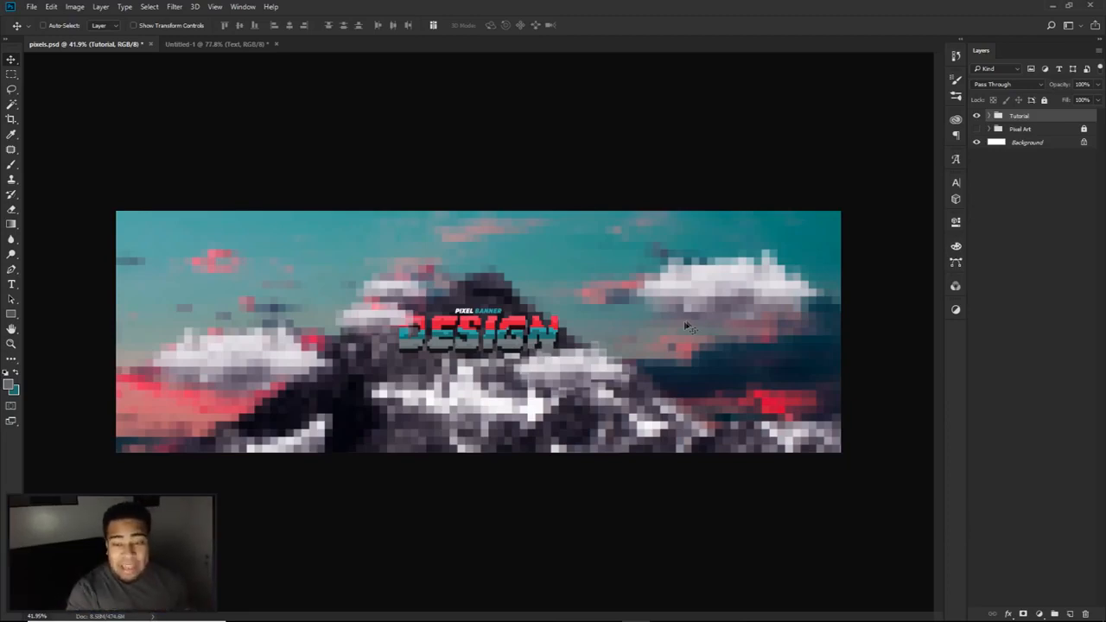
- Hide the Tutorial group, show the Pixel Art group instead, and switch to the Chrome window
click(977, 116)
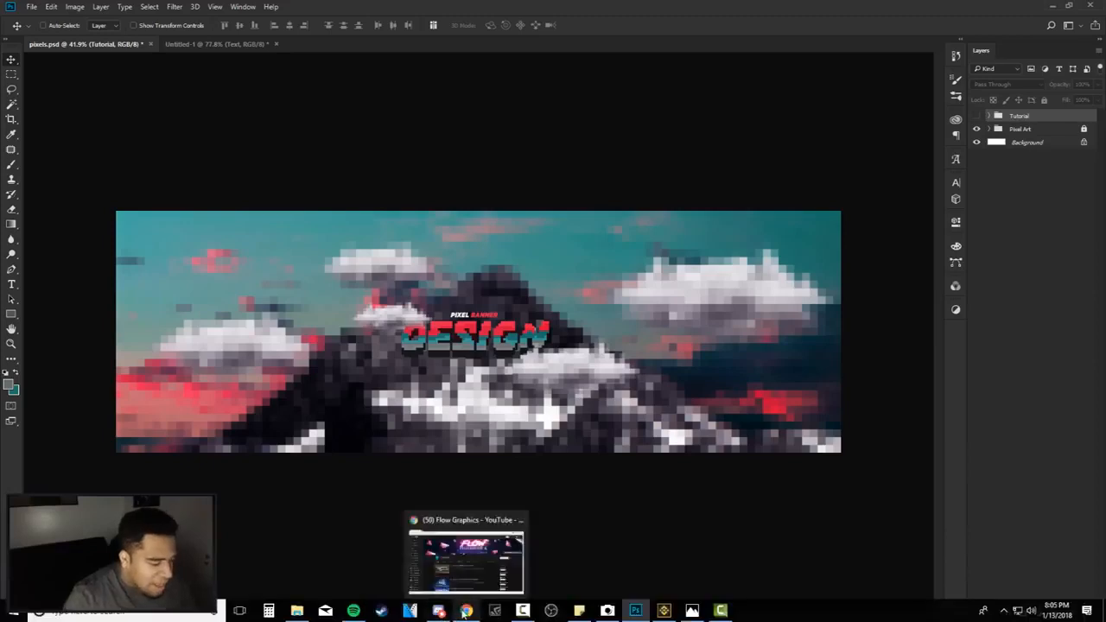
click(465, 610)
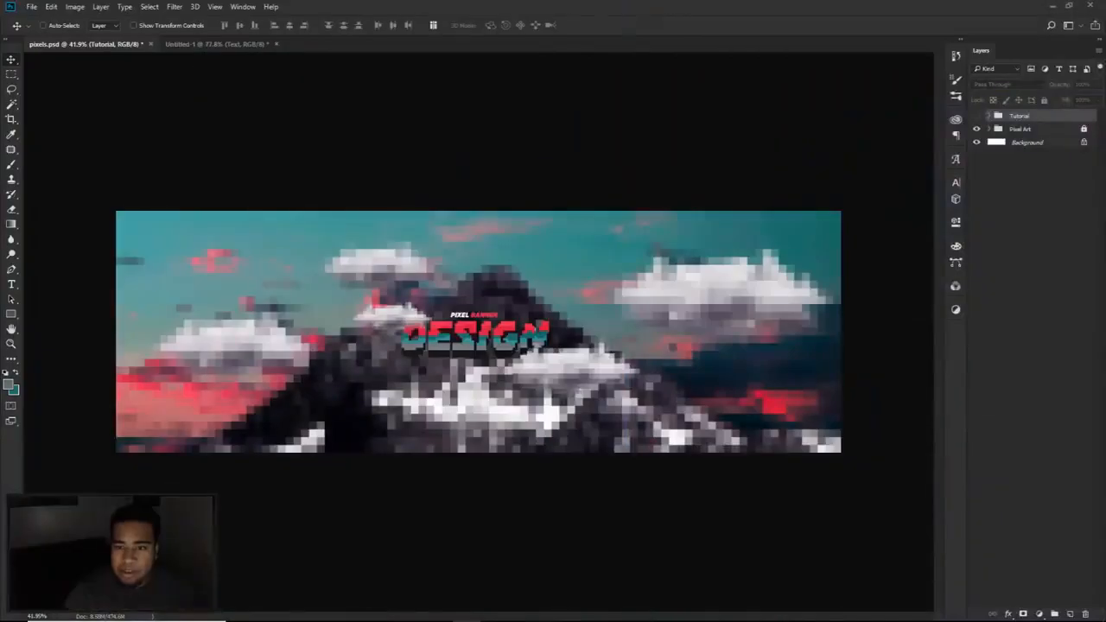